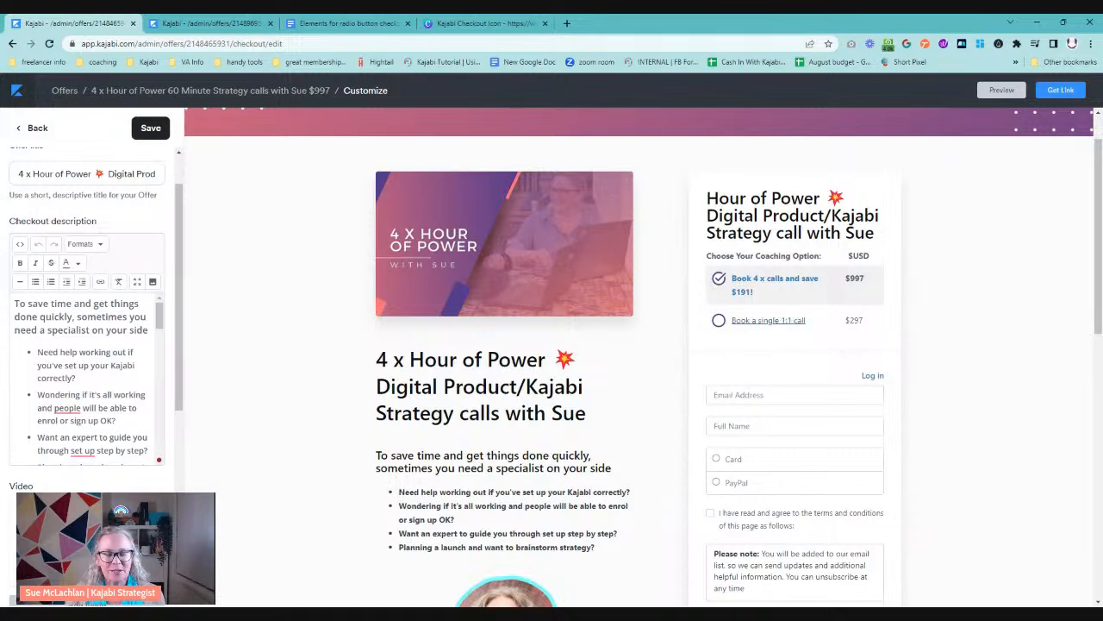
# Preview the 4 x Hour of Power checkout and switch to the single-call option and back to the four-call option
pyautogui.click(997, 91)
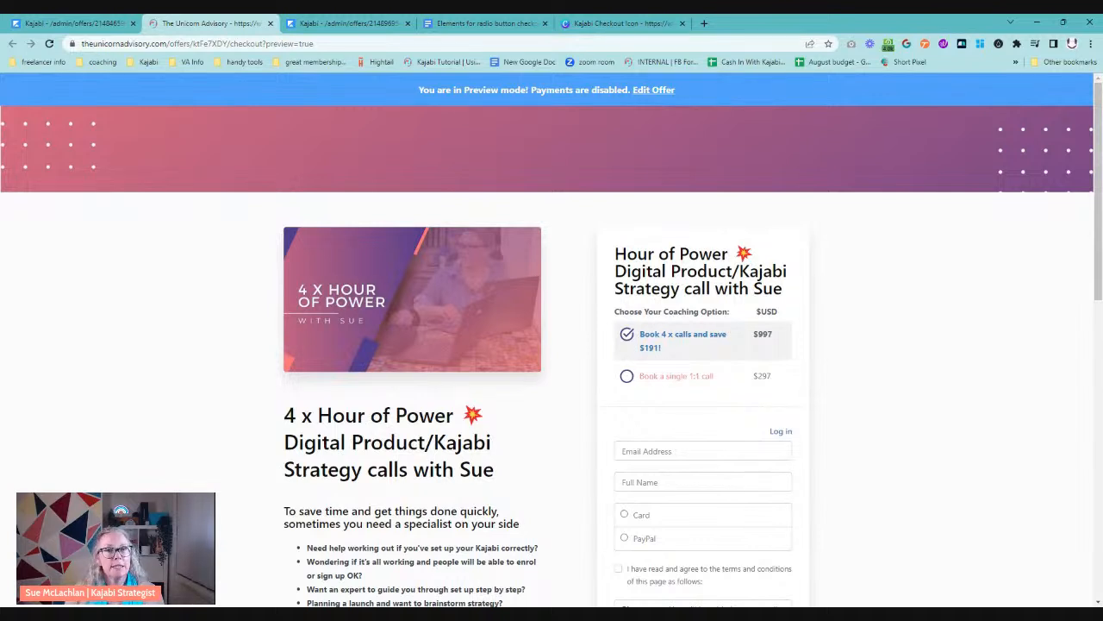
pyautogui.click(692, 382)
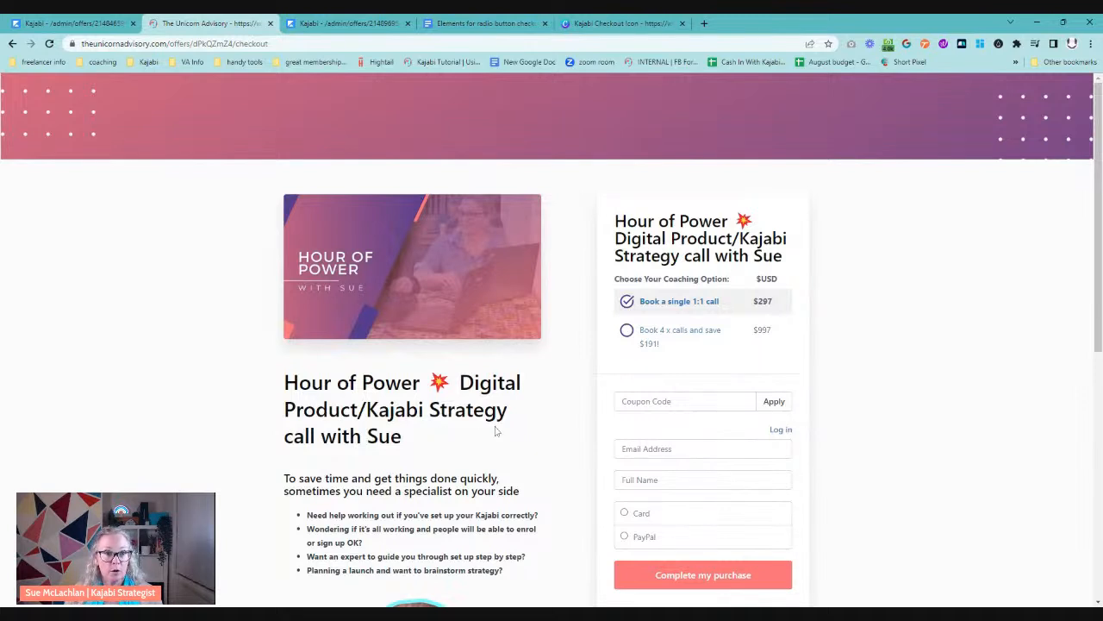
pyautogui.click(698, 338)
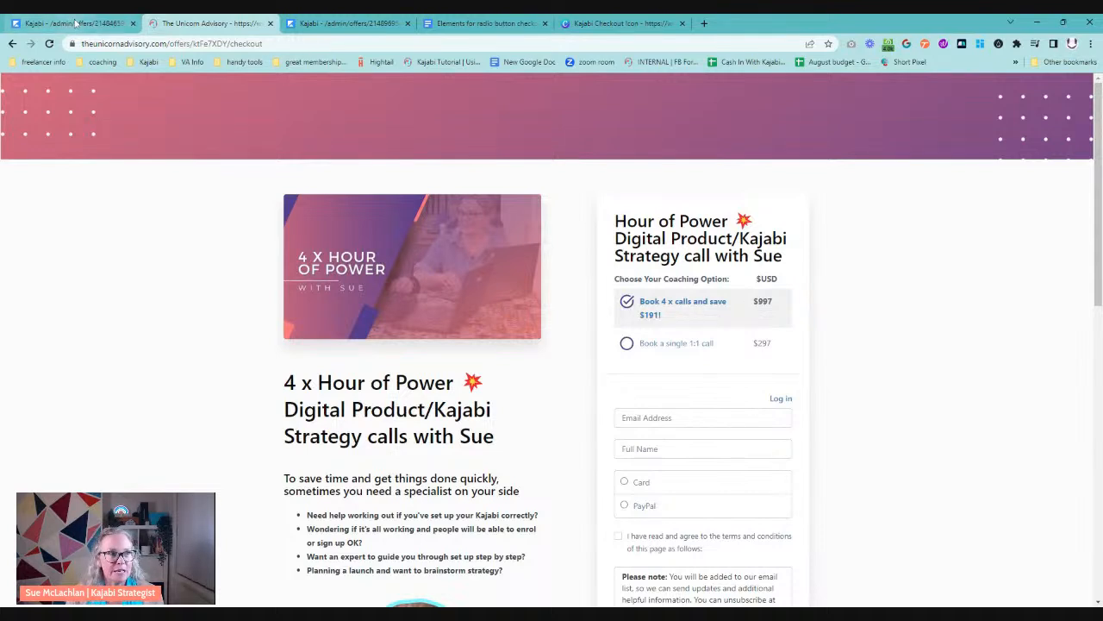
# Review the preparation checklist in the radio button checkout document alongside the two Kajabi offer checkout editors
pyautogui.click(336, 23)
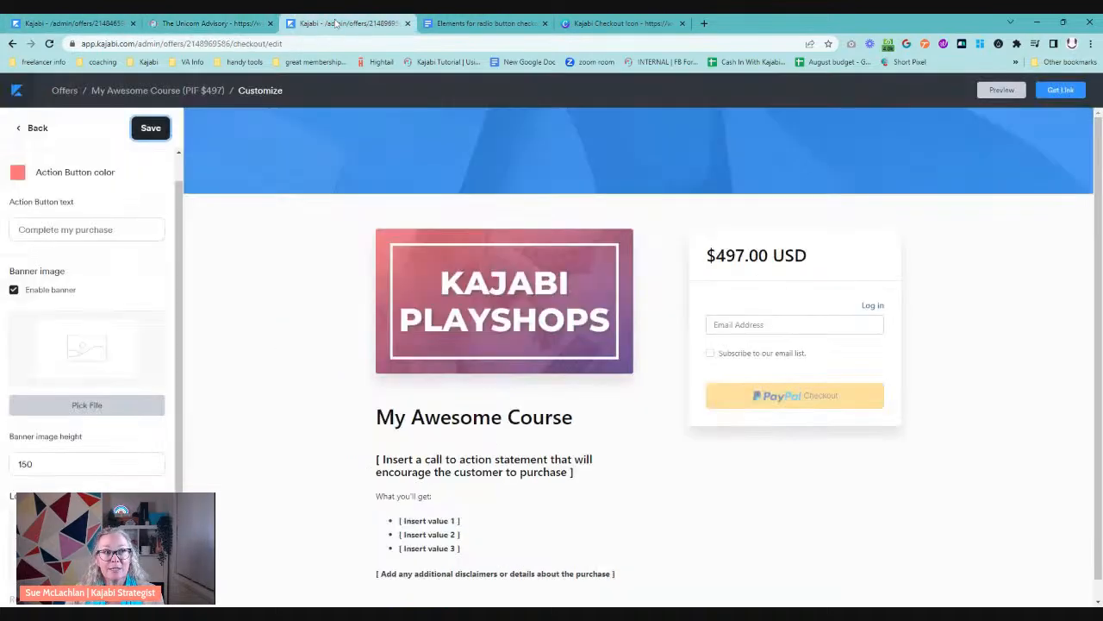
pyautogui.click(487, 25)
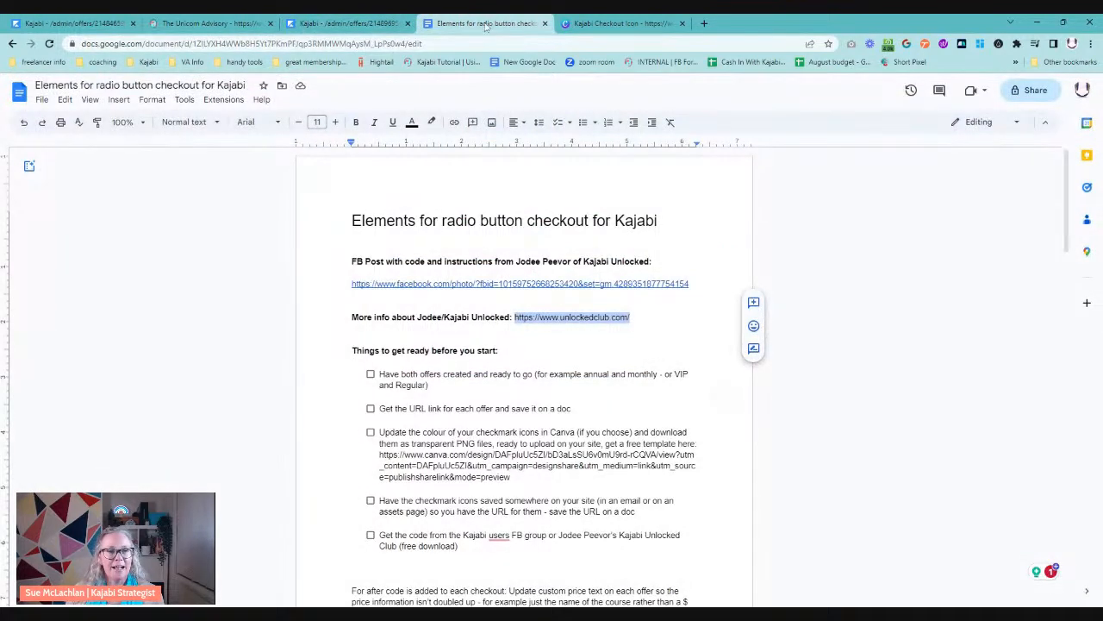
pyautogui.click(500, 350)
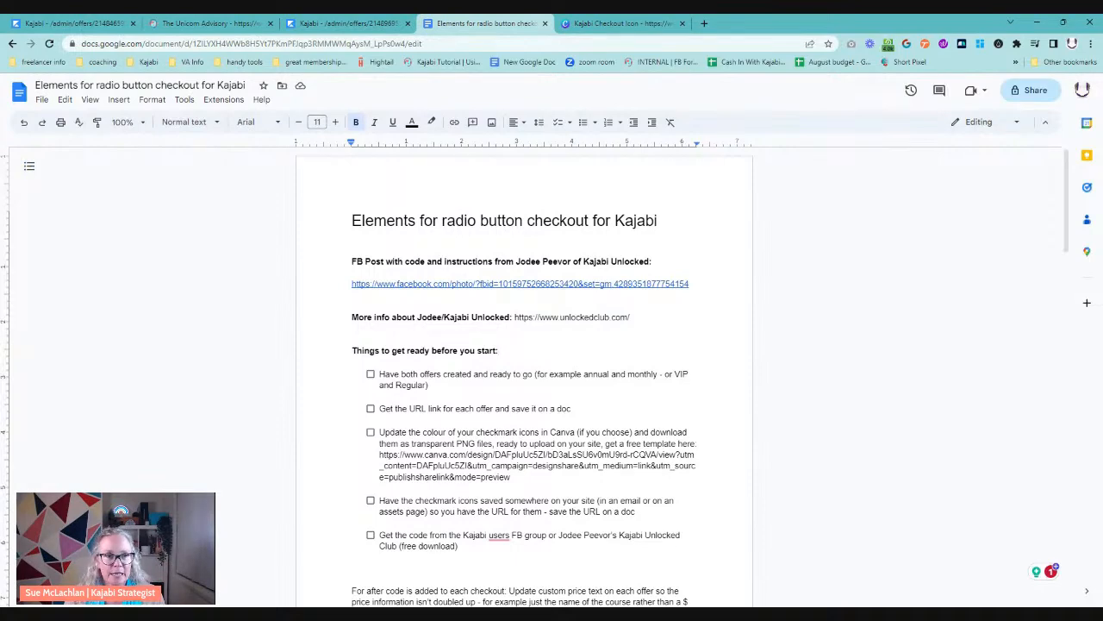
pyautogui.scroll(-2, 525, 379)
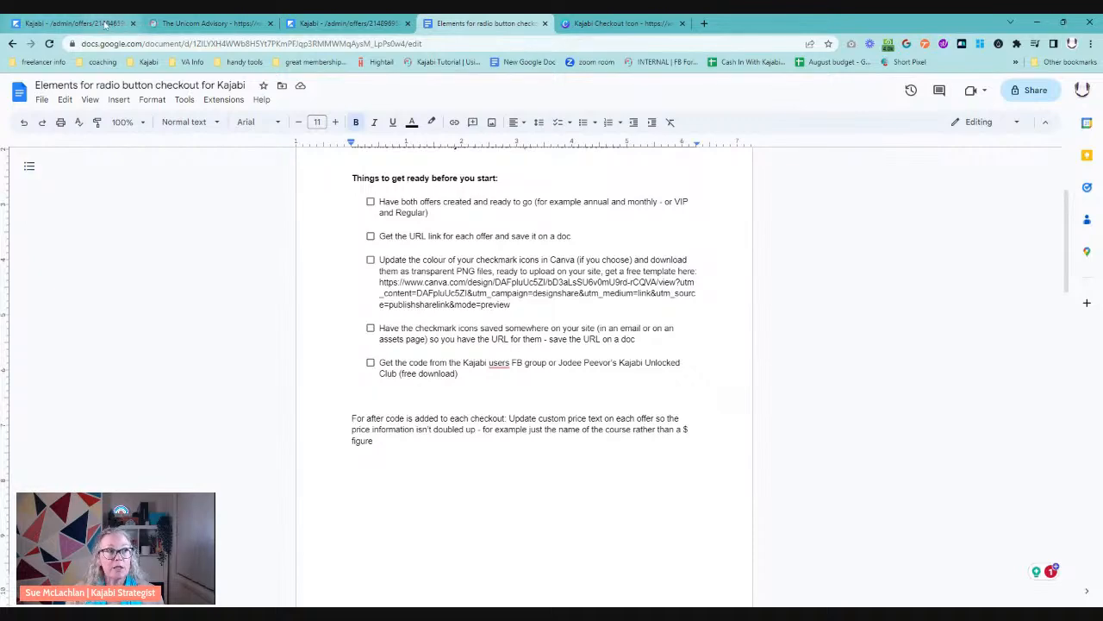
pyautogui.click(100, 24)
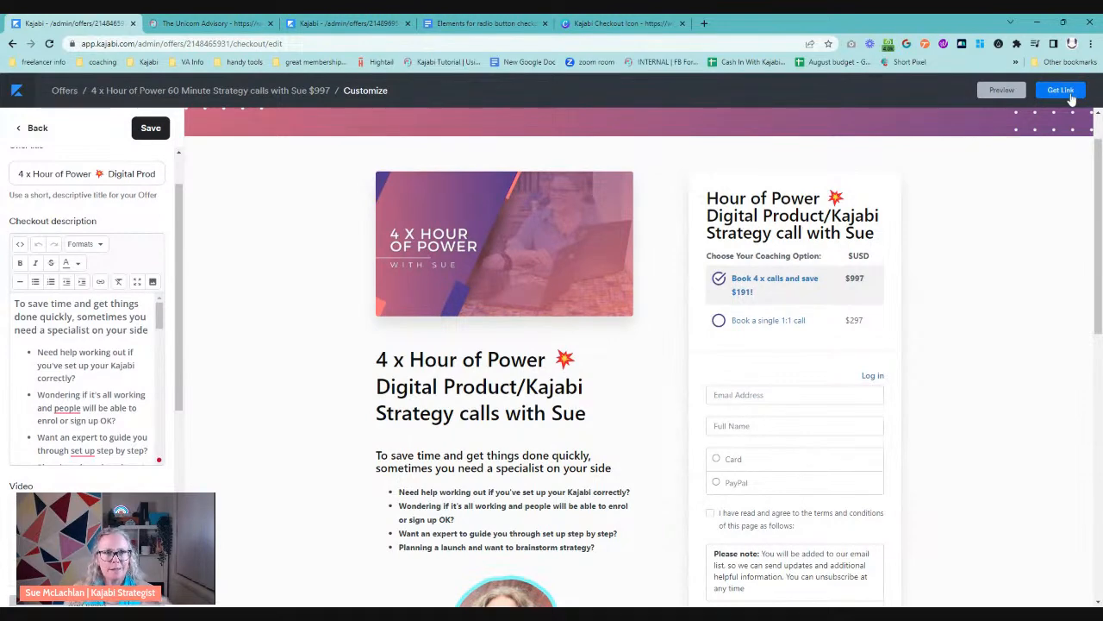
pyautogui.click(483, 23)
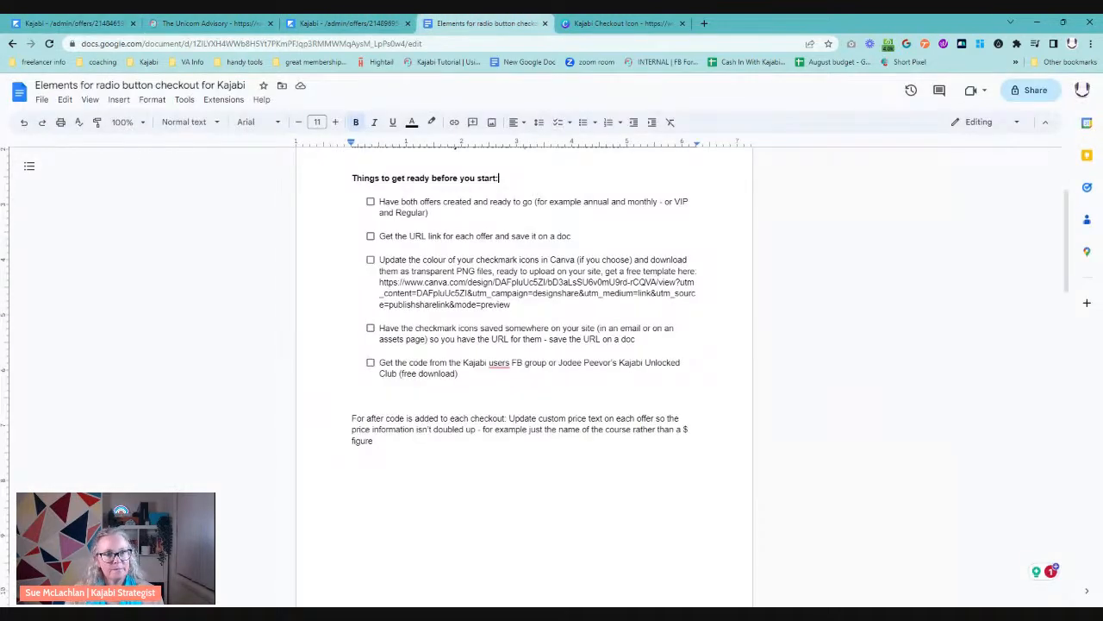
pyautogui.scroll(-2, 524, 371)
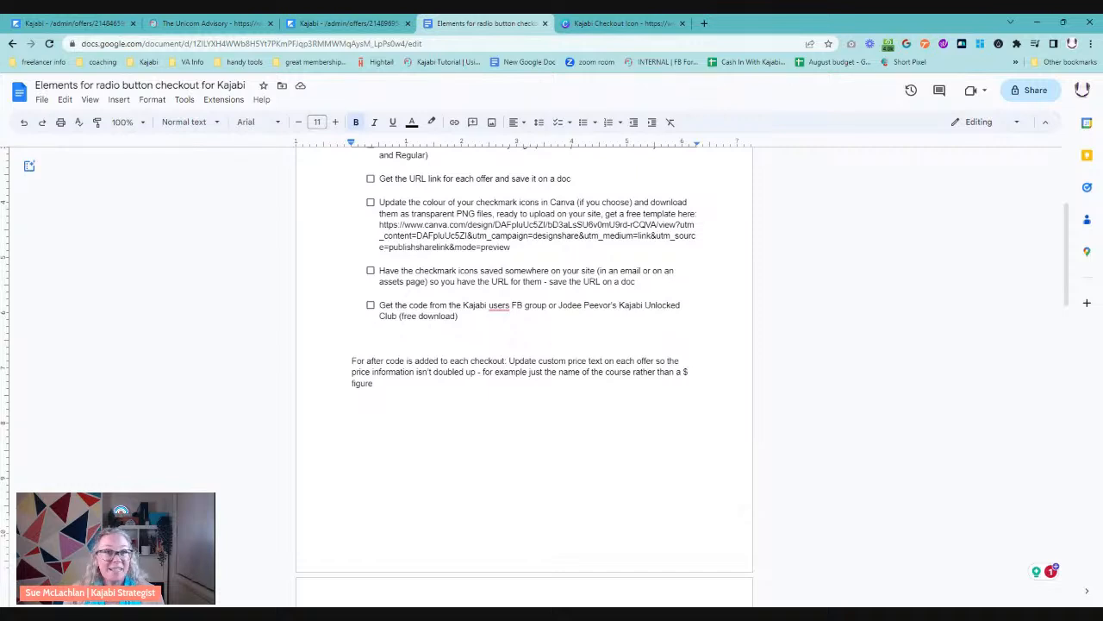
# Browse the pages of the shared Kajabi Checkout Icon template in Canva to examine the checkmark and circle icons
pyautogui.click(591, 25)
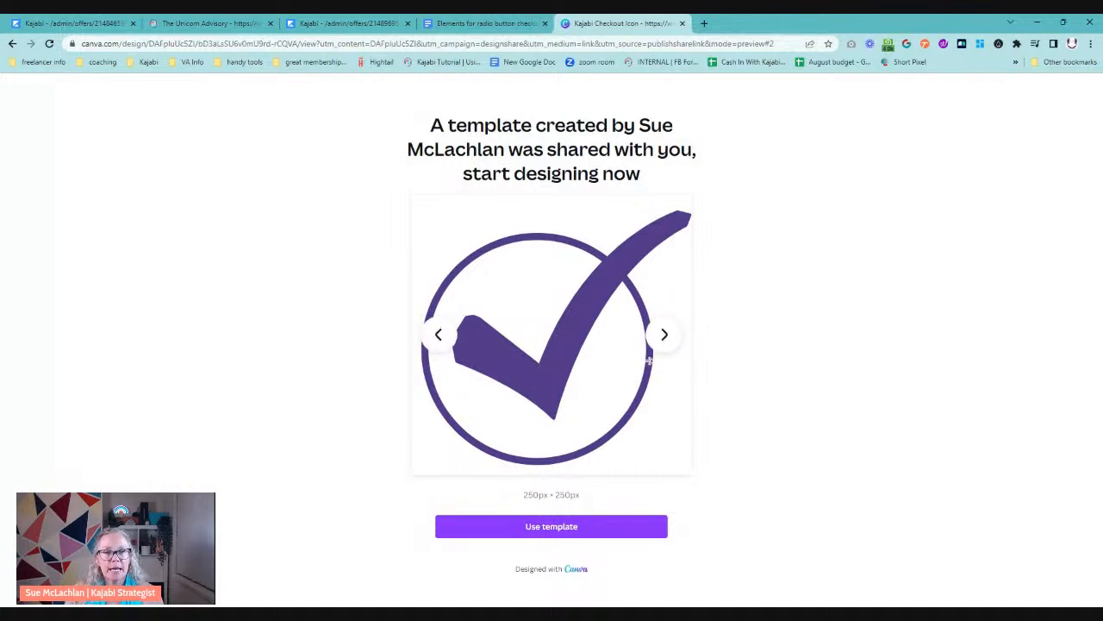
pyautogui.click(664, 338)
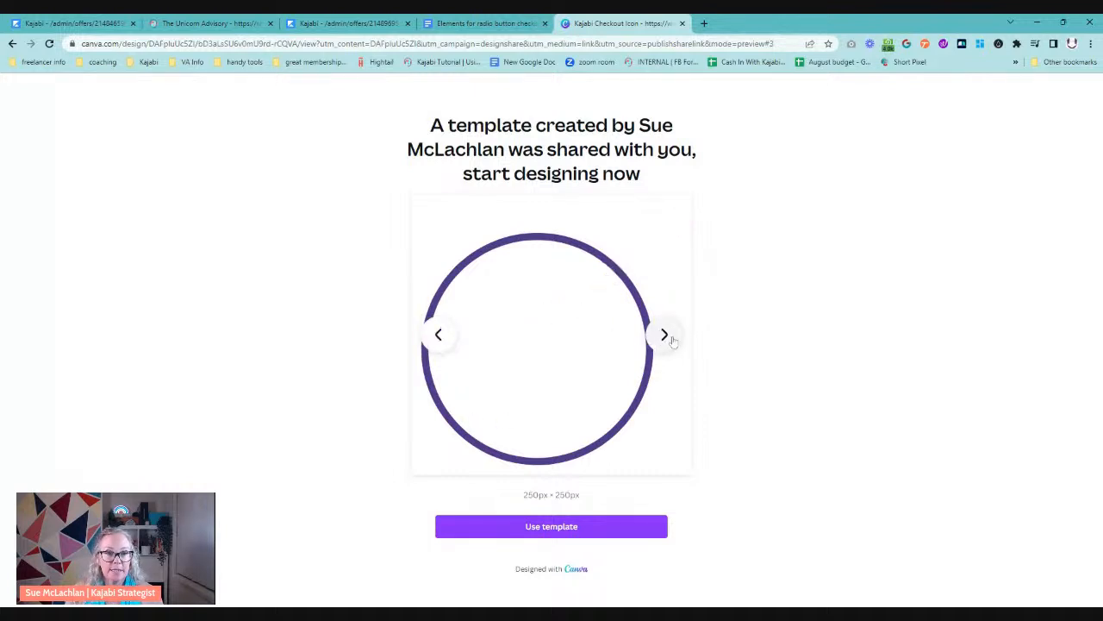
pyautogui.click(666, 335)
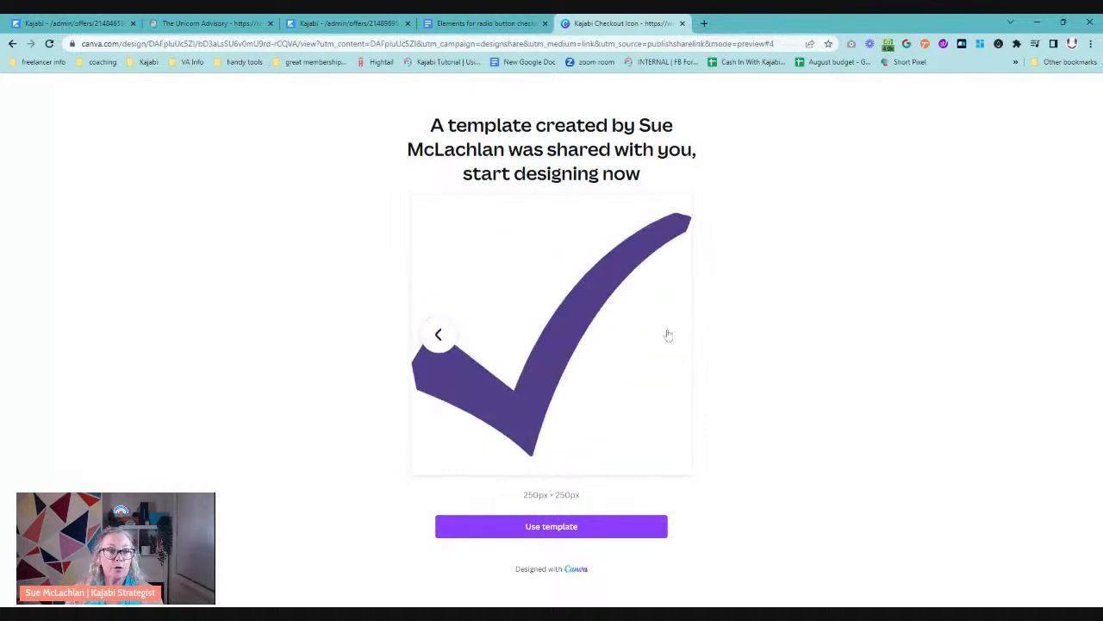
pyautogui.click(438, 336)
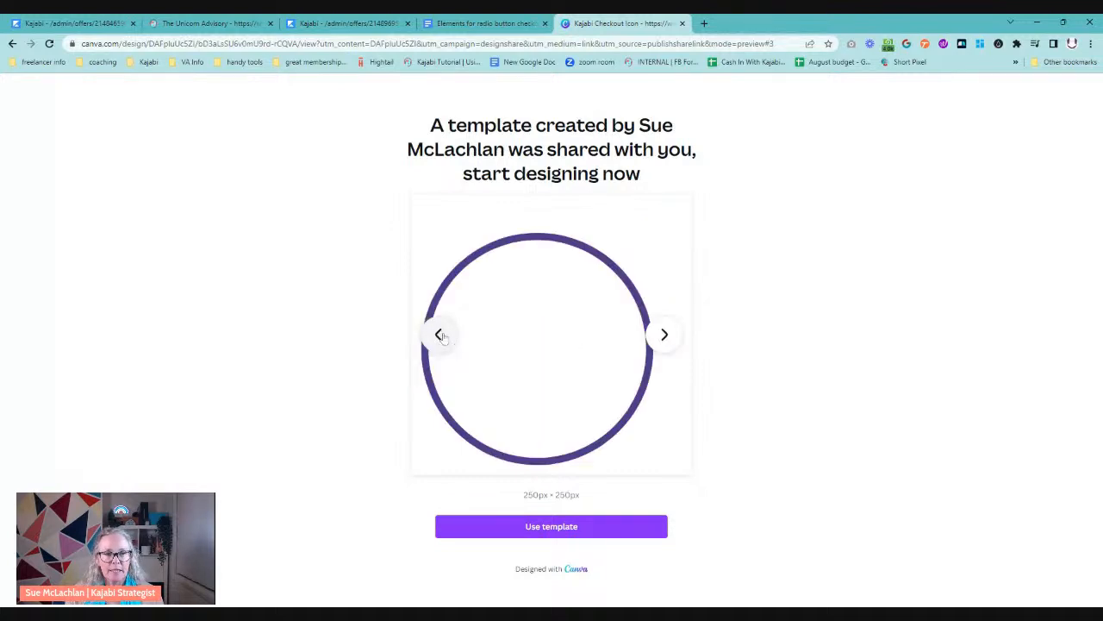
pyautogui.click(440, 336)
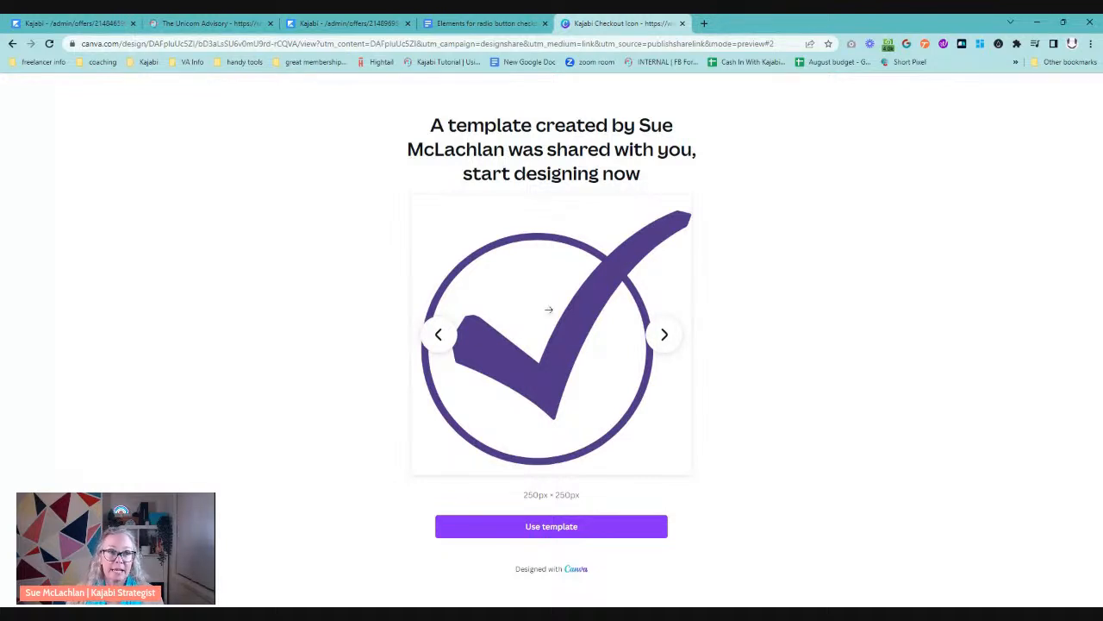
pyautogui.click(483, 24)
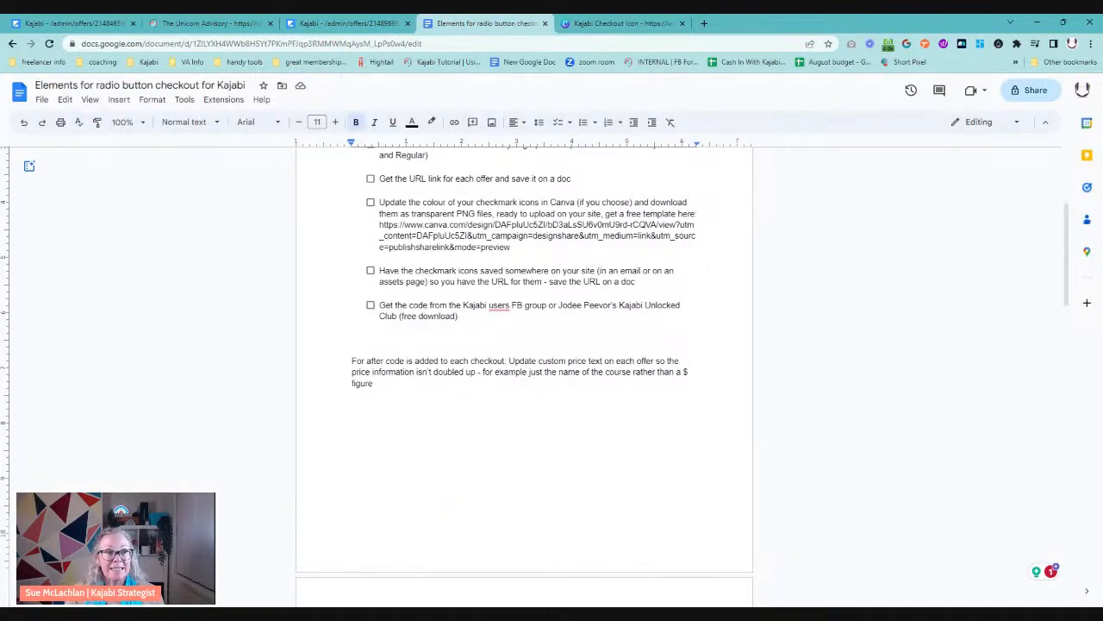
# Create an editable copy of the Kajabi Checkout Icon template in Canva and go to its Check In Circle page
pyautogui.click(621, 23)
pyautogui.click(577, 526)
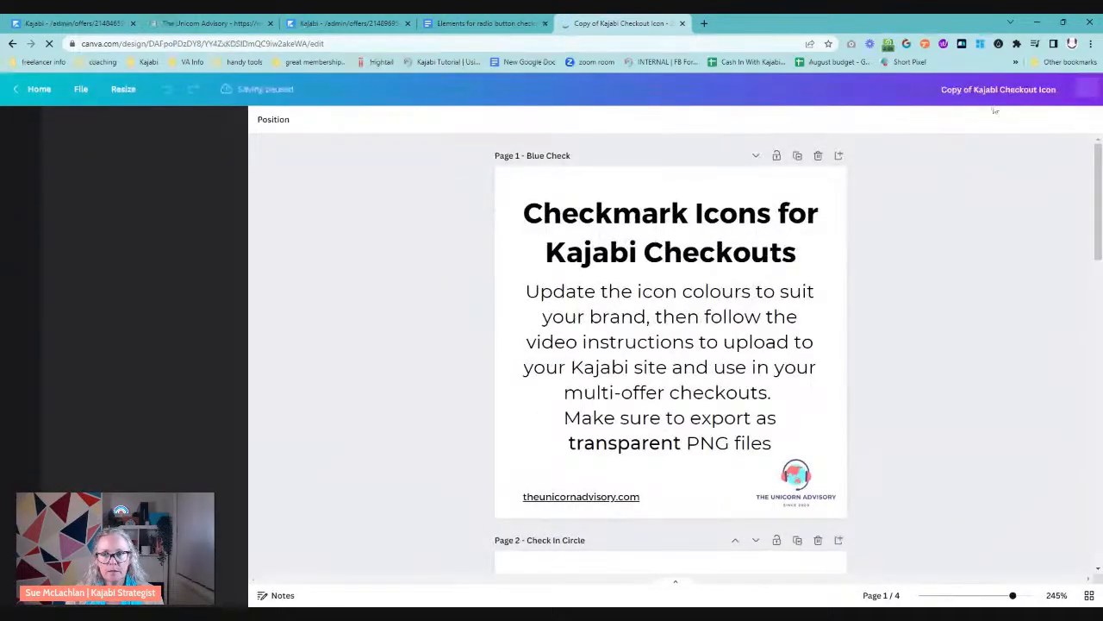
pyautogui.scroll(-5, 715, 358)
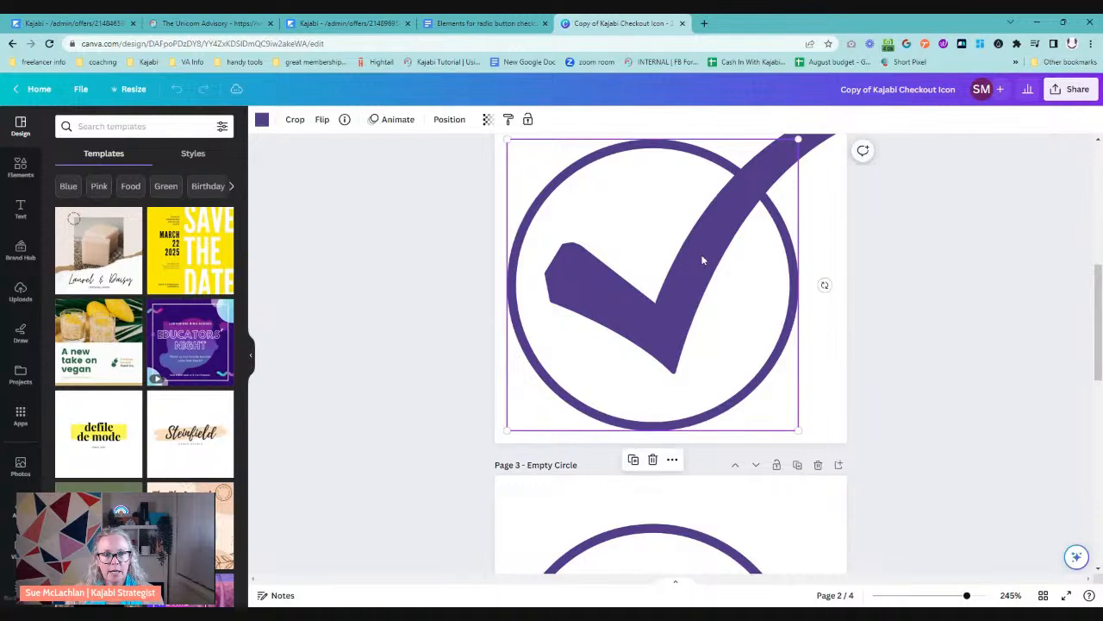
# Recolour the circle on the Check In Circle page with the pink Lolly brand colour and apply the change across all pages
pyautogui.click(703, 260)
pyautogui.click(262, 119)
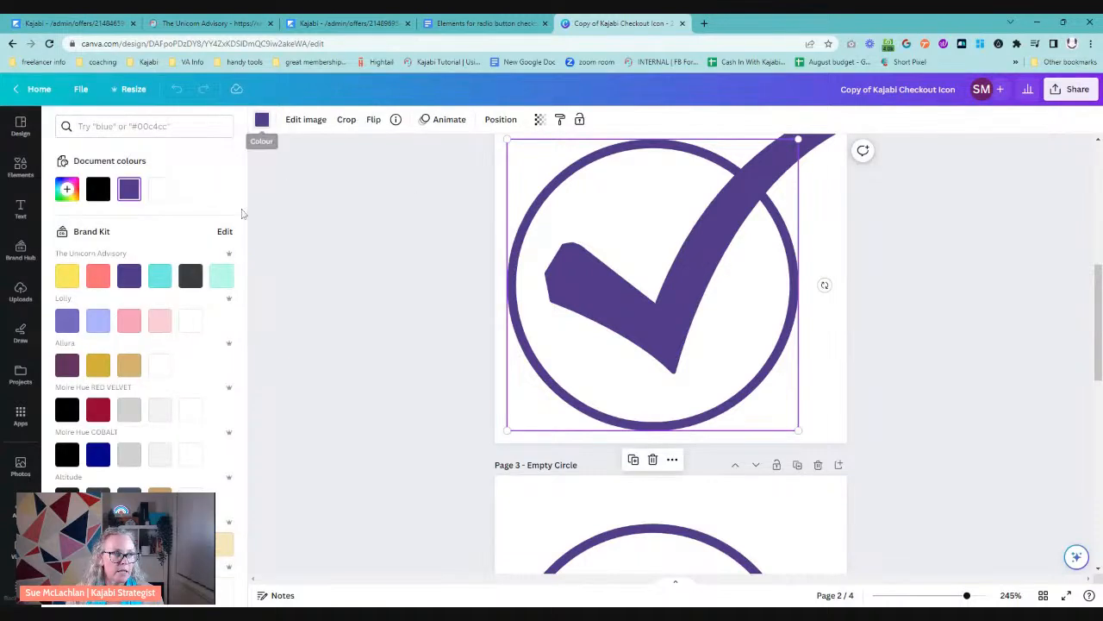
pyautogui.click(136, 321)
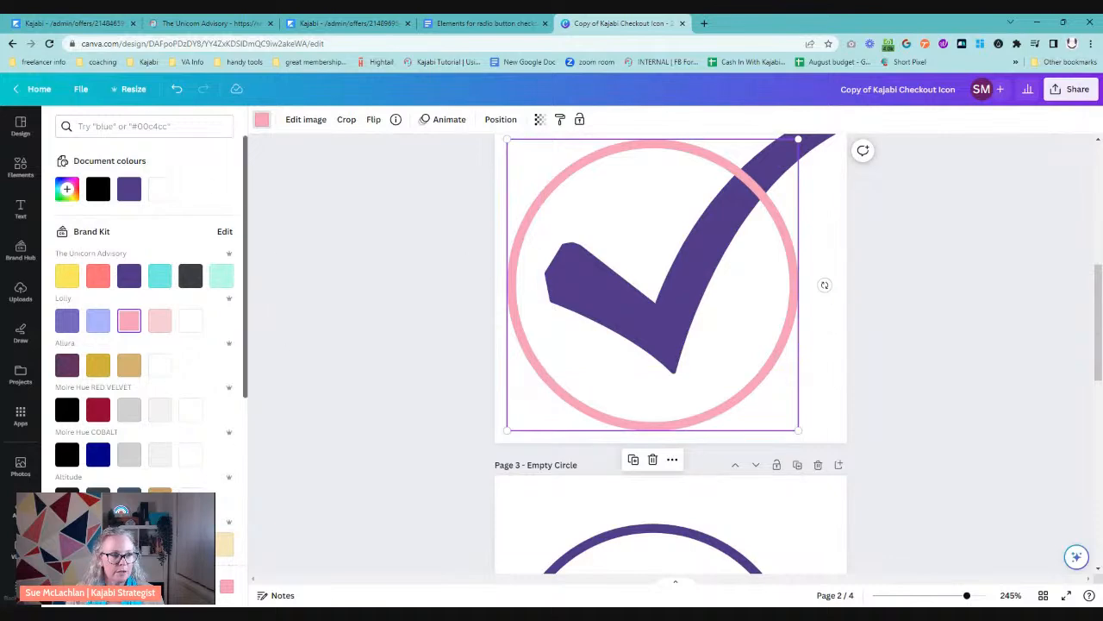
pyautogui.click(164, 586)
pyautogui.scroll(-10, 468, 456)
pyautogui.scroll(13, 462, 451)
pyautogui.scroll(3, 460, 449)
pyautogui.scroll(-5, 668, 388)
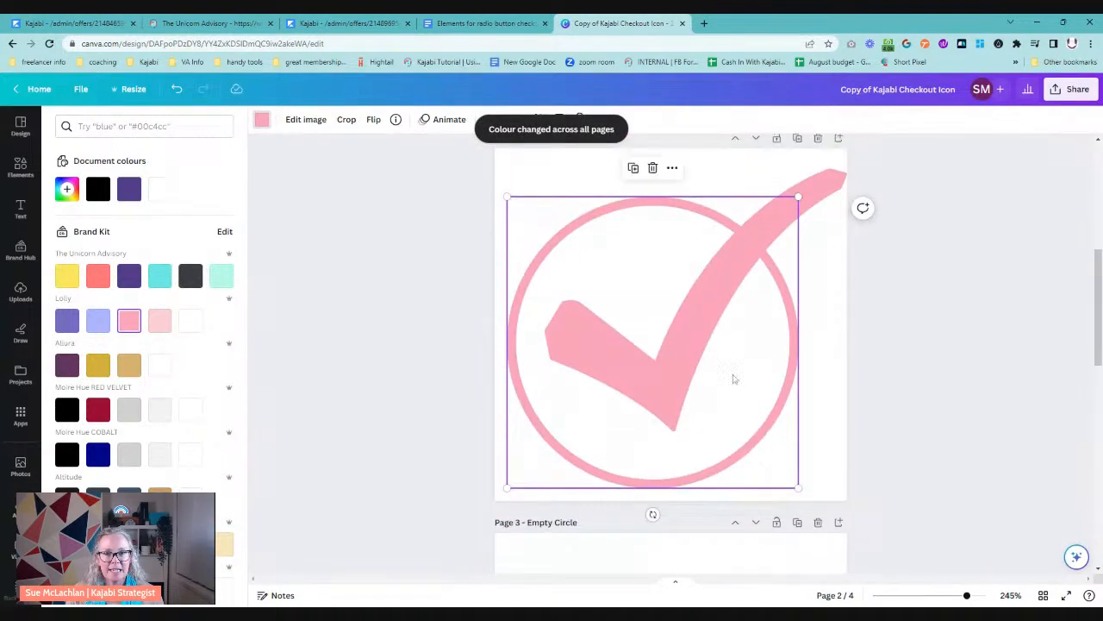
# Set up the icon design's download as PNG for all pages with a transparent background
pyautogui.click(1057, 92)
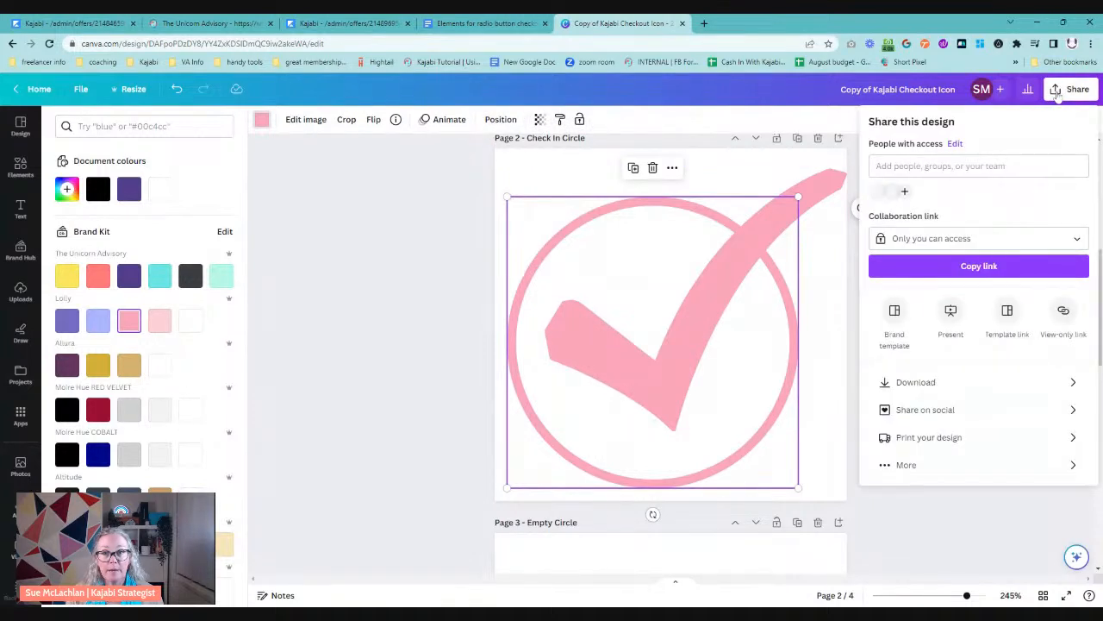
pyautogui.click(1066, 383)
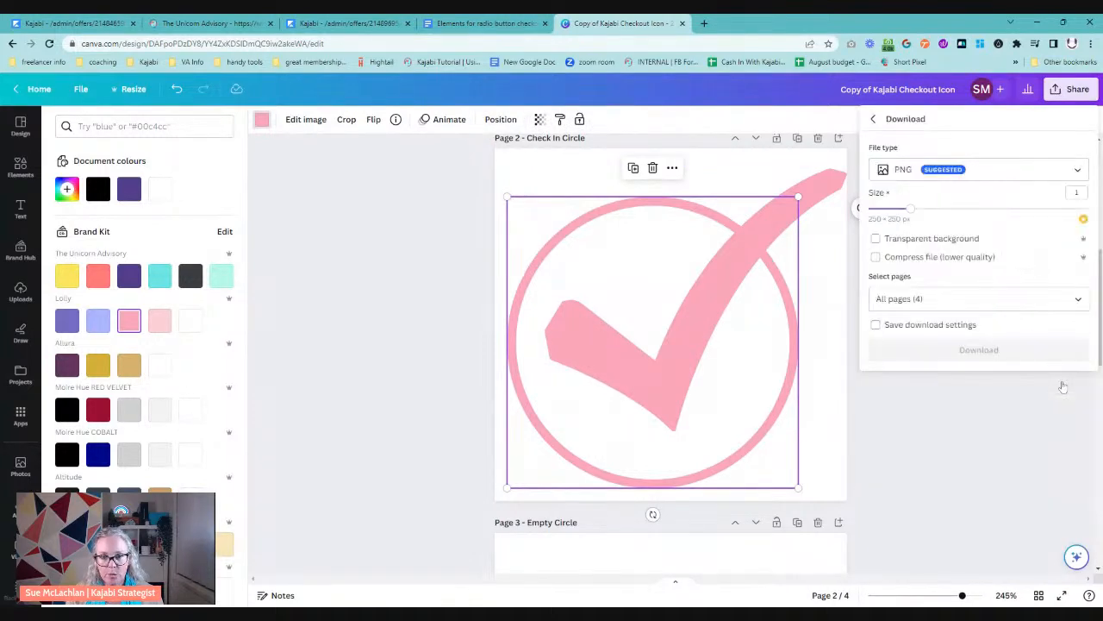
pyautogui.click(877, 240)
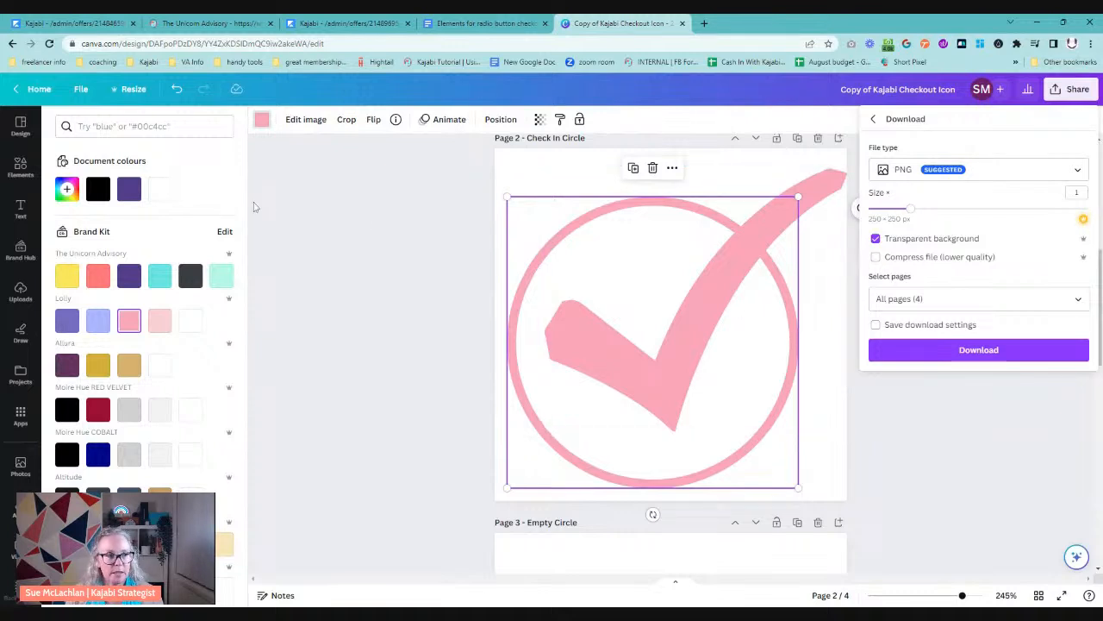
# Undo the pink recolouring of the icons and check the Empty Circle page
pyautogui.click(176, 89)
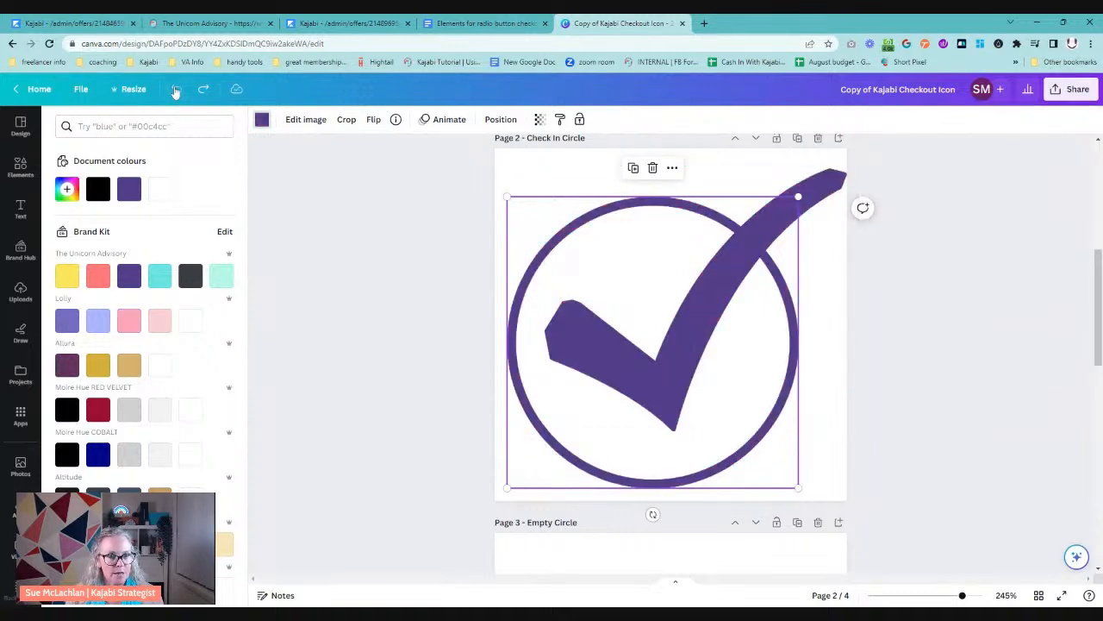
pyautogui.scroll(-3, 380, 302)
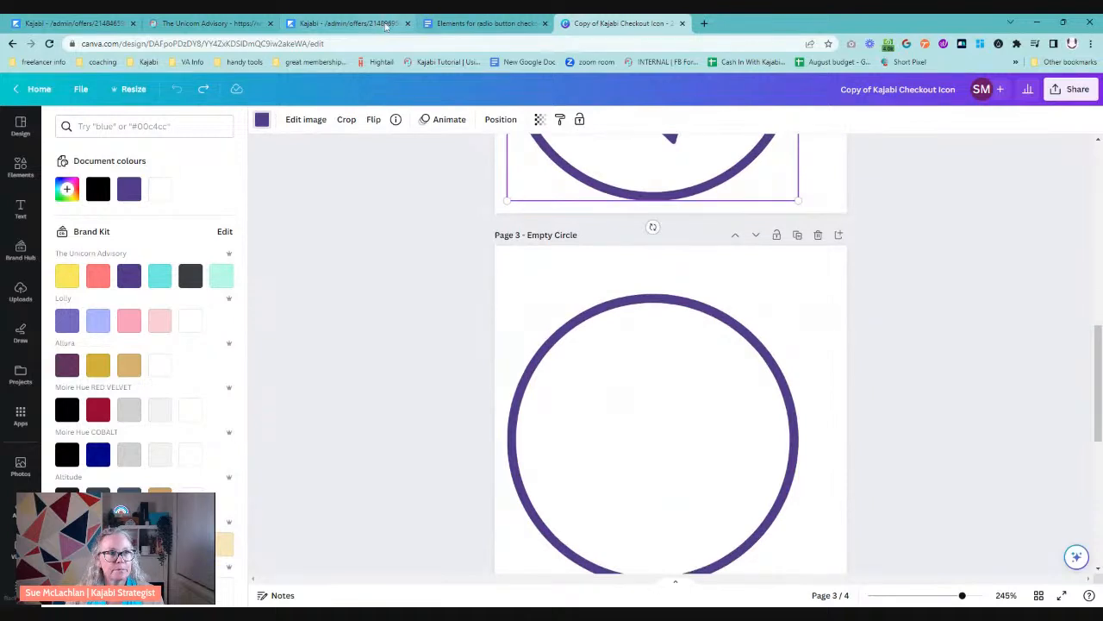
# Look through the checkout document's header and footer tracking code, the offer code and the list of required customisations
pyautogui.click(482, 23)
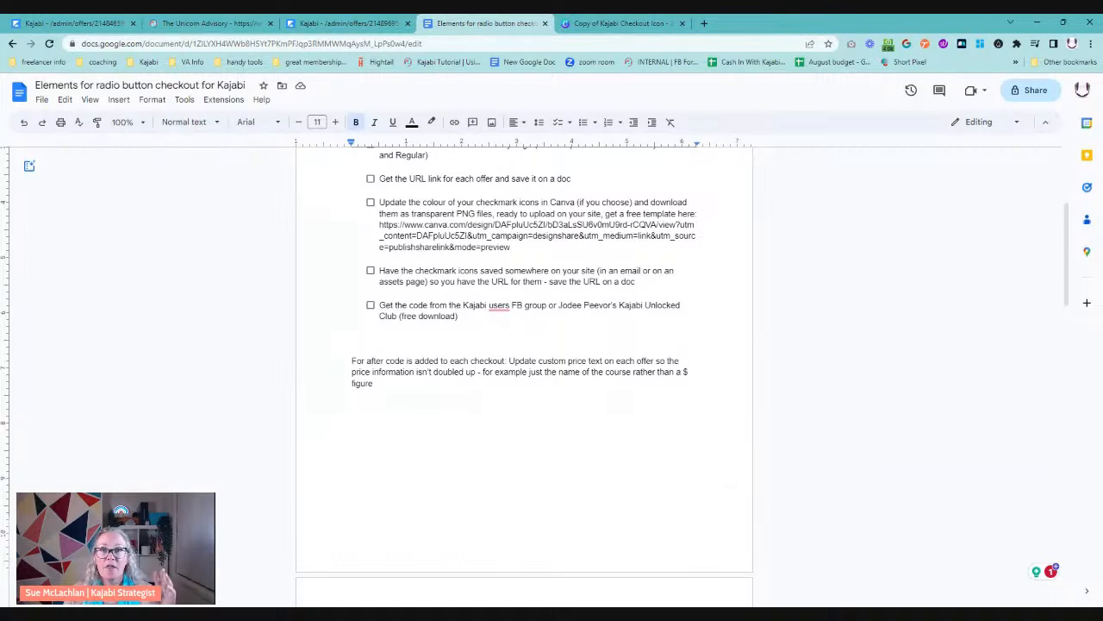
pyautogui.scroll(-10, 524, 345)
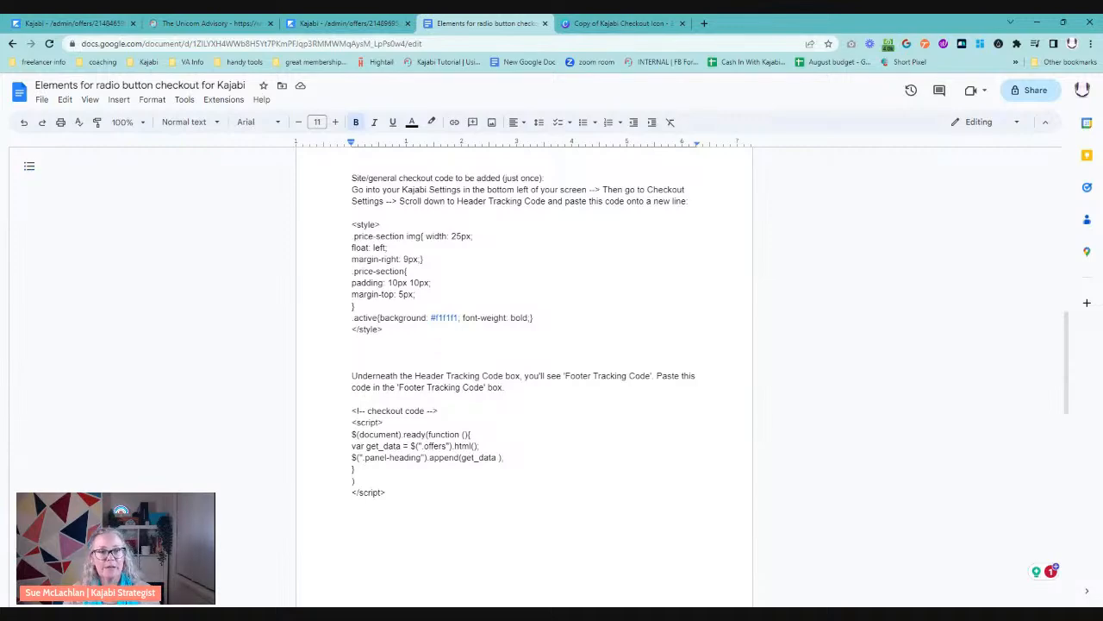
pyautogui.scroll(-8, 524, 379)
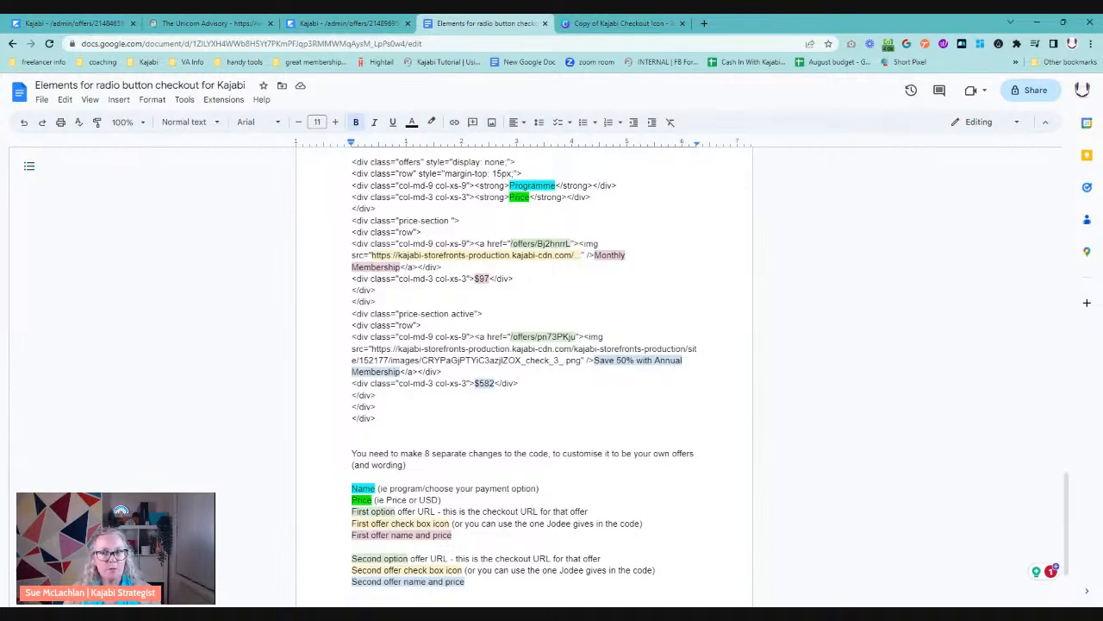
pyautogui.scroll(-15, 29, 166)
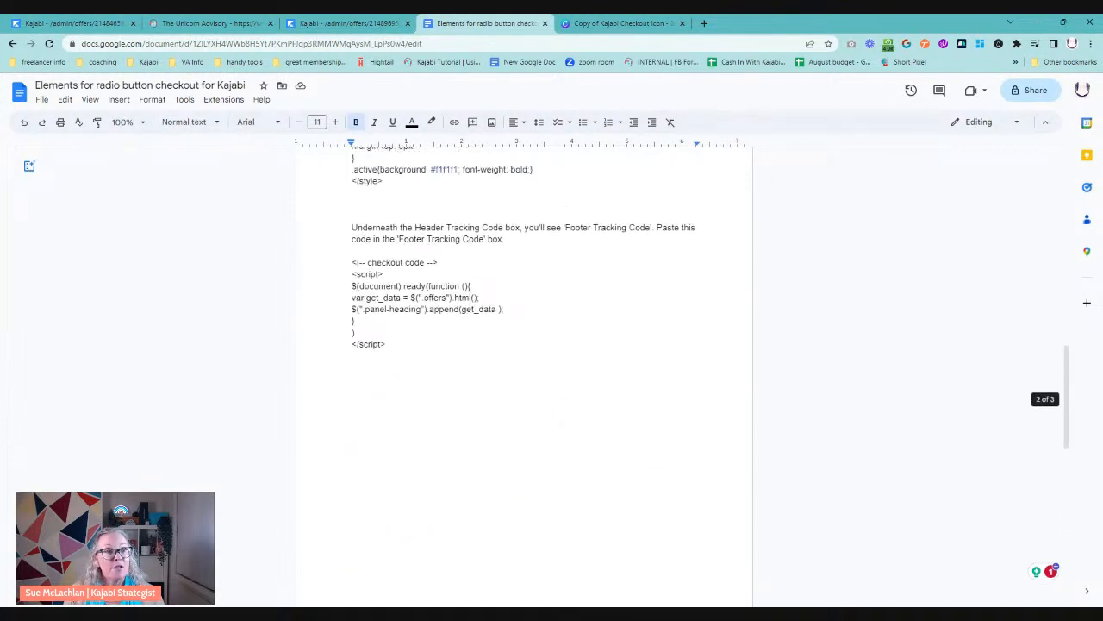
pyautogui.scroll(5, 29, 166)
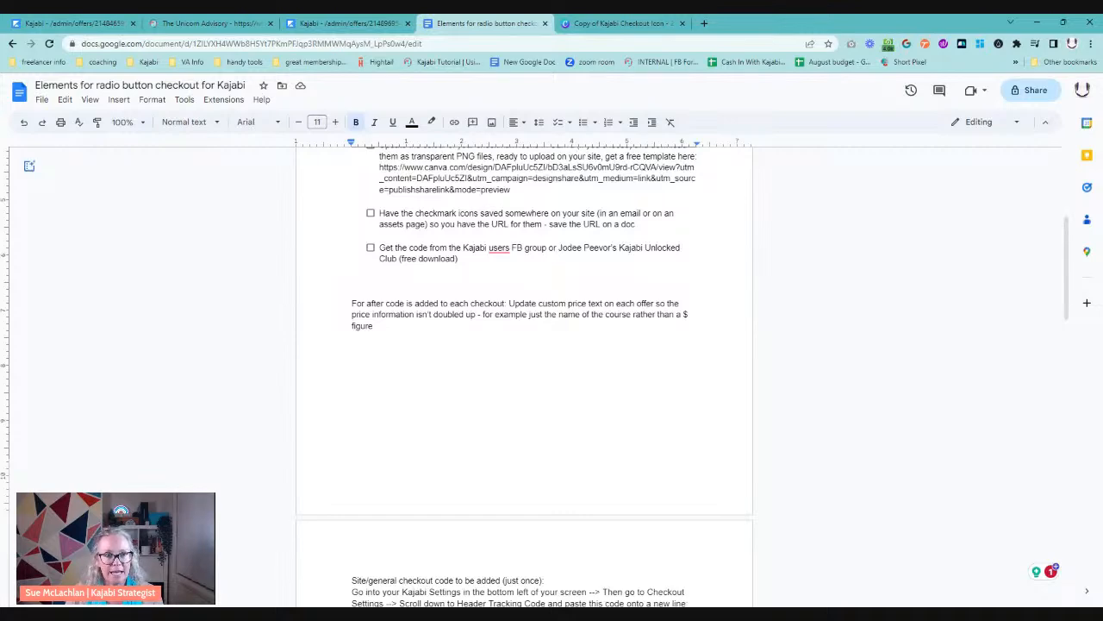
pyautogui.scroll(-5, 524, 379)
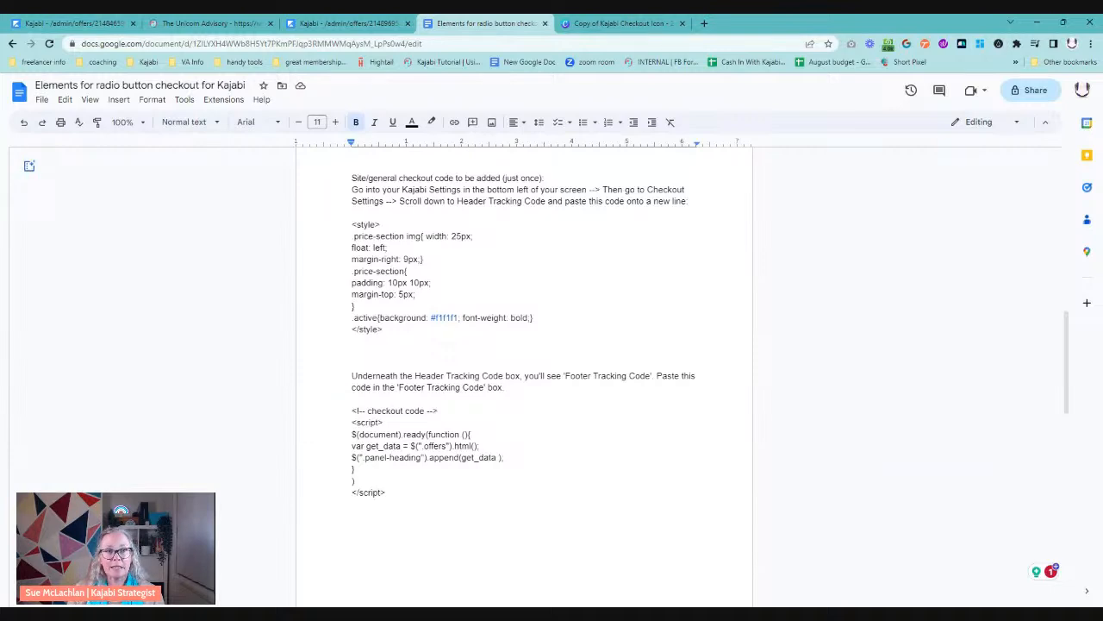
# Copy the header <style> block from the document and go to the Header Page Scripts in Kajabi's Site Details settings
pyautogui.moveTo(351, 224); pyautogui.dragTo(383, 329)
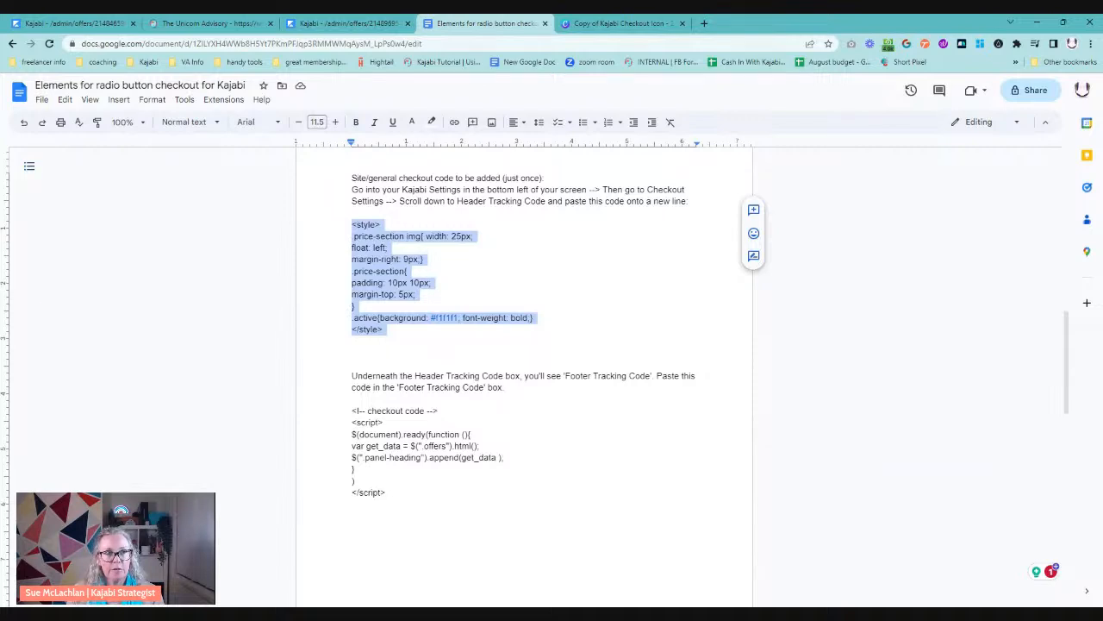
pyautogui.click(345, 24)
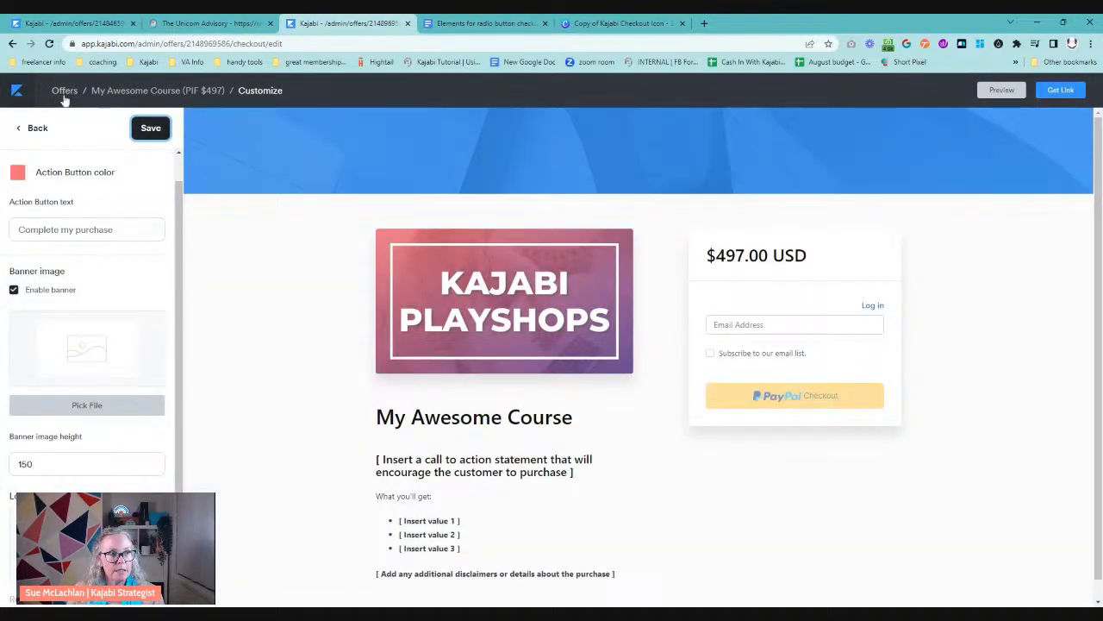
pyautogui.click(16, 90)
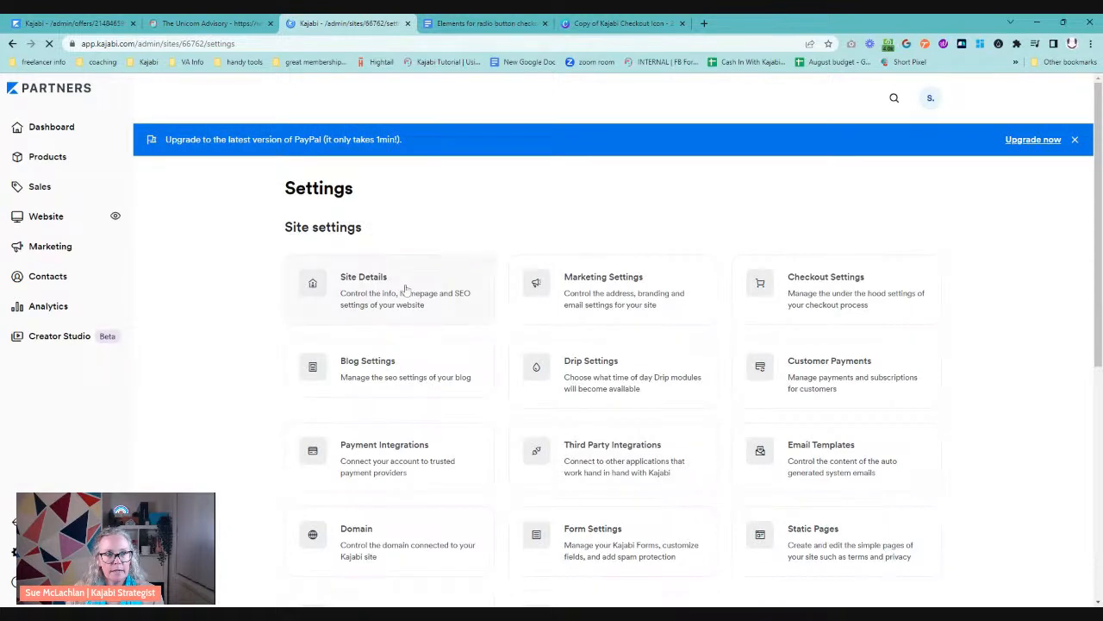
pyautogui.click(406, 288)
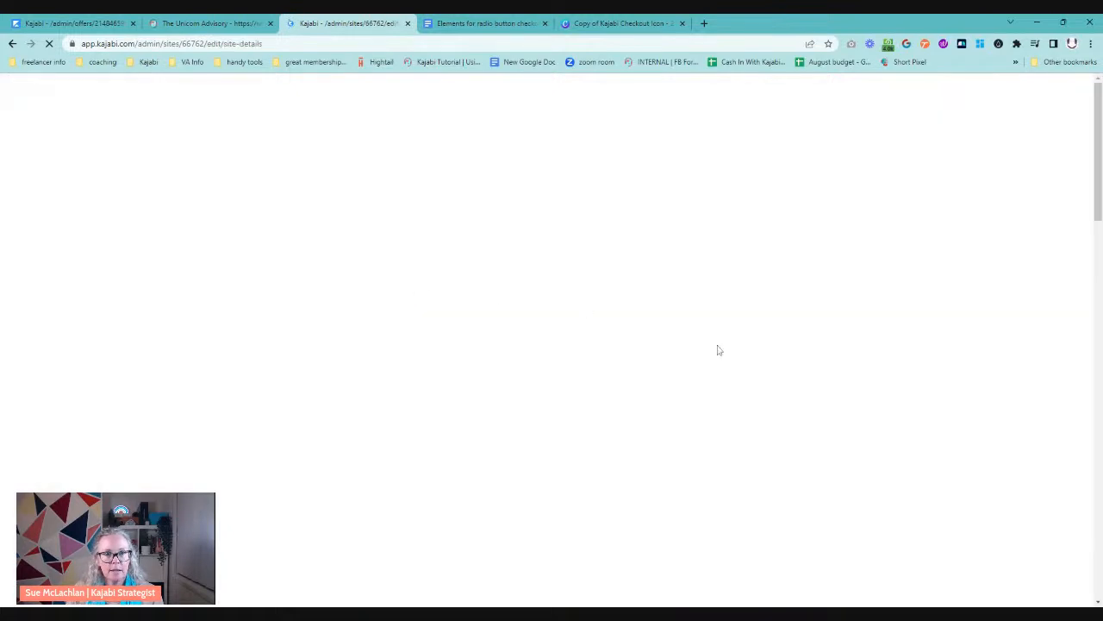
pyautogui.scroll(-10, 723, 355)
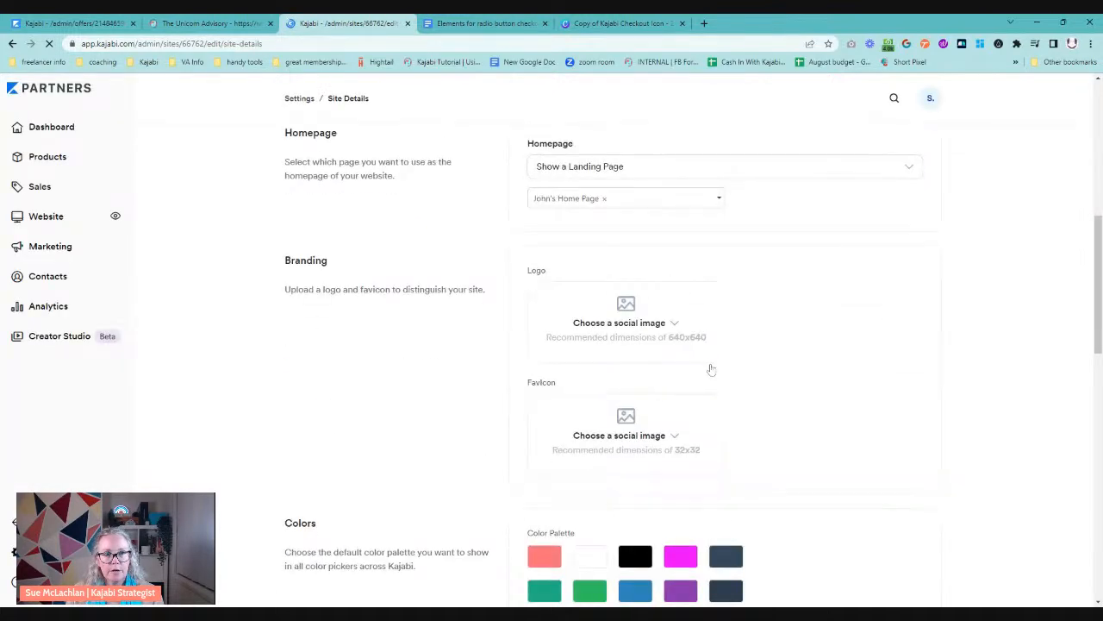
pyautogui.scroll(-5, 711, 369)
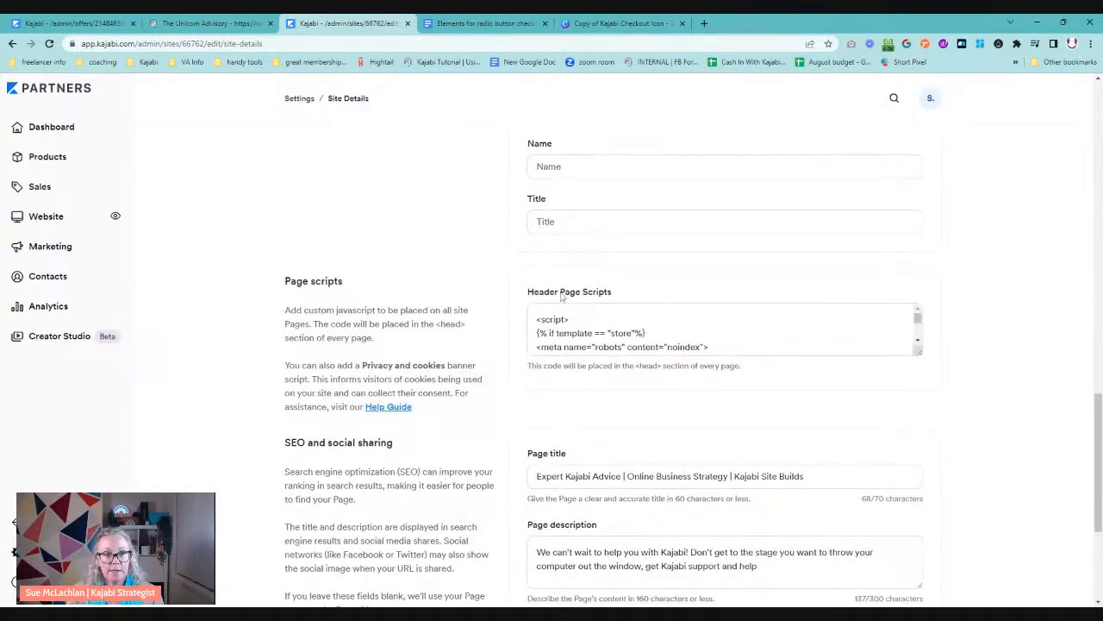
pyautogui.scroll(-2, 724, 328)
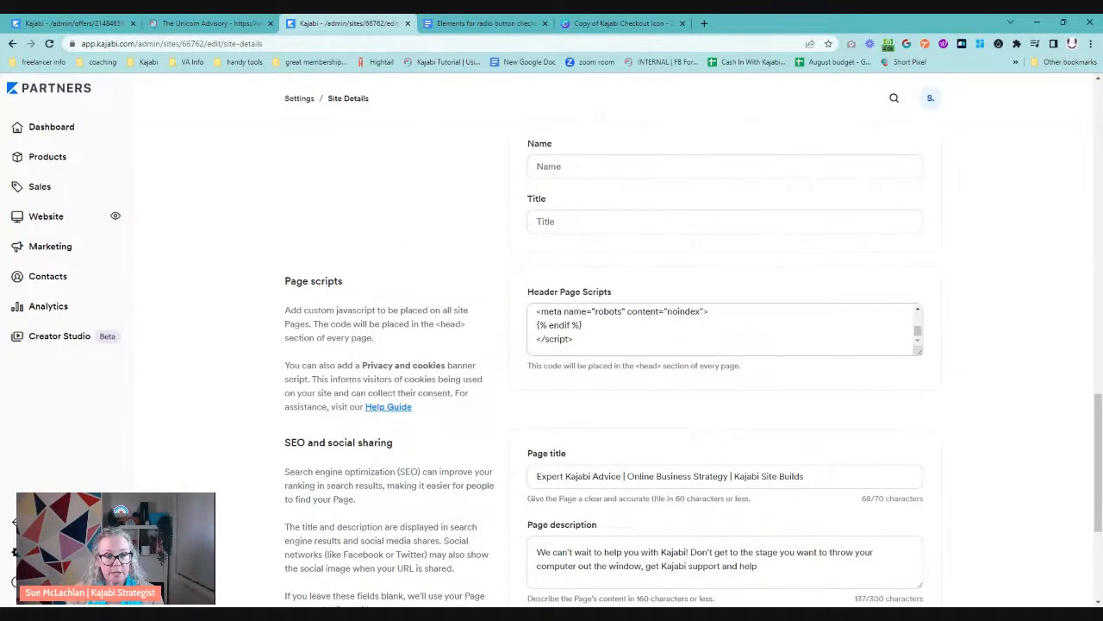
pyautogui.press('Return')
pyautogui.press('Return')
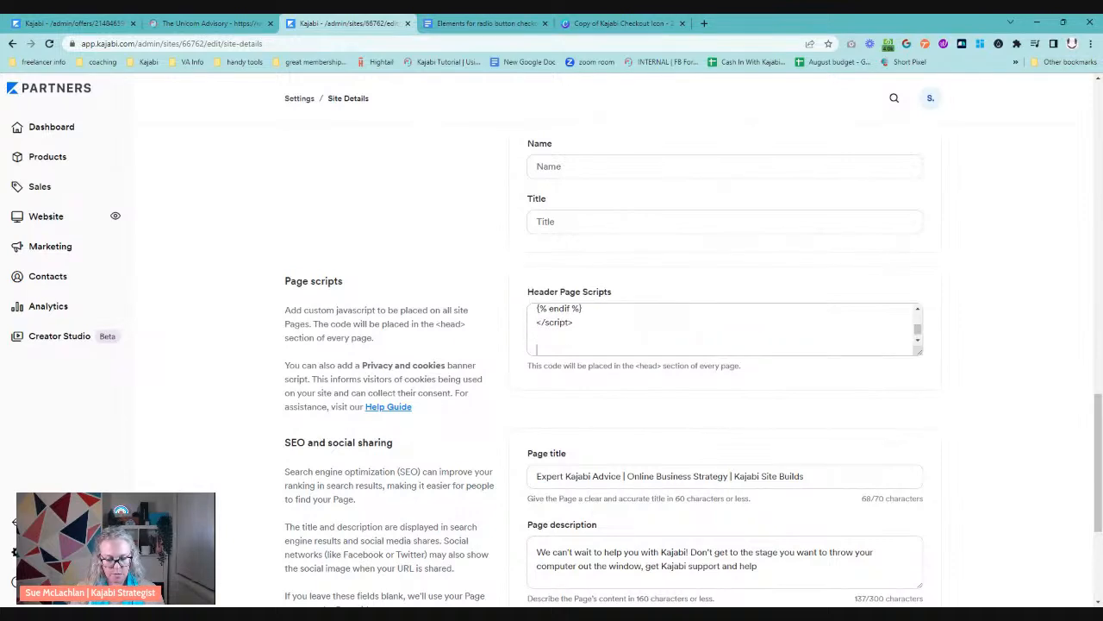
pyautogui.hotkey('ctrl', 'v')
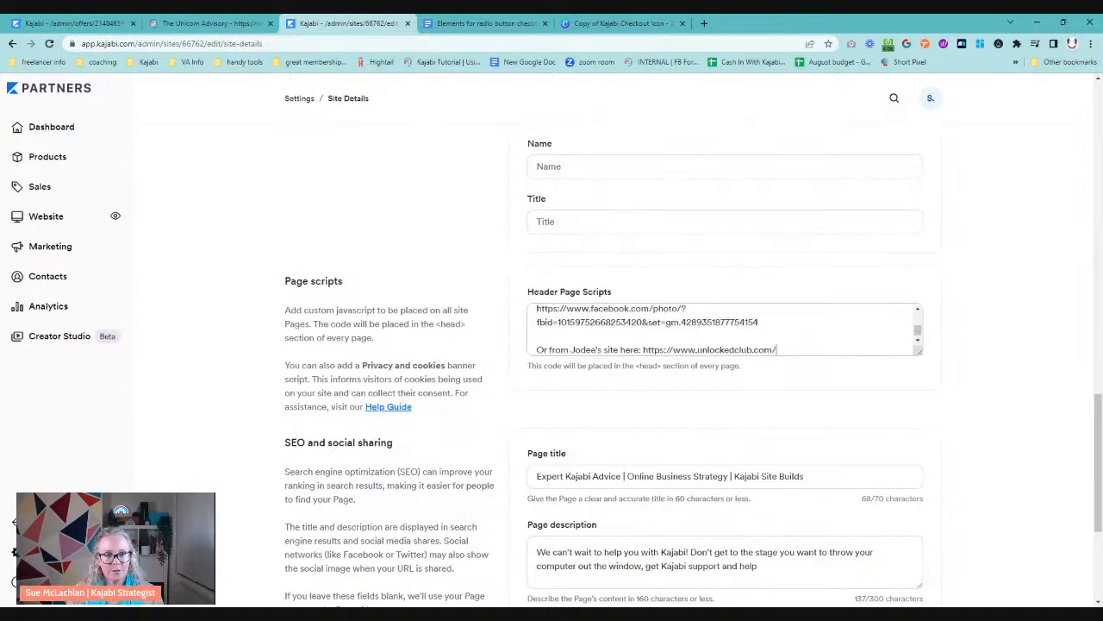
pyautogui.scroll(3, 724, 329)
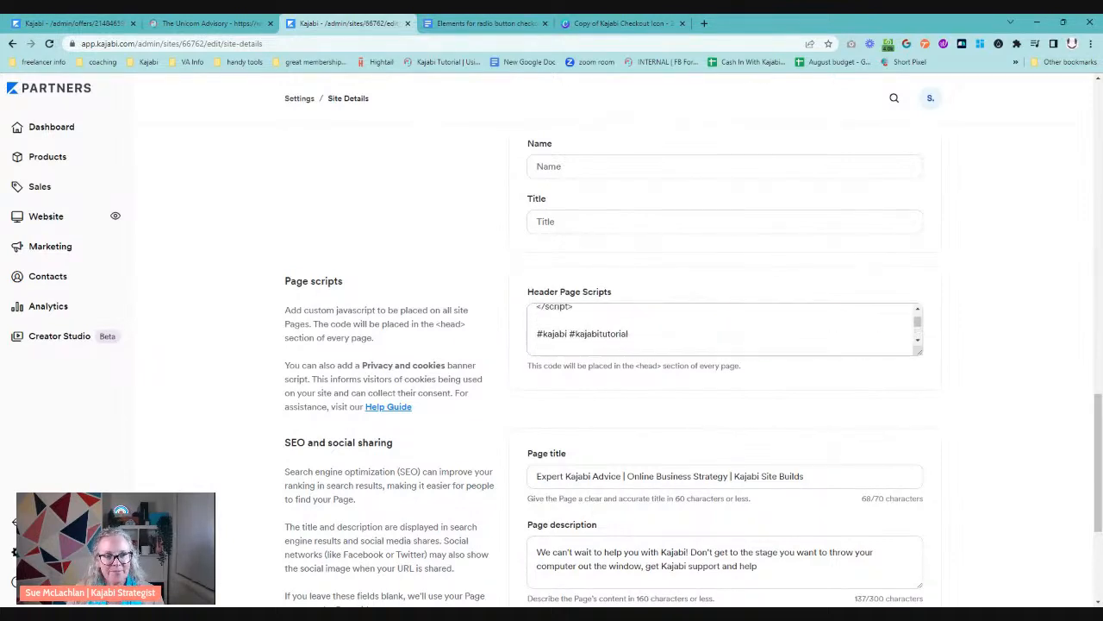
pyautogui.moveTo(574, 308); pyautogui.dragTo(780, 345)
pyautogui.press('BackSpace')
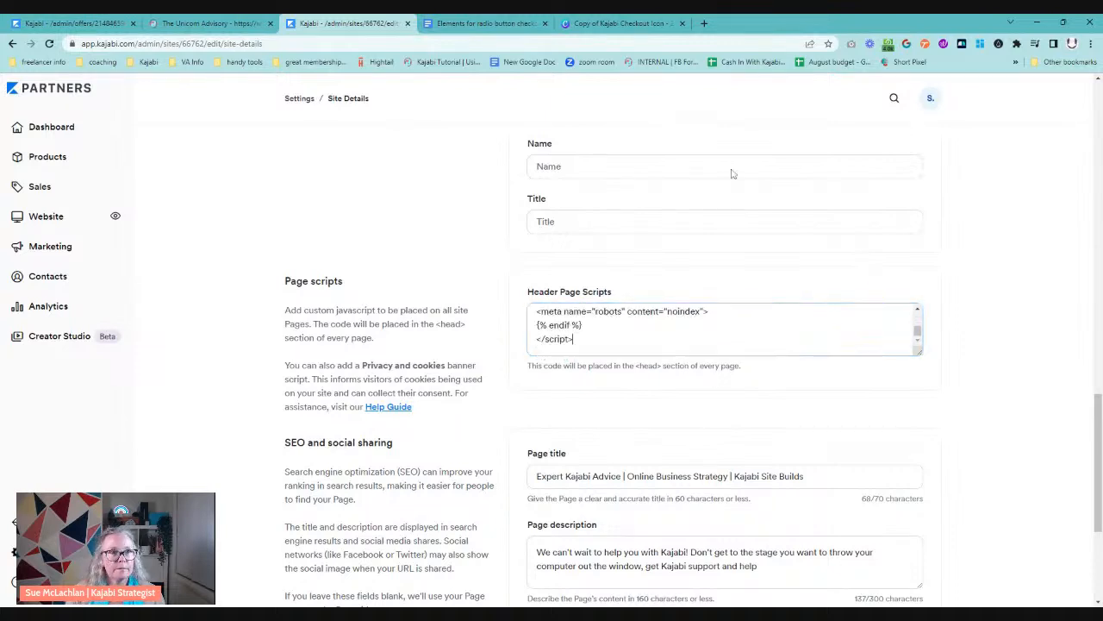
# Copy the document's .price-section <style> block, paste it below the existing Header Page Scripts code in Site Details, and check it
pyautogui.click(480, 23)
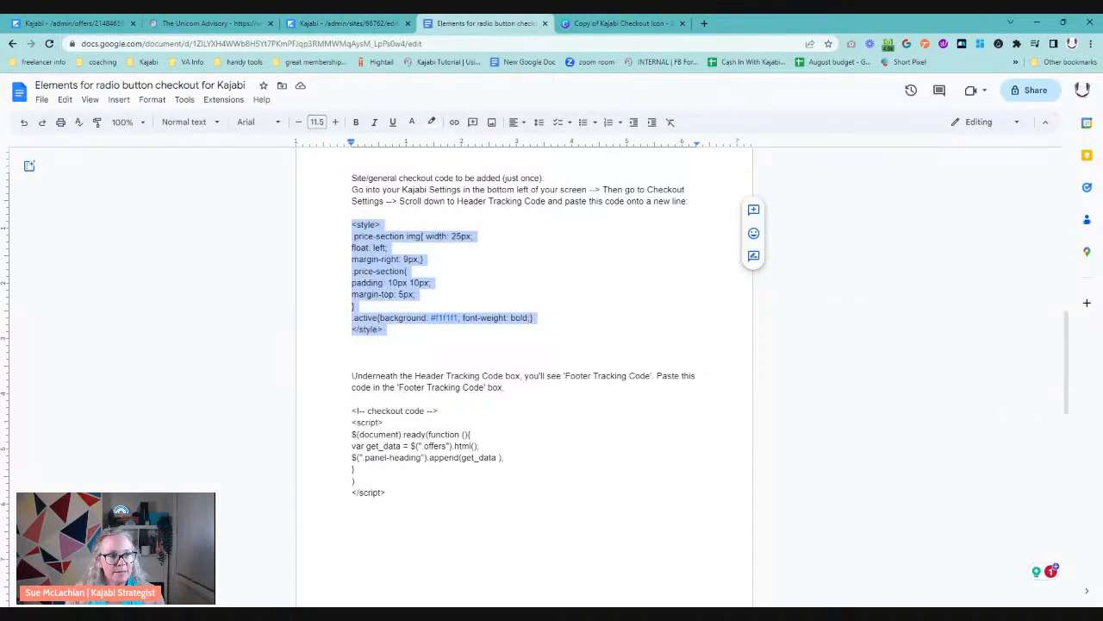
pyautogui.click(447, 317)
pyautogui.moveTo(352, 225); pyautogui.dragTo(383, 329)
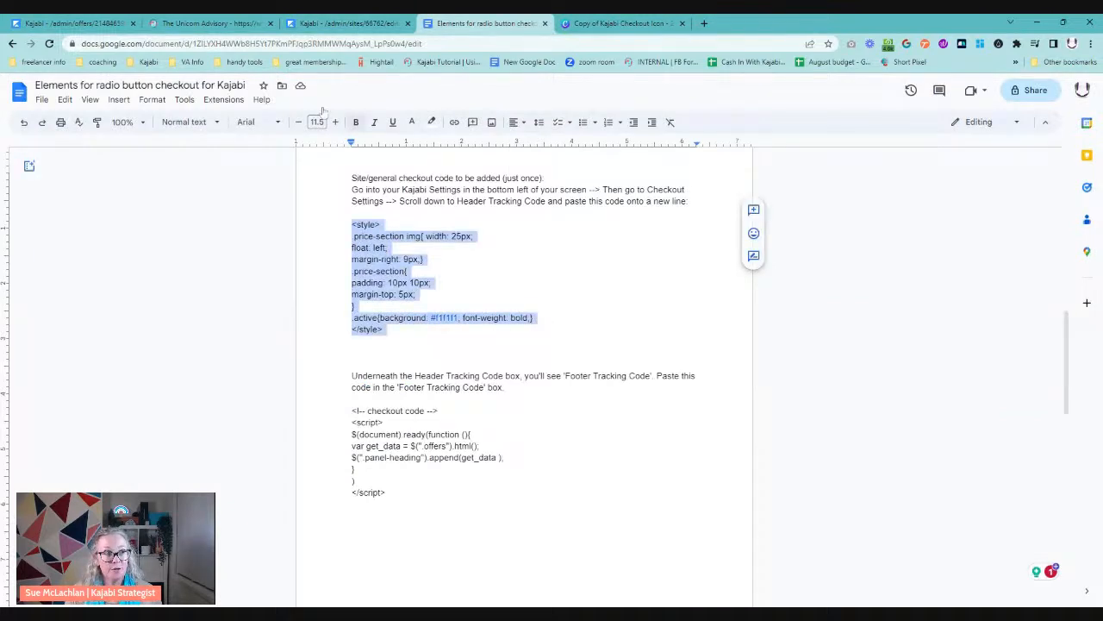
pyautogui.click(345, 24)
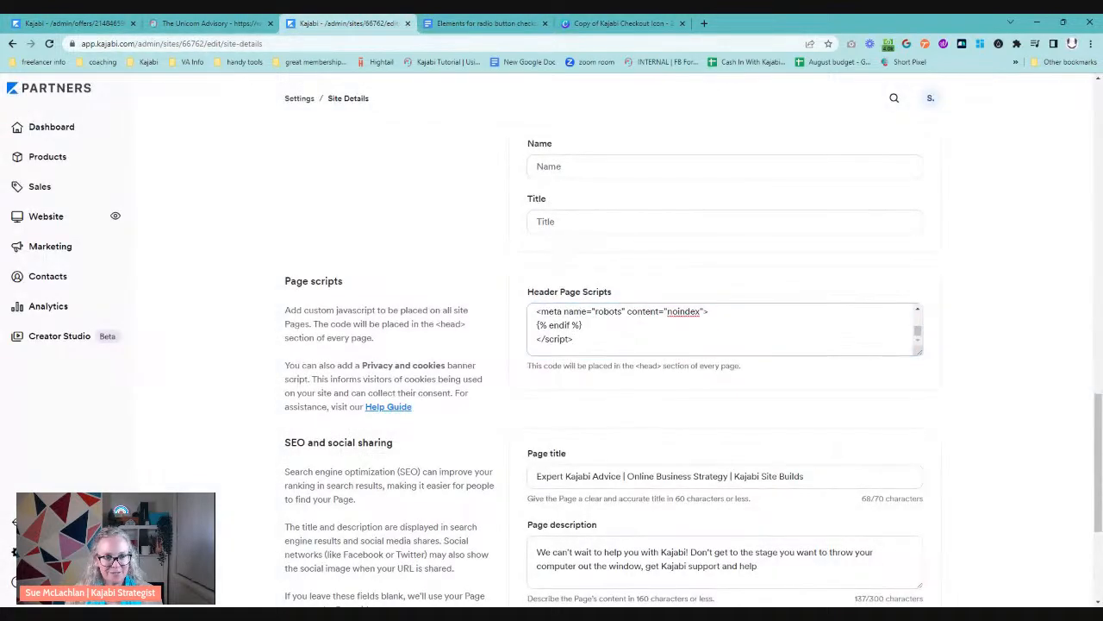
pyautogui.press('Return')
pyautogui.press('Return')
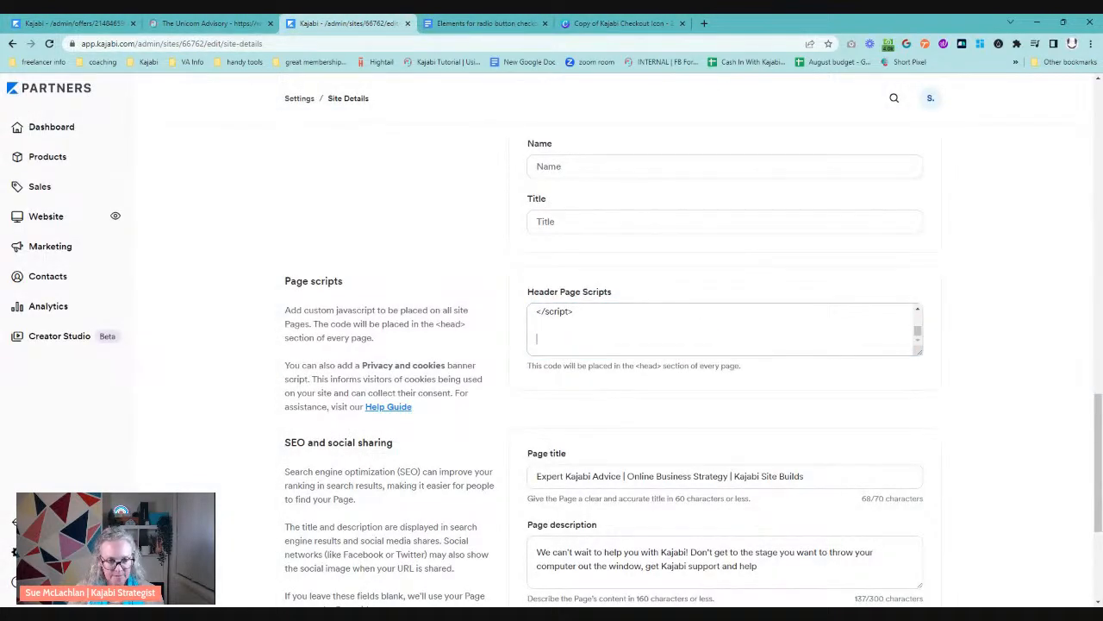
pyautogui.hotkey('ctrl', 'v')
pyautogui.scroll(5, 604, 332)
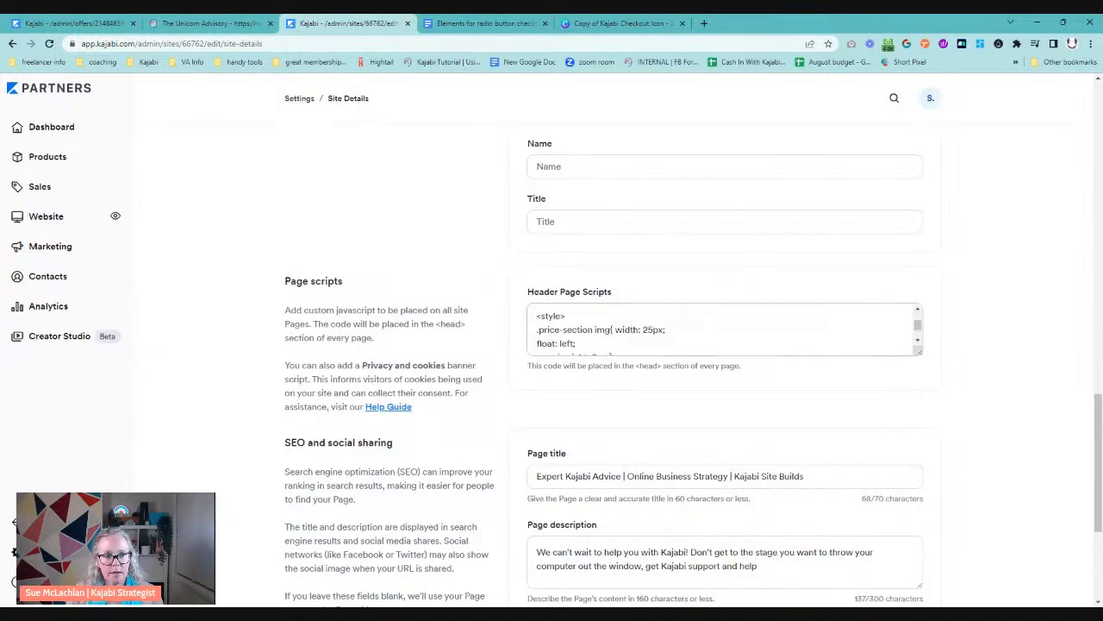
pyautogui.moveTo(536, 317); pyautogui.dragTo(565, 317)
pyautogui.scroll(-4, 603, 332)
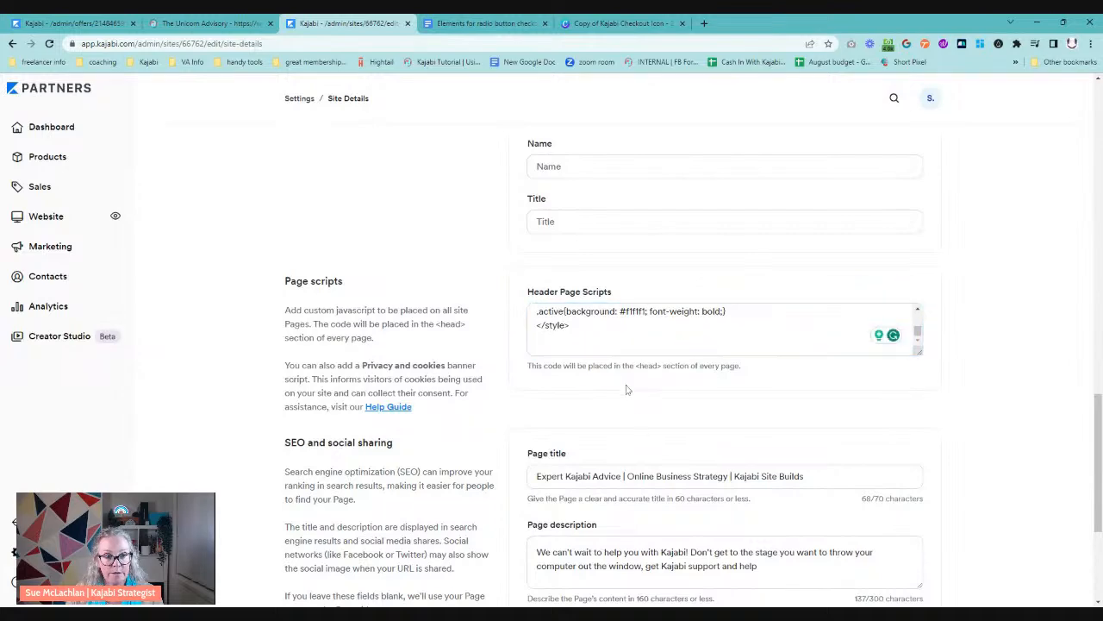
pyautogui.scroll(-3, 655, 406)
pyautogui.scroll(3, 714, 431)
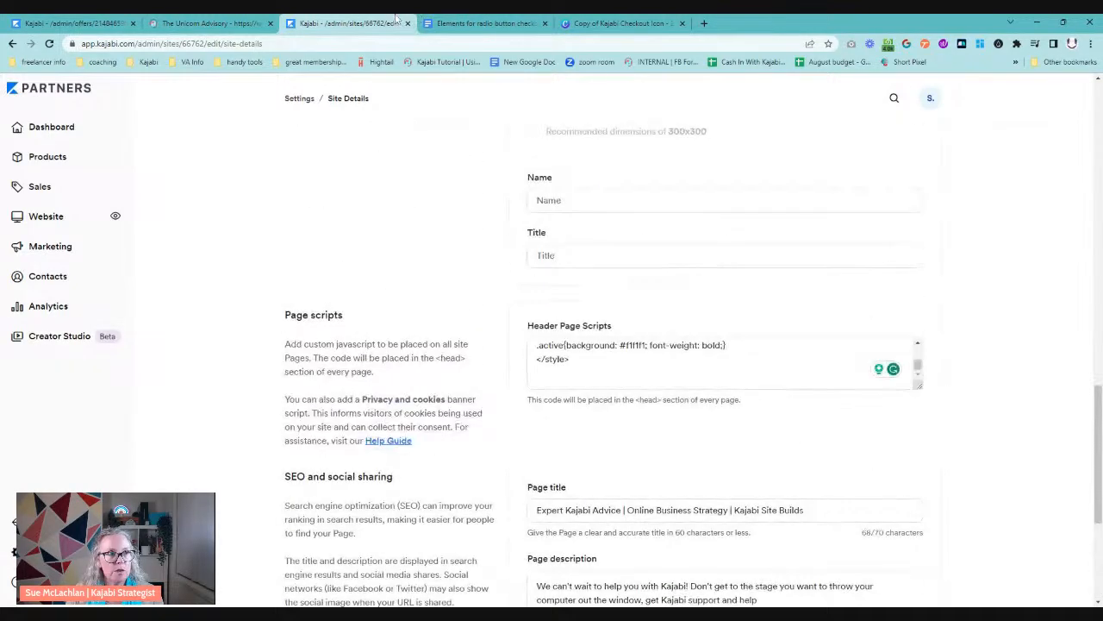
# Copy the footer checkout code from the document, from the "checkout code" comment to the closing </script> tag
pyautogui.click(483, 23)
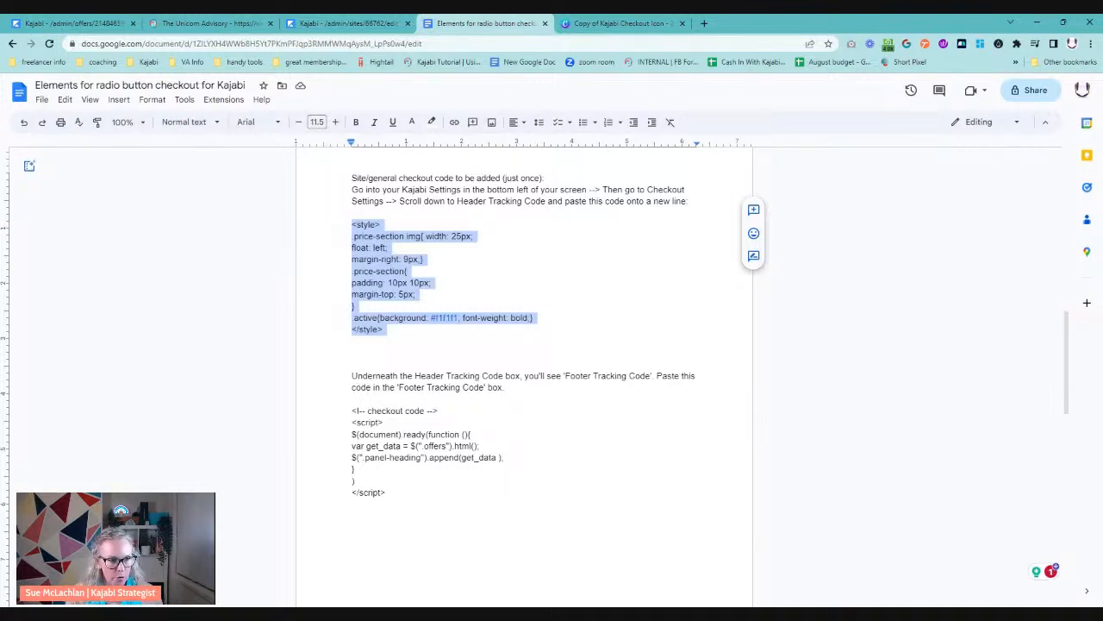
pyautogui.moveTo(352, 410); pyautogui.dragTo(351, 503)
pyautogui.hotkey('ctrl', 'c')
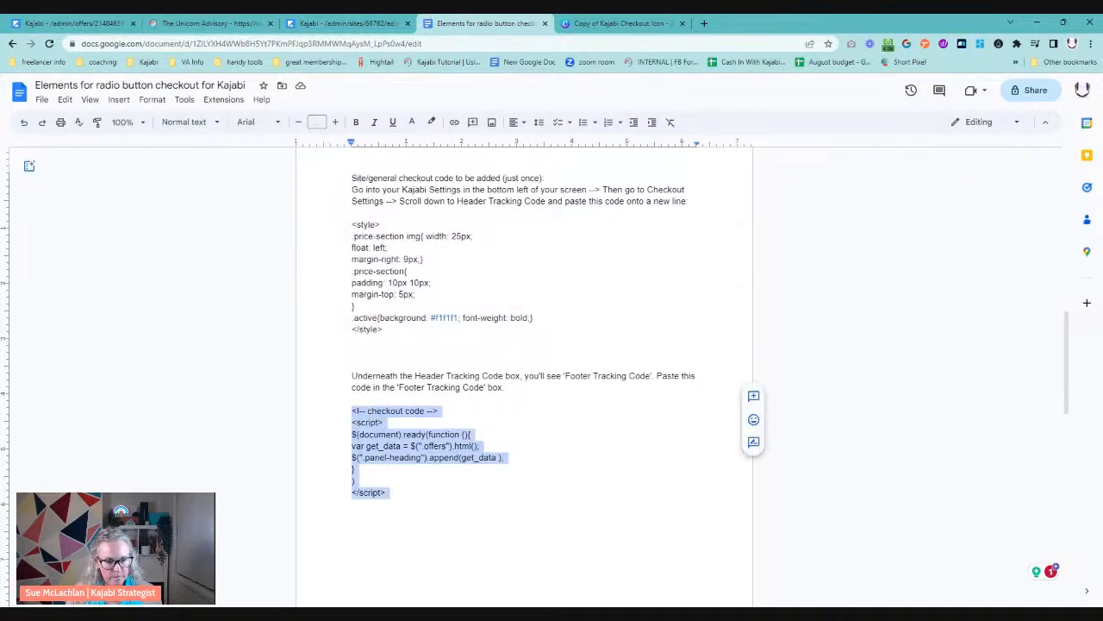
# Look through Kajabi's Site Details page for a footer code field and save the site details
pyautogui.click(349, 23)
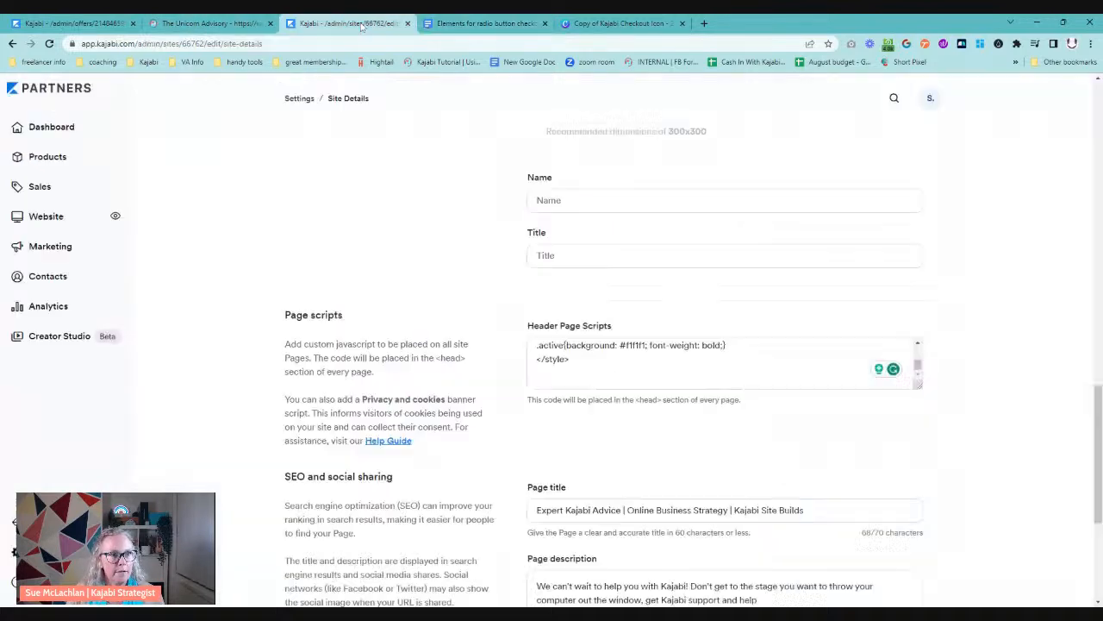
pyautogui.scroll(-4, 641, 421)
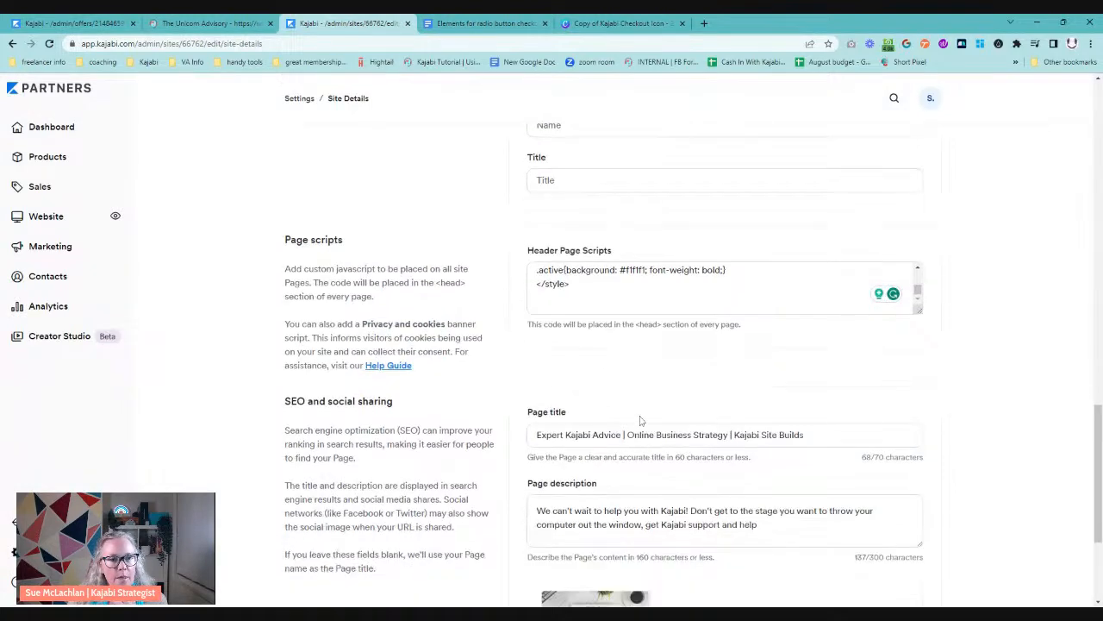
pyautogui.scroll(6, 641, 420)
pyautogui.scroll(8, 672, 455)
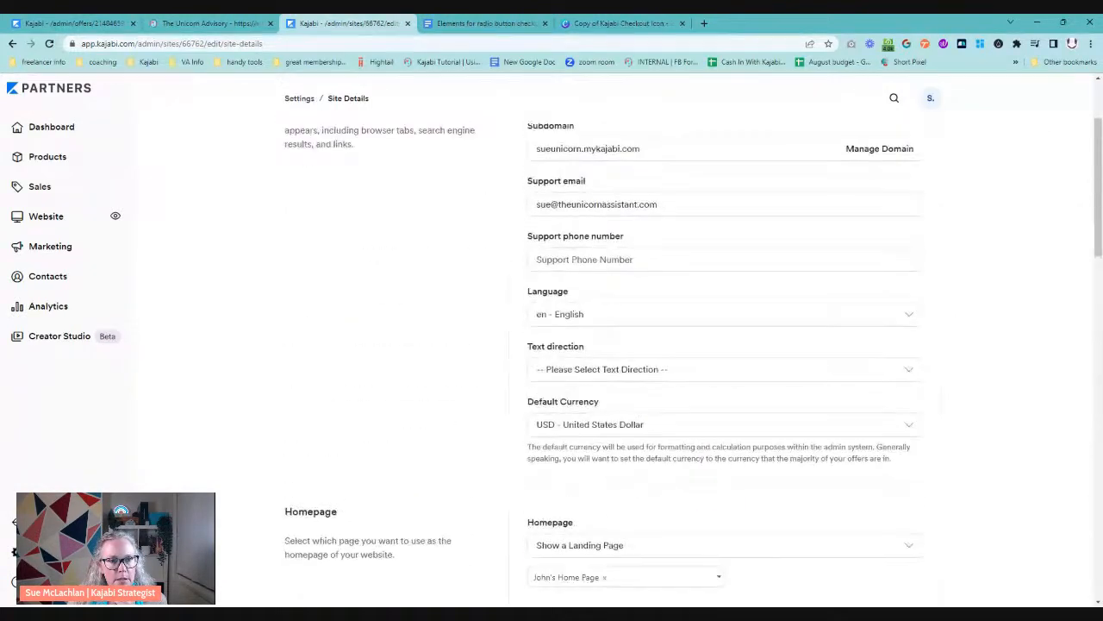
pyautogui.scroll(-6, 672, 455)
pyautogui.scroll(10, 673, 455)
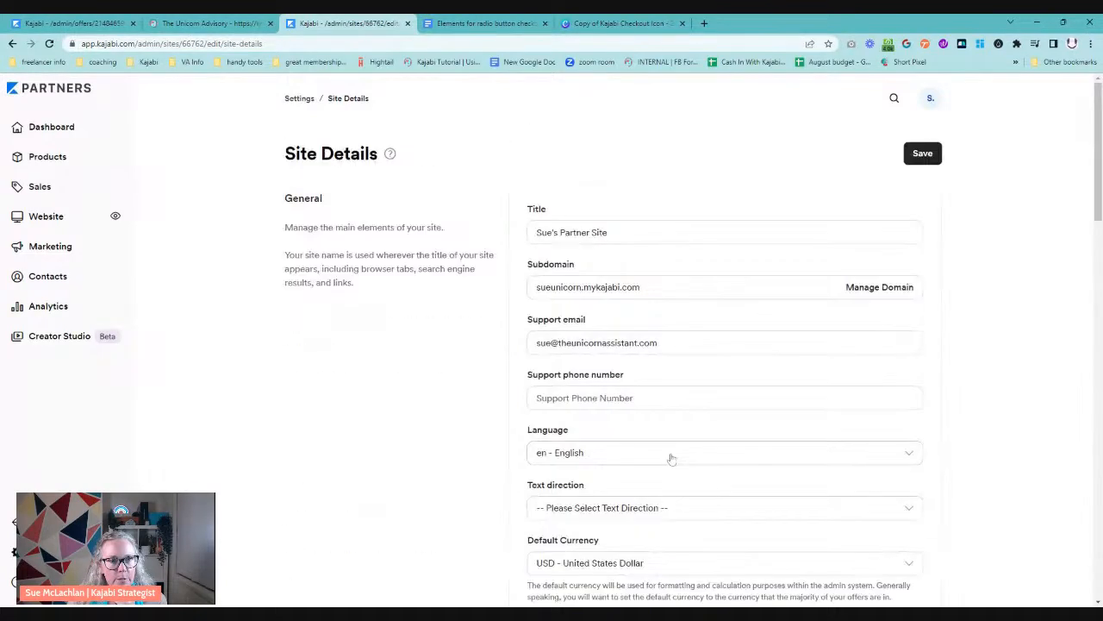
pyautogui.click(931, 155)
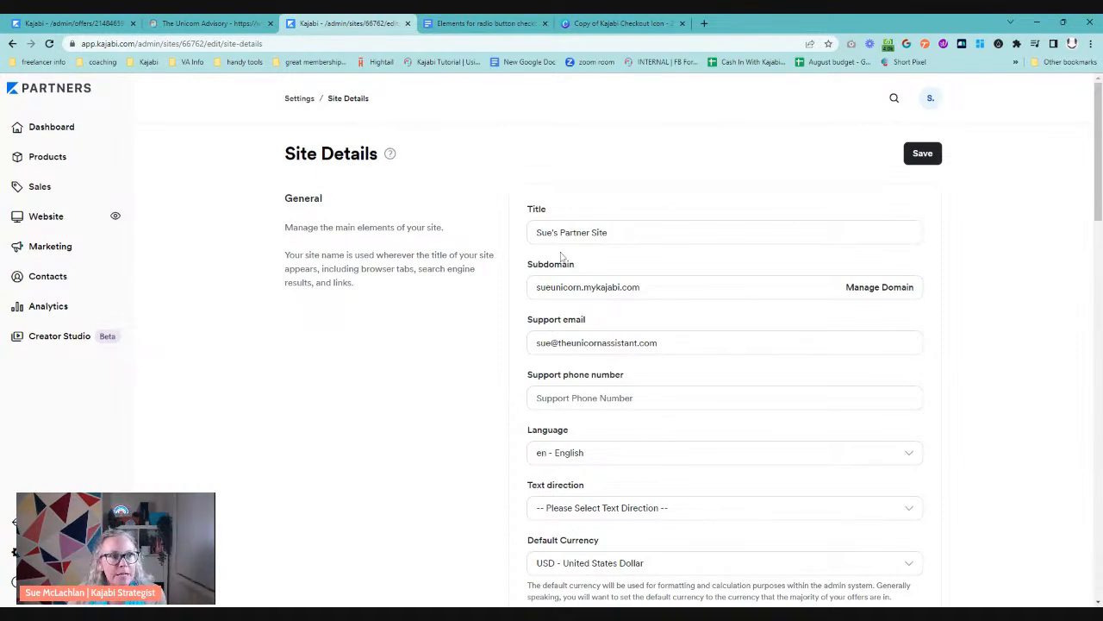
# Add the copied checkout script as the footer tracking code in Checkout Settings and save it
pyautogui.click(300, 100)
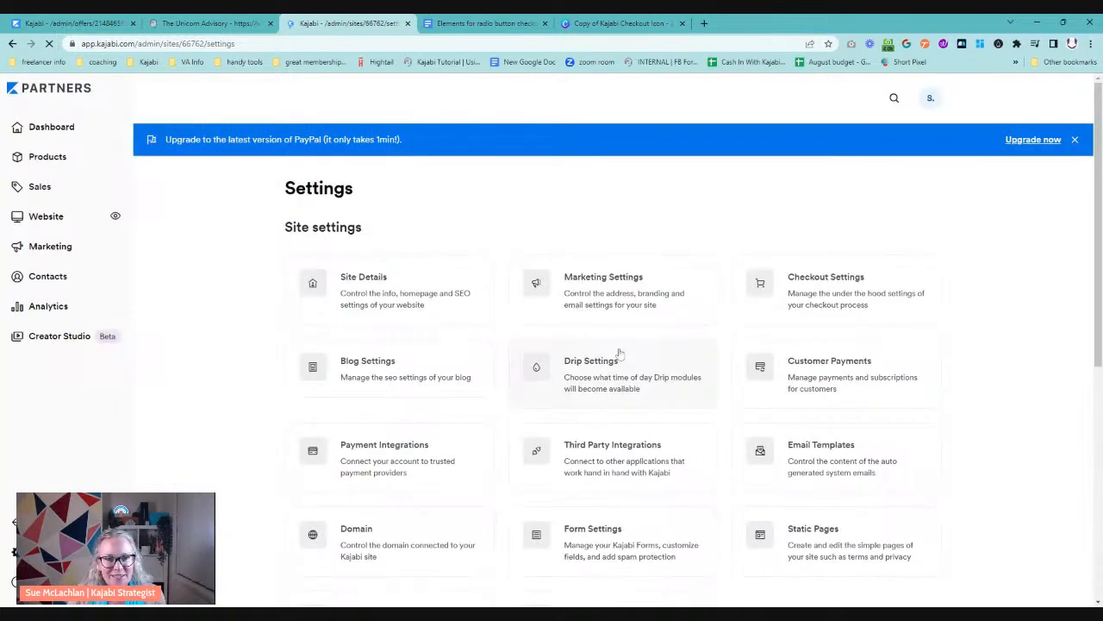
pyautogui.scroll(-1, 646, 333)
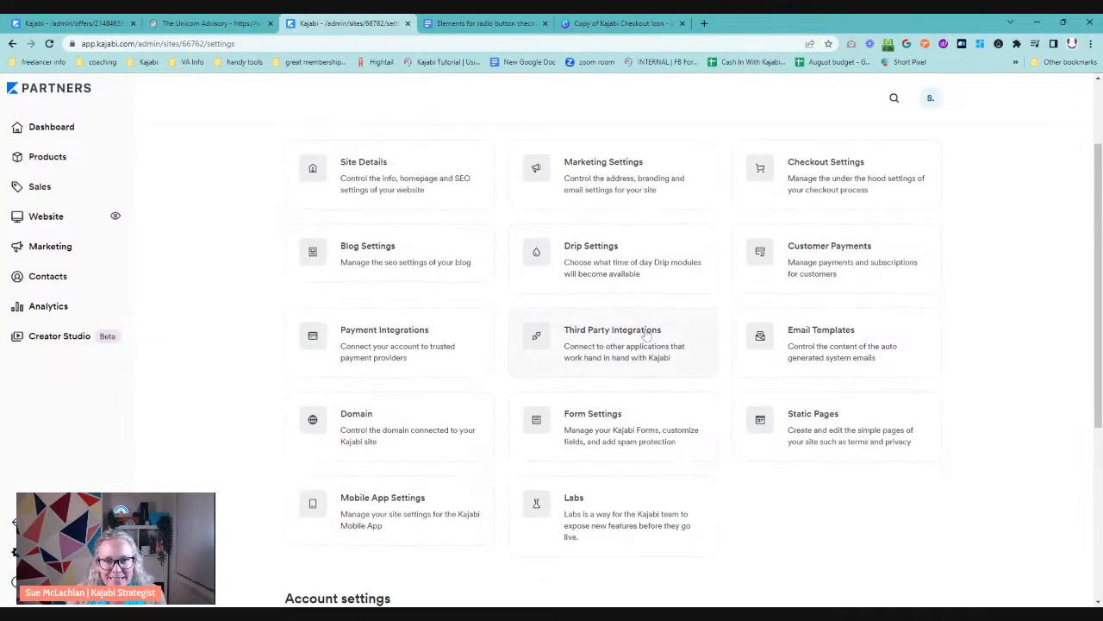
pyautogui.click(830, 178)
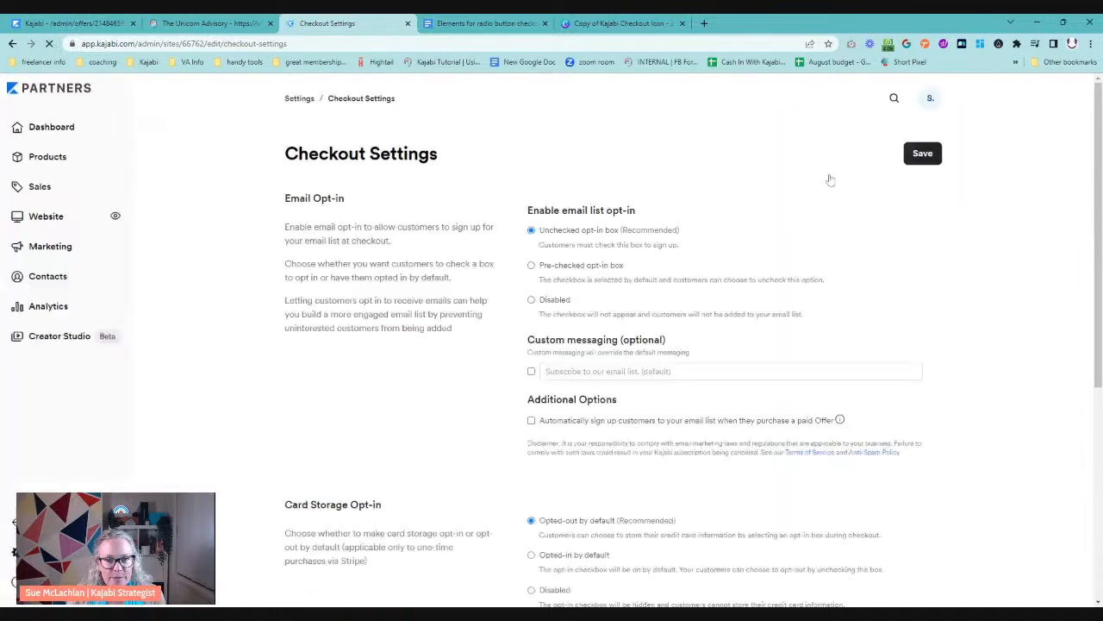
pyautogui.scroll(-2, 687, 325)
pyautogui.scroll(-3, 687, 325)
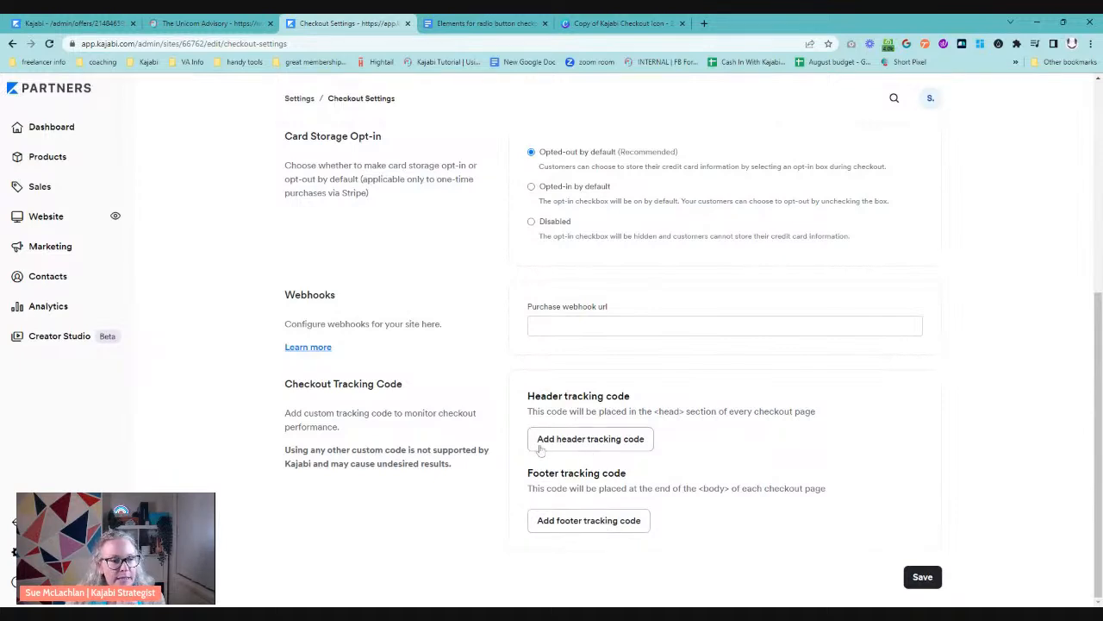
pyautogui.click(577, 520)
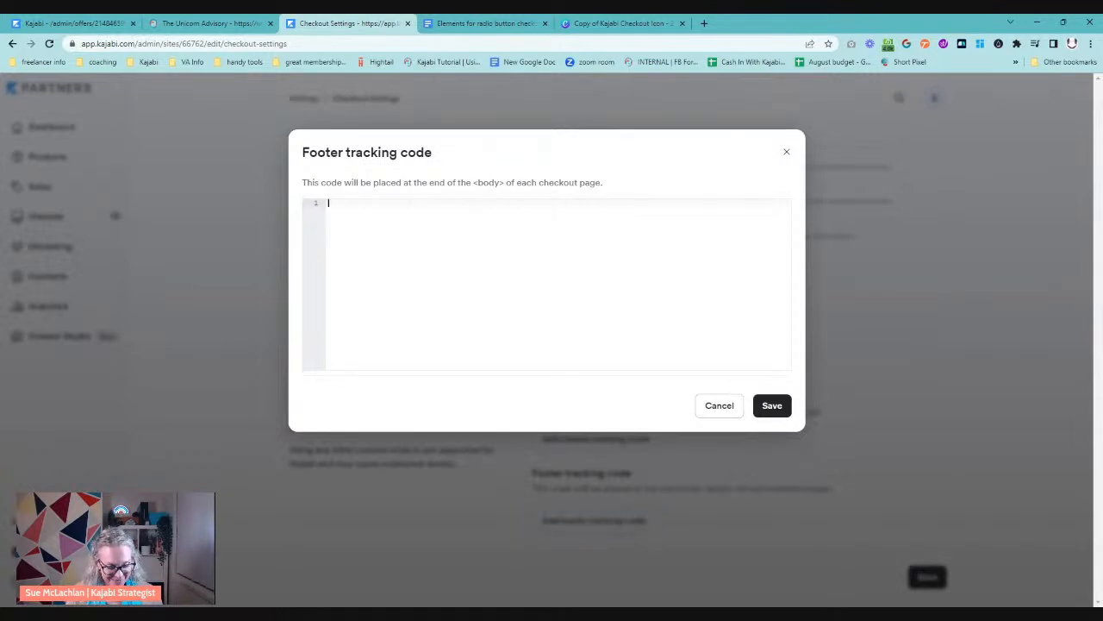
pyautogui.hotkey('ctrl', 'v')
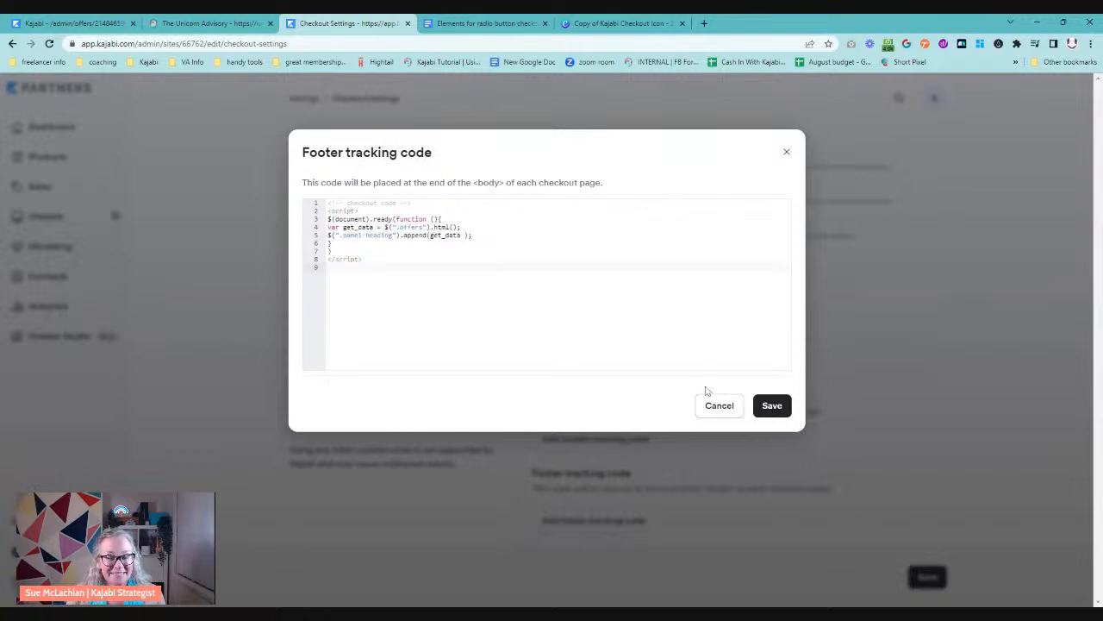
pyautogui.click(775, 409)
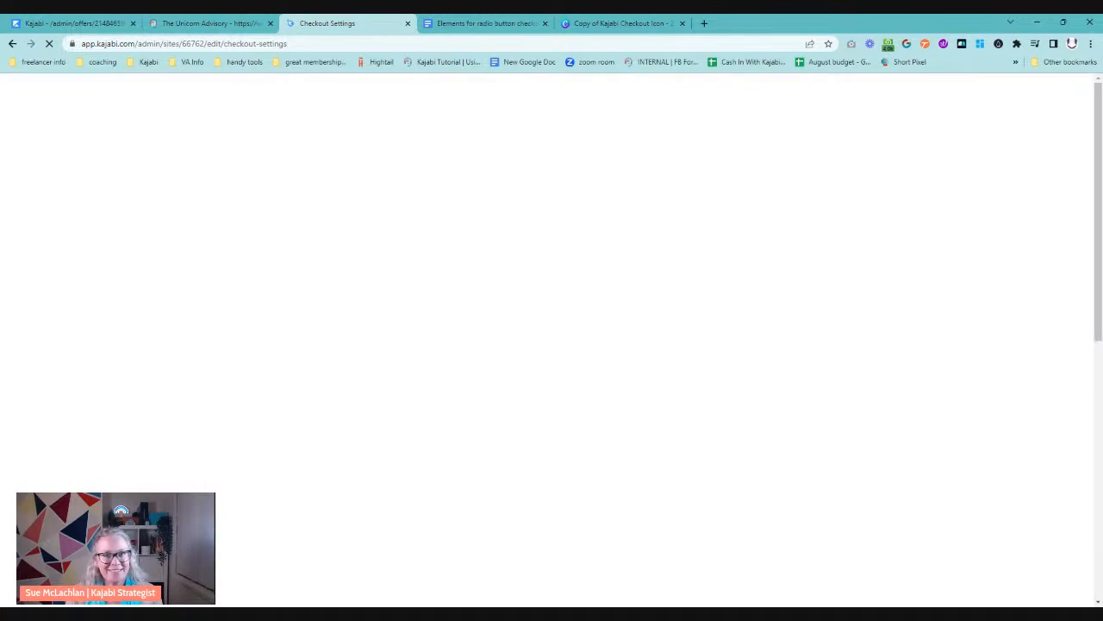
pyautogui.scroll(-6, 765, 417)
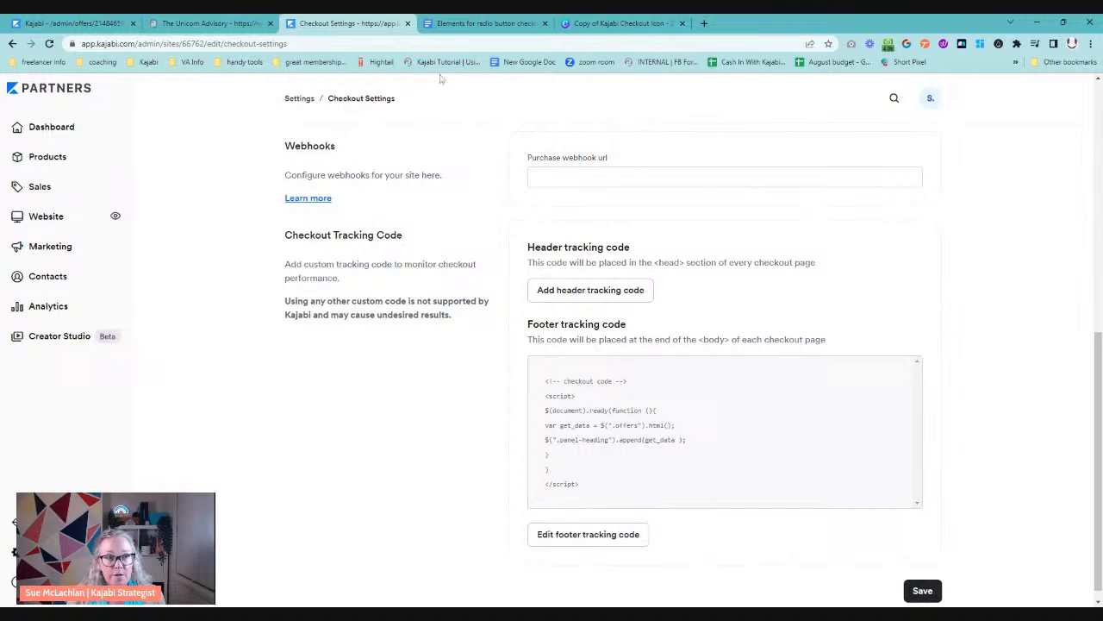
# Copy the header tracking code from the document, from the opening <style> to the closing </style> tag
pyautogui.click(478, 25)
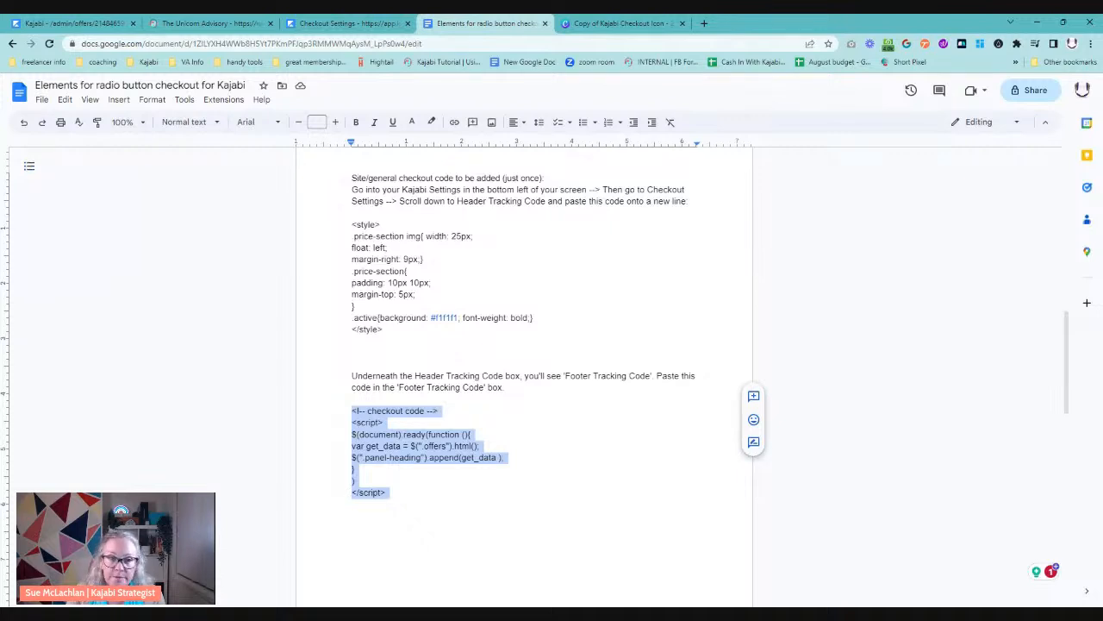
pyautogui.moveTo(352, 224); pyautogui.dragTo(384, 329)
pyautogui.hotkey('ctrl', 'c')
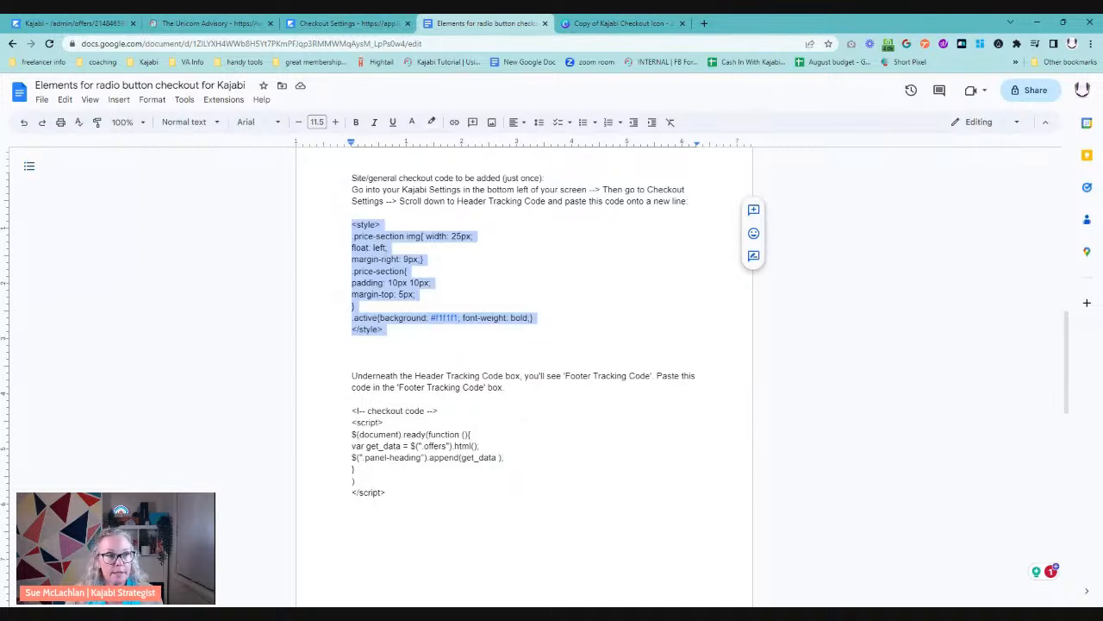
# Add the copied <style> code as the header tracking code in Kajabi's Checkout Settings and save it
pyautogui.click(337, 24)
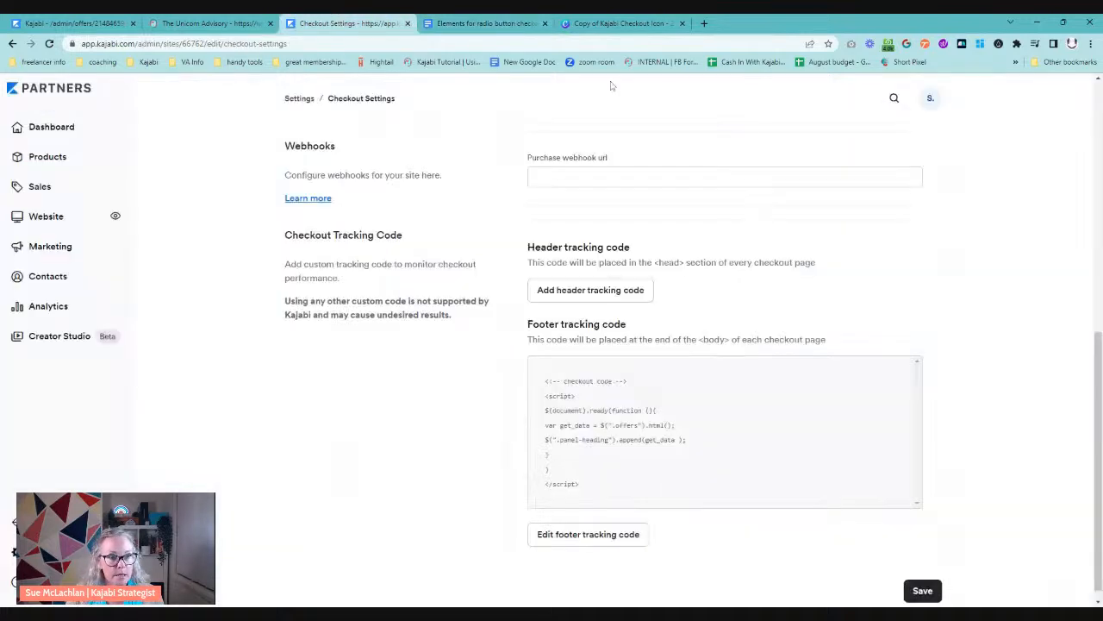
pyautogui.click(572, 289)
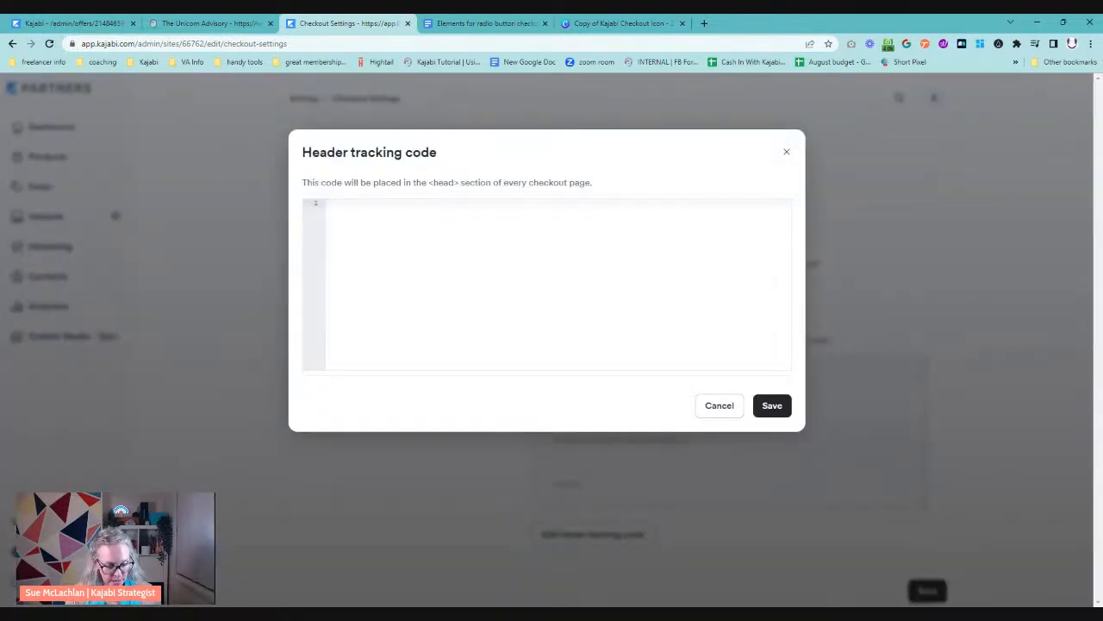
pyautogui.hotkey('ctrl', 'v')
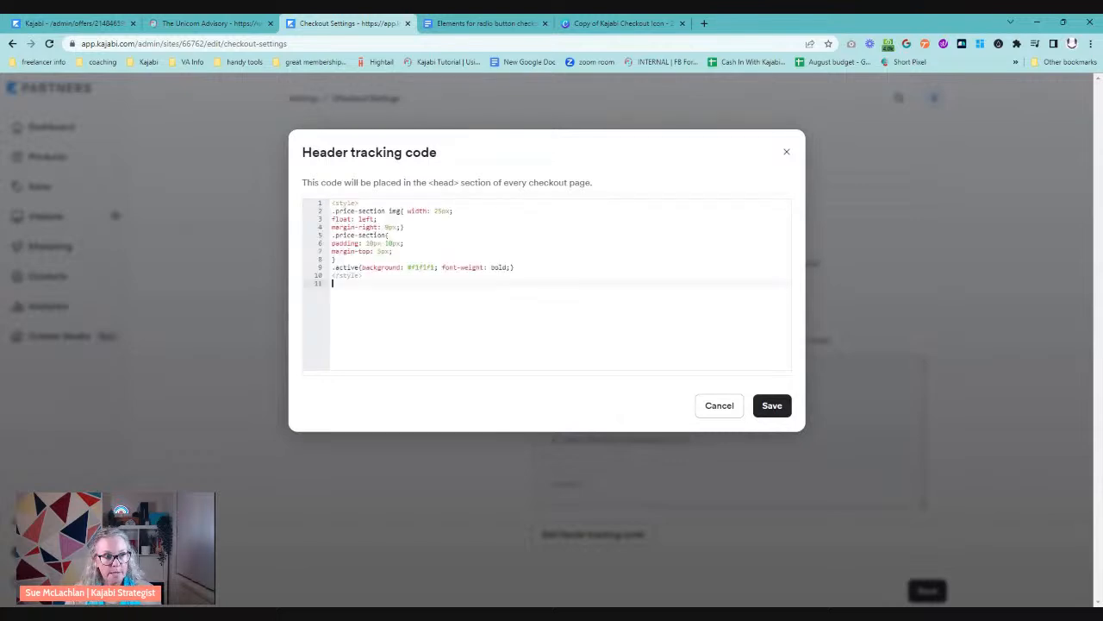
pyautogui.click(772, 409)
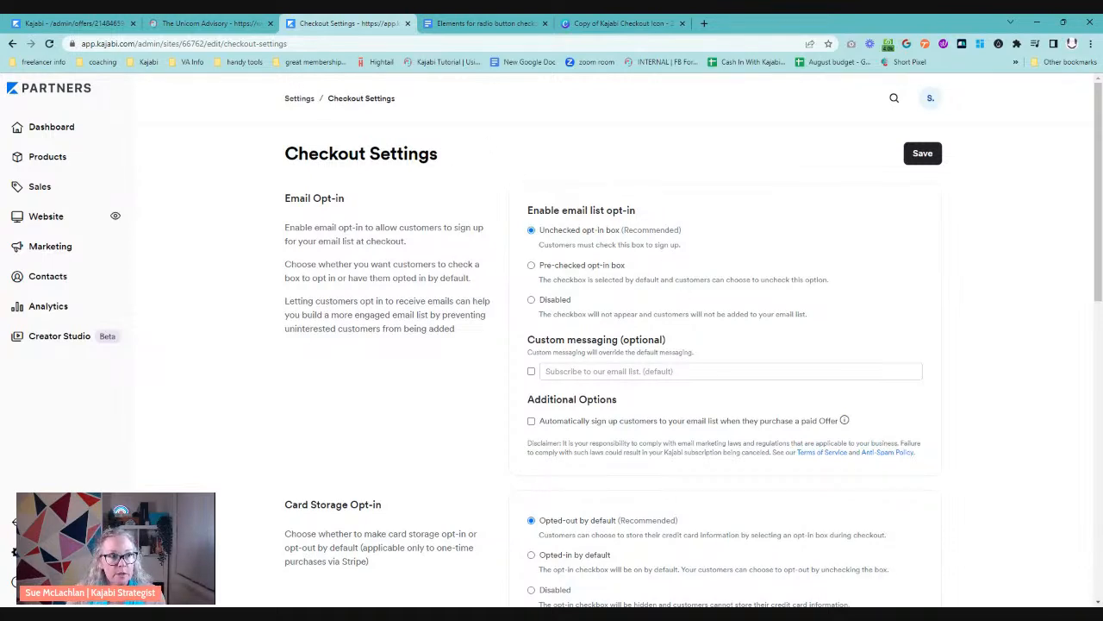
# Delete the checkout <style> block from the Header Page Scripts in Site Details and save the site details
pyautogui.click(301, 100)
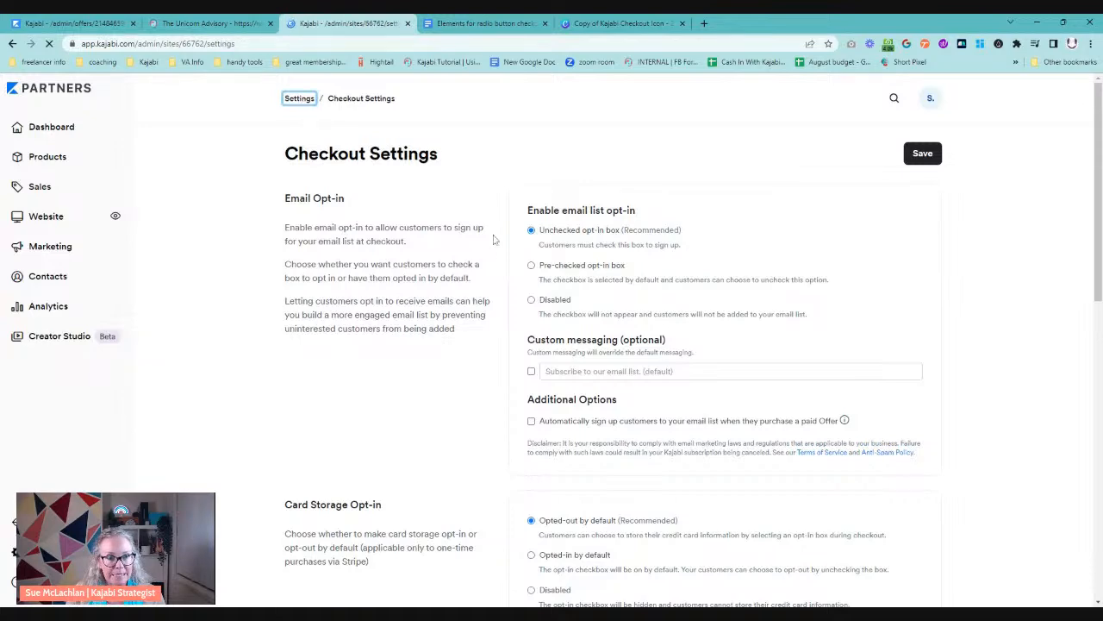
pyautogui.click(392, 288)
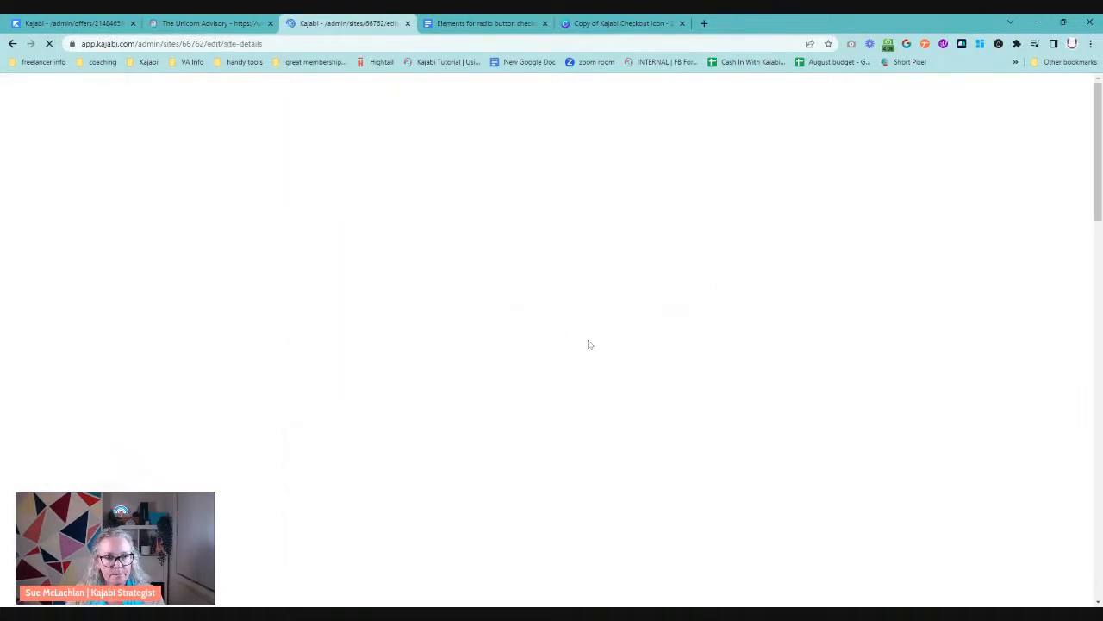
pyautogui.scroll(-6, 569, 340)
pyautogui.scroll(-9, 506, 338)
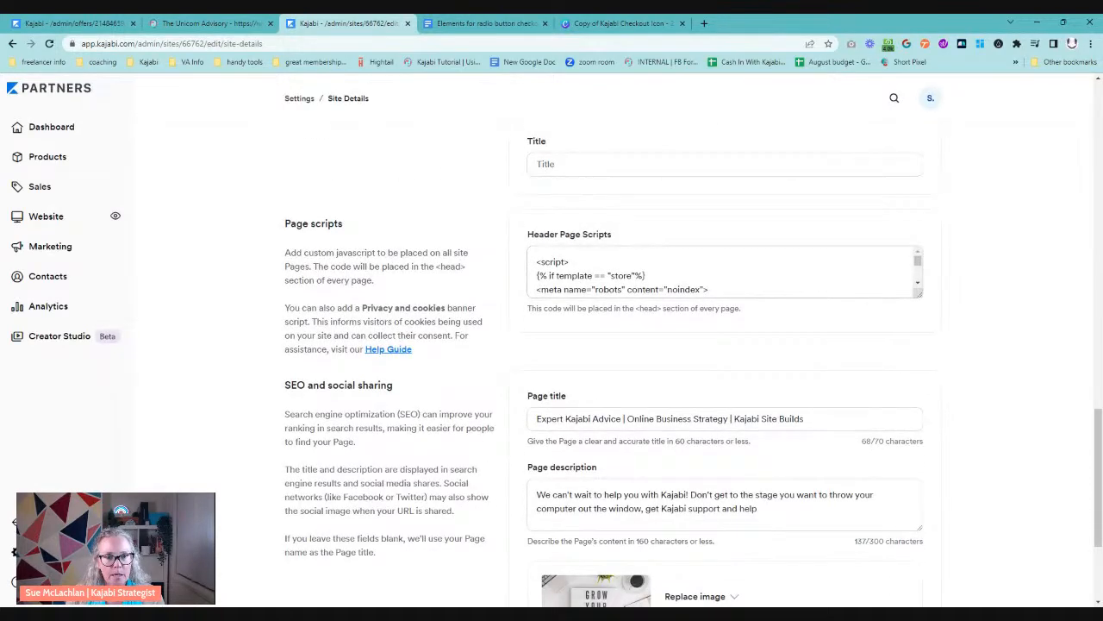
pyautogui.scroll(-5, 724, 272)
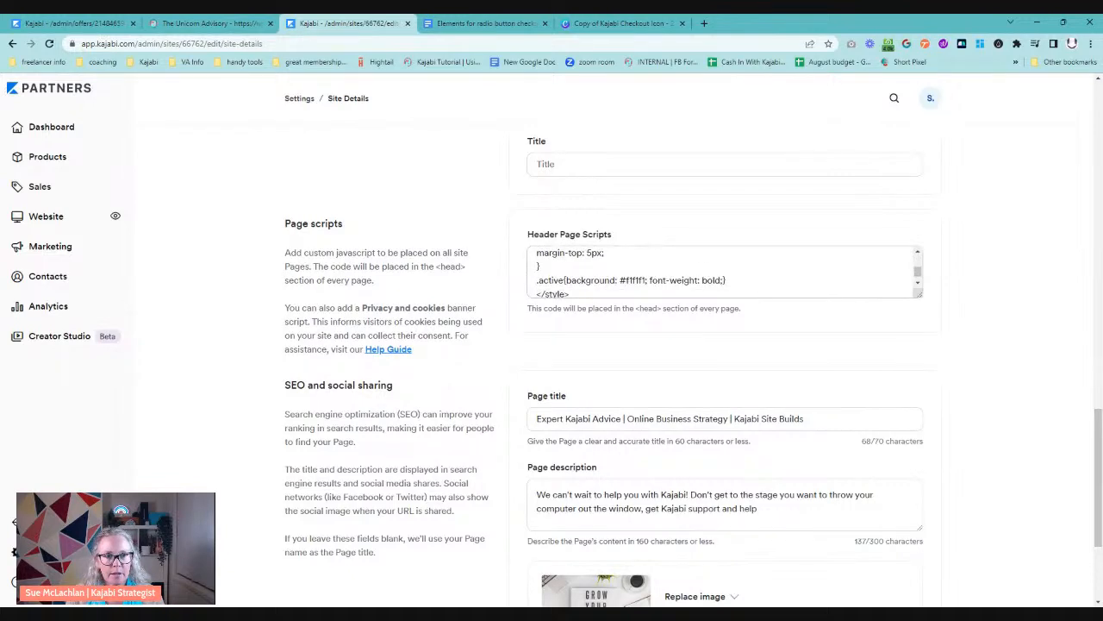
pyautogui.scroll(2, 724, 271)
pyautogui.scroll(2, 724, 272)
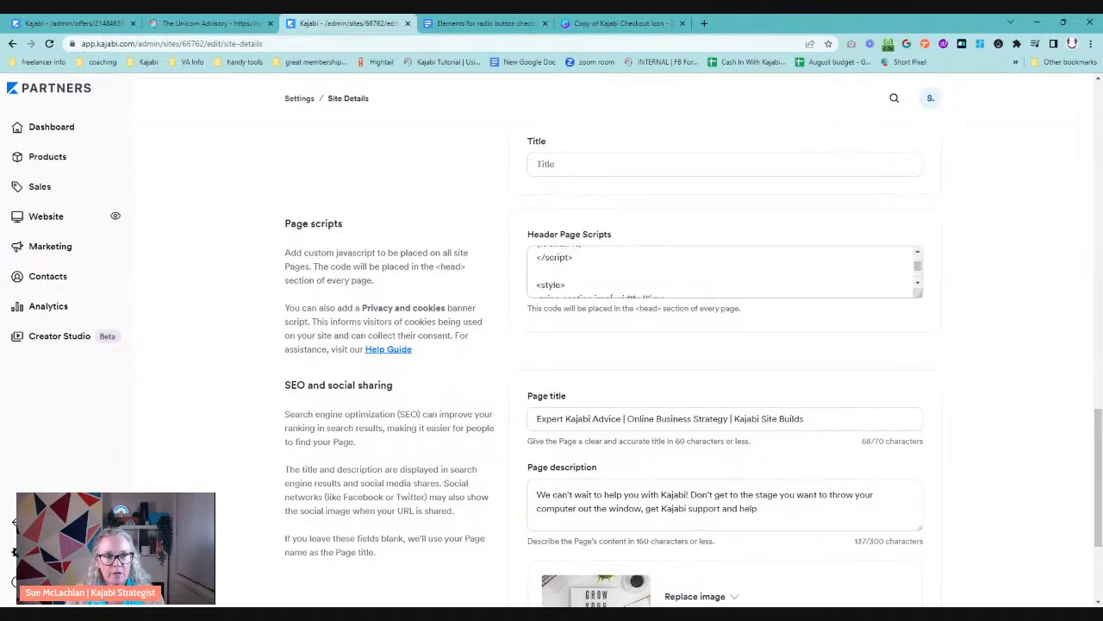
pyautogui.moveTo(536, 284); pyautogui.dragTo(616, 300)
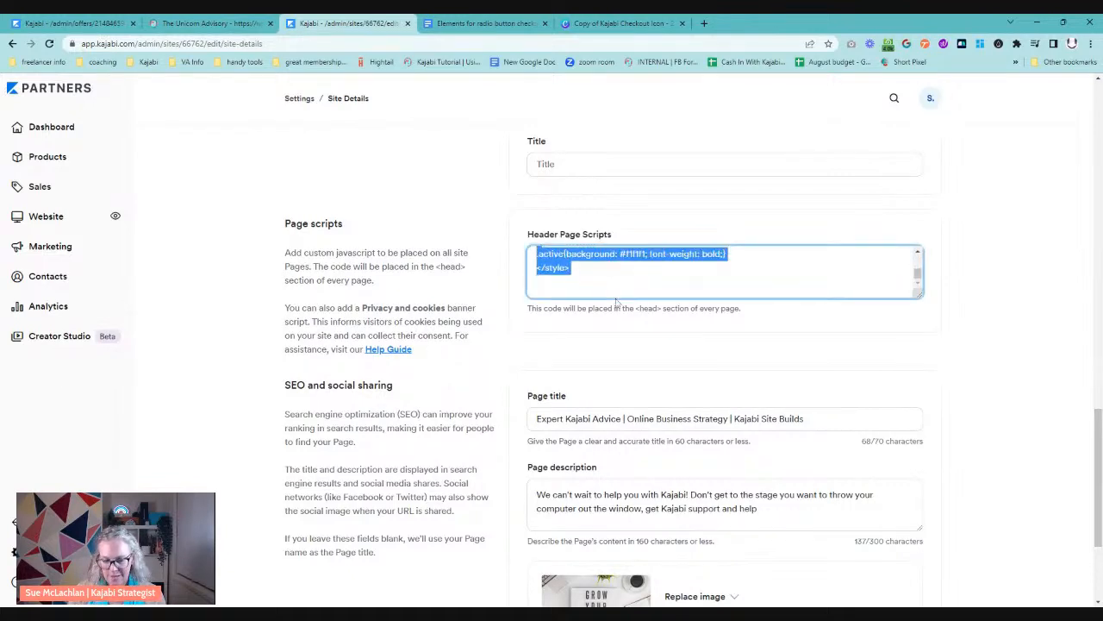
pyautogui.press('BackSpace')
pyautogui.scroll(9, 756, 340)
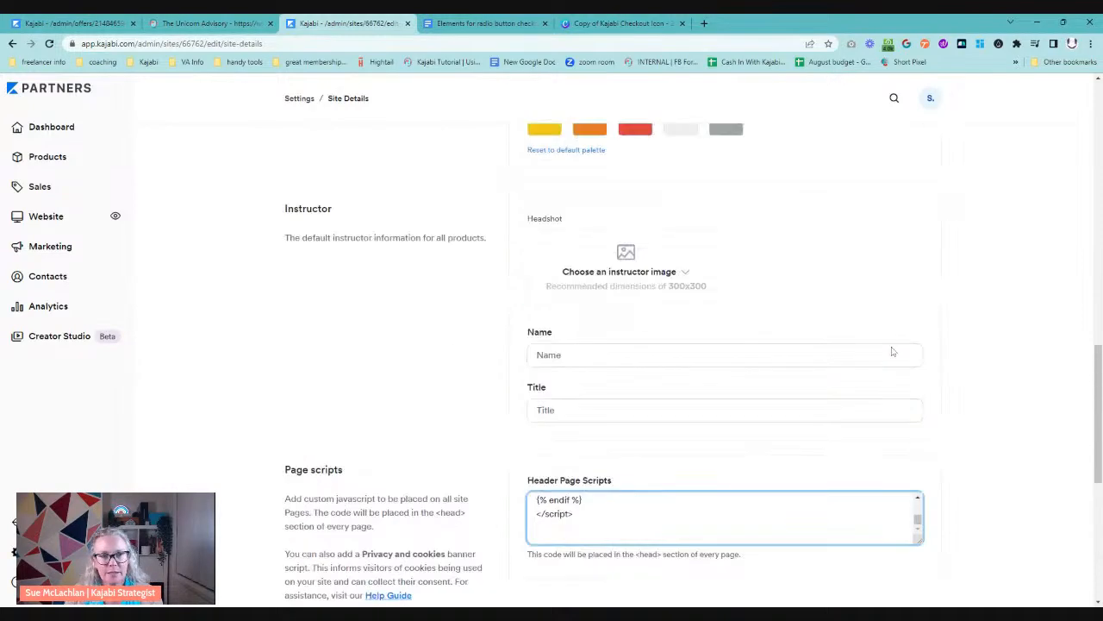
pyautogui.scroll(5, 954, 177)
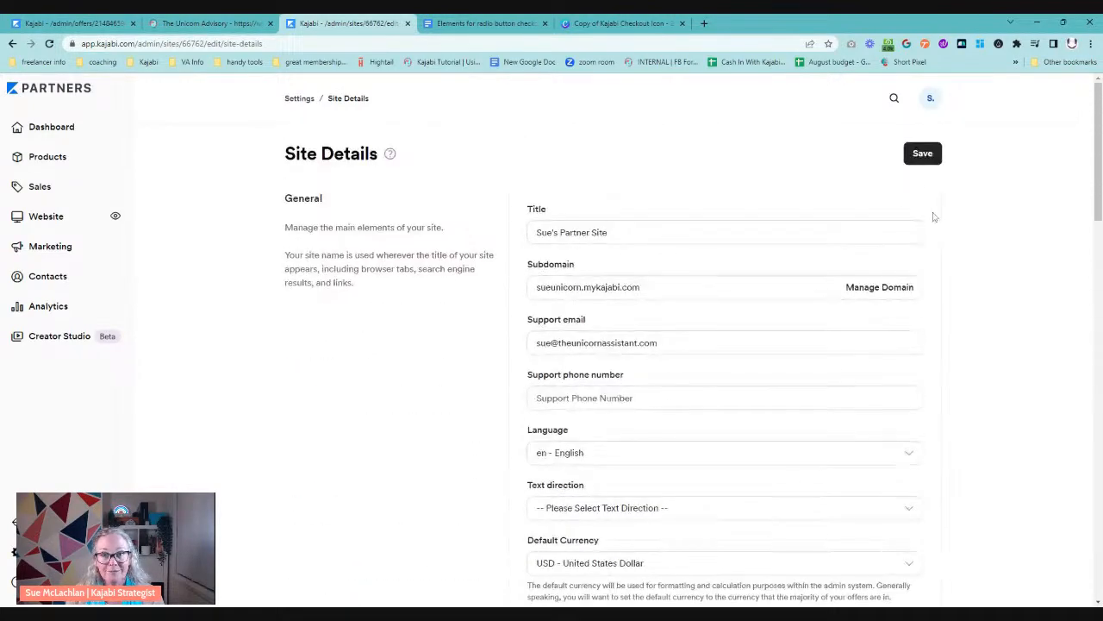
pyautogui.click(928, 154)
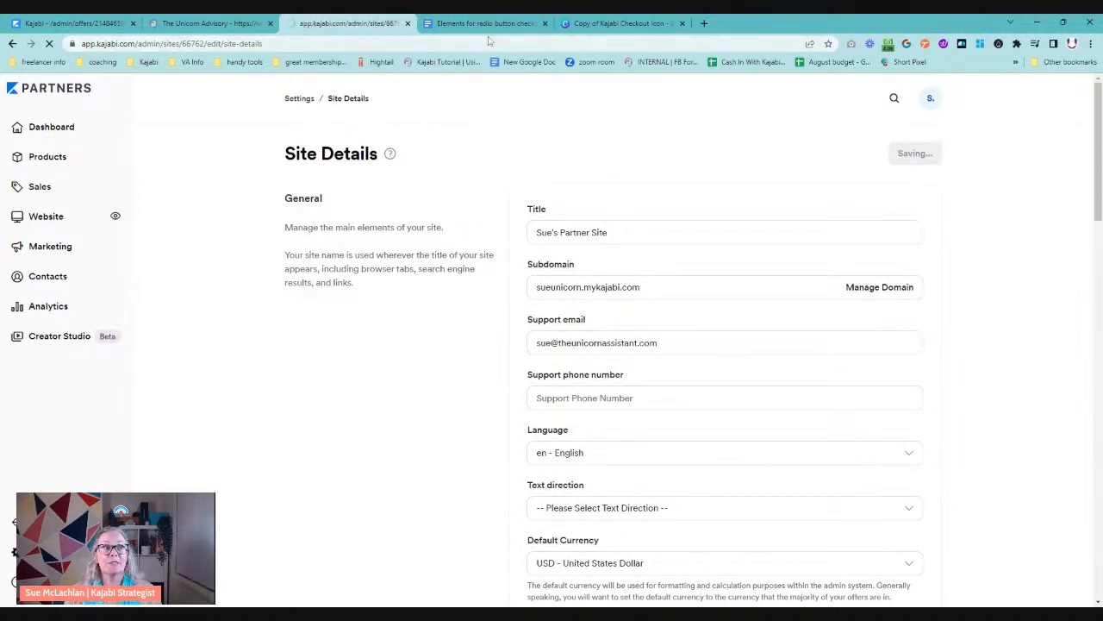
# Review the header and footer code instructions in the Google Docs document and return to its preparation checklist
pyautogui.click(485, 24)
pyautogui.scroll(1, 524, 371)
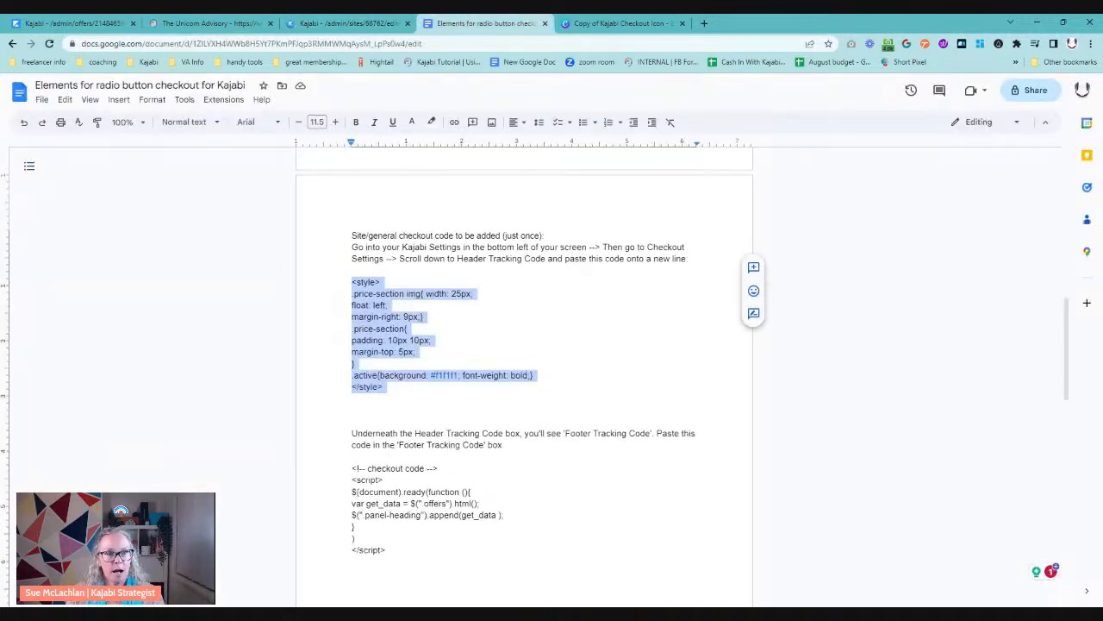
pyautogui.click(353, 270)
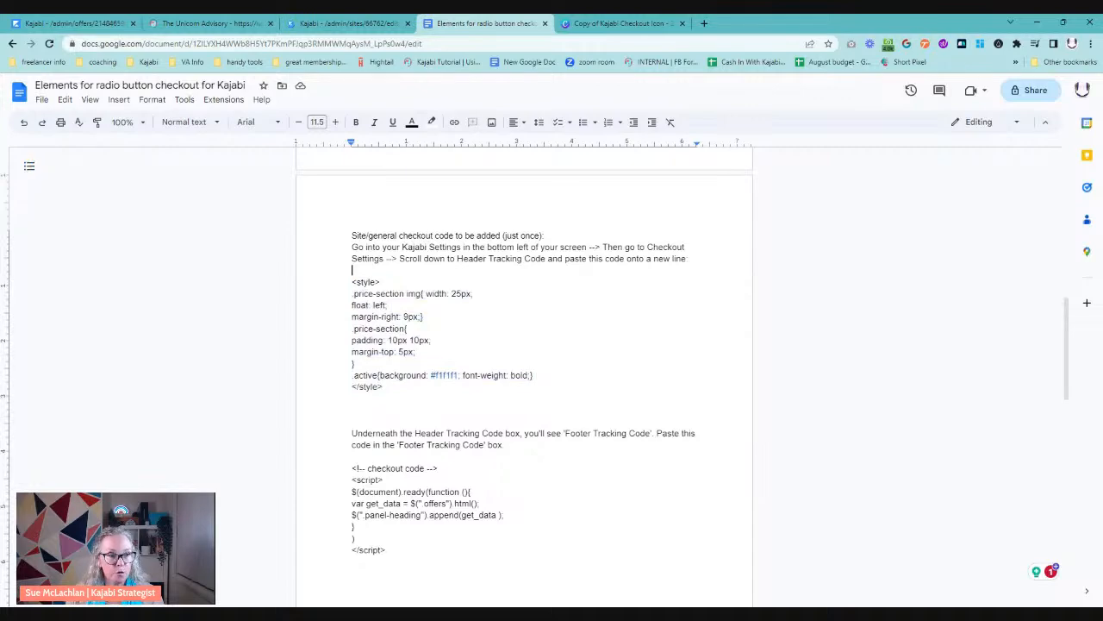
pyautogui.scroll(-3, 525, 371)
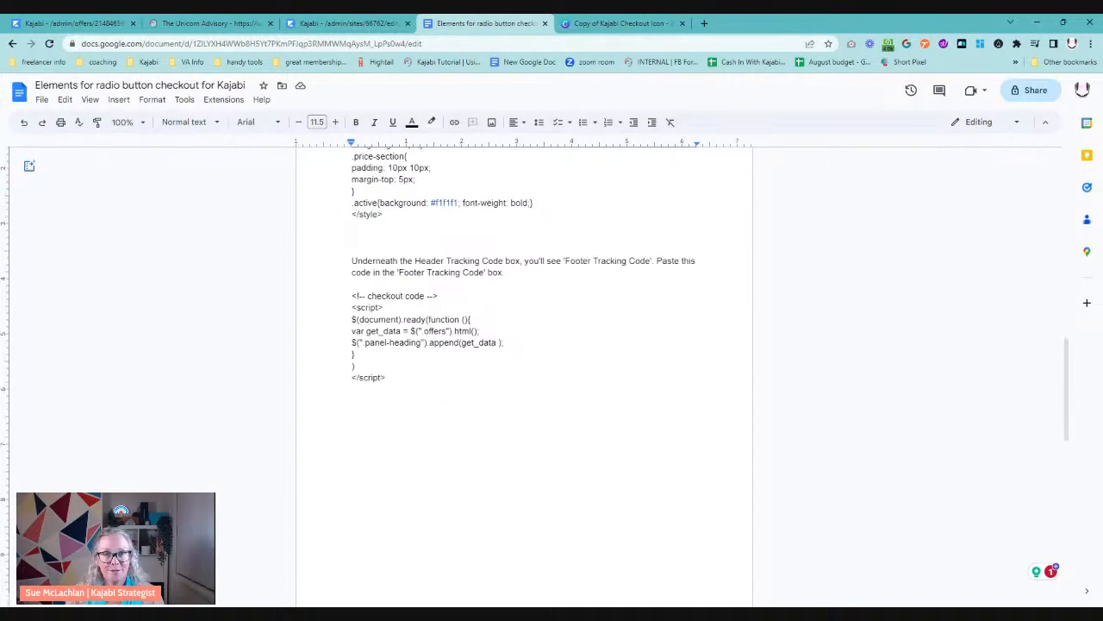
pyautogui.scroll(15, 524, 371)
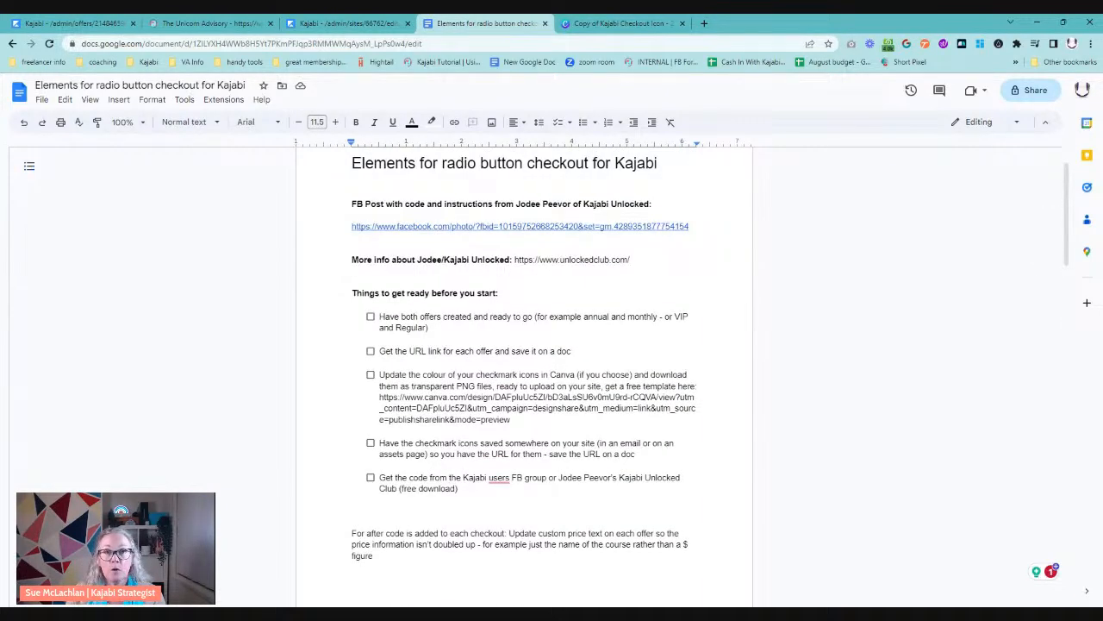
# Copy the link of the My Awesome Course (PIF $497) offer from Kajabi's published offers
pyautogui.click(349, 23)
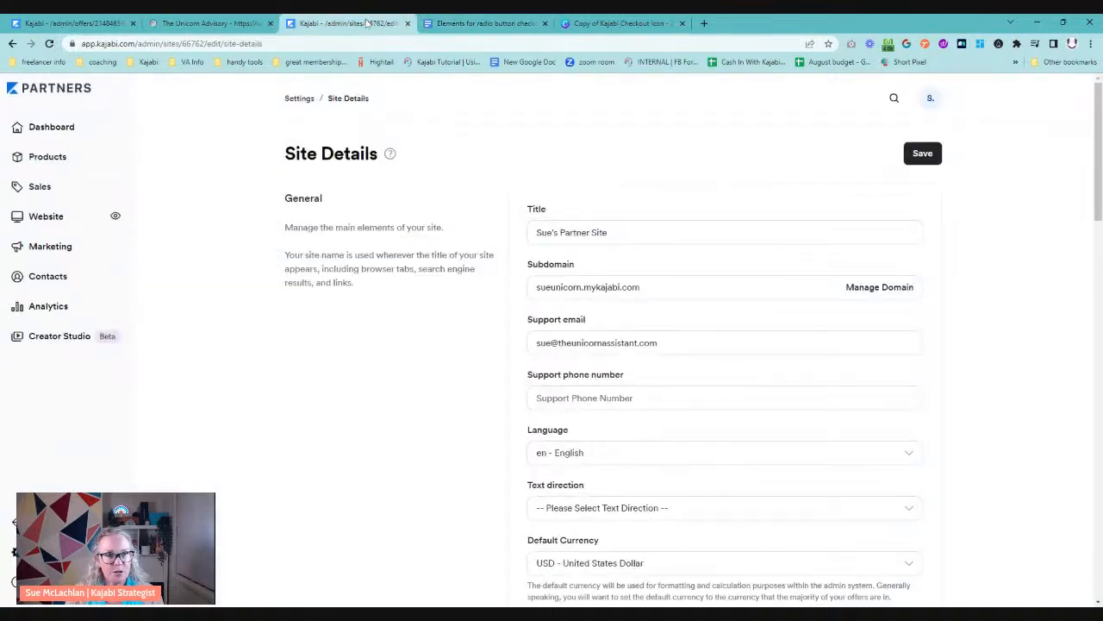
pyautogui.click(75, 192)
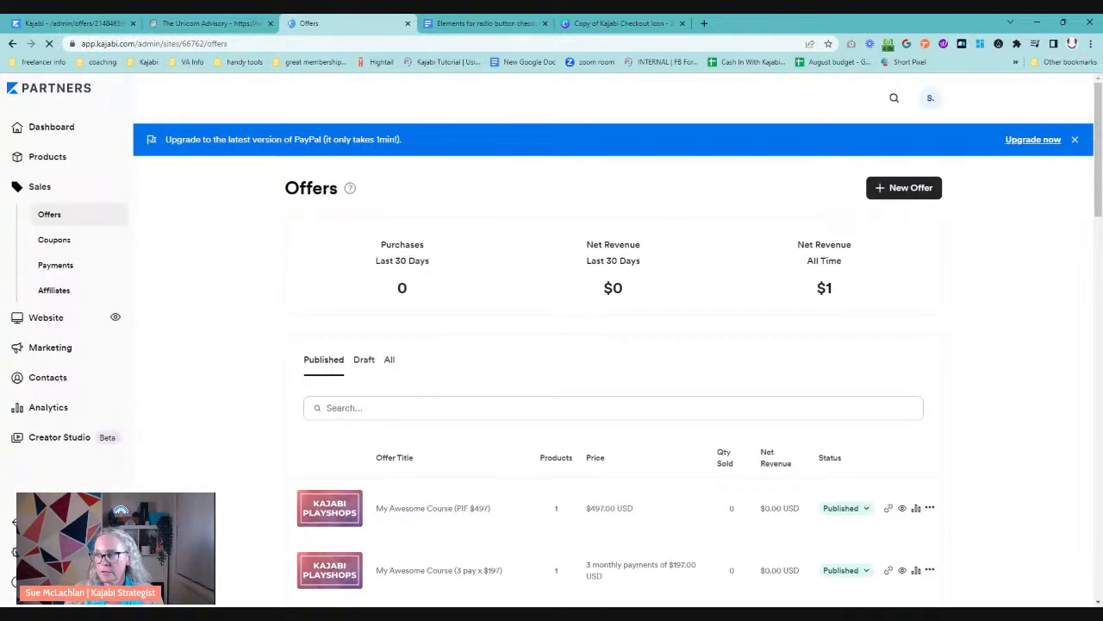
pyautogui.scroll(-2, 560, 362)
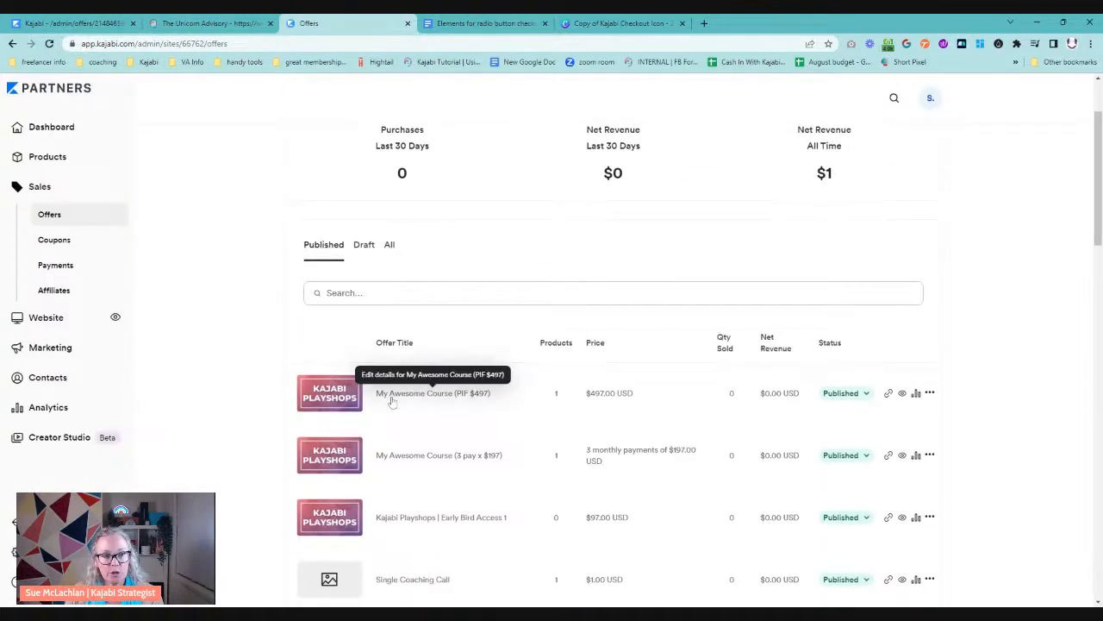
pyautogui.scroll(-1, 393, 399)
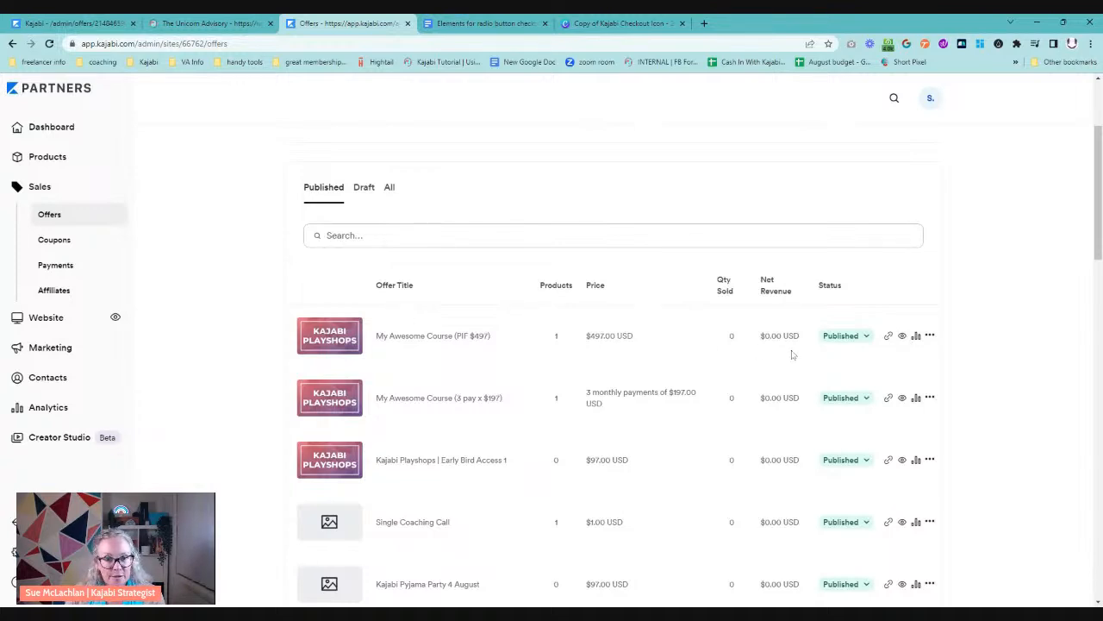
pyautogui.click(889, 337)
# Add a "PIF:" line with the copied offer link below the document's checklist item about getting each offer's URL
pyautogui.click(483, 23)
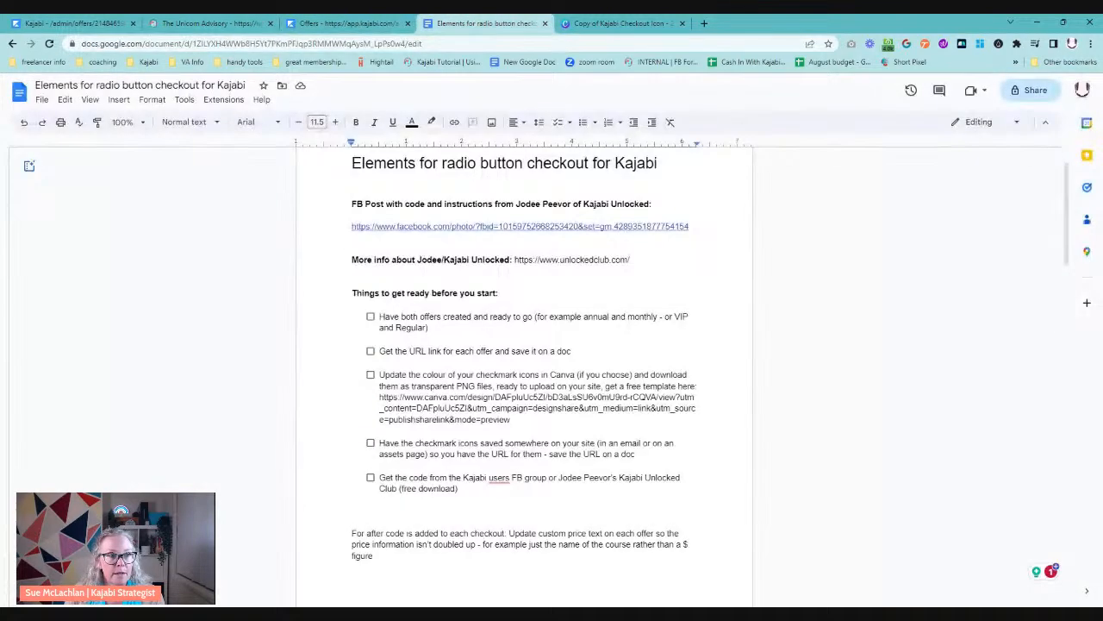
pyautogui.click(572, 351)
pyautogui.press('Return')
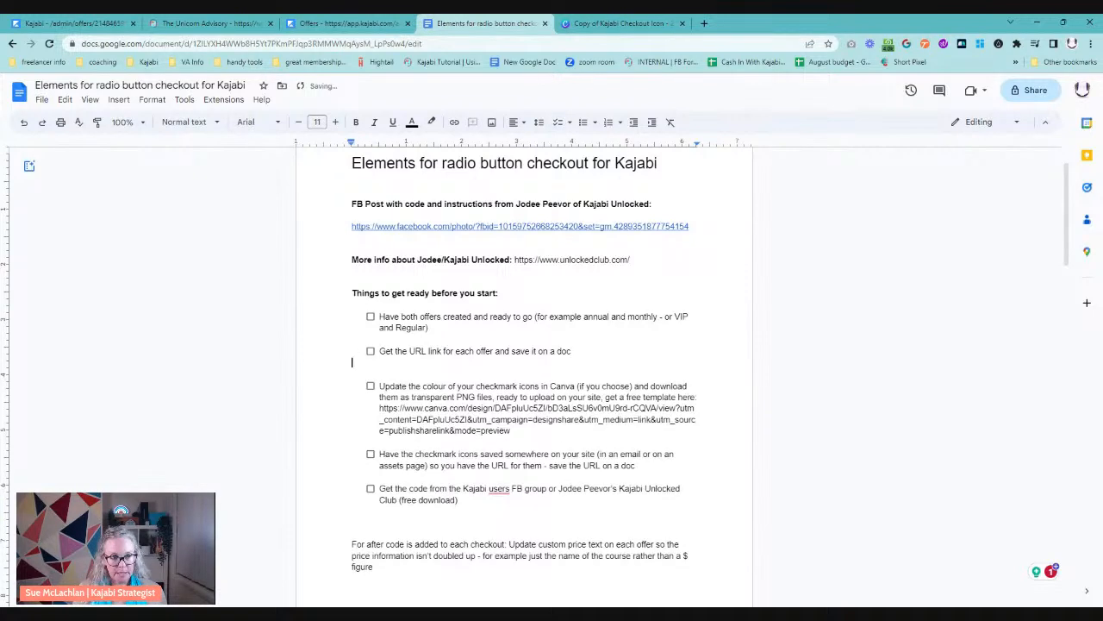
pyautogui.press('Return')
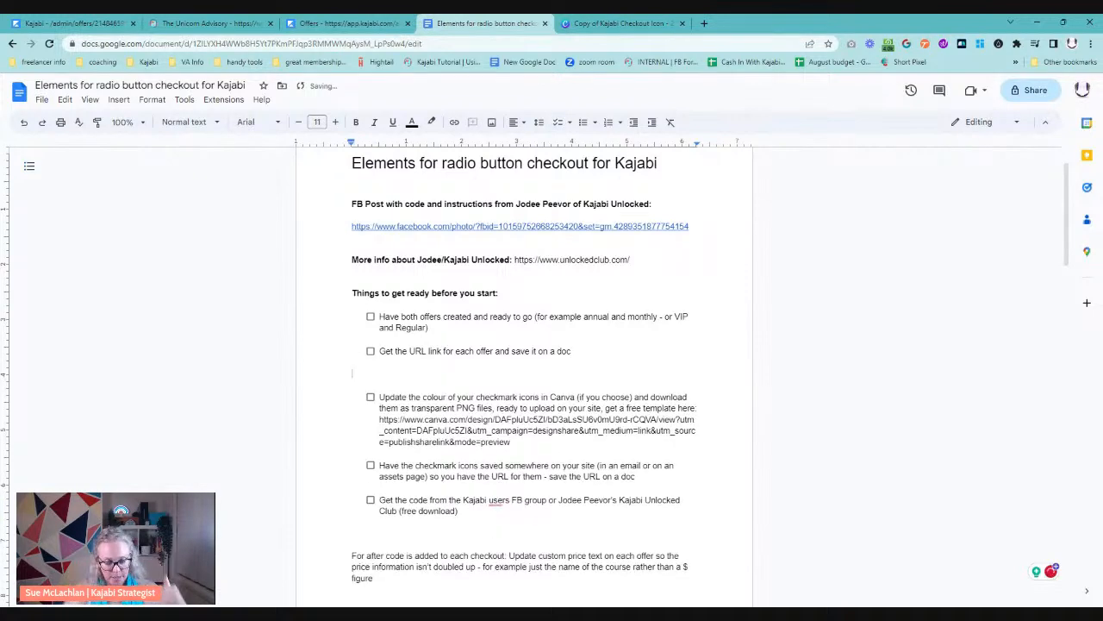
pyautogui.write('PIF:')
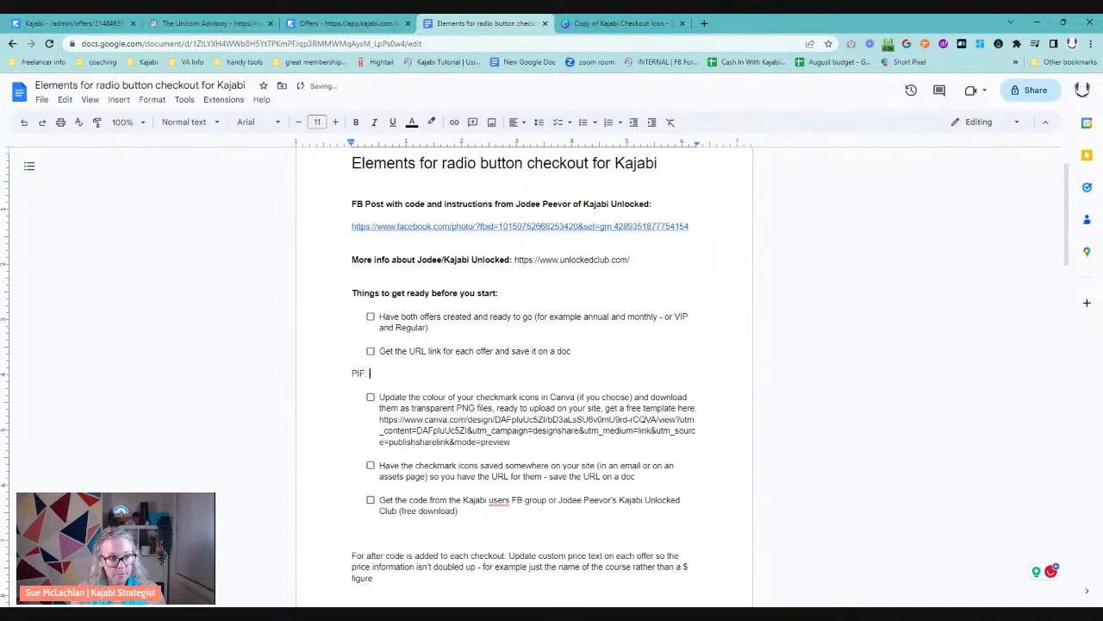
pyautogui.hotkey('ctrl', 'v')
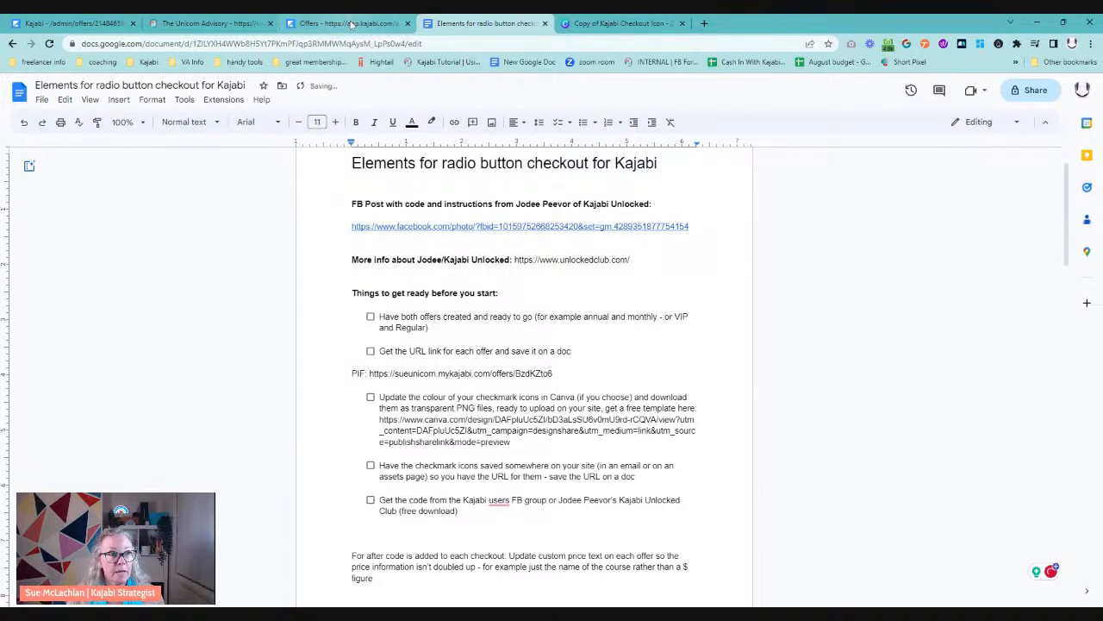
# Copy the My Awesome Course (3 pay x $197) offer link from Kajabi into a "3 x Pay:" line below the PIF link
pyautogui.click(345, 23)
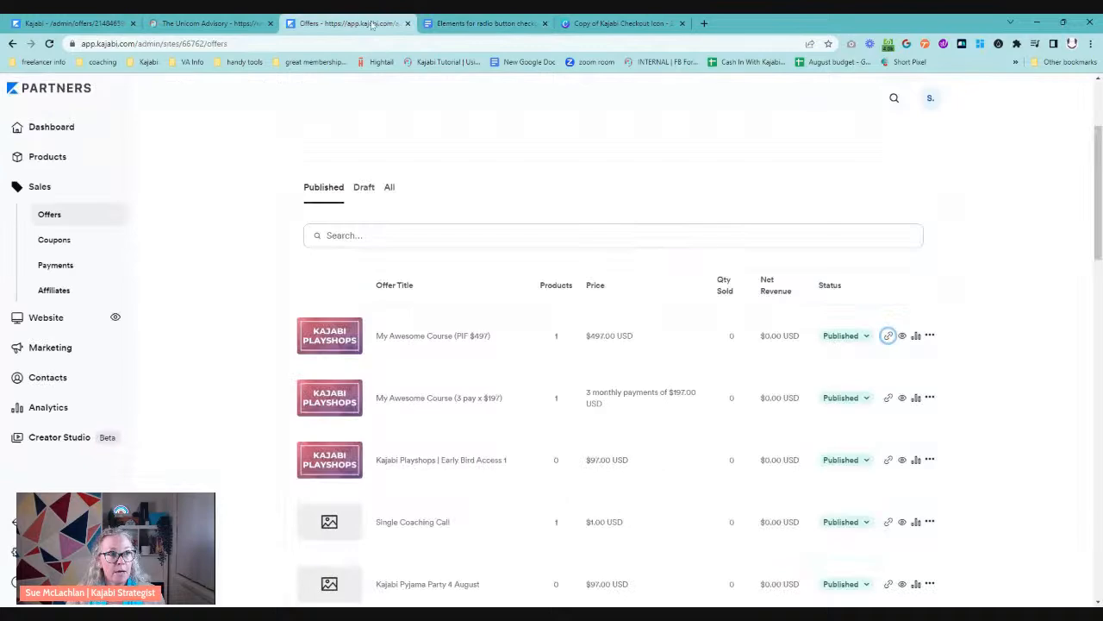
pyautogui.click(887, 398)
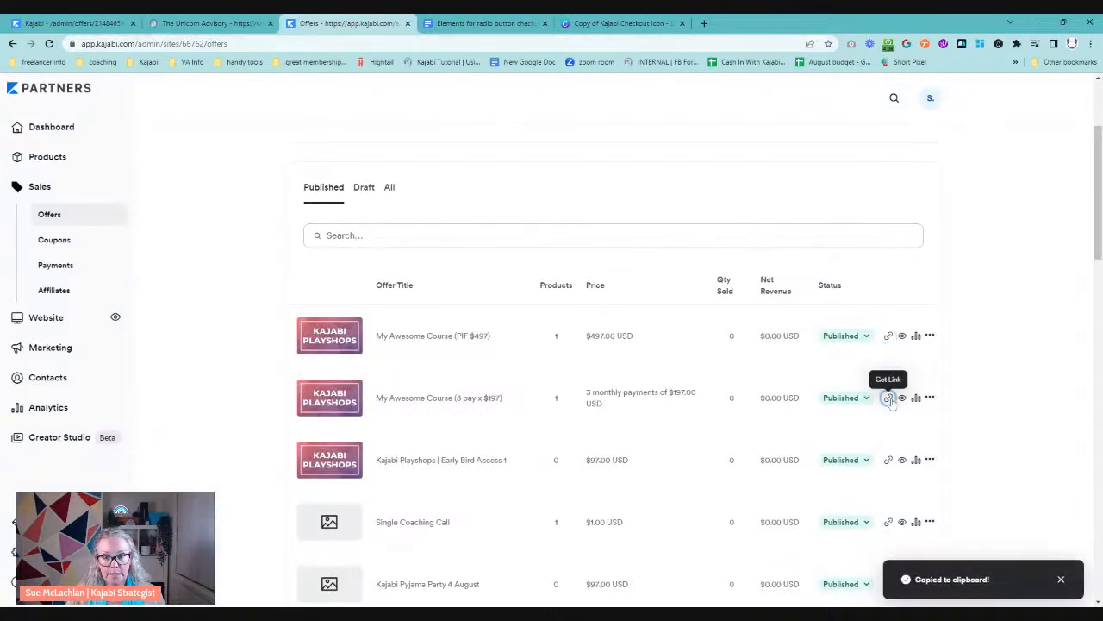
pyautogui.click(513, 24)
pyautogui.press('Return')
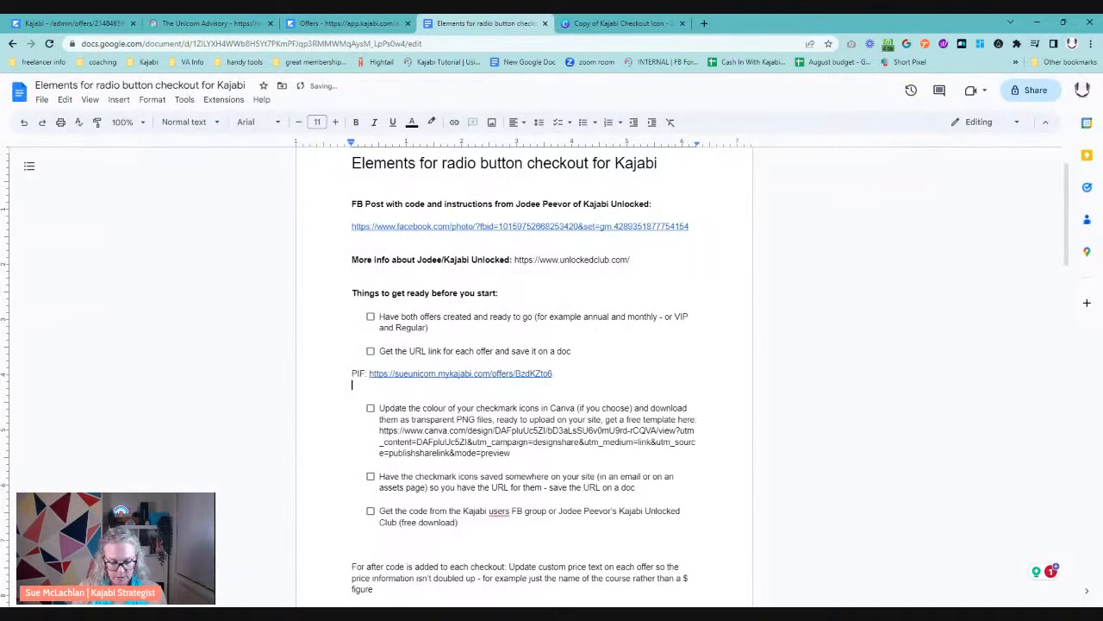
pyautogui.write('3 x Pay')
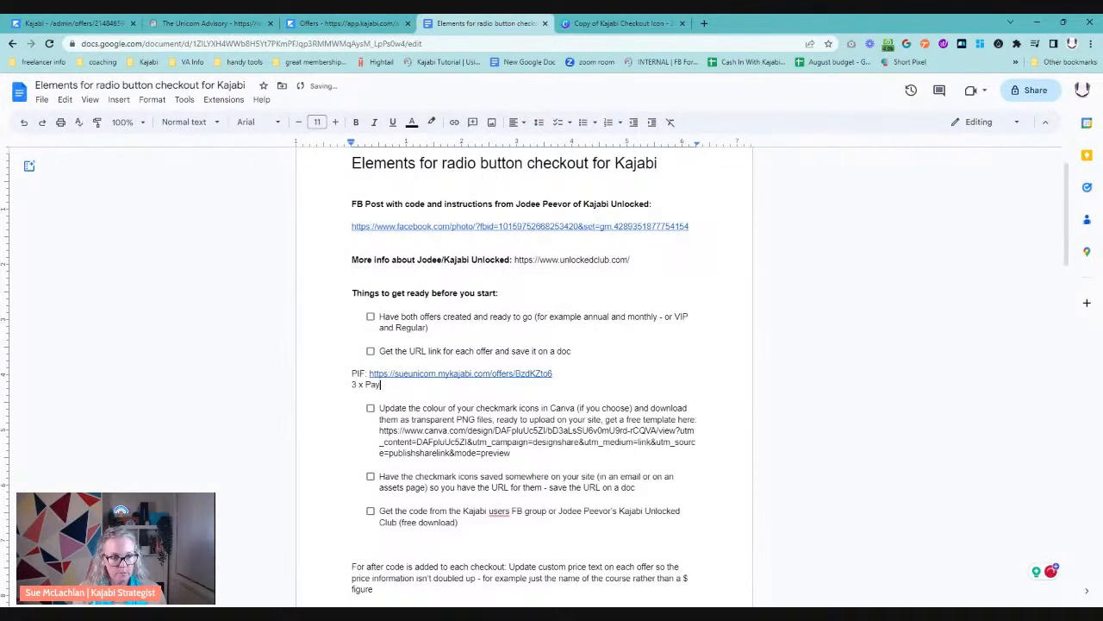
pyautogui.write(':')
pyautogui.hotkey('ctrl', 'v')
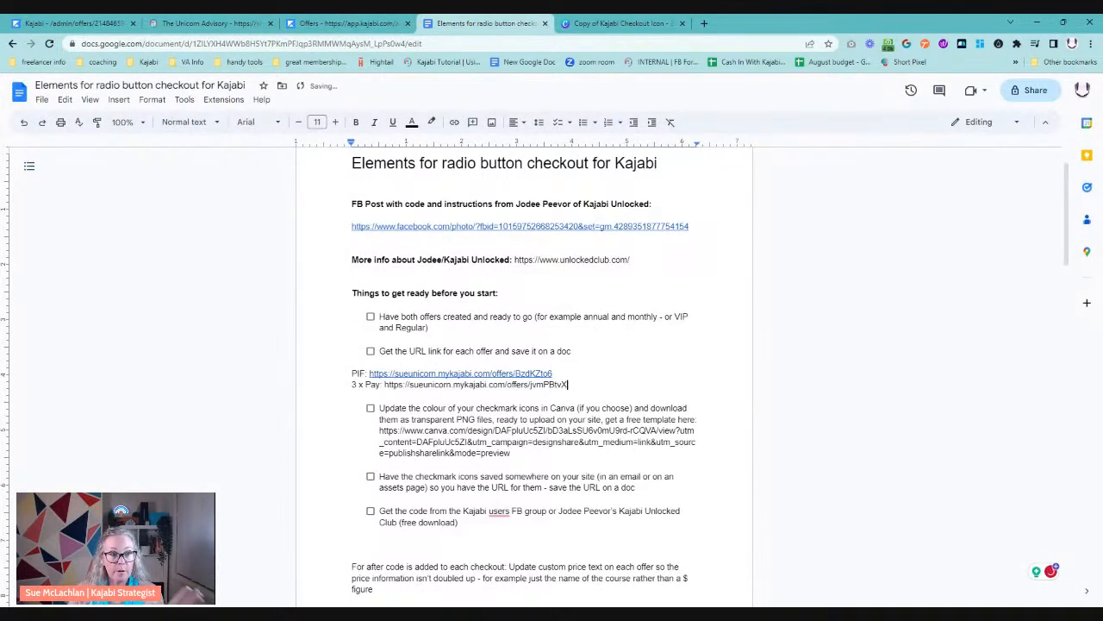
# Switch to the Canva checkout icon design and examine its instructions, Check In Circle and Empty Circle pages
pyautogui.click(512, 453)
pyautogui.click(613, 23)
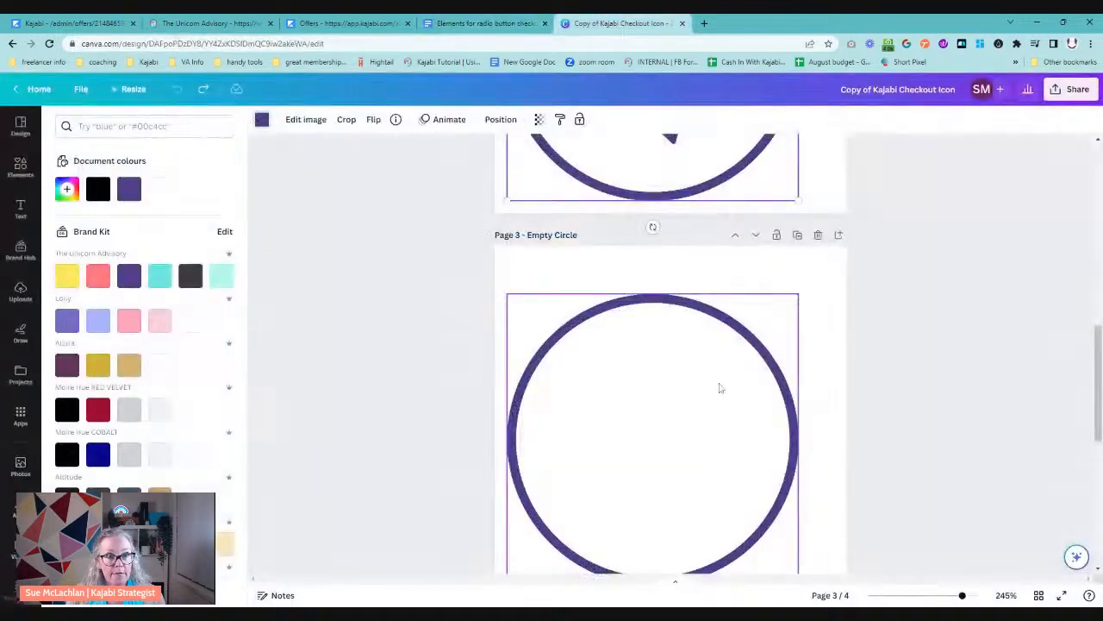
pyautogui.scroll(3, 655, 345)
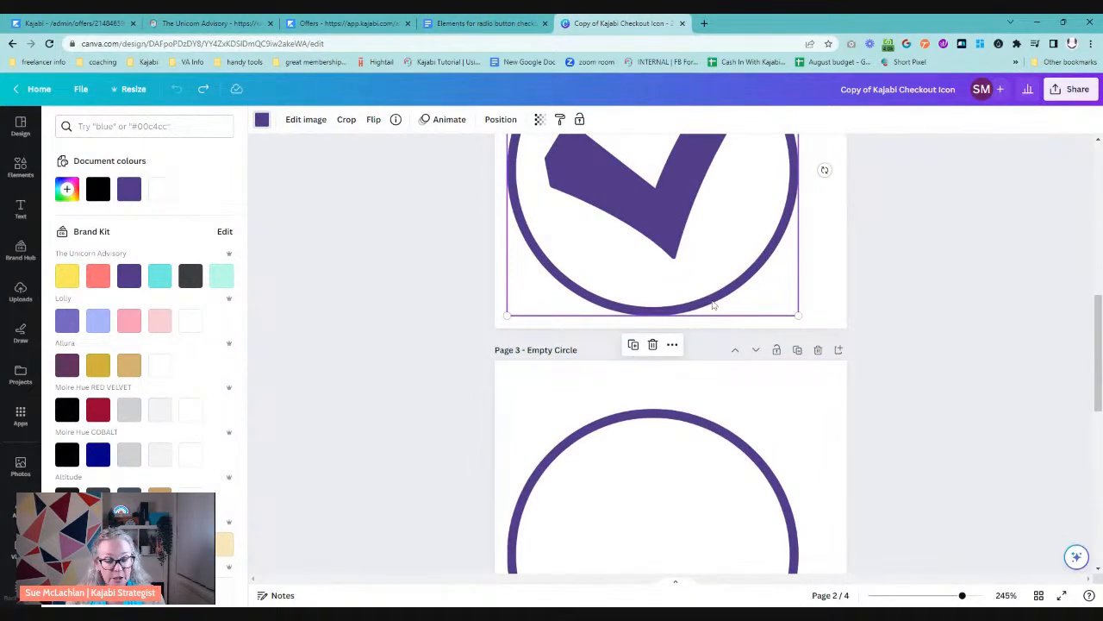
pyautogui.scroll(2, 427, 334)
pyautogui.scroll(1, 423, 338)
pyautogui.scroll(4, 418, 338)
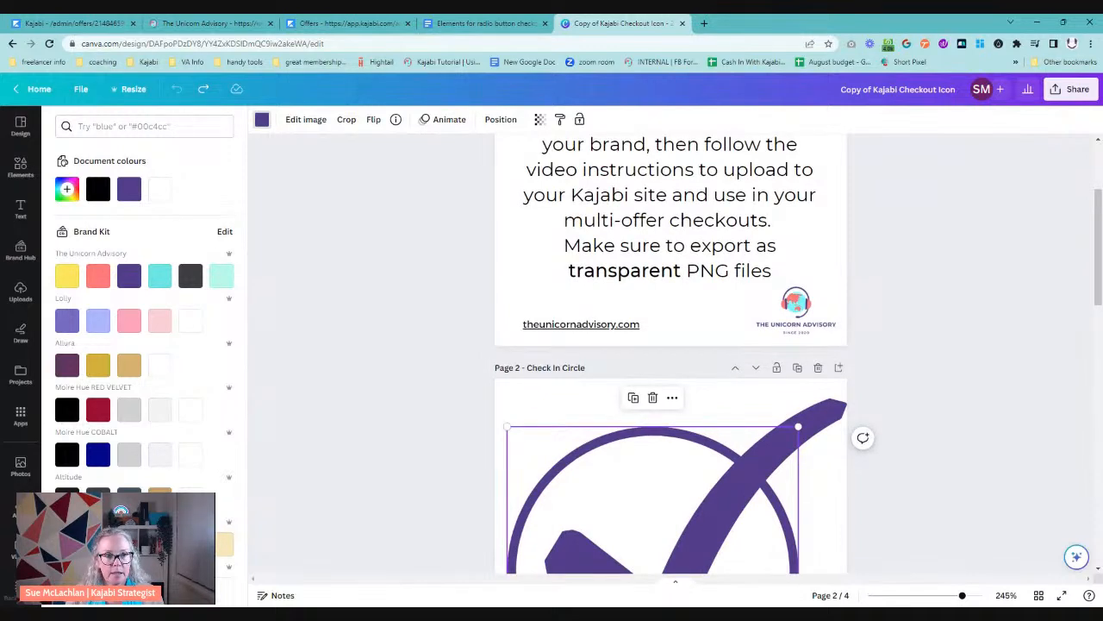
pyautogui.scroll(-4, 423, 337)
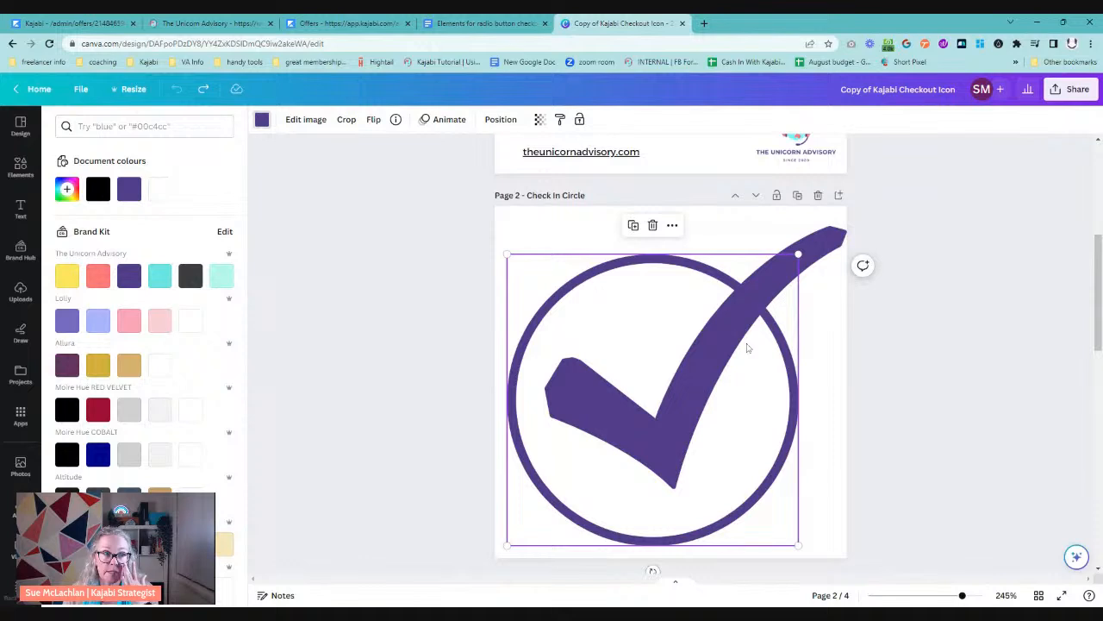
pyautogui.click(349, 24)
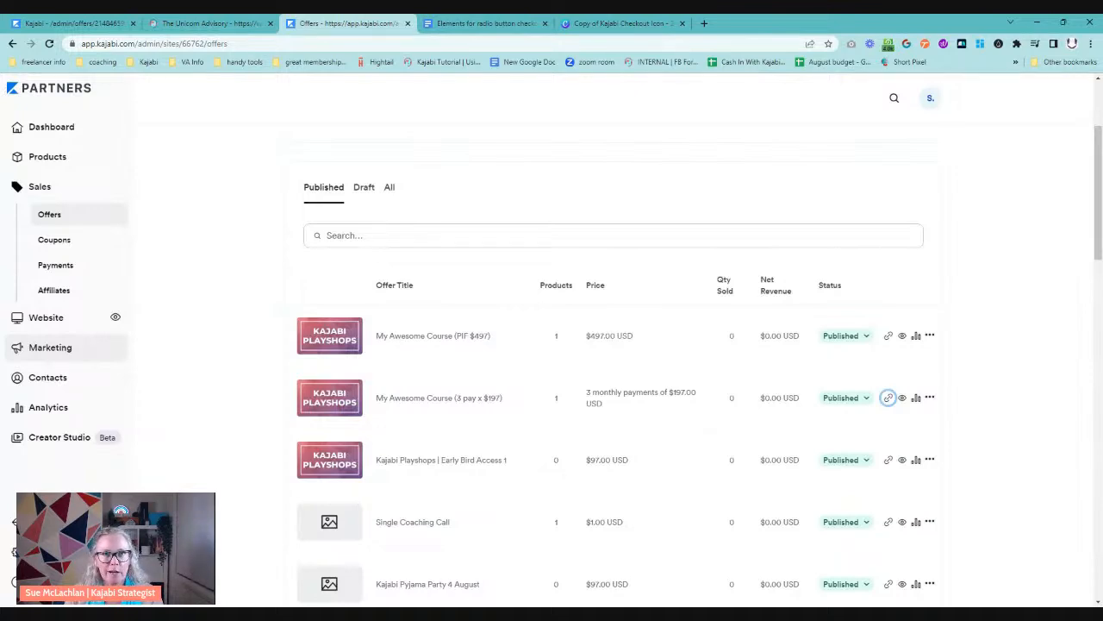
pyautogui.click(92, 348)
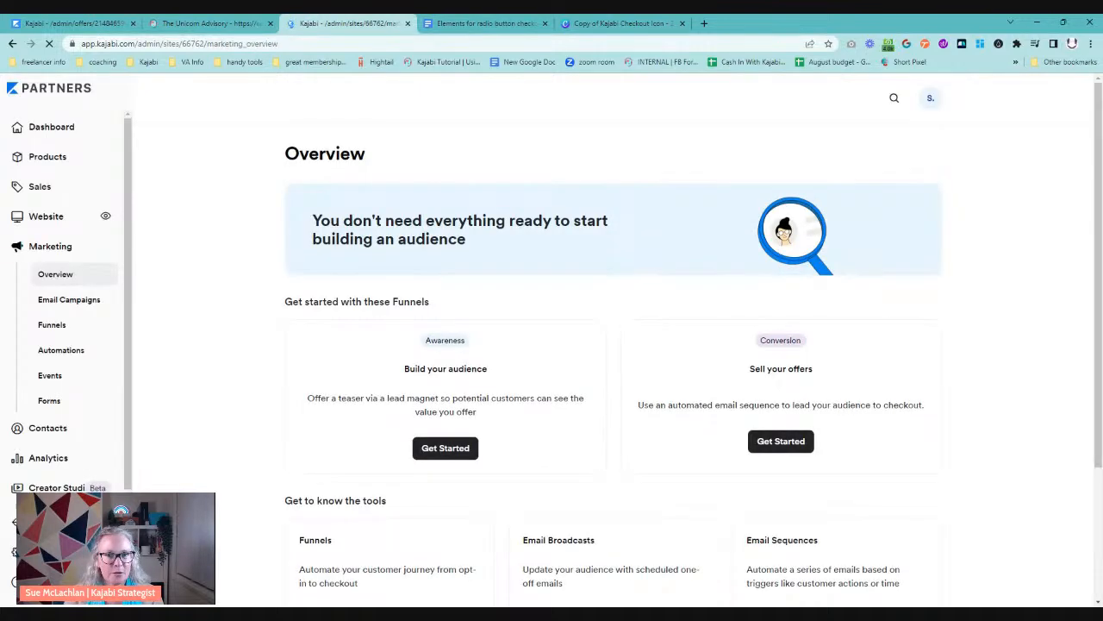
pyautogui.click(80, 304)
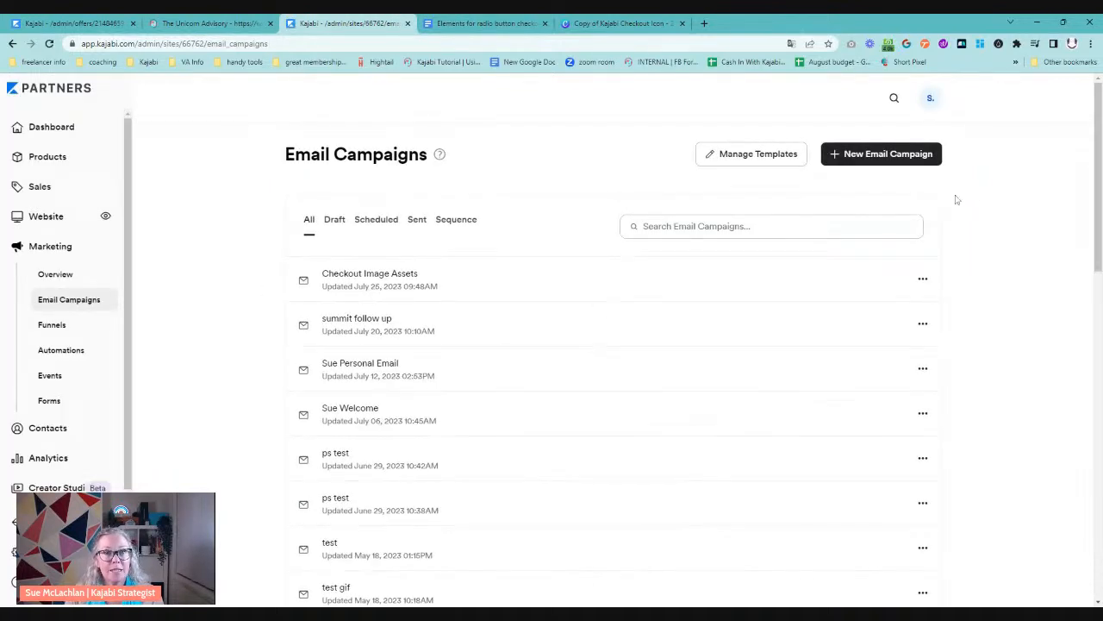
pyautogui.click(906, 162)
pyautogui.click(461, 256)
pyautogui.click(668, 351)
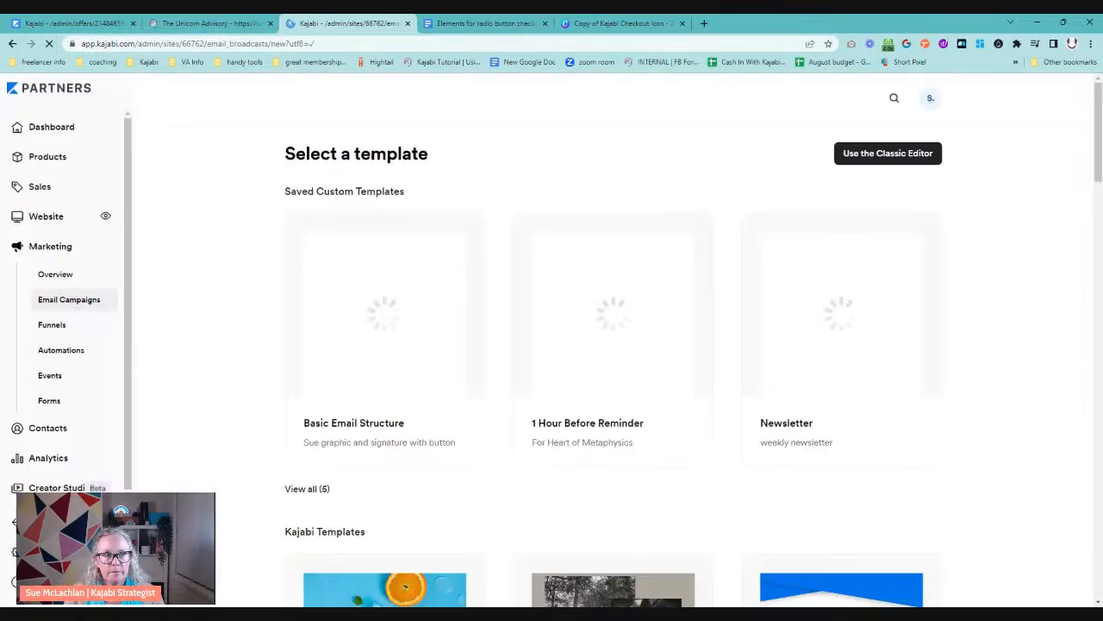
pyautogui.click(913, 153)
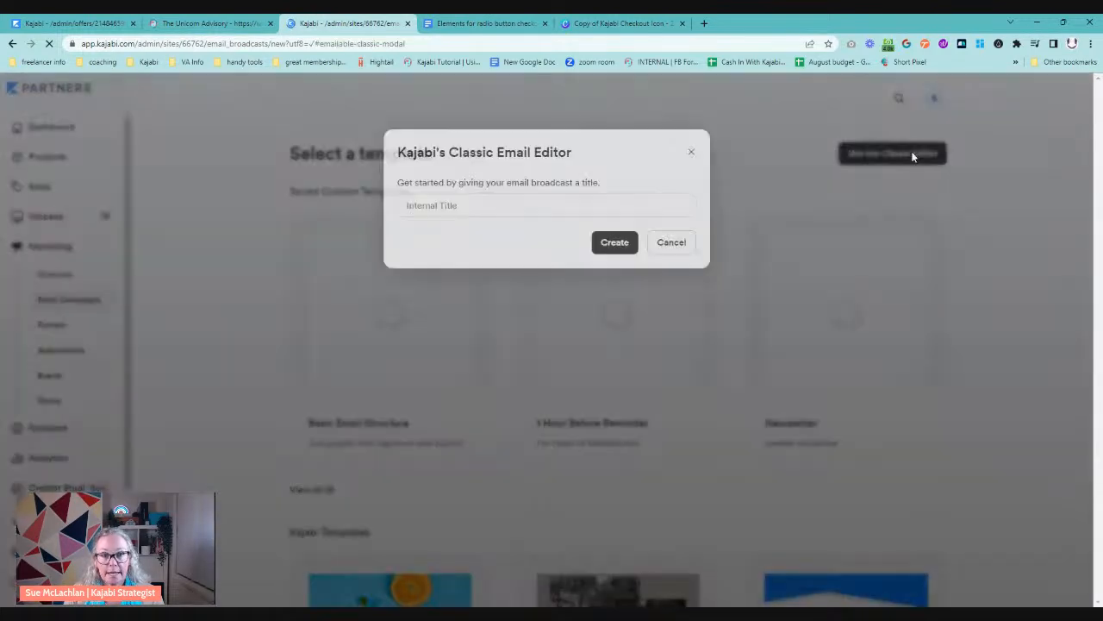
pyautogui.click(503, 208)
pyautogui.write('Checkout')
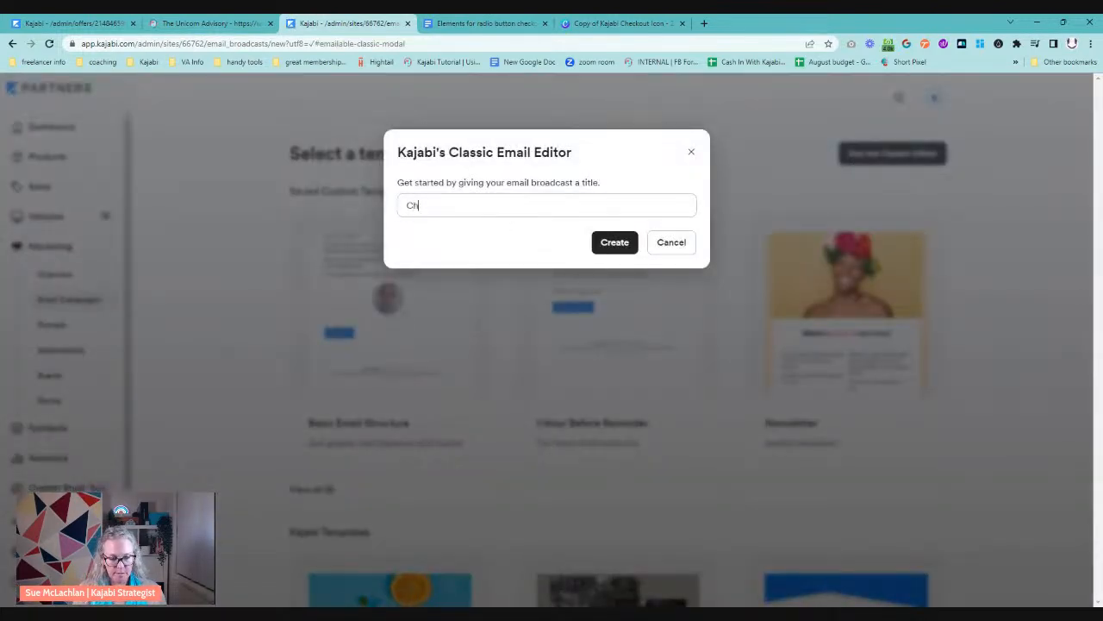
pyautogui.press('BackSpace')
pyautogui.press('BackSpace')
pyautogui.press('BackSpace')
pyautogui.press('BackSpace')
pyautogui.press('BackSpace')
pyautogui.press('BackSpace')
pyautogui.press('BackSpace')
pyautogui.press('BackSpace')
# Create the broadcast with the internal title "Image Assets 2" and keep All Contacts as its recipients
pyautogui.write('Ima')
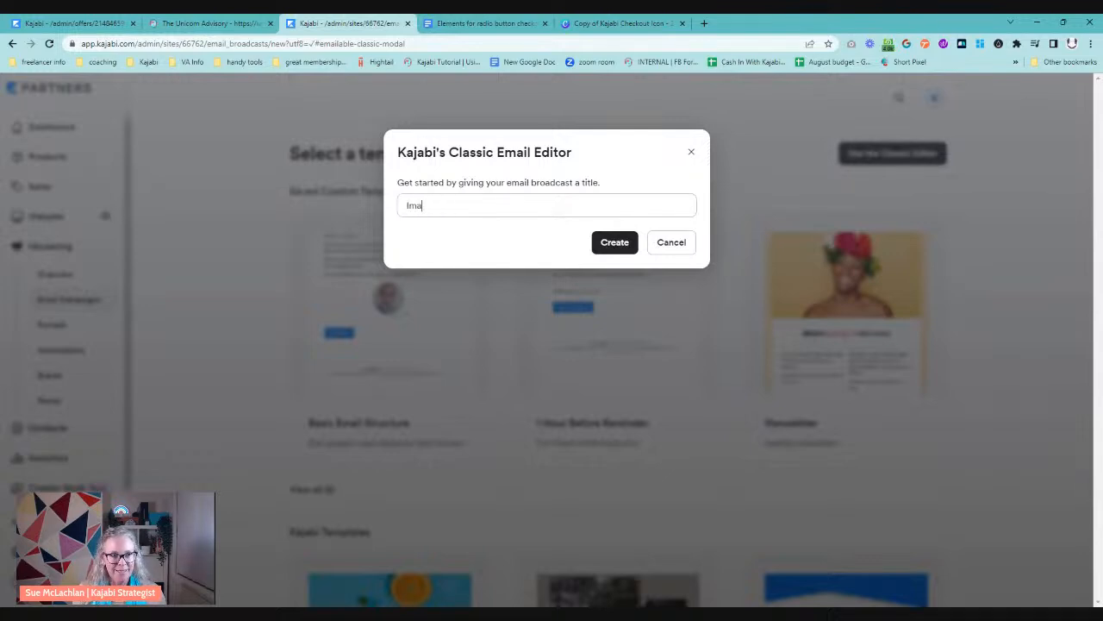
pyautogui.write('ge Assets 2')
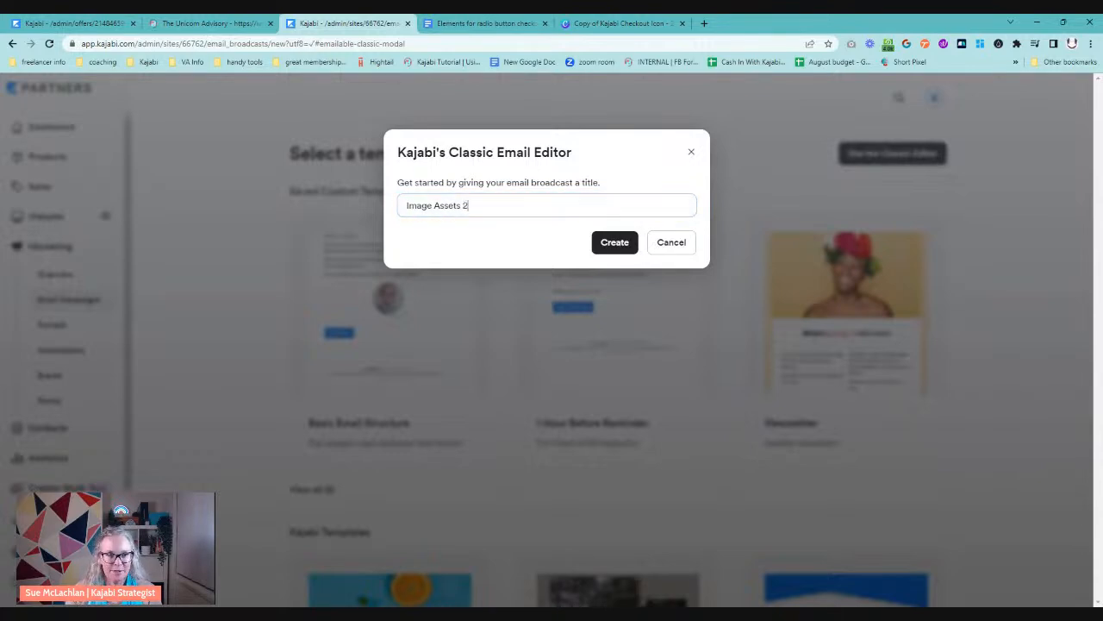
pyautogui.click(612, 241)
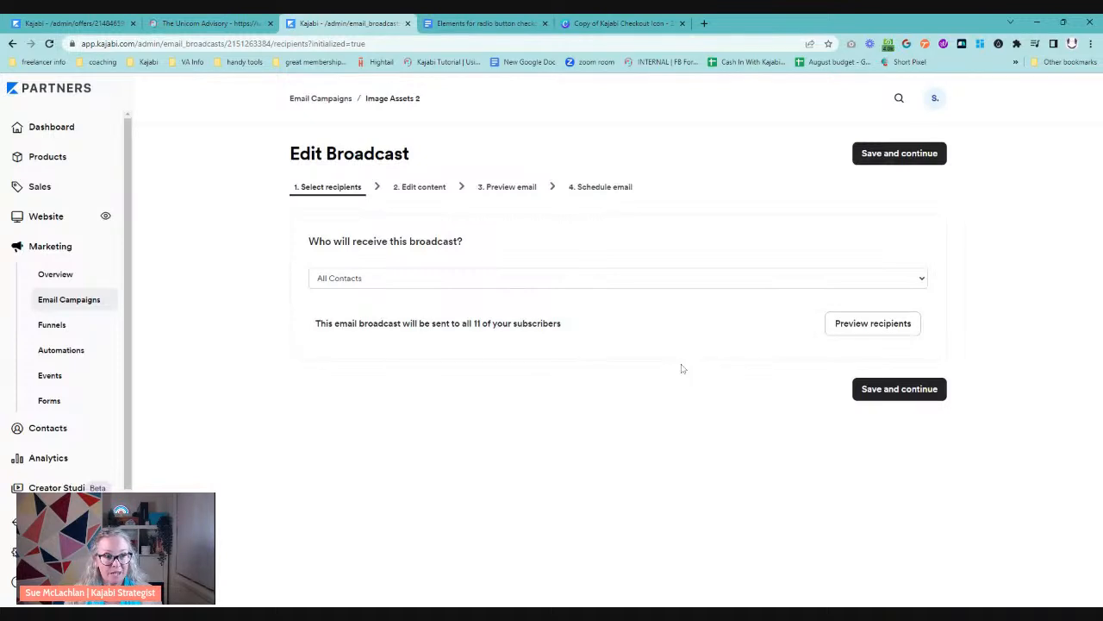
pyautogui.click(889, 393)
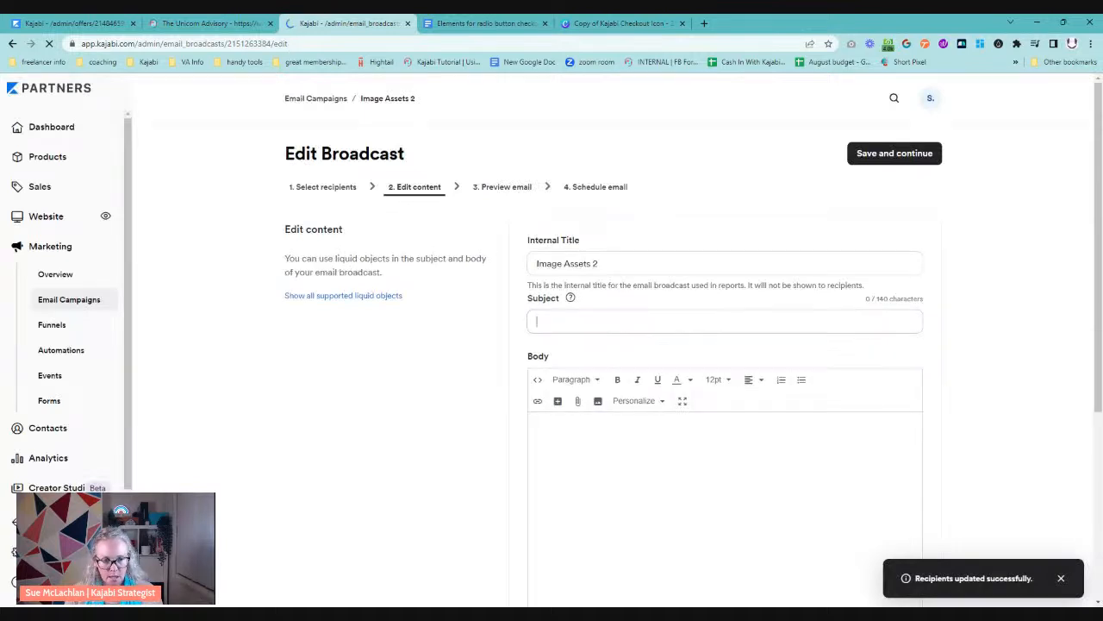
# Set the broadcast's subject to "test" and insert the Check In Circle image from the device into the body
pyautogui.write('est')
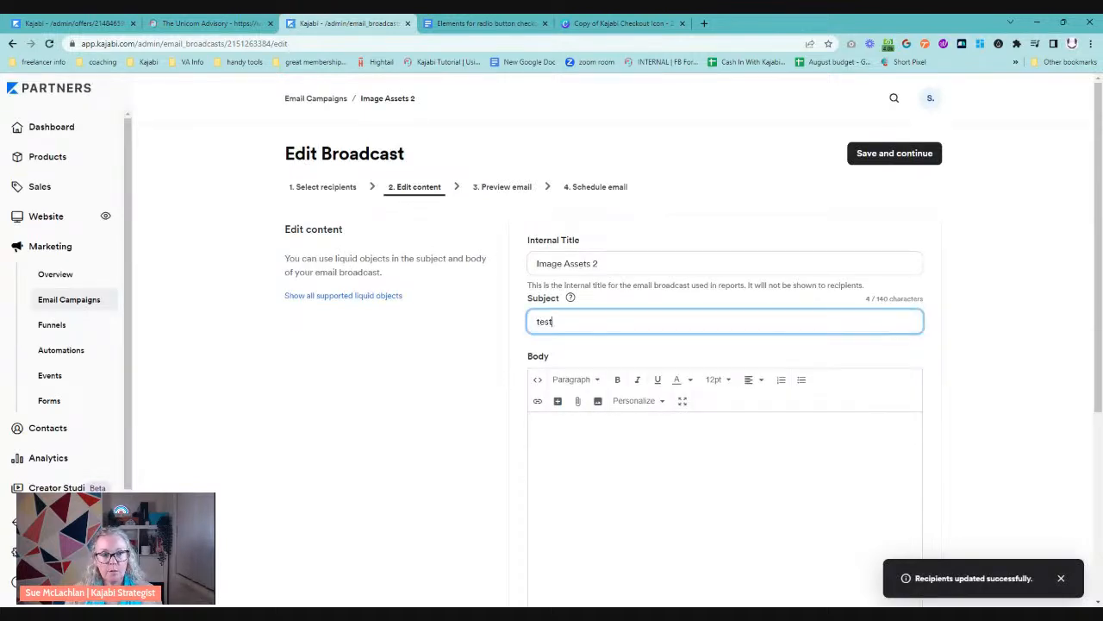
pyautogui.click(559, 437)
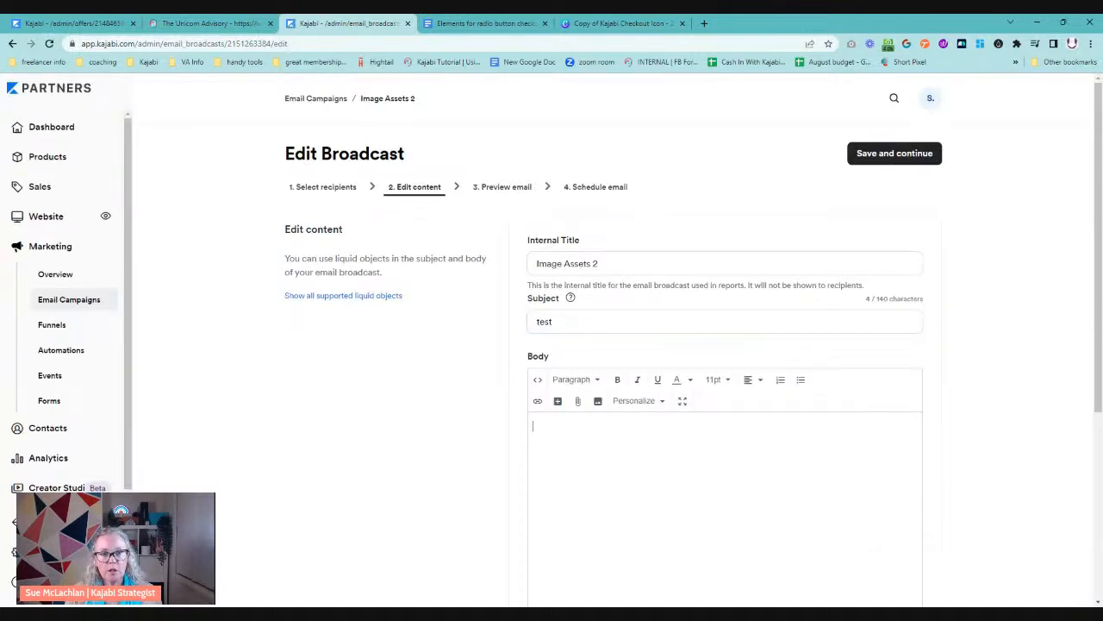
pyautogui.click(597, 401)
pyautogui.click(402, 312)
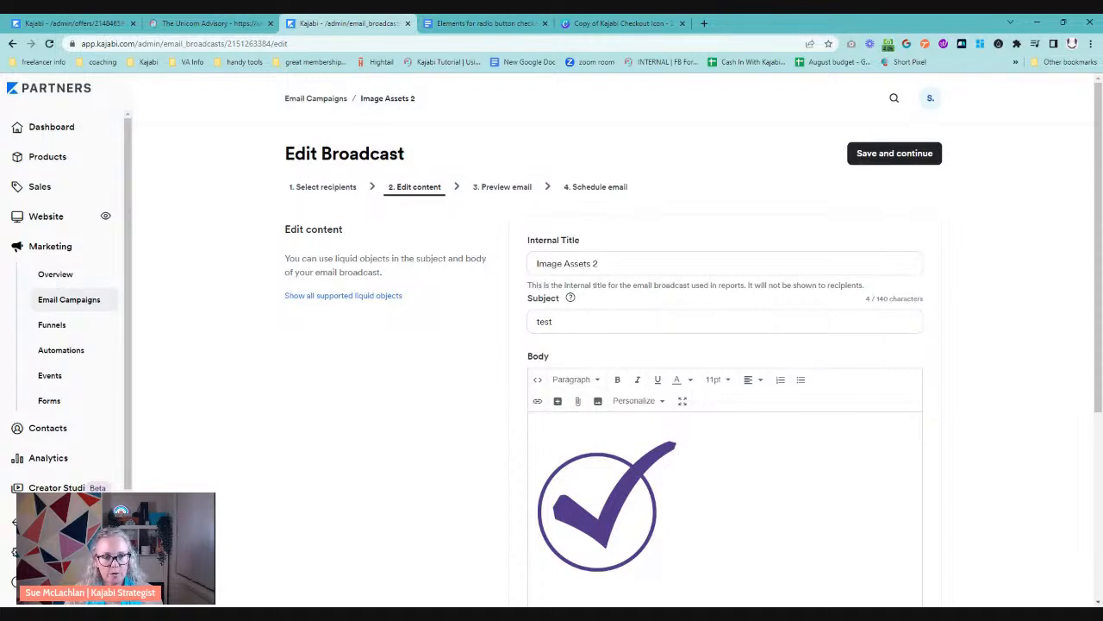
# Insert the Empty Circle image from the device below the checkmark image in the email body
pyautogui.scroll(-1, 522, 336)
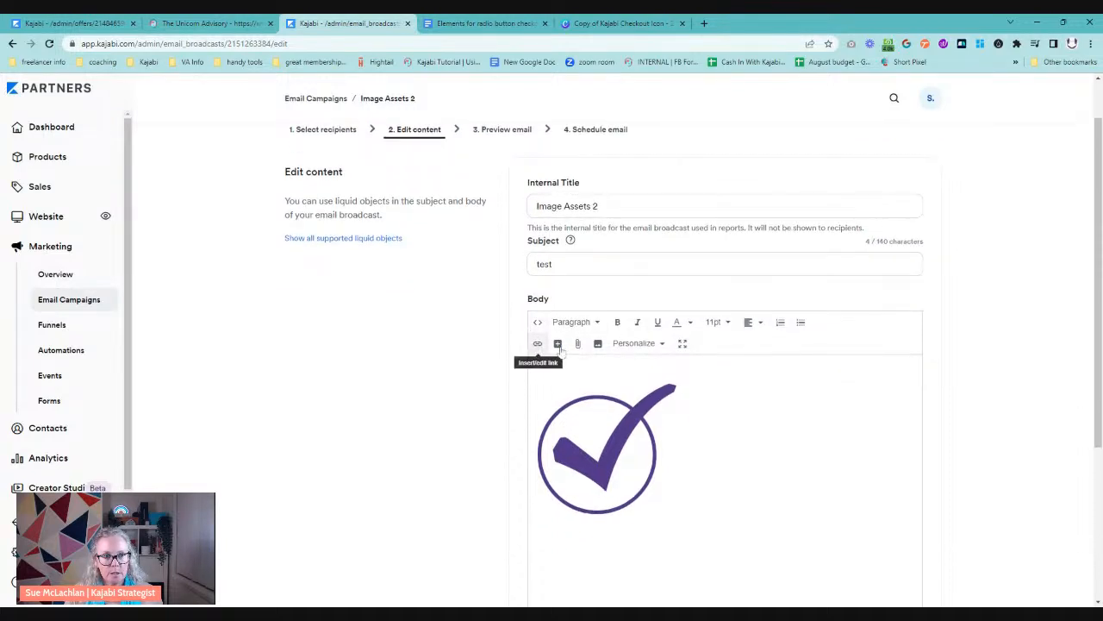
pyautogui.click(606, 348)
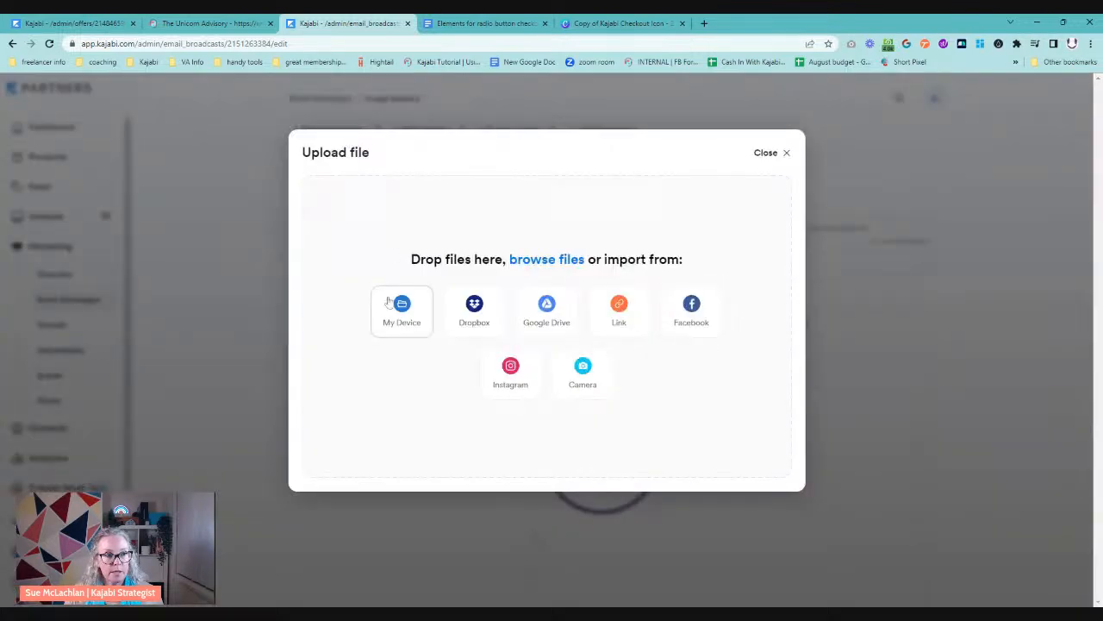
pyautogui.click(389, 302)
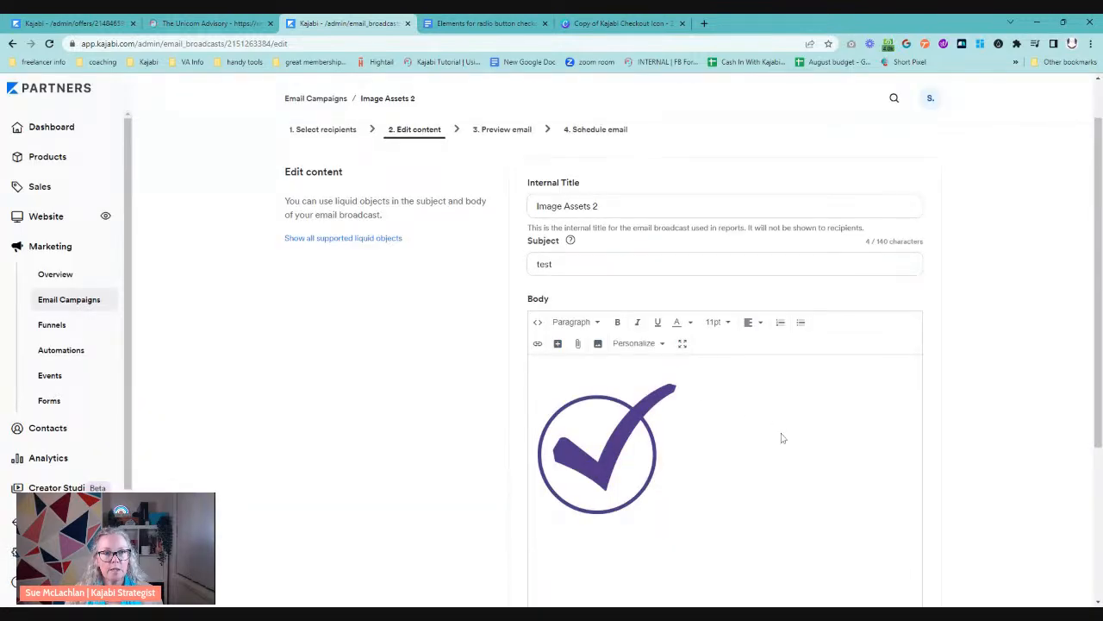
pyautogui.scroll(-1, 783, 438)
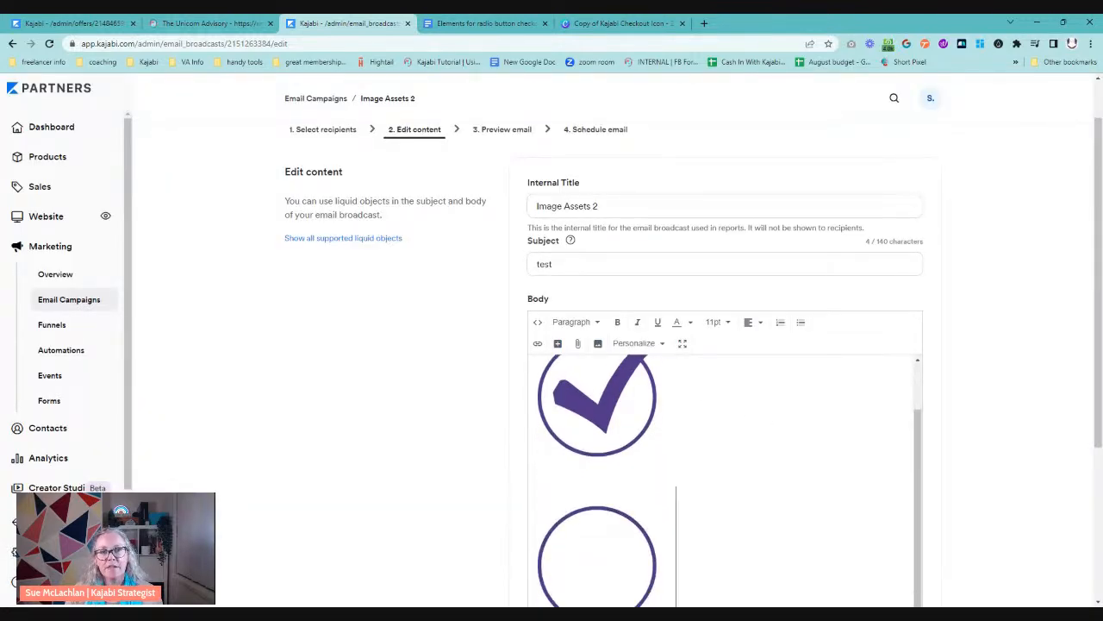
# Open the email body's source code and examine the image tags and URLs of both uploaded icons
pyautogui.scroll(-2, 979, 395)
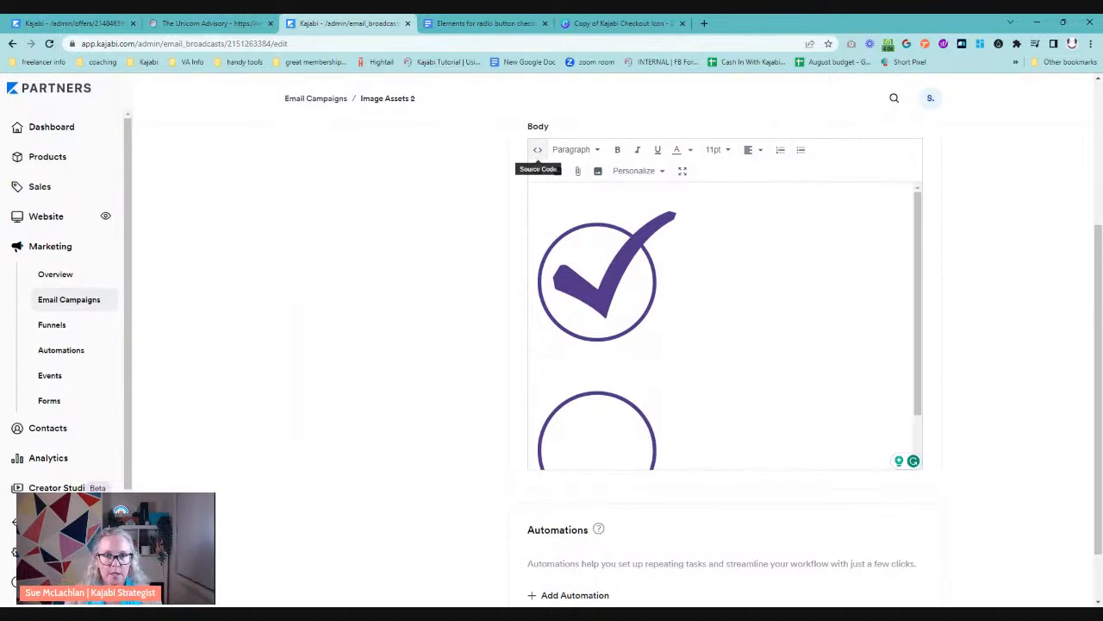
pyautogui.click(538, 151)
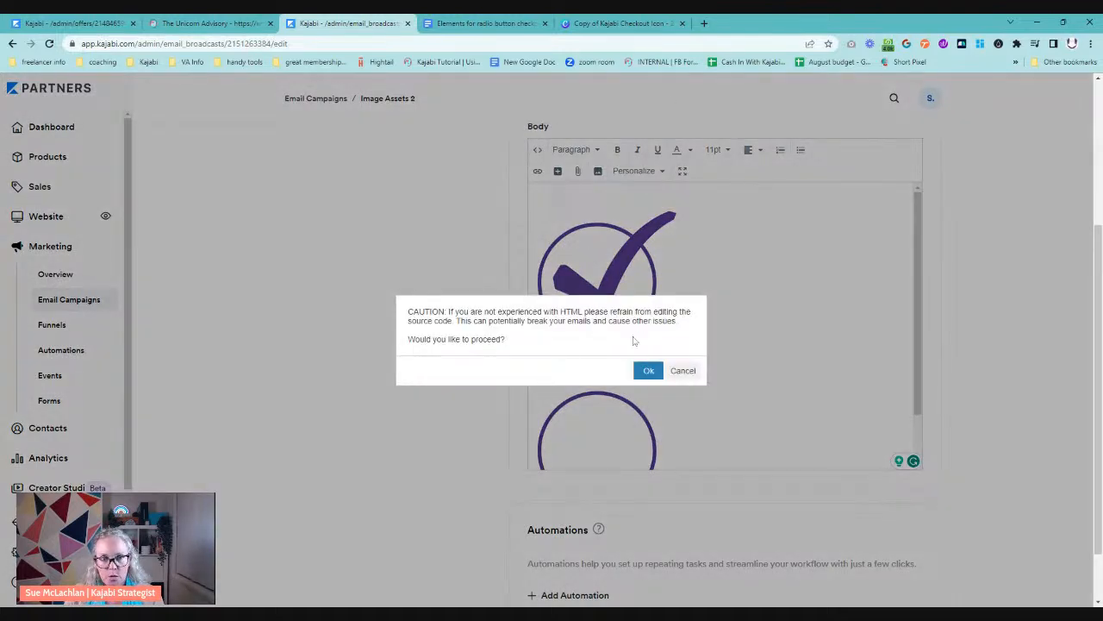
pyautogui.click(648, 371)
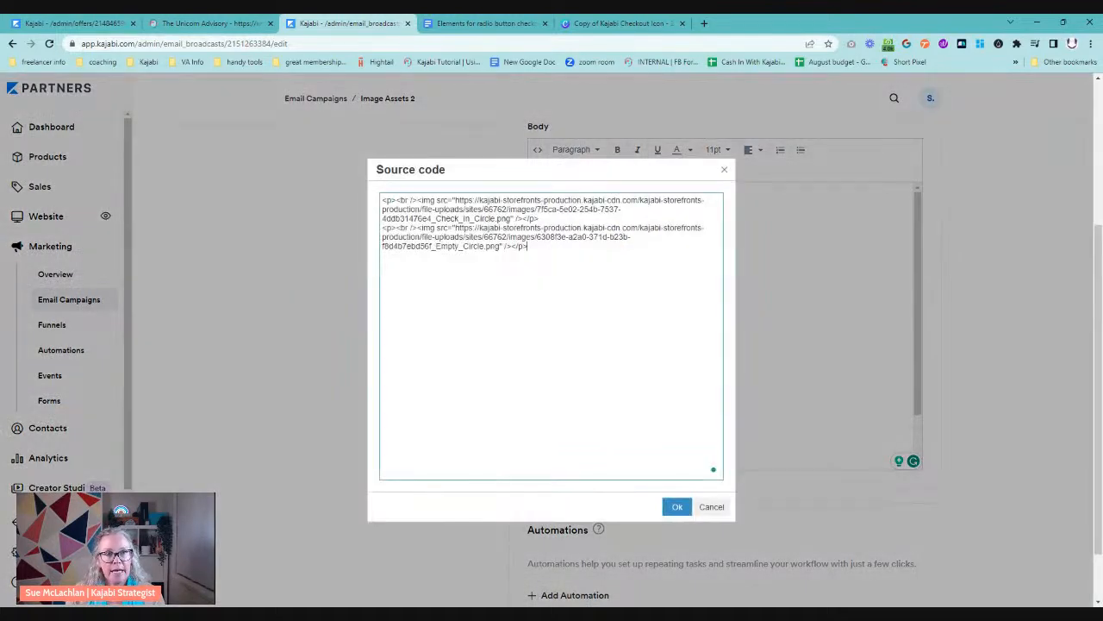
pyautogui.moveTo(417, 200); pyautogui.dragTo(521, 219)
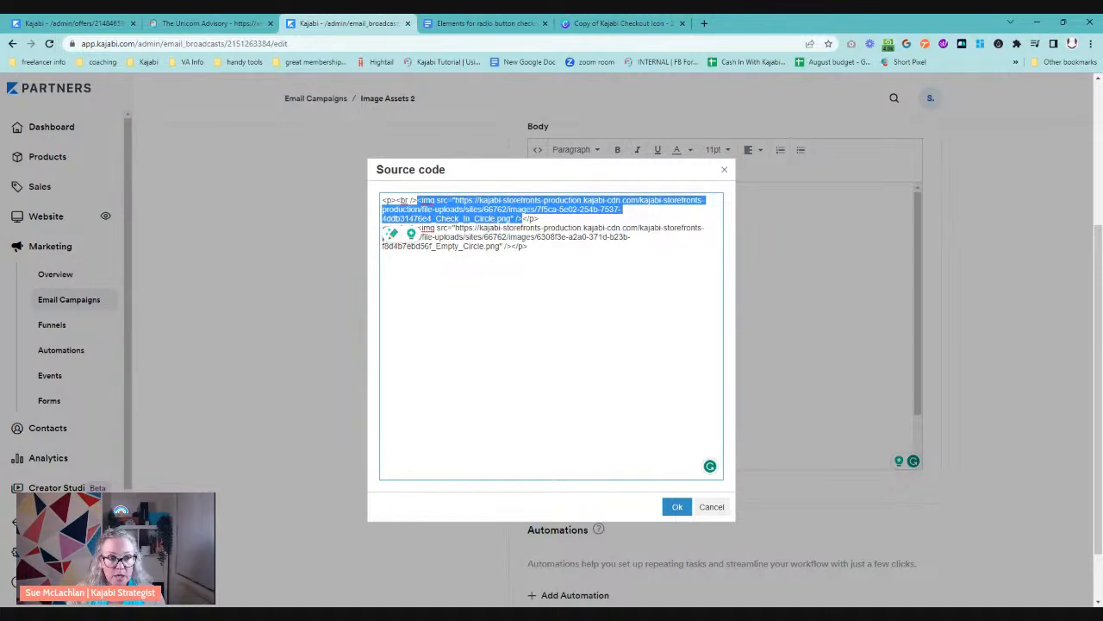
pyautogui.click(496, 249)
pyautogui.moveTo(454, 200); pyautogui.dragTo(516, 218)
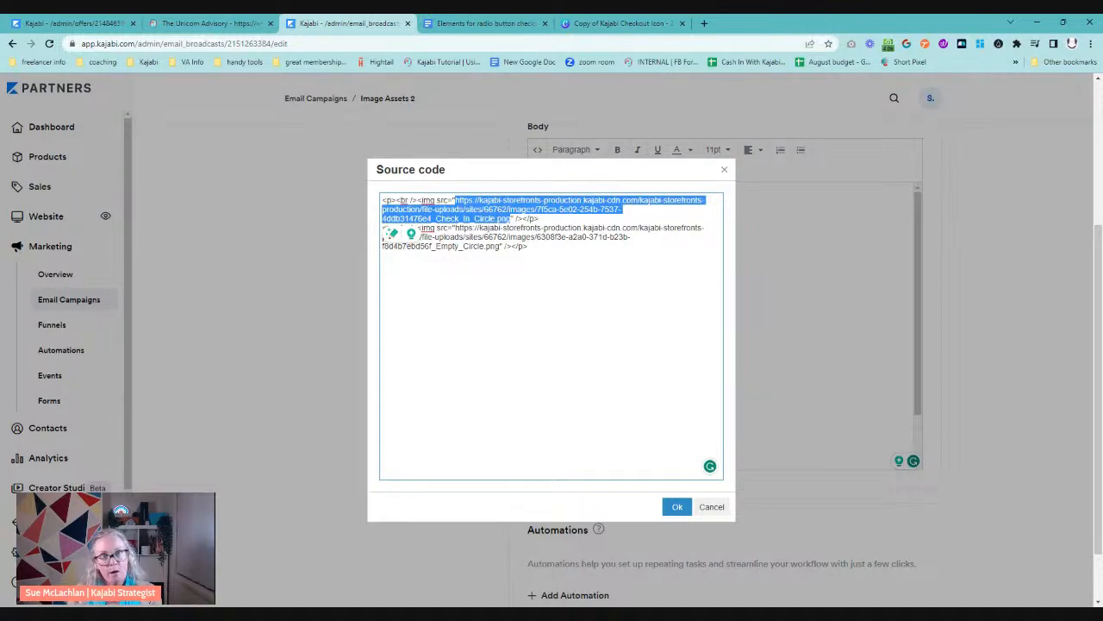
pyautogui.click(517, 236)
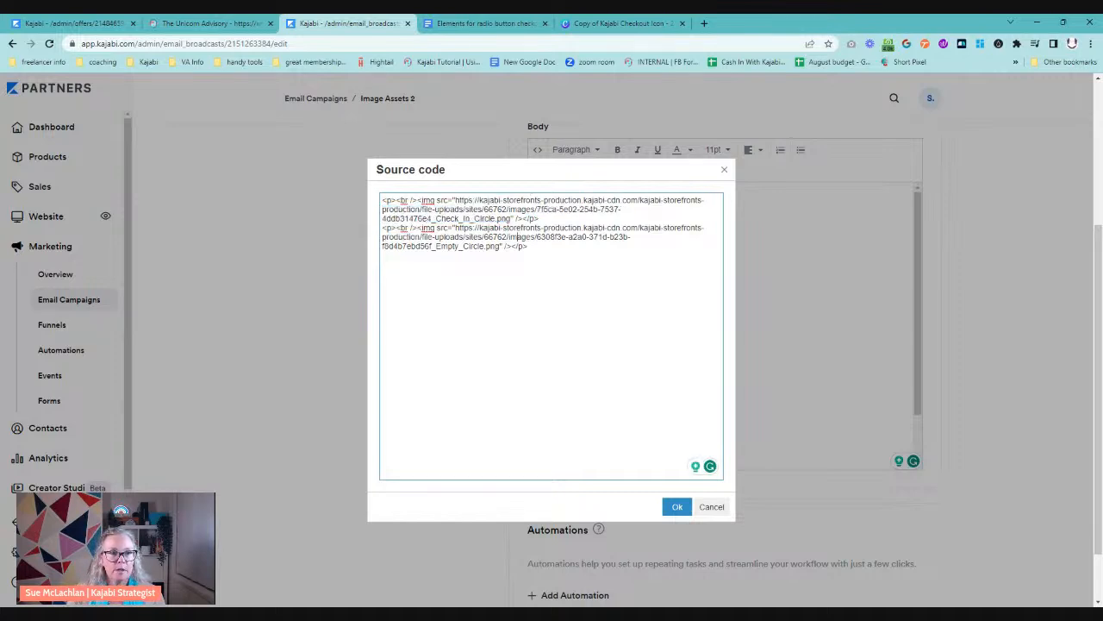
pyautogui.moveTo(522, 218); pyautogui.dragTo(417, 199)
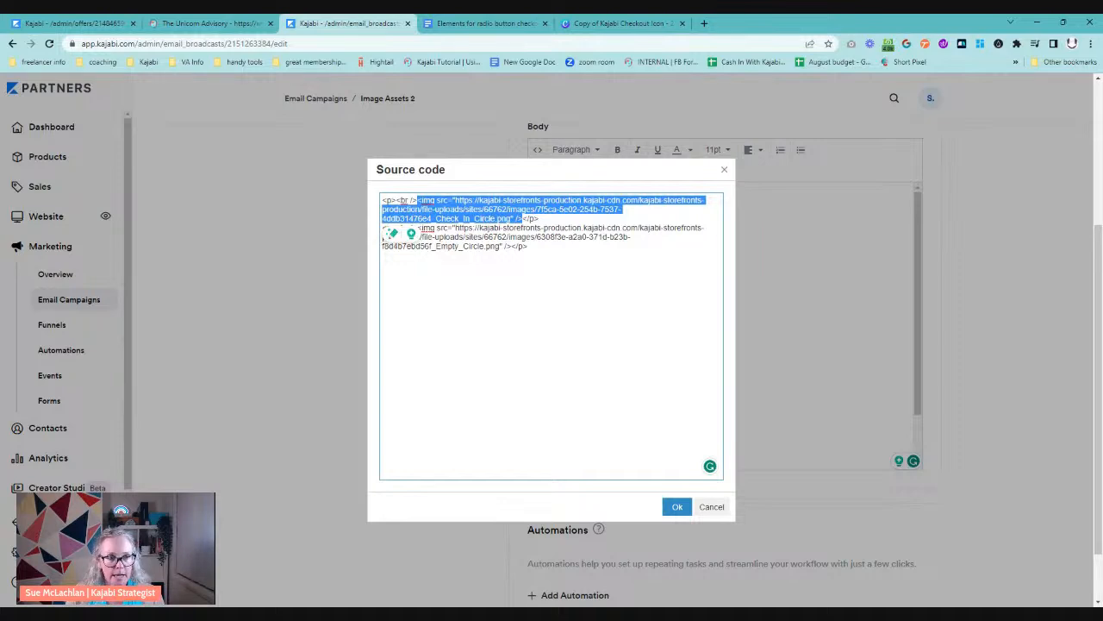
pyautogui.click(384, 202)
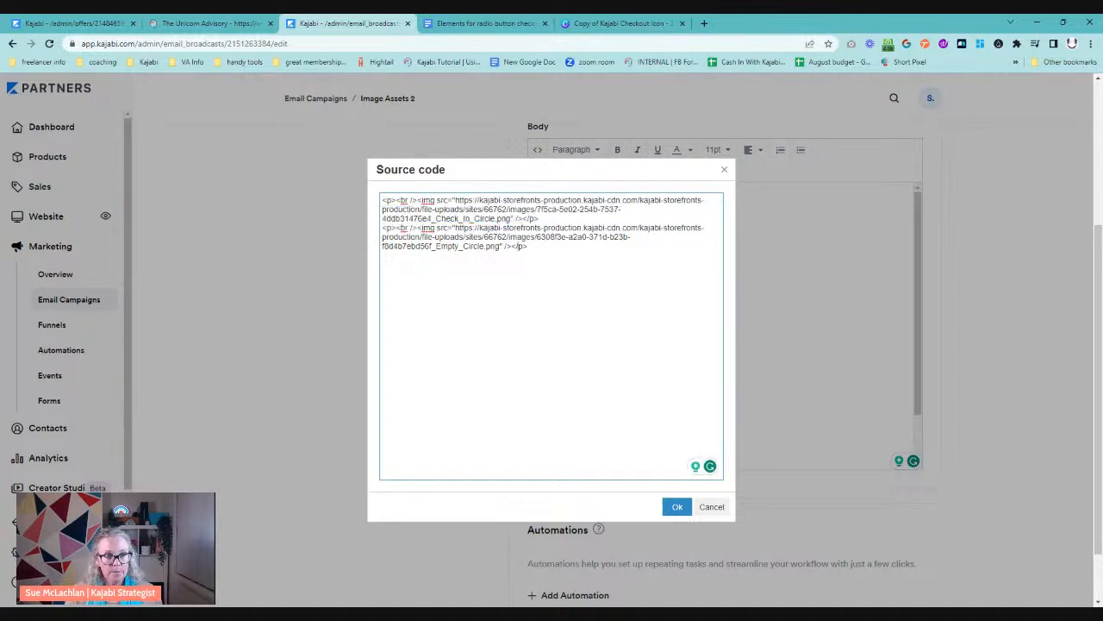
# Close the source code with its contents accepted, and save the broadcast to continue to its email preview
pyautogui.click(677, 508)
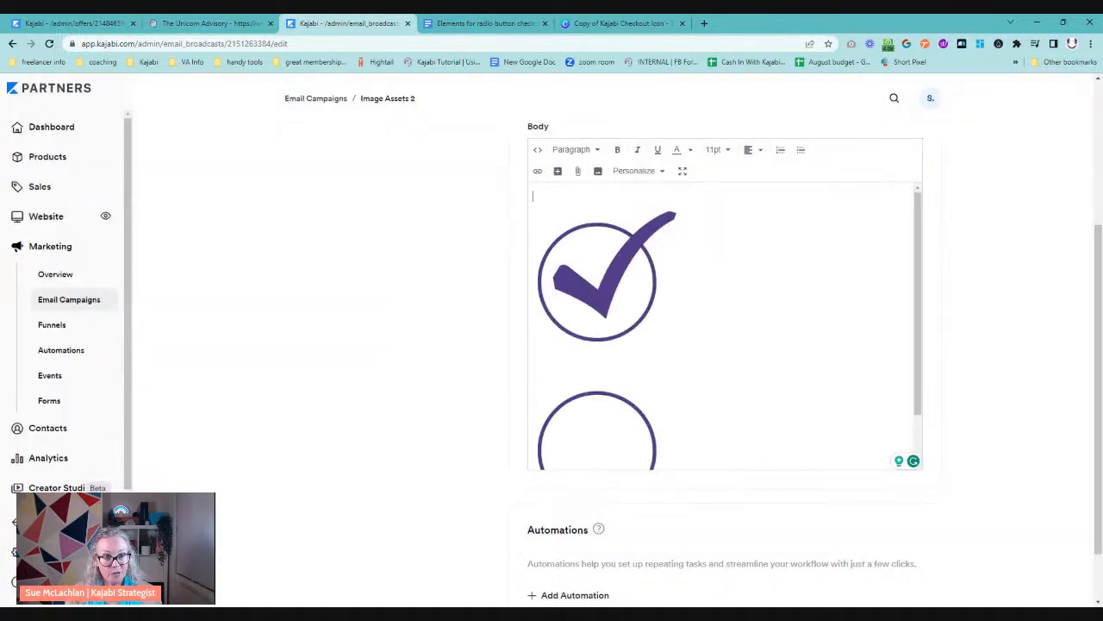
pyautogui.scroll(3, 966, 452)
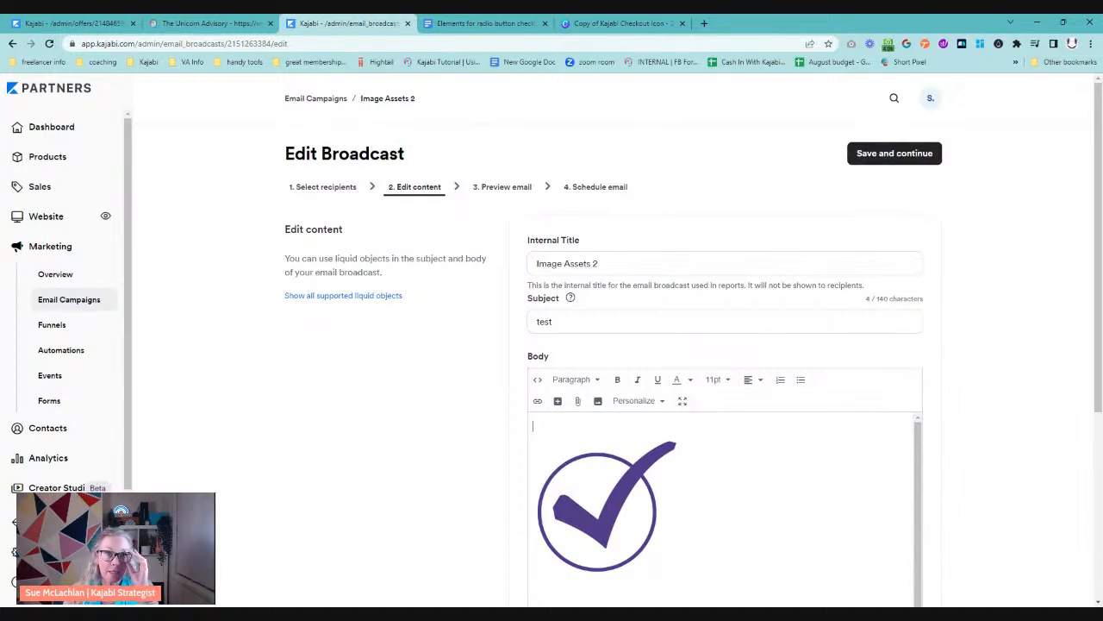
pyautogui.click(900, 155)
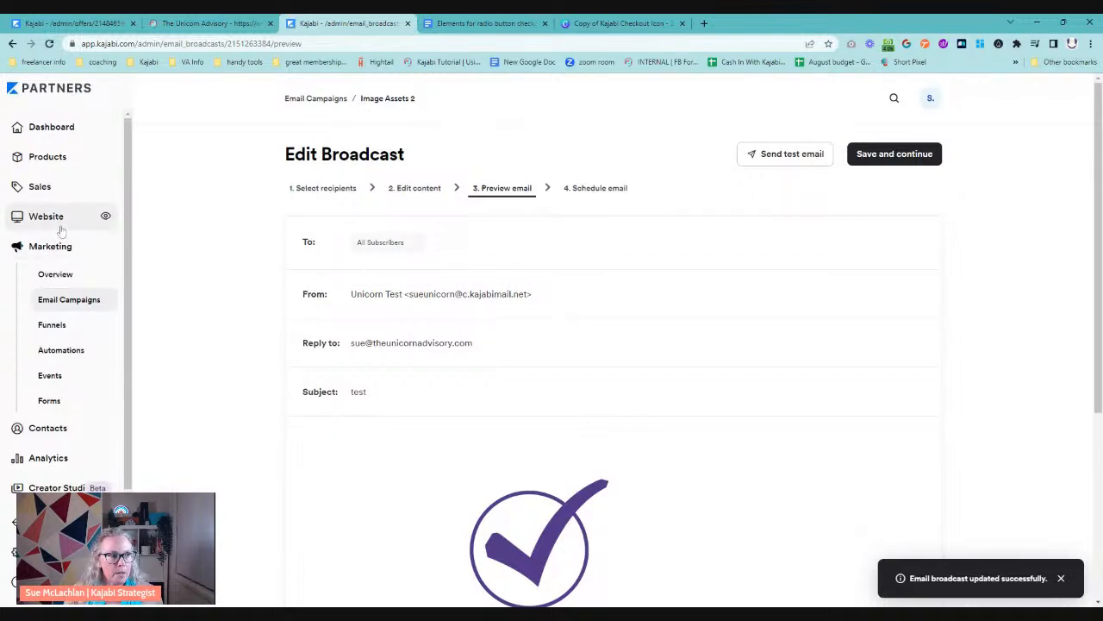
# Go to the site's landing pages and open the Pics and Assets page in the page editor
pyautogui.click(895, 100)
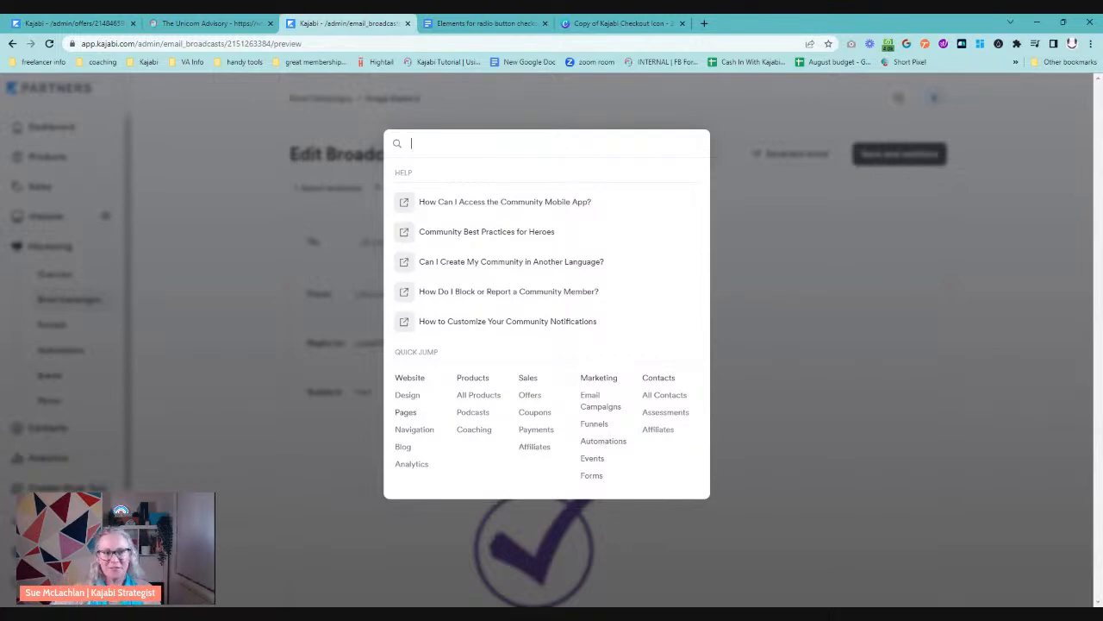
pyautogui.click(410, 418)
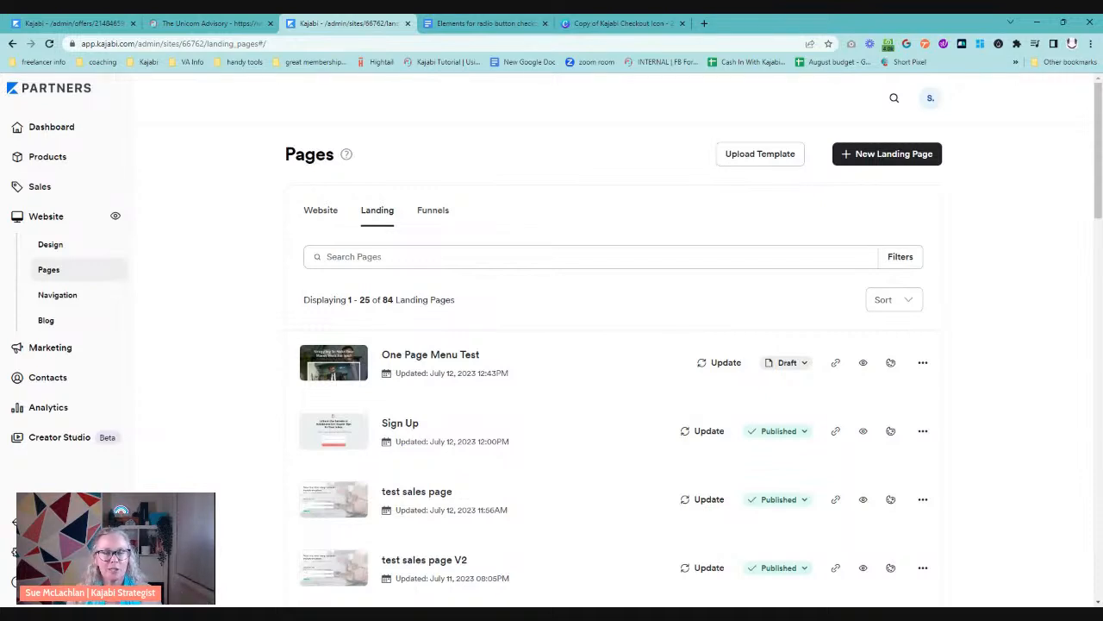
pyautogui.scroll(-3, 664, 409)
pyautogui.scroll(-5, 616, 406)
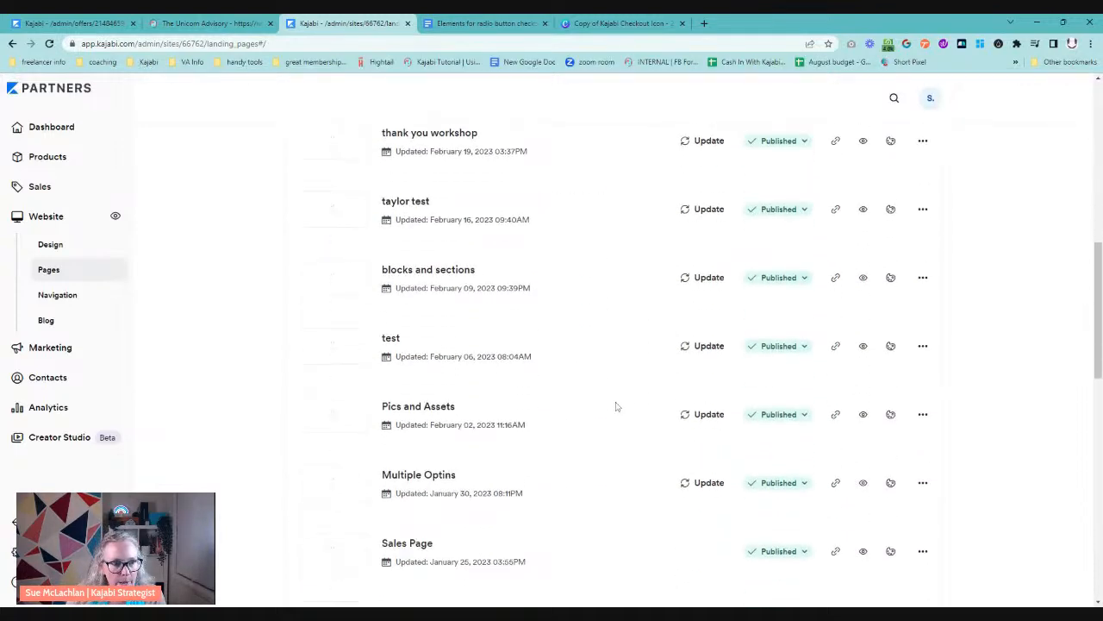
pyautogui.click(446, 410)
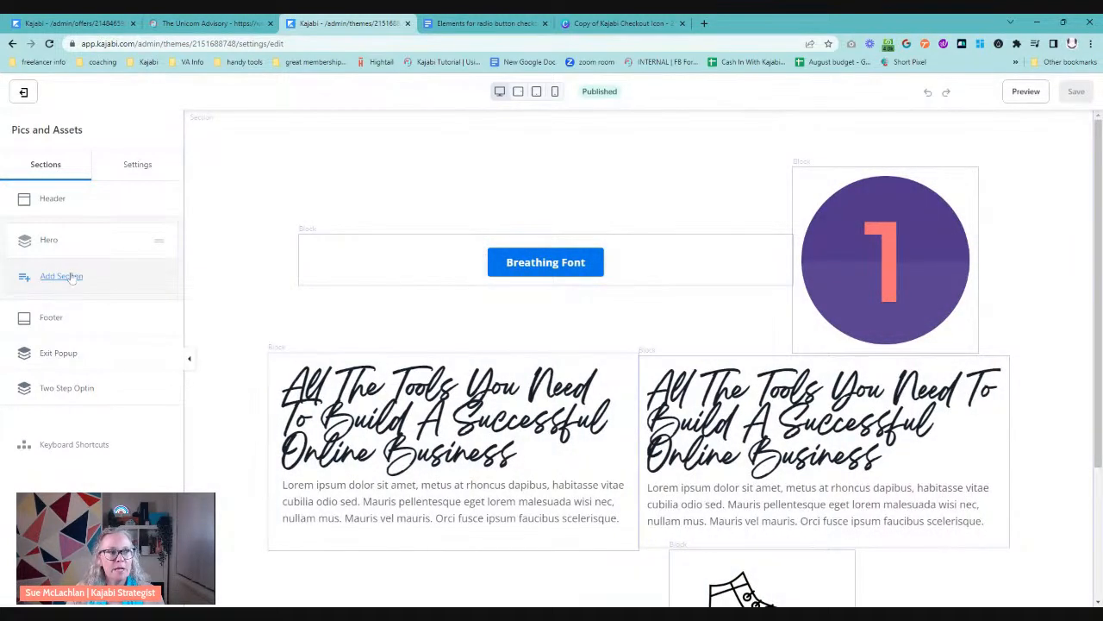
# Add a new Image block to the Hero section of the Pics and Assets page
pyautogui.click(233, 261)
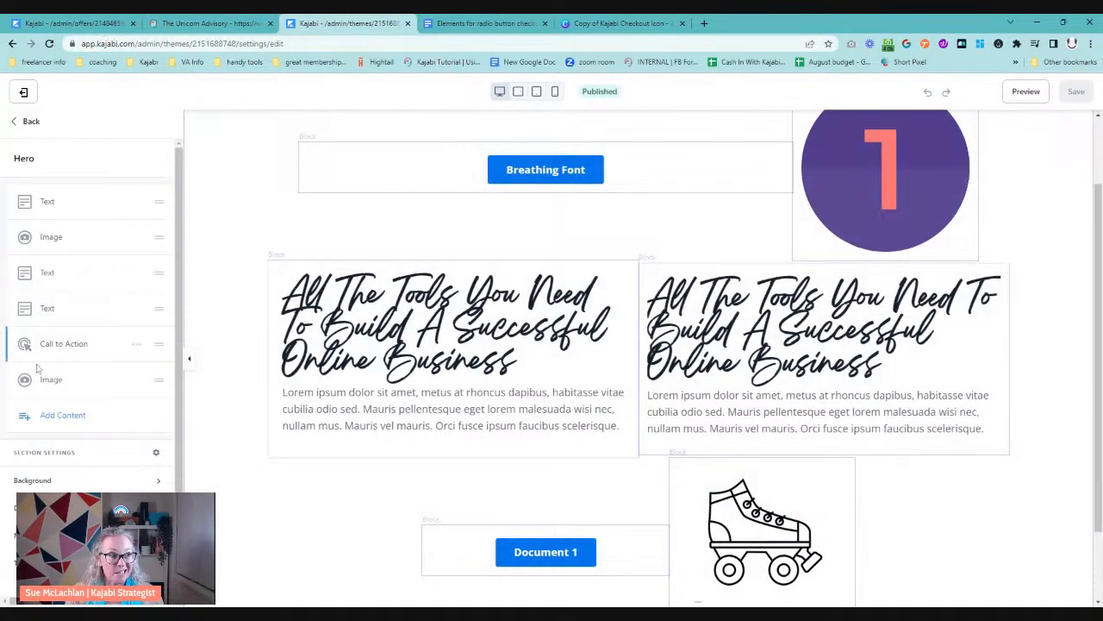
pyautogui.click(62, 414)
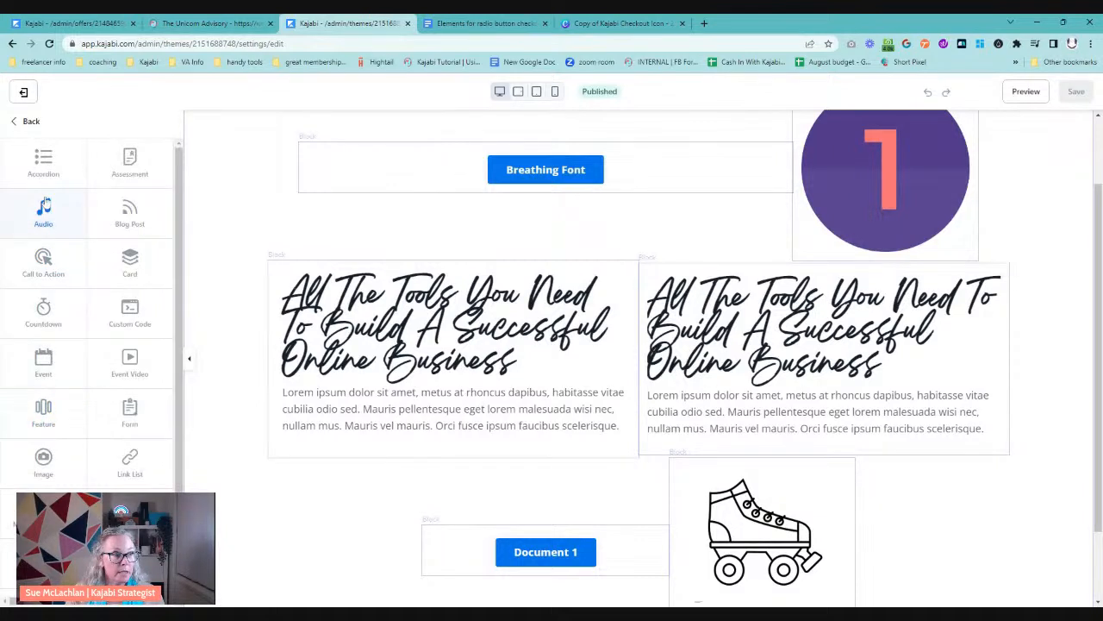
pyautogui.scroll(-2, 43, 456)
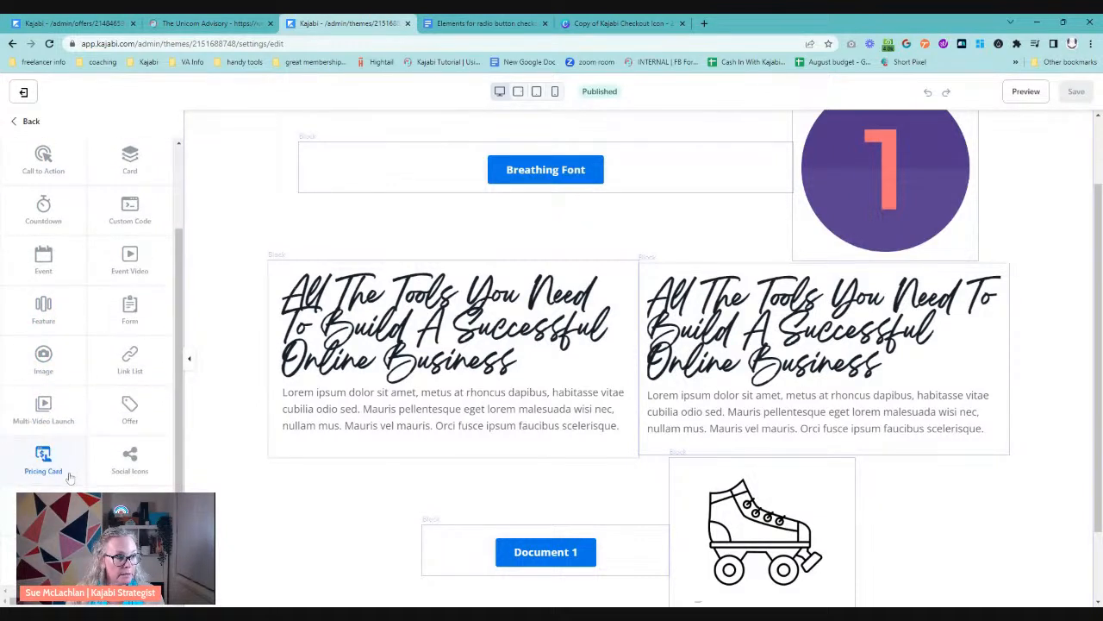
pyautogui.click(43, 355)
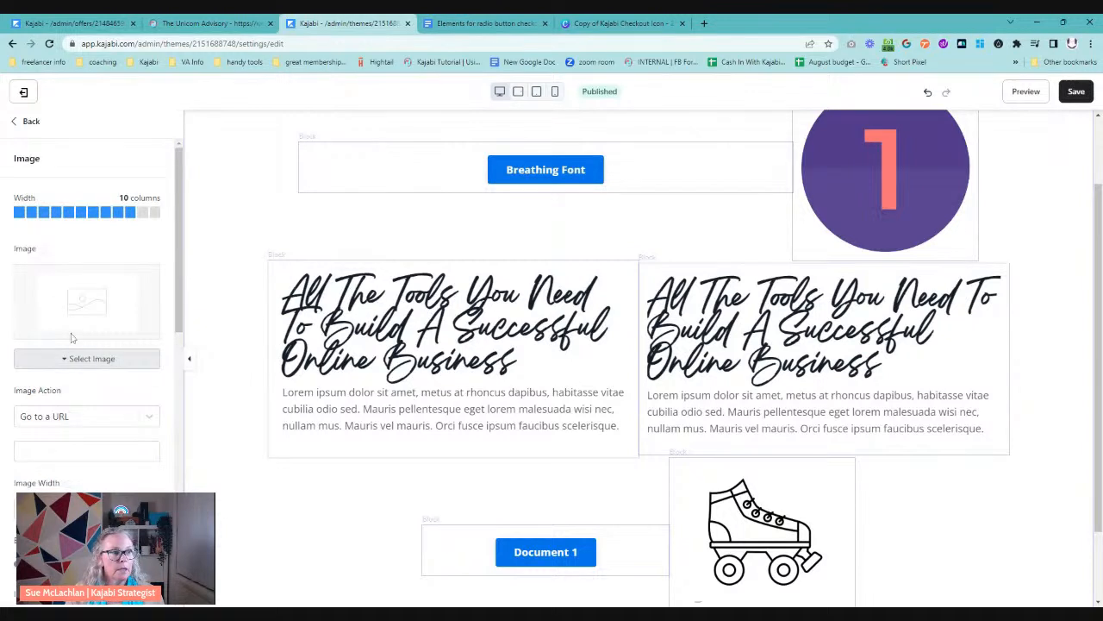
pyautogui.scroll(-5, 77, 224)
pyautogui.scroll(6, 74, 235)
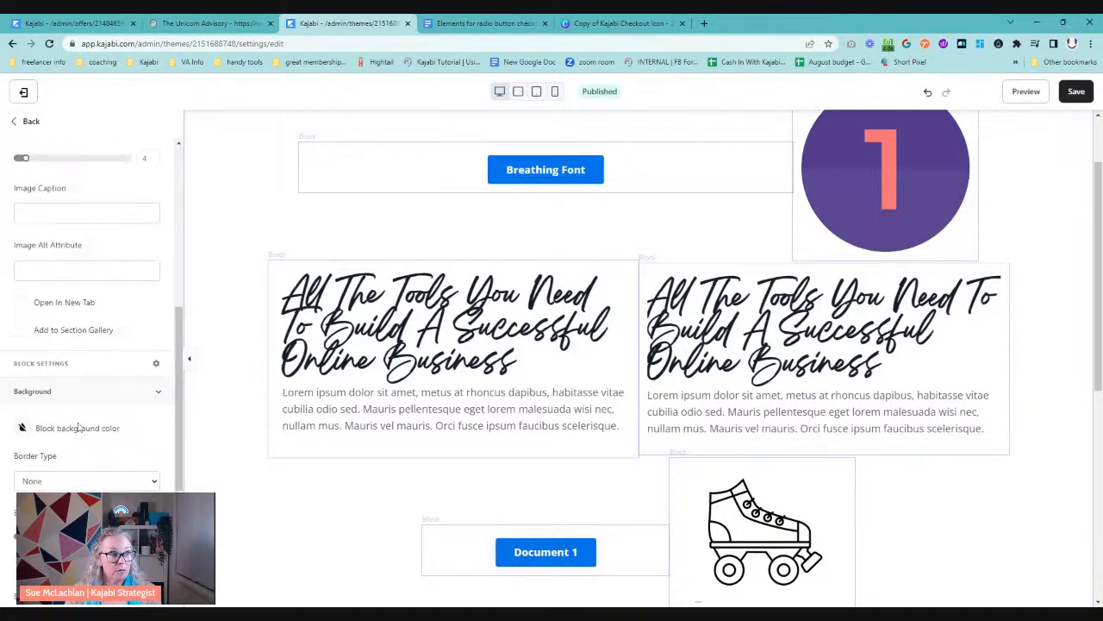
# Upload Check In Circle.png from the device into the new image block and set its width to 3 columns
pyautogui.click(97, 361)
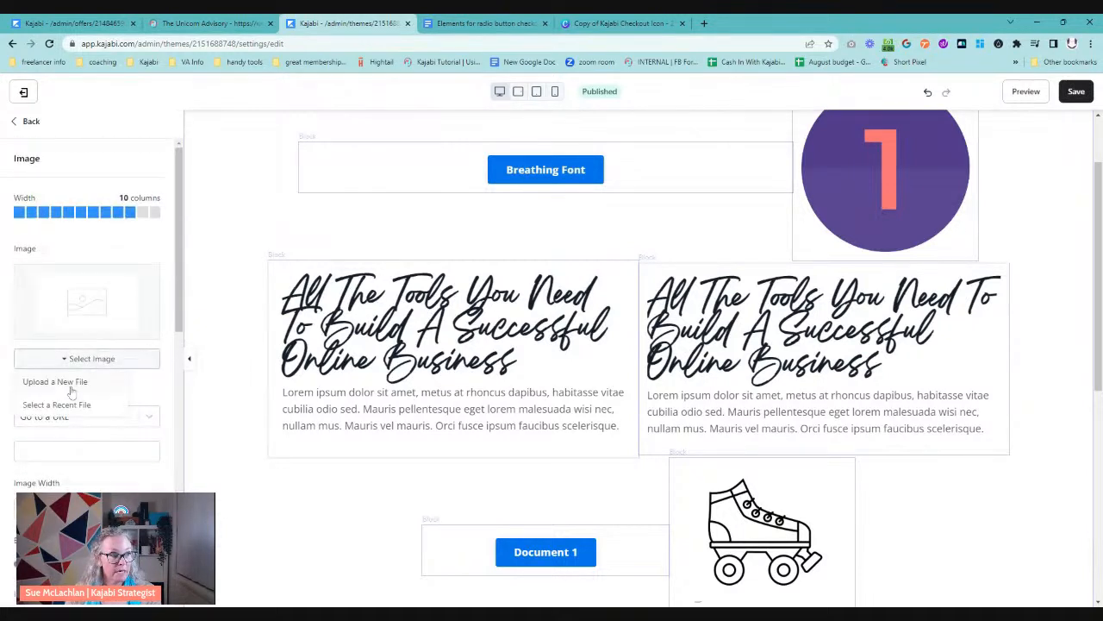
pyautogui.click(74, 382)
pyautogui.click(409, 305)
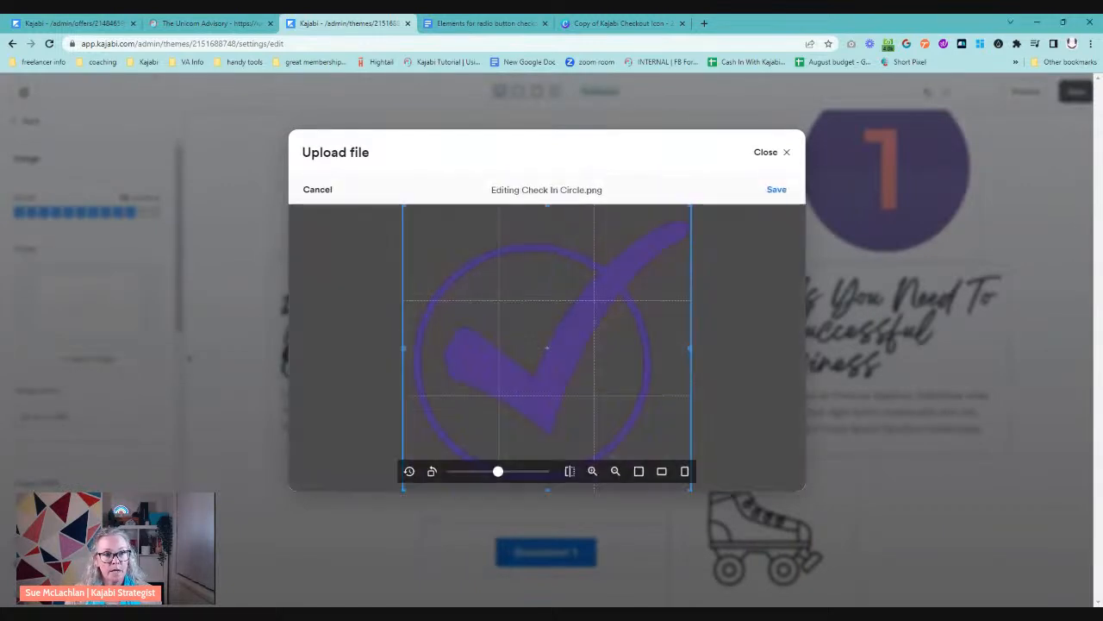
pyautogui.click(778, 190)
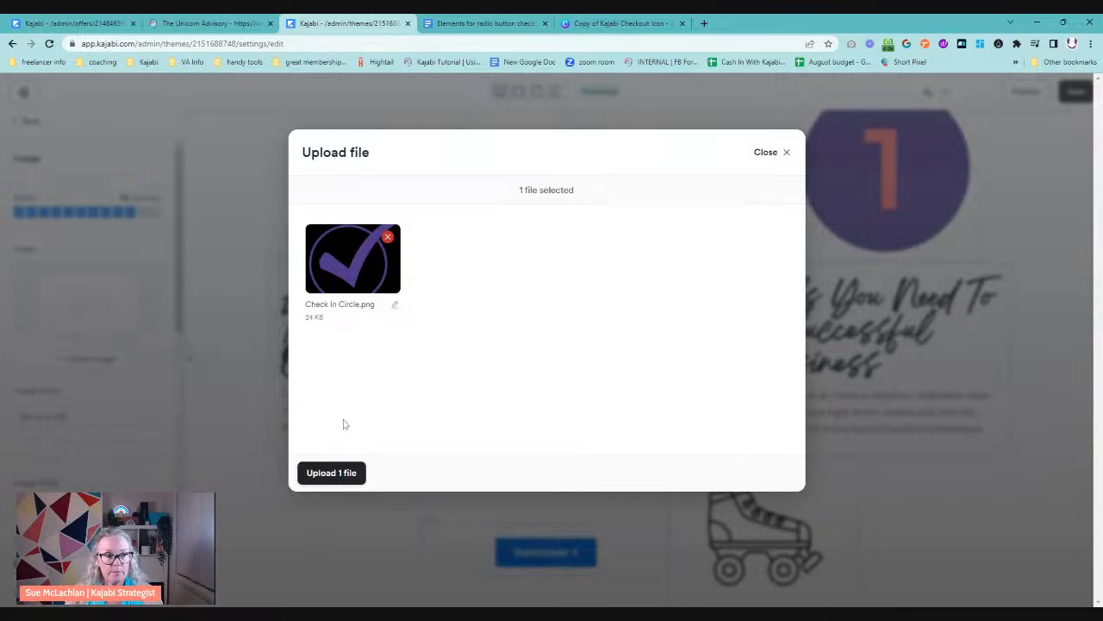
pyautogui.click(323, 479)
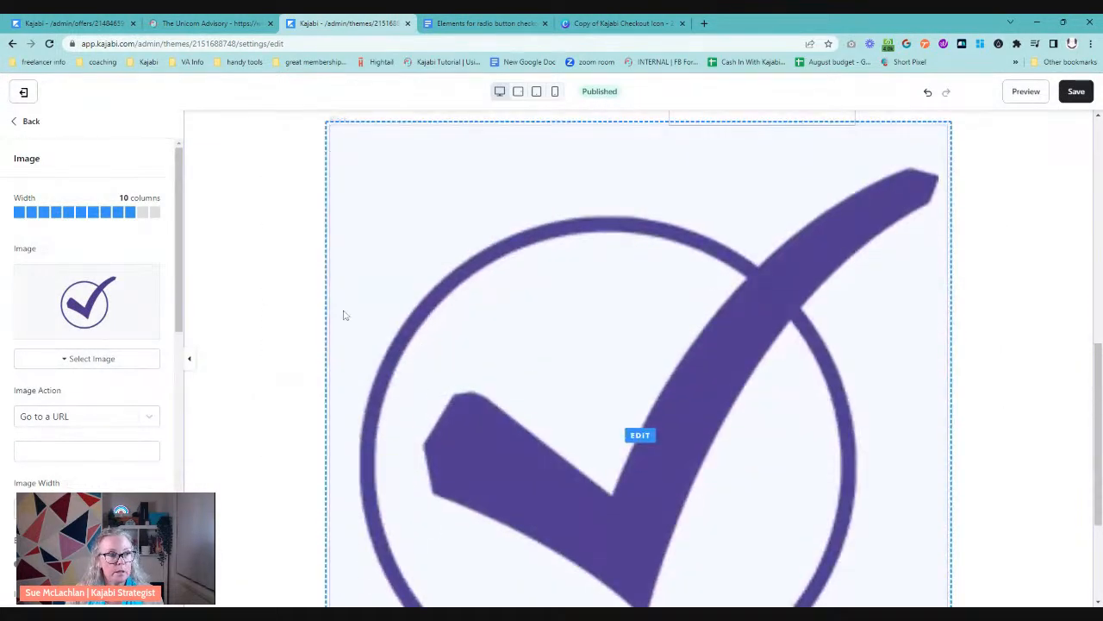
pyautogui.click(46, 217)
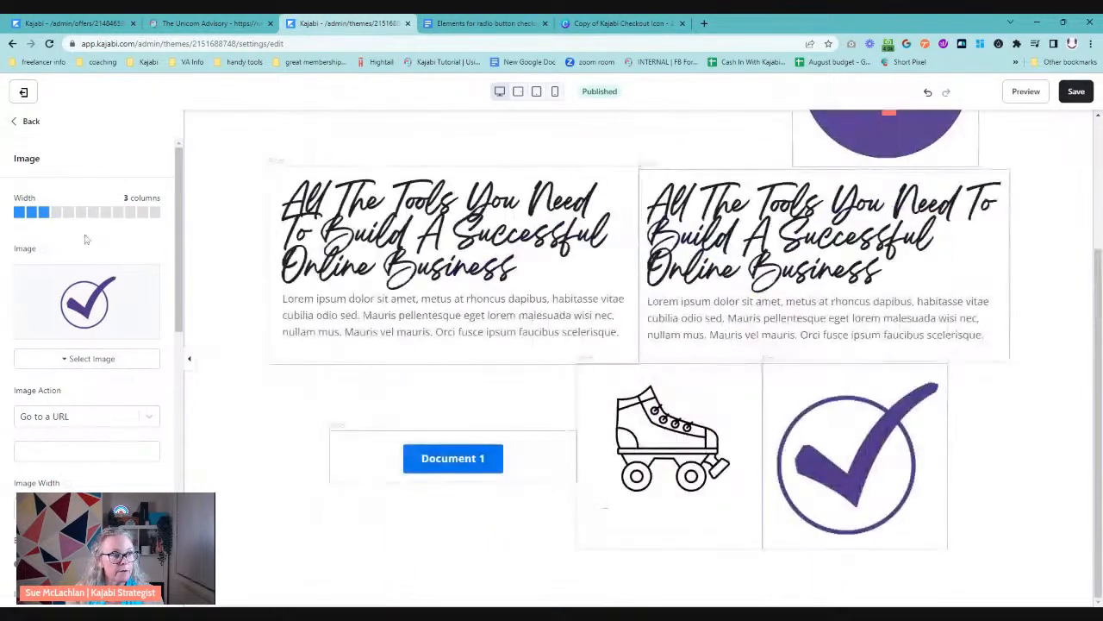
# Duplicate the checkmark image block and choose Empty Circle.png from the device as the copy's replacement image
pyautogui.click(30, 122)
pyautogui.click(138, 416)
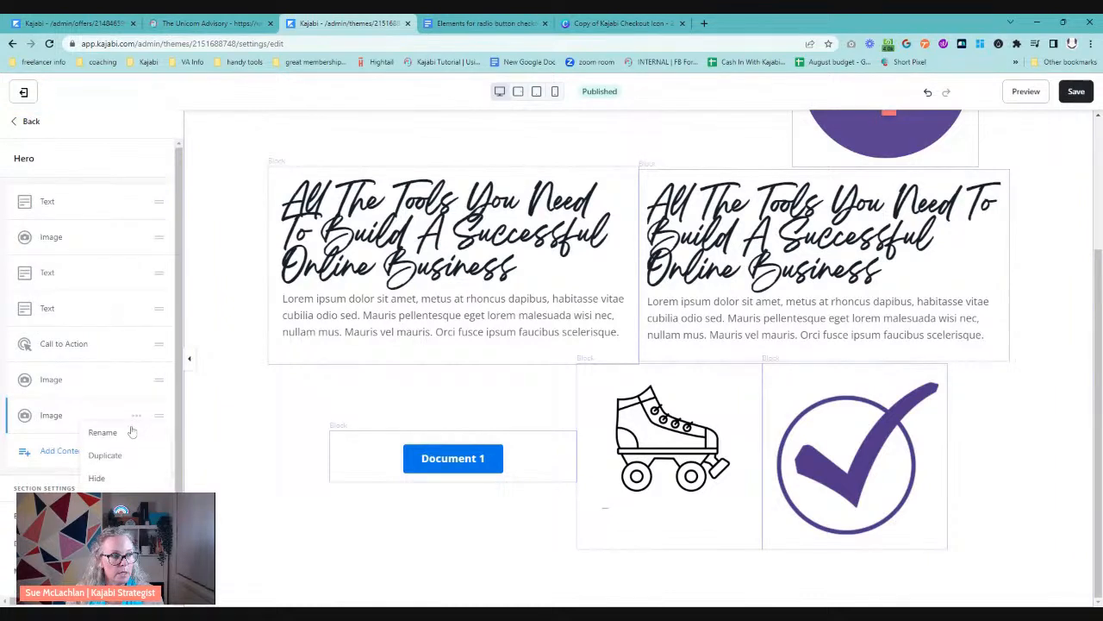
pyautogui.click(119, 462)
pyautogui.click(91, 358)
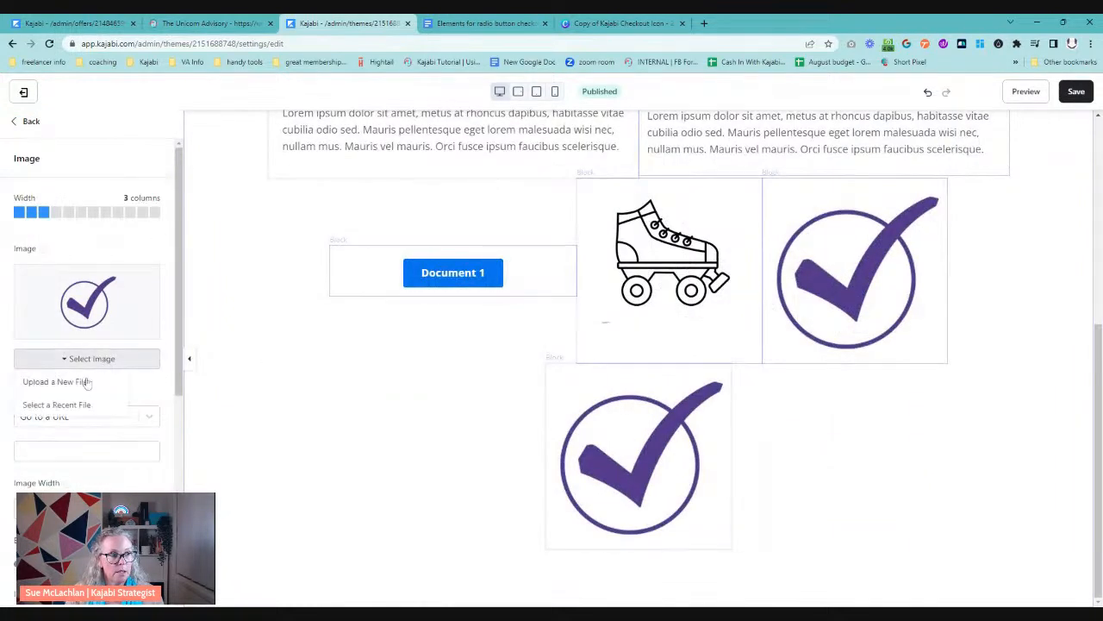
pyautogui.click(86, 382)
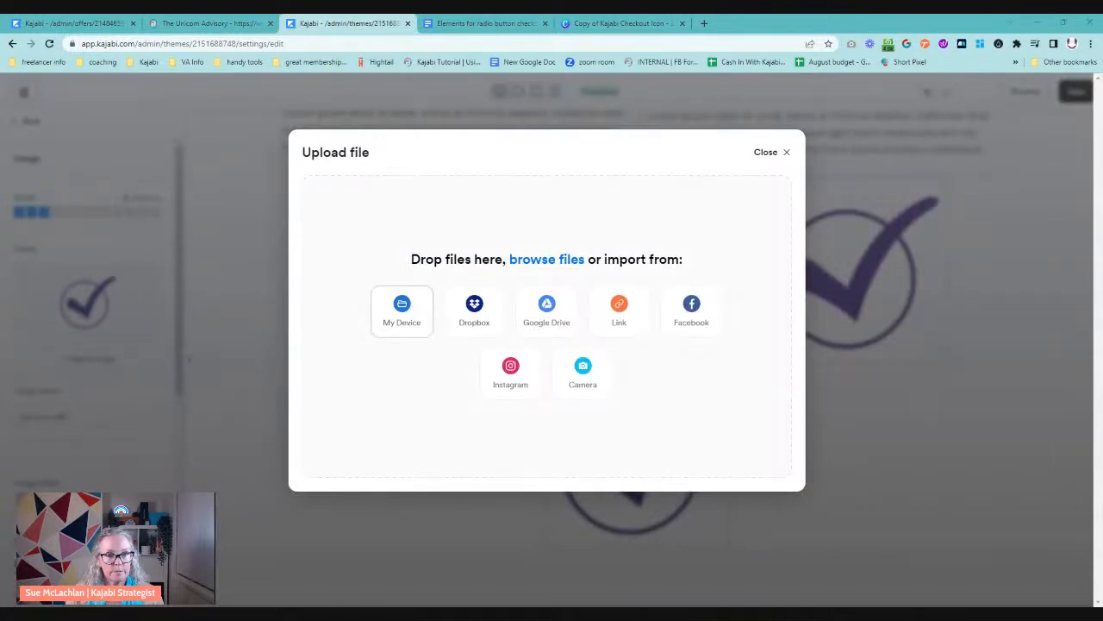
pyautogui.click(779, 188)
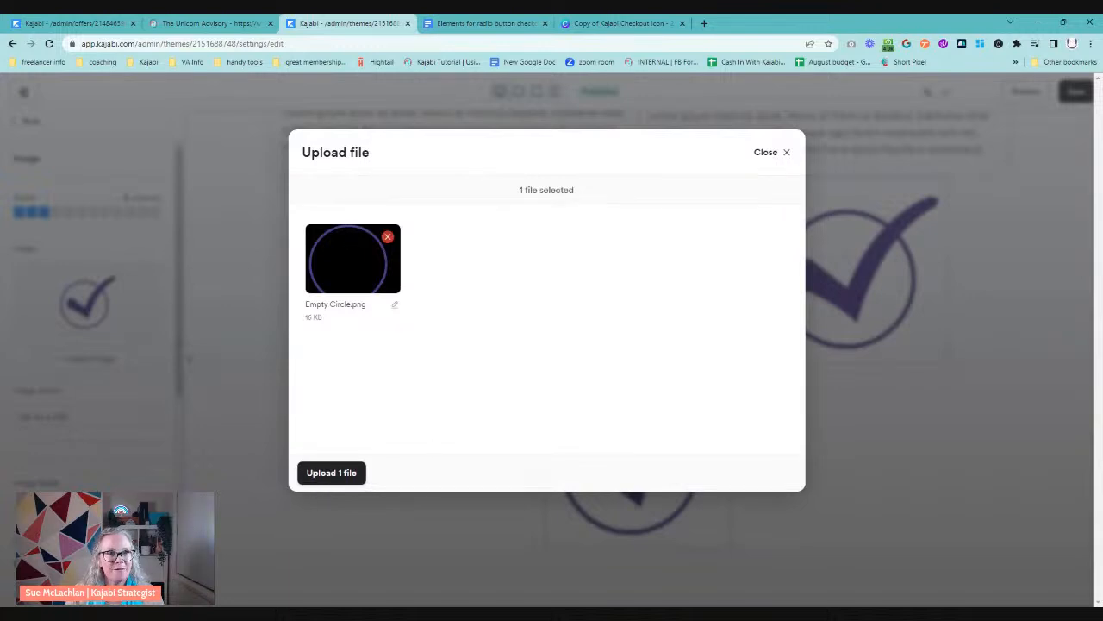
# Switch to the Canva checkout icon design and compare the circle's placement on the Check In Circle and Empty Circle pages
pyautogui.click(603, 23)
pyautogui.scroll(-5, 714, 402)
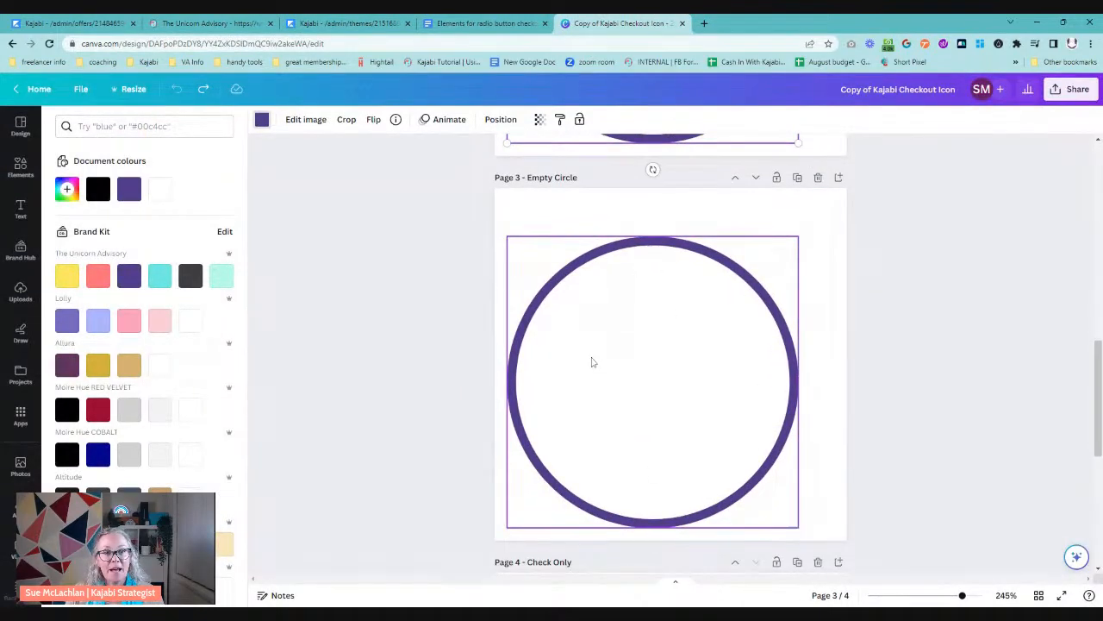
pyautogui.scroll(5, 691, 417)
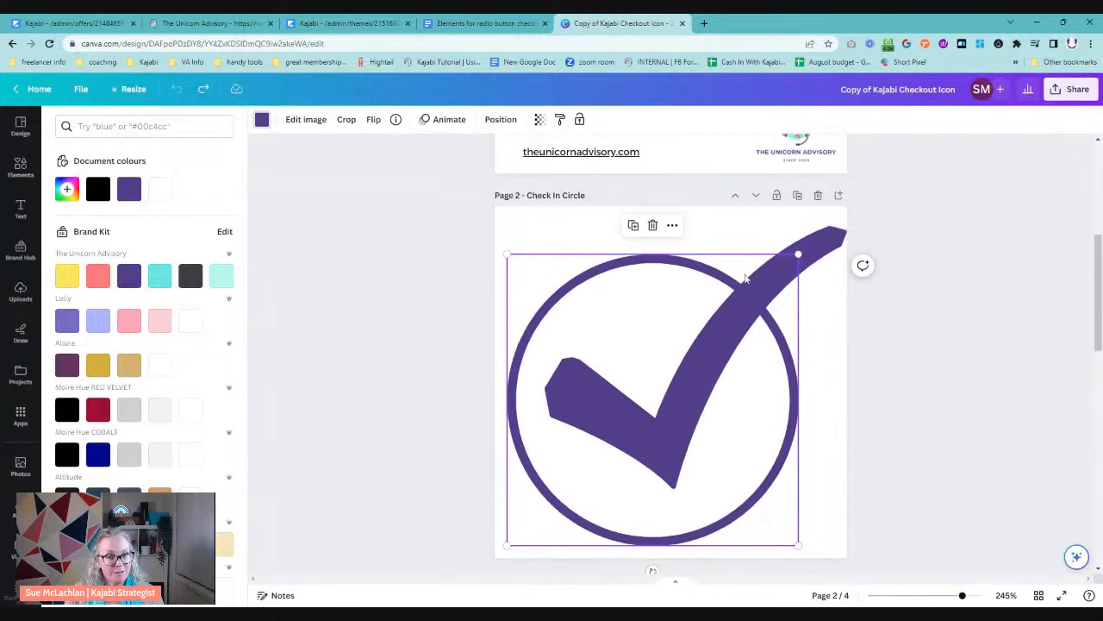
pyautogui.scroll(-5, 690, 450)
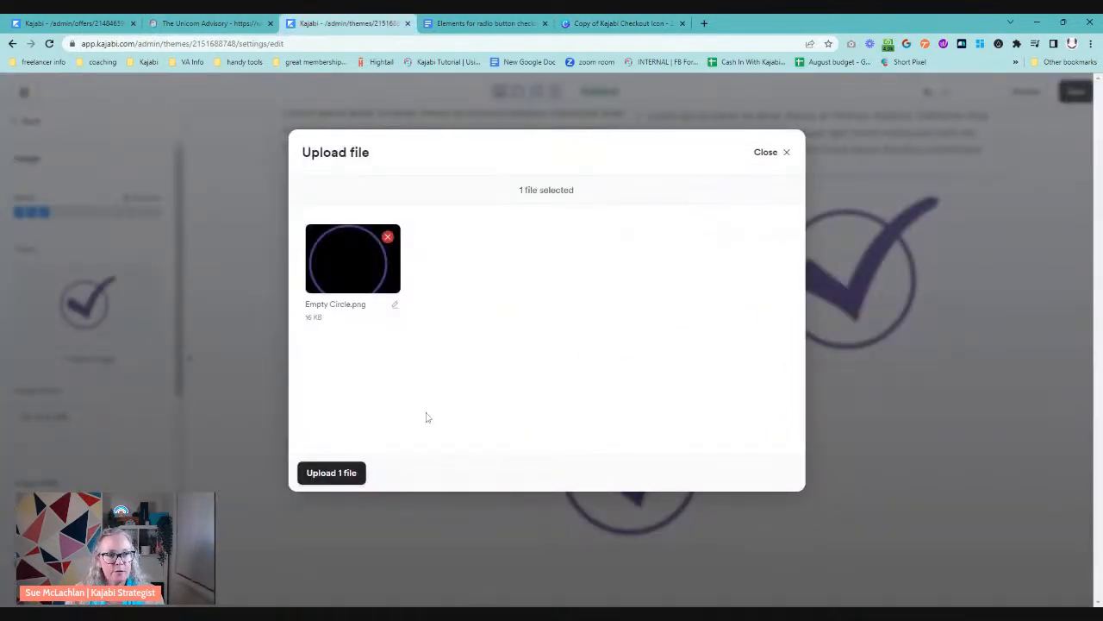
# Back in Kajabi, upload the selected Empty Circle.png to the duplicated block and save the page
pyautogui.click(328, 473)
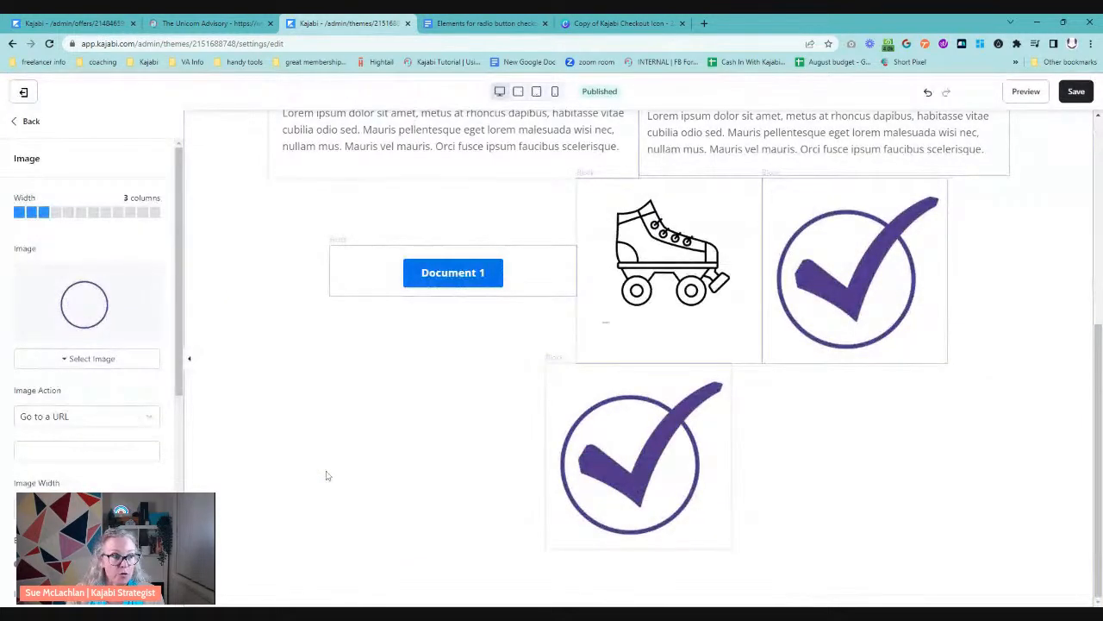
pyautogui.click(1074, 93)
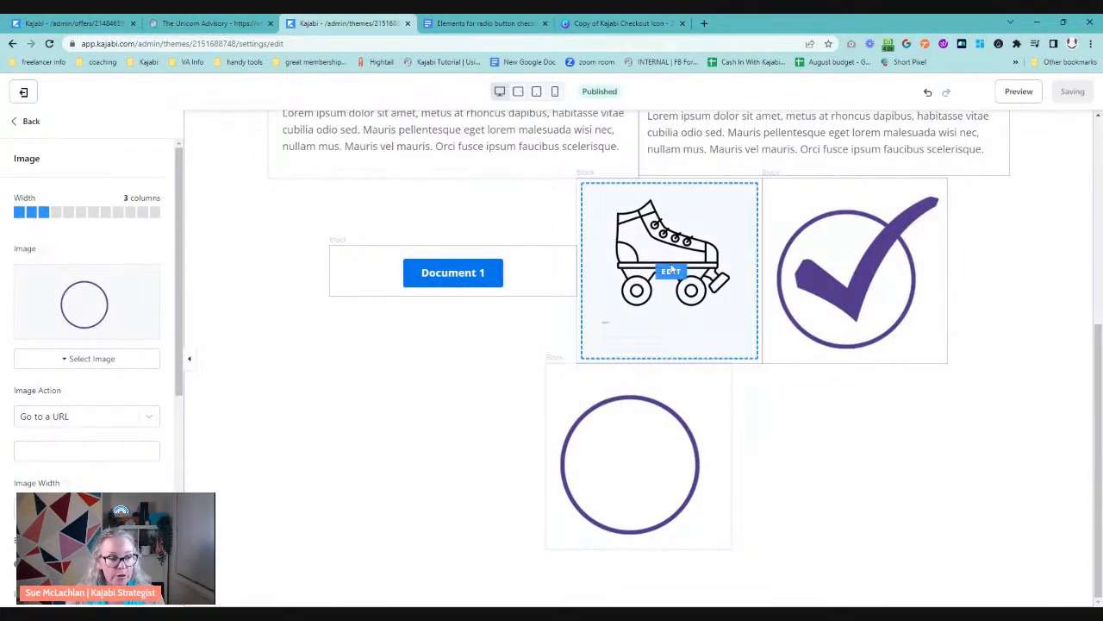
# Preview the page, open the checkmark image in its own browser tab and copy its URL
pyautogui.click(1026, 91)
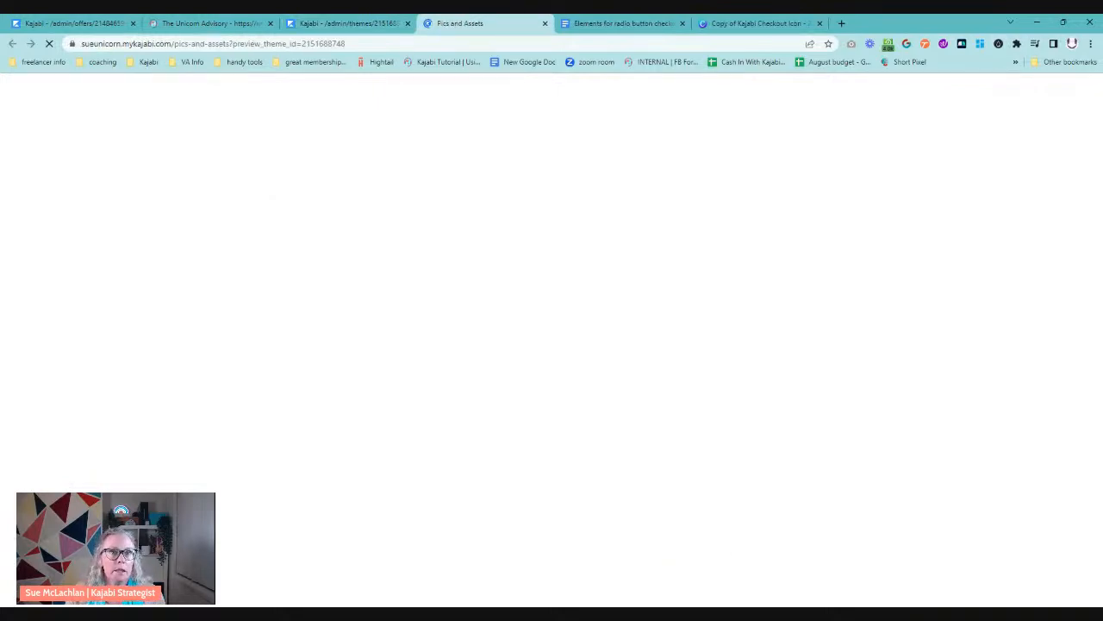
pyautogui.scroll(-4, 669, 369)
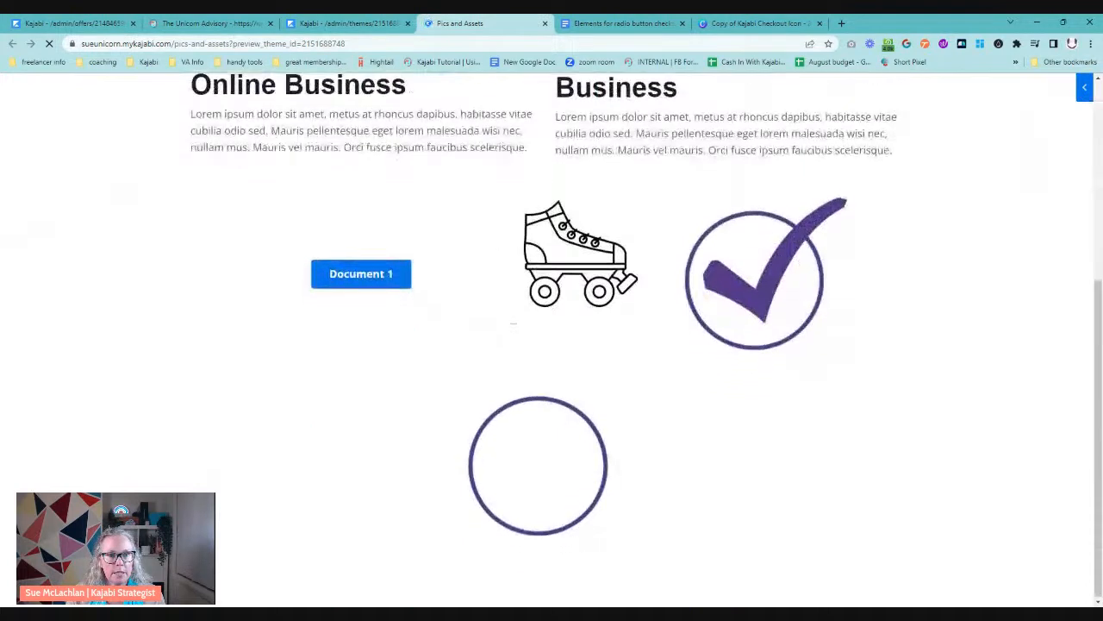
pyautogui.rightClick(747, 289)
pyautogui.click(789, 297)
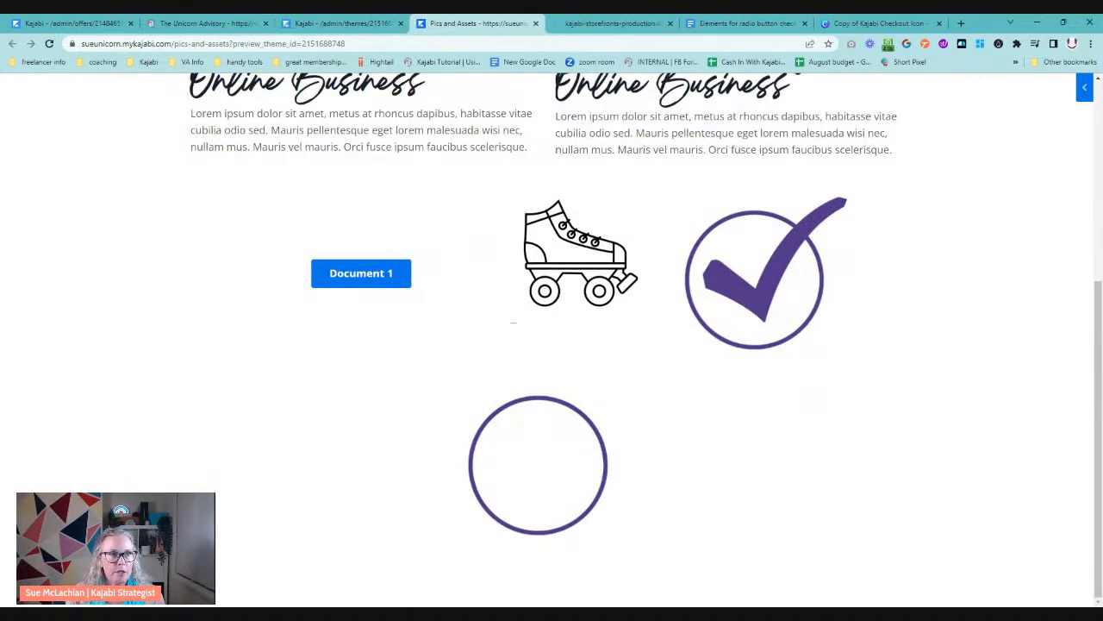
pyautogui.click(613, 24)
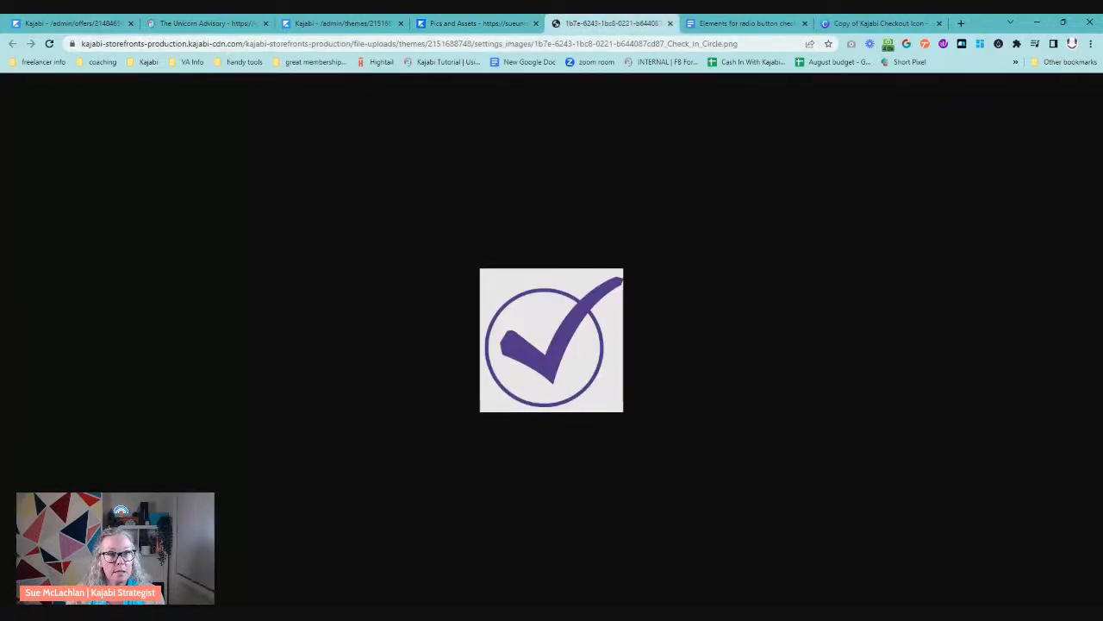
pyautogui.click(740, 44)
pyautogui.hotkey('ctrl', 'a')
pyautogui.hotkey('ctrl', 'c')
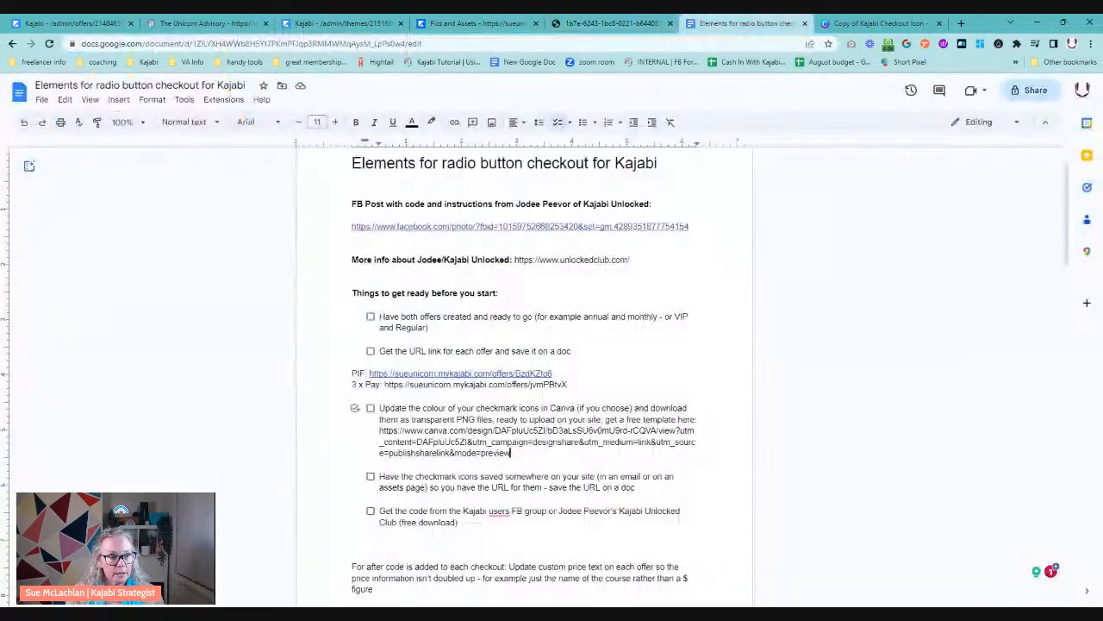
# In the Google Docs checklist, add "With check:" followed by the copied URL below the item about saving the checkmark icons on the site
pyautogui.click(716, 24)
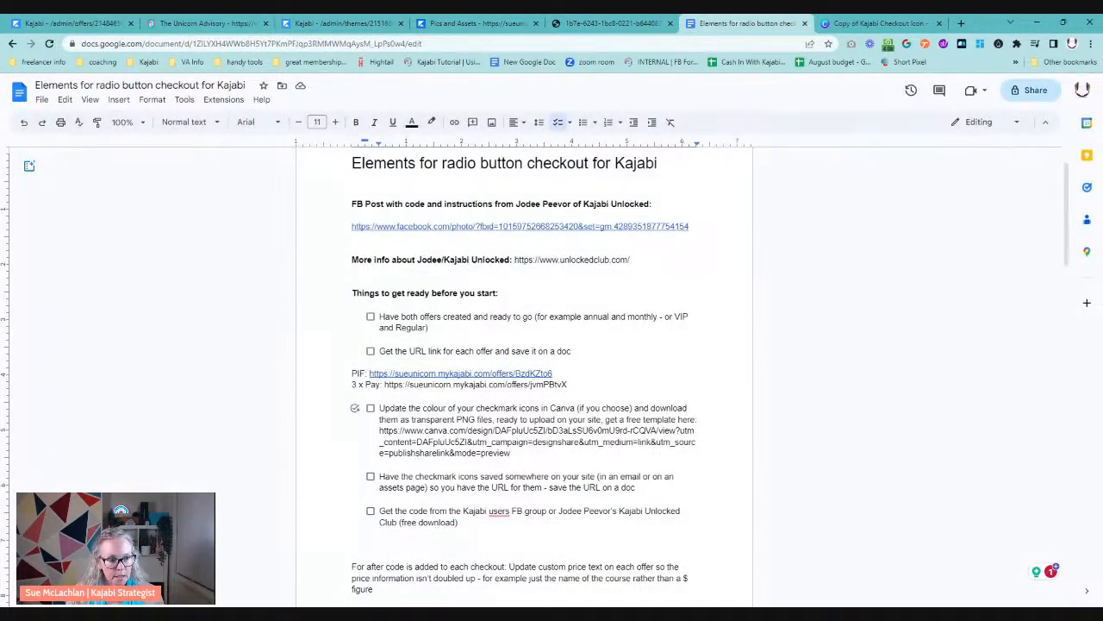
pyautogui.click(637, 430)
pyautogui.press('Return')
pyautogui.press('Return')
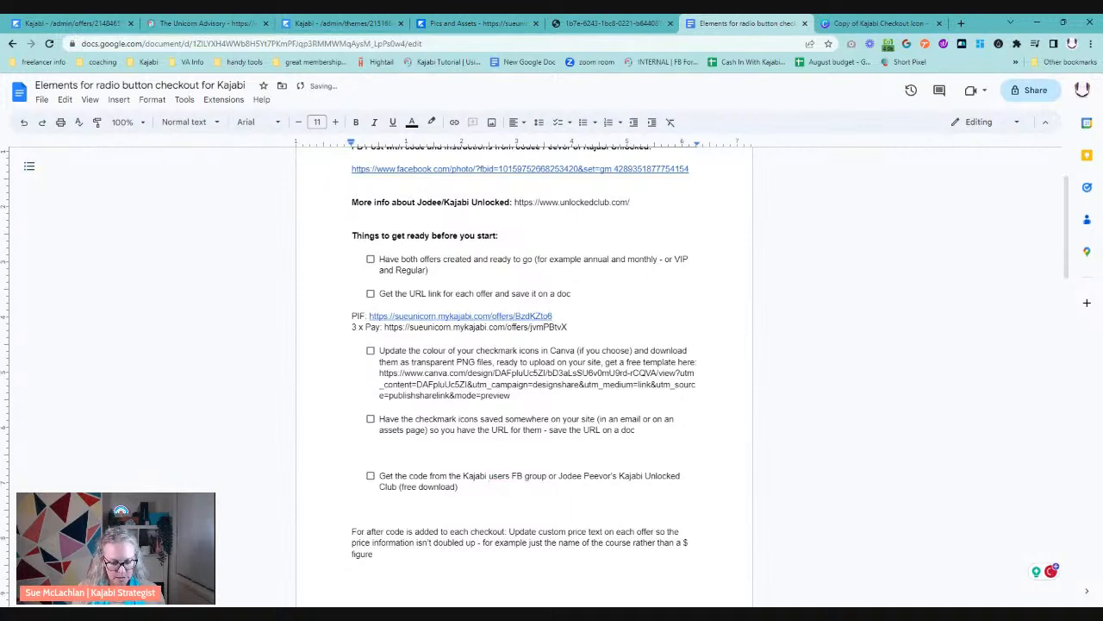
pyautogui.write('With check')
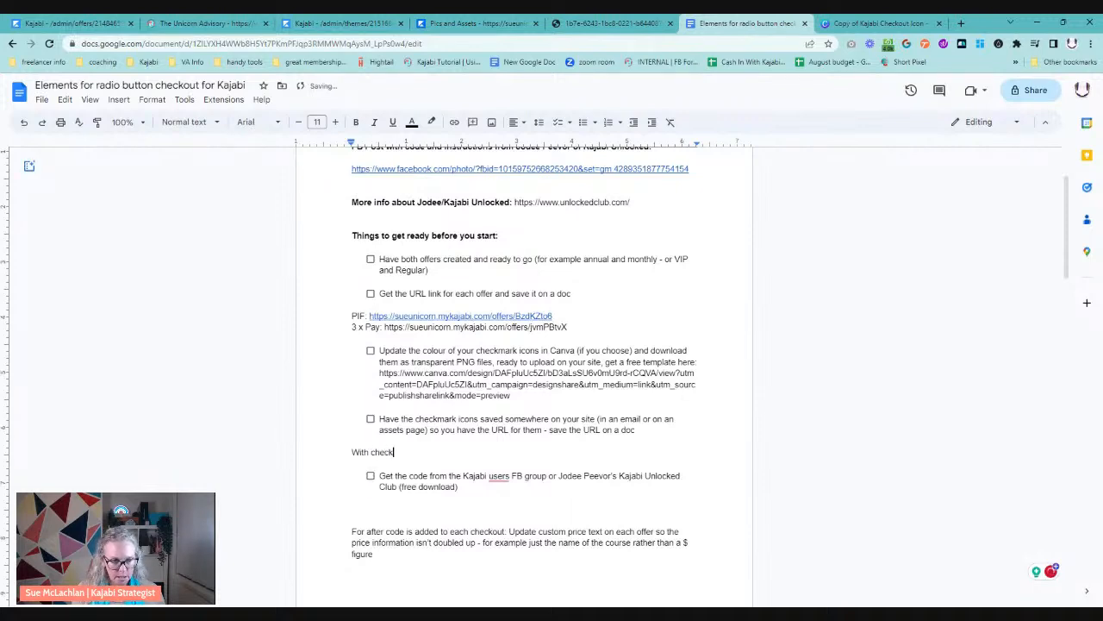
pyautogui.write('.')
pyautogui.hotkey('ctrl', 'v')
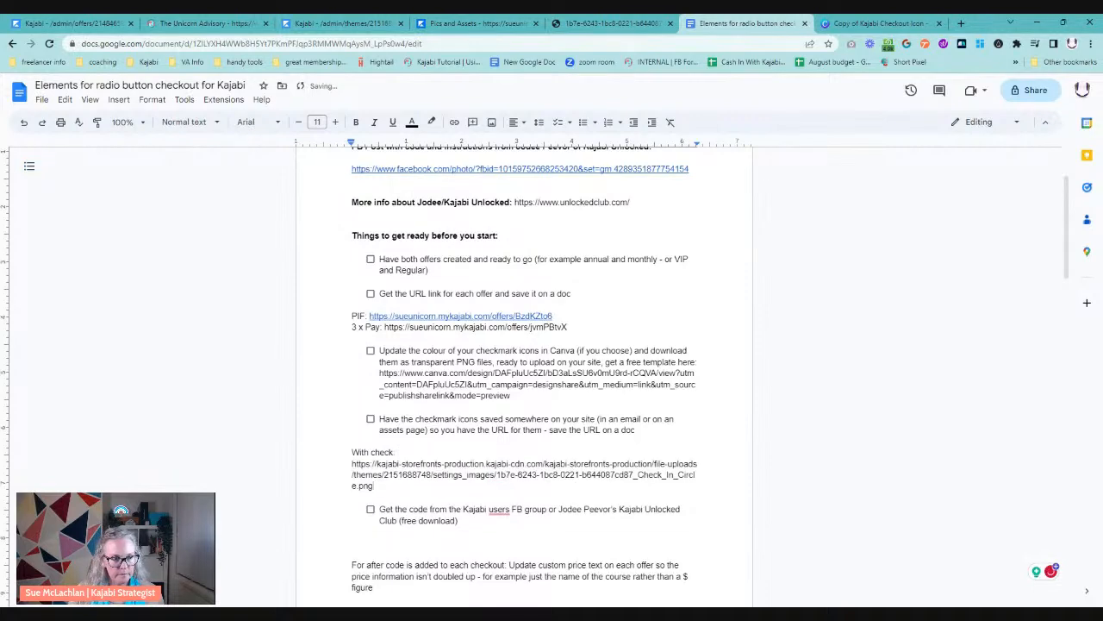
# Add a "Circle only" label on a separate line below the checkmark image's URL
pyautogui.press('Return')
pyautogui.press('Return')
pyautogui.press('Return')
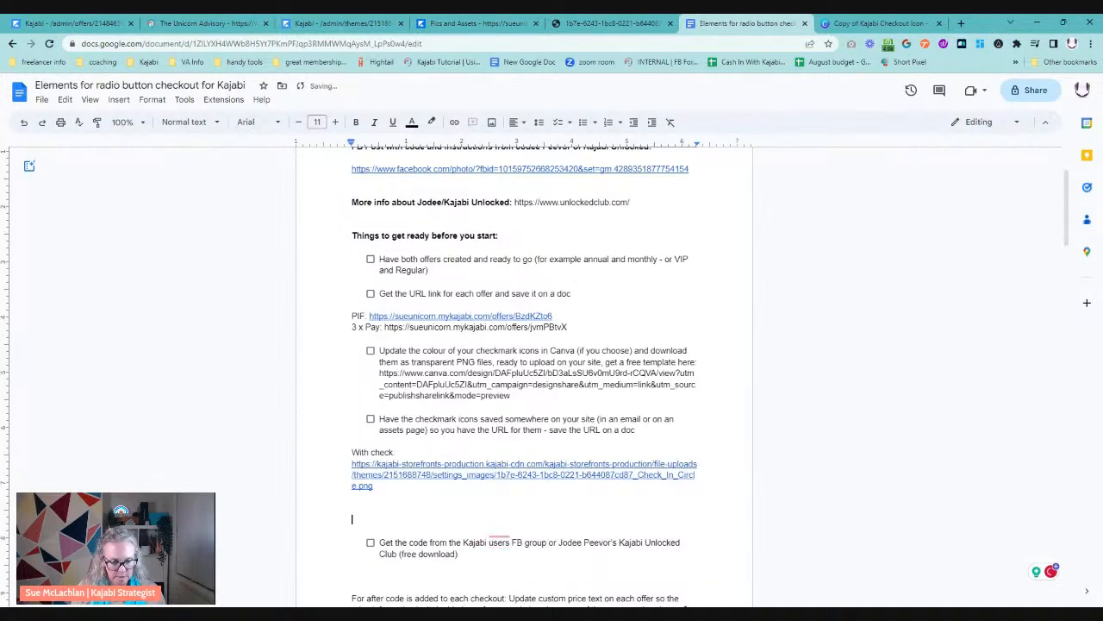
pyautogui.write('Cir')
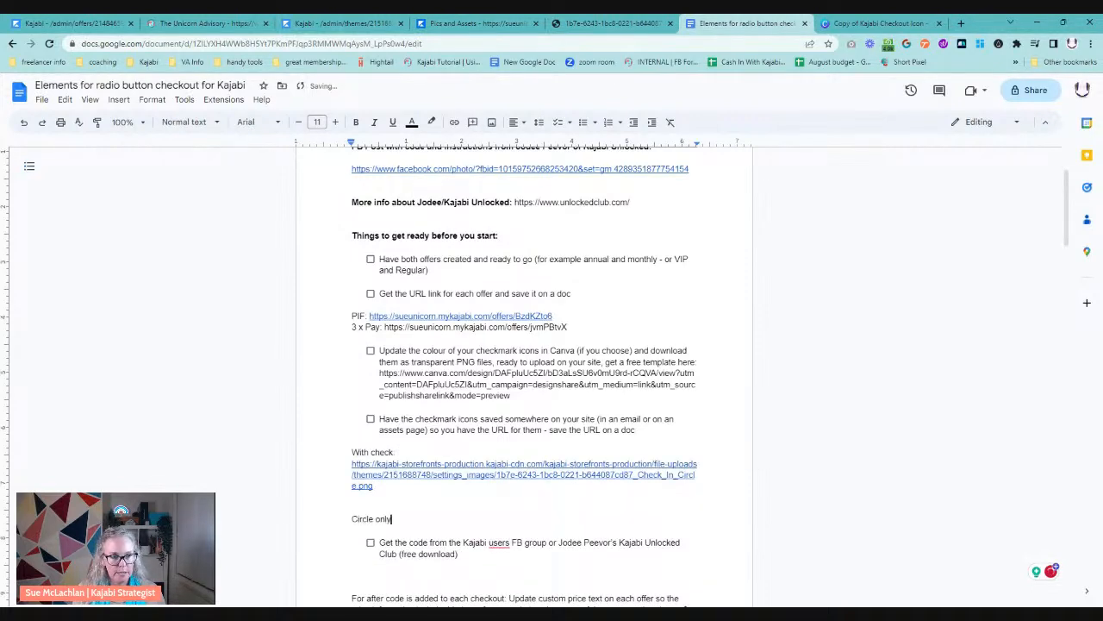
pyautogui.write('cle only')
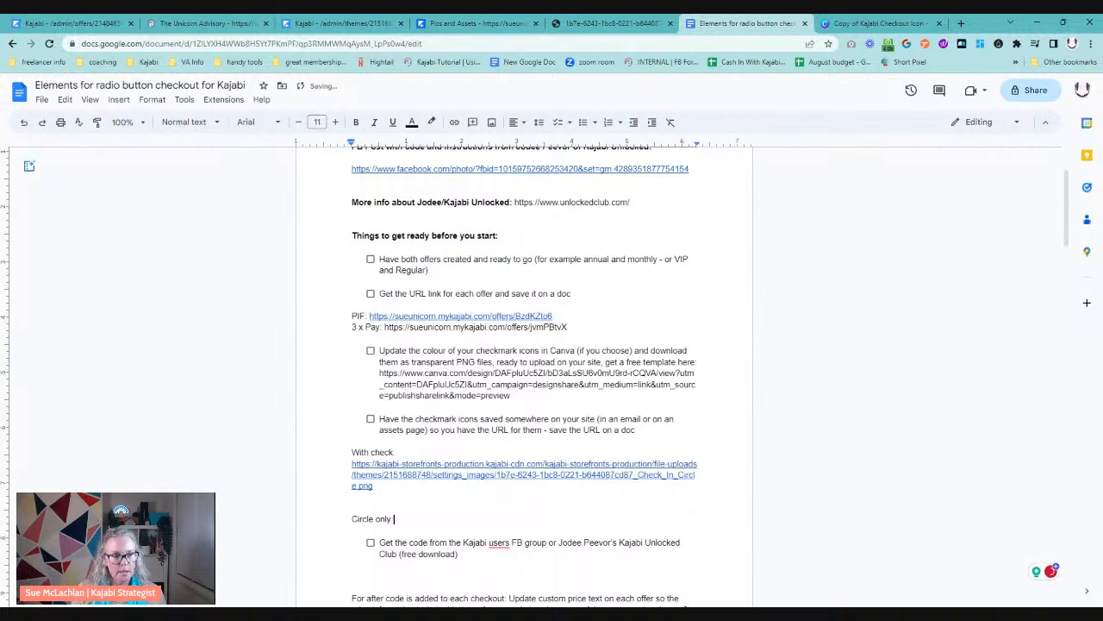
# Return to the page preview, open the empty circle image in its own browser tab and copy its URL
pyautogui.click(474, 23)
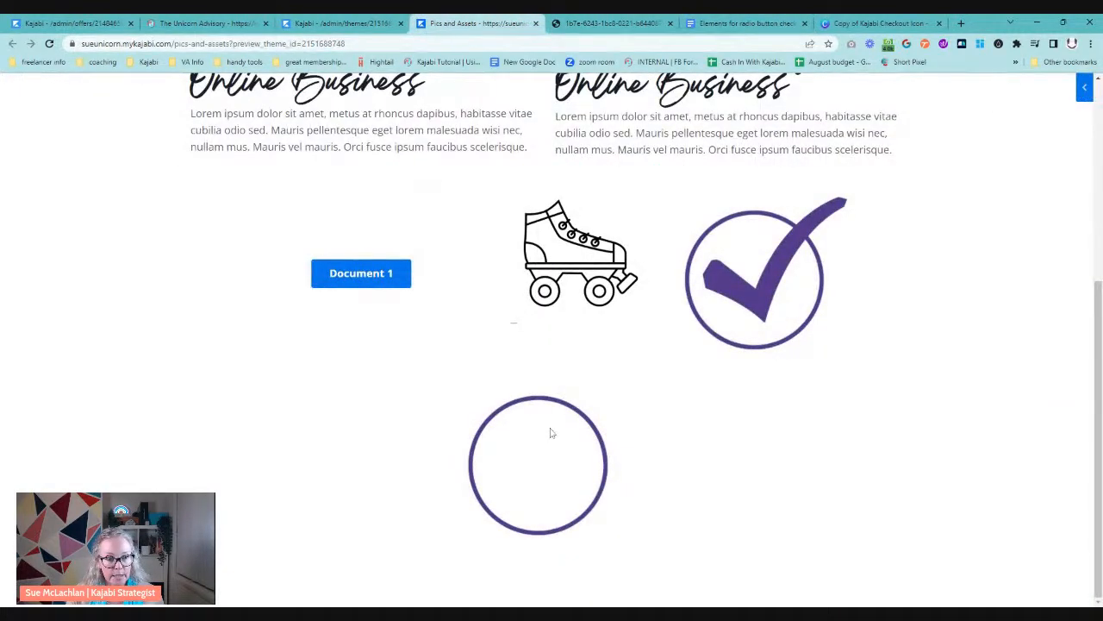
pyautogui.rightClick(552, 432)
pyautogui.click(590, 445)
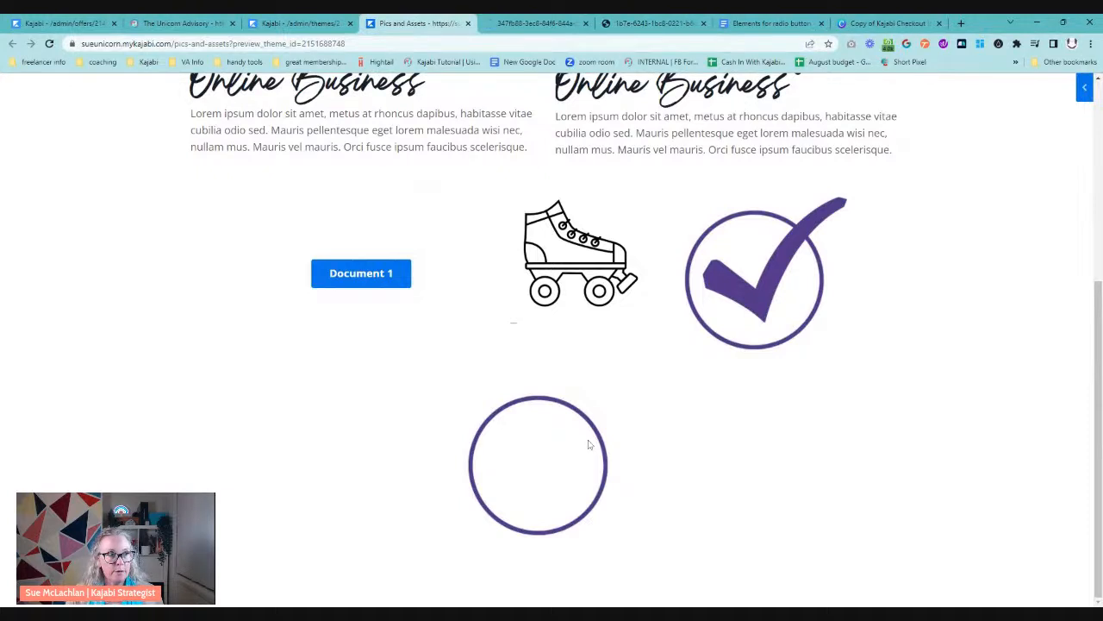
pyautogui.click(533, 24)
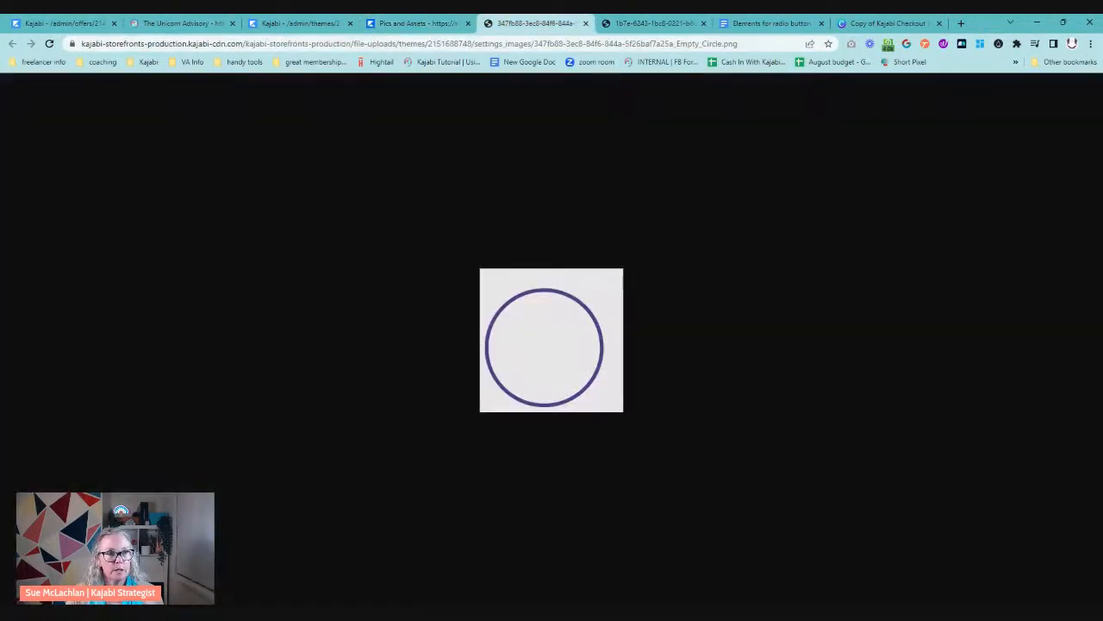
pyautogui.click(535, 44)
pyautogui.hotkey('ctrl', 'c')
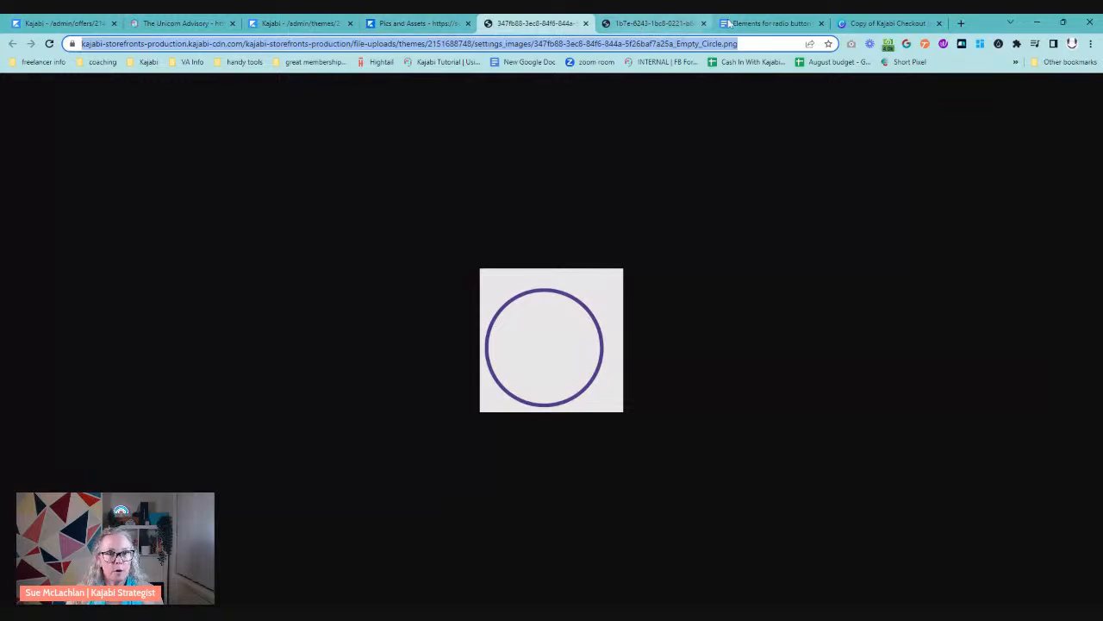
# In the Google Docs checklist, paste the empty circle image's URL under "Circle only:" as a link, followed by a blank line
pyautogui.click(767, 24)
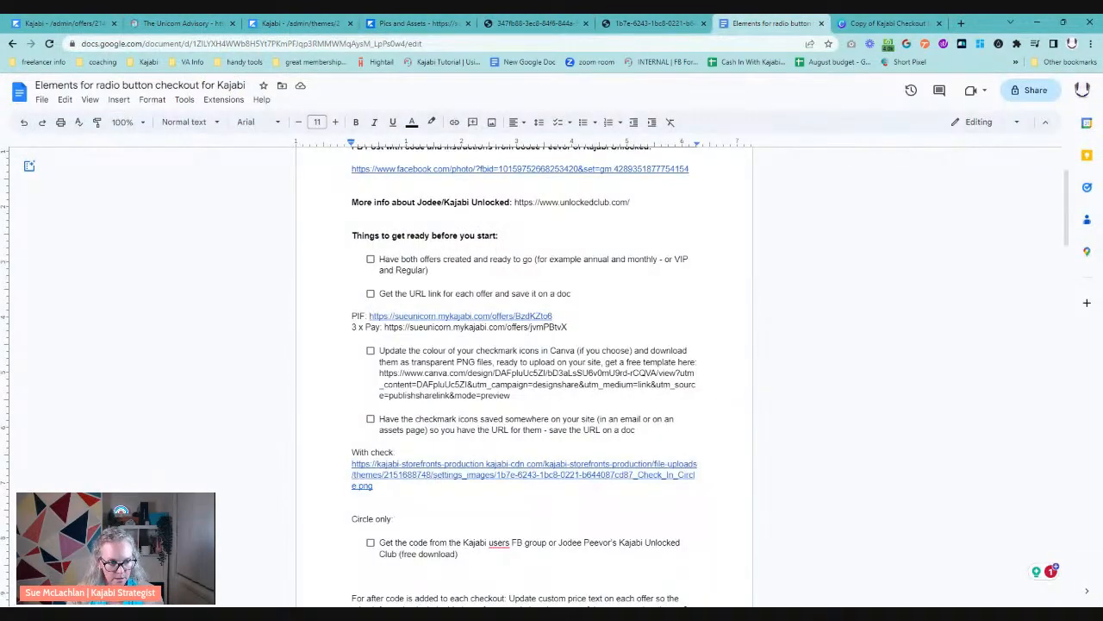
pyautogui.press('Return')
pyautogui.hotkey('ctrl', 'v')
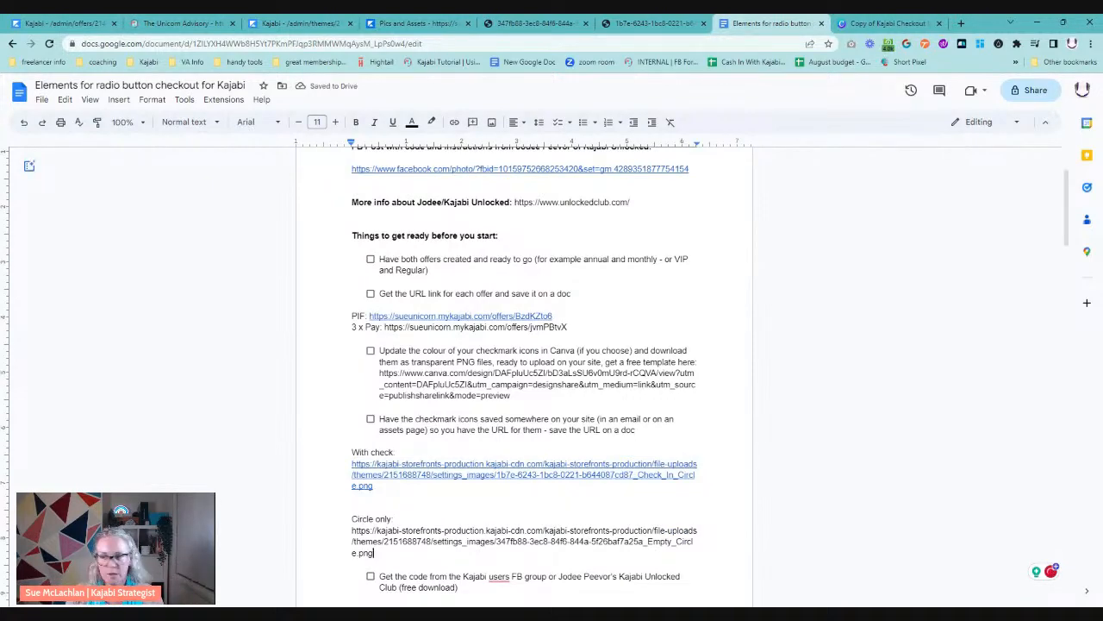
pyautogui.scroll(-2, 524, 374)
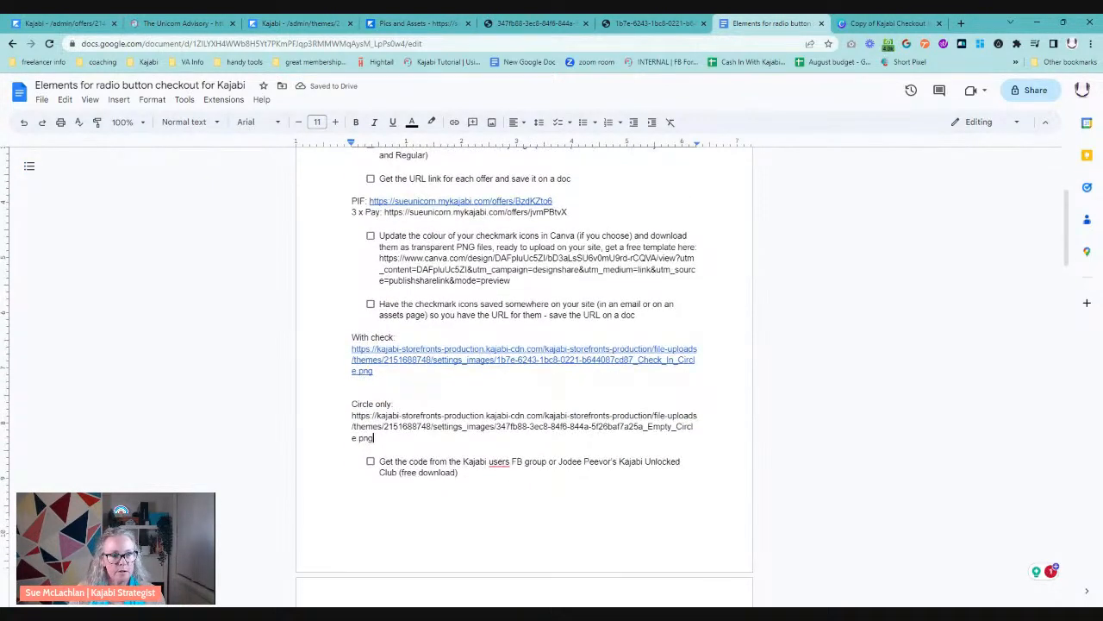
pyautogui.press('Return')
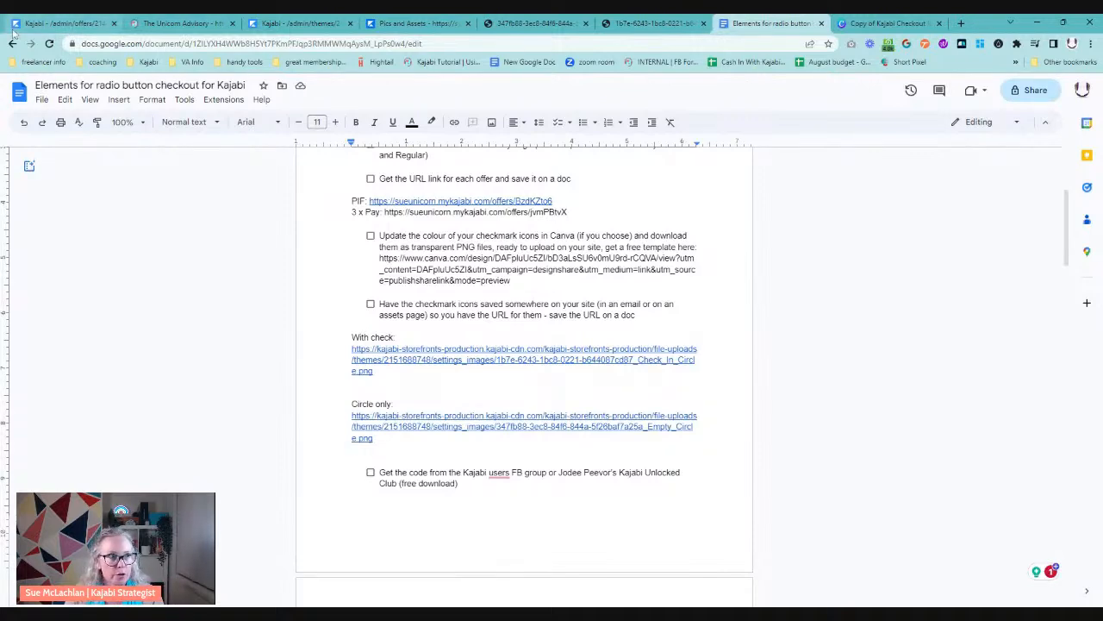
# Back in Kajabi, exit the page editor and open the My Awesome Course (PIF $497) offer from the sales offers
pyautogui.click(318, 25)
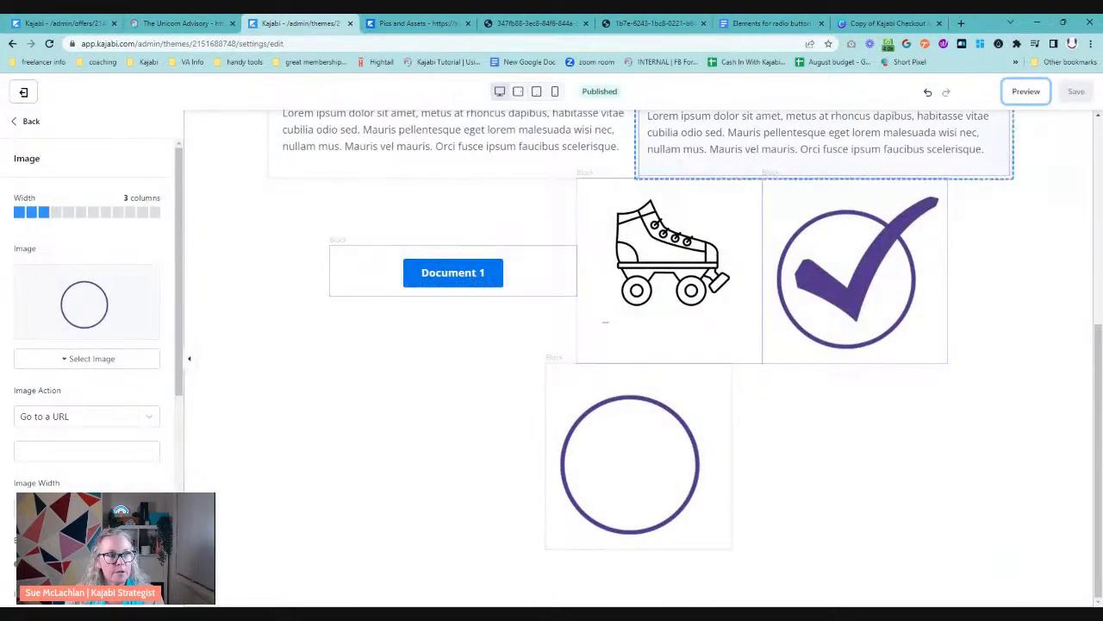
pyautogui.click(24, 92)
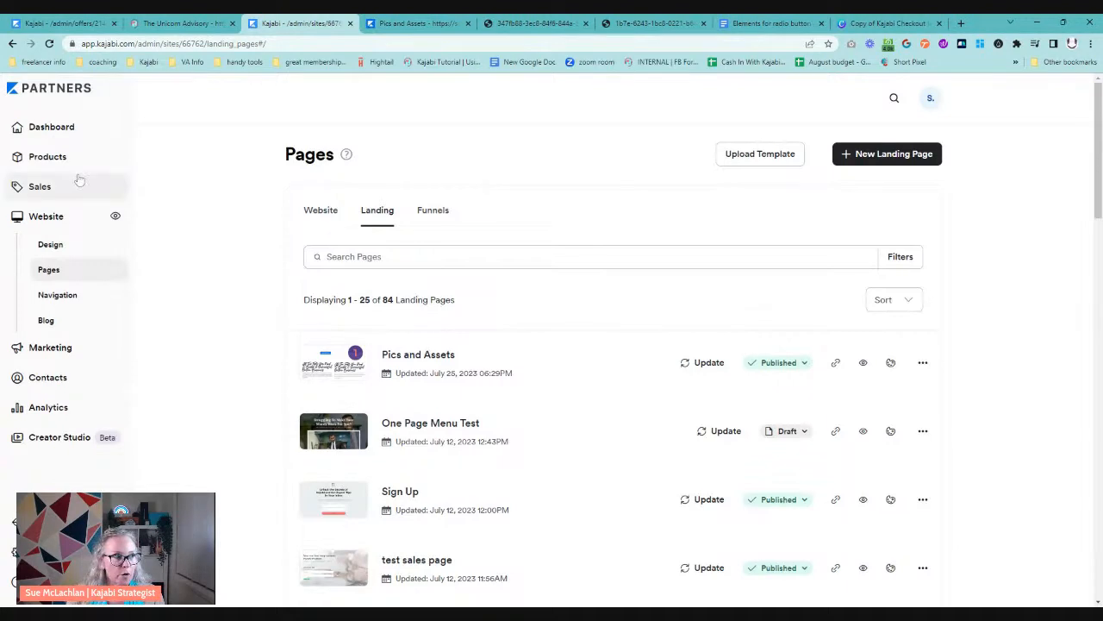
pyautogui.click(49, 188)
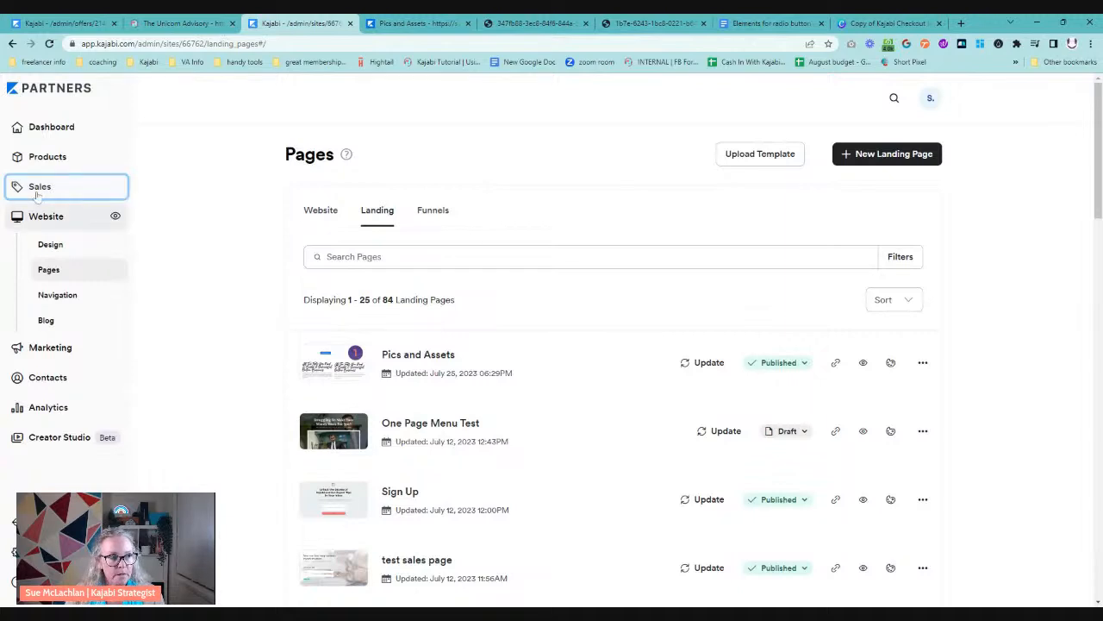
pyautogui.click(39, 190)
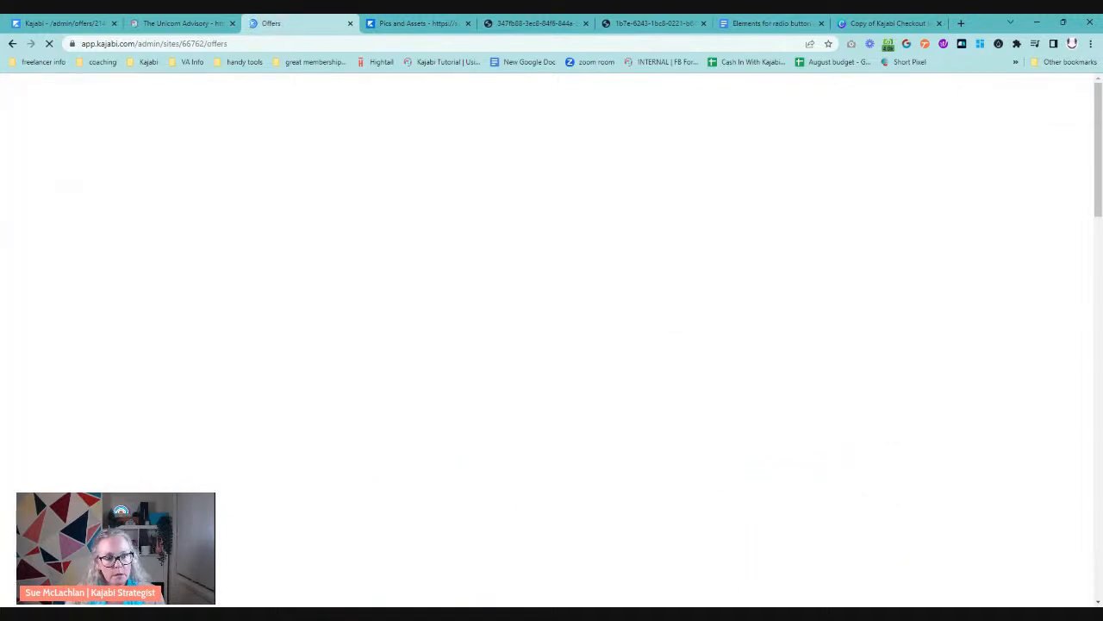
pyautogui.scroll(-2, 434, 339)
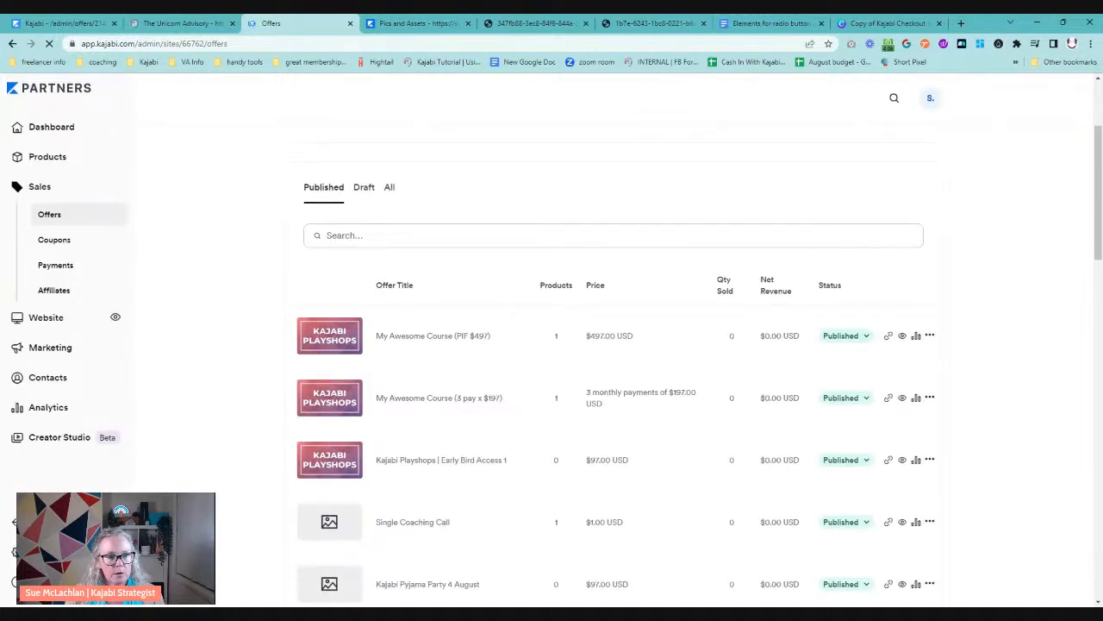
pyautogui.click(433, 338)
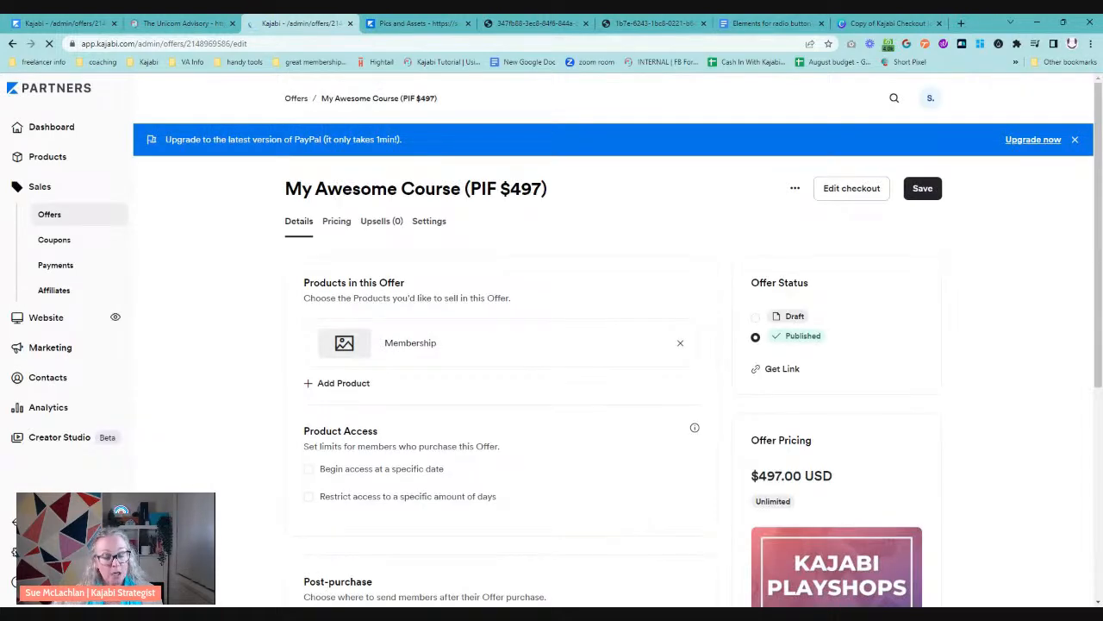
# In the Google Docs checklist, review the "Code for each offer" section with its list of required changes and copy the whole code block
pyautogui.click(767, 23)
pyautogui.scroll(-10, 524, 345)
pyautogui.scroll(-15, 524, 380)
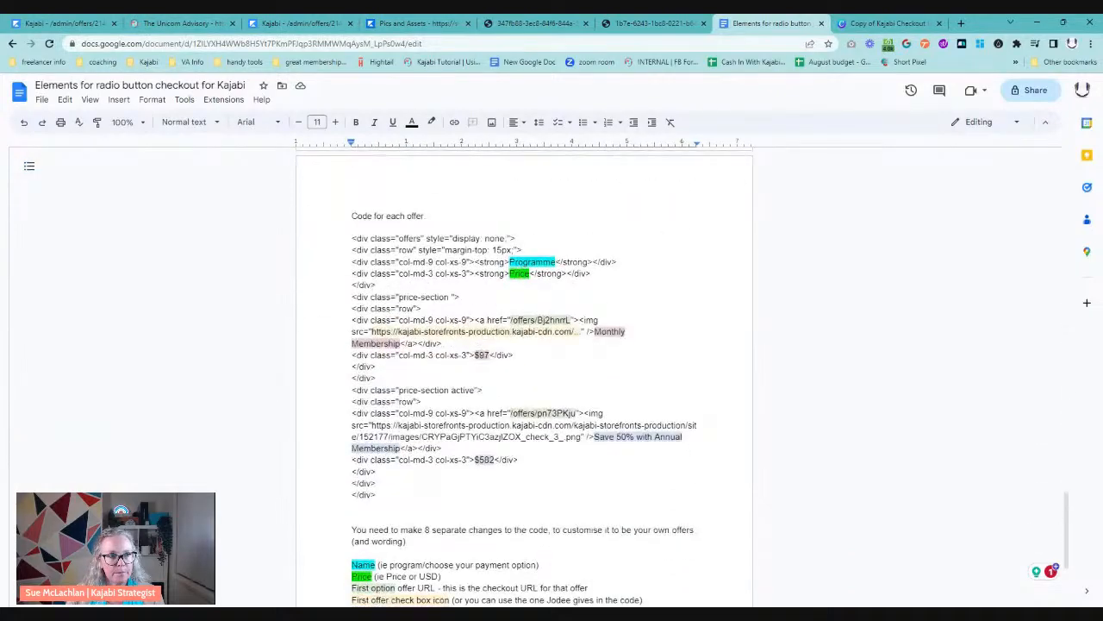
pyautogui.scroll(-1, 524, 379)
pyautogui.click(352, 181)
pyautogui.moveTo(352, 181); pyautogui.dragTo(376, 437)
pyautogui.click(601, 262)
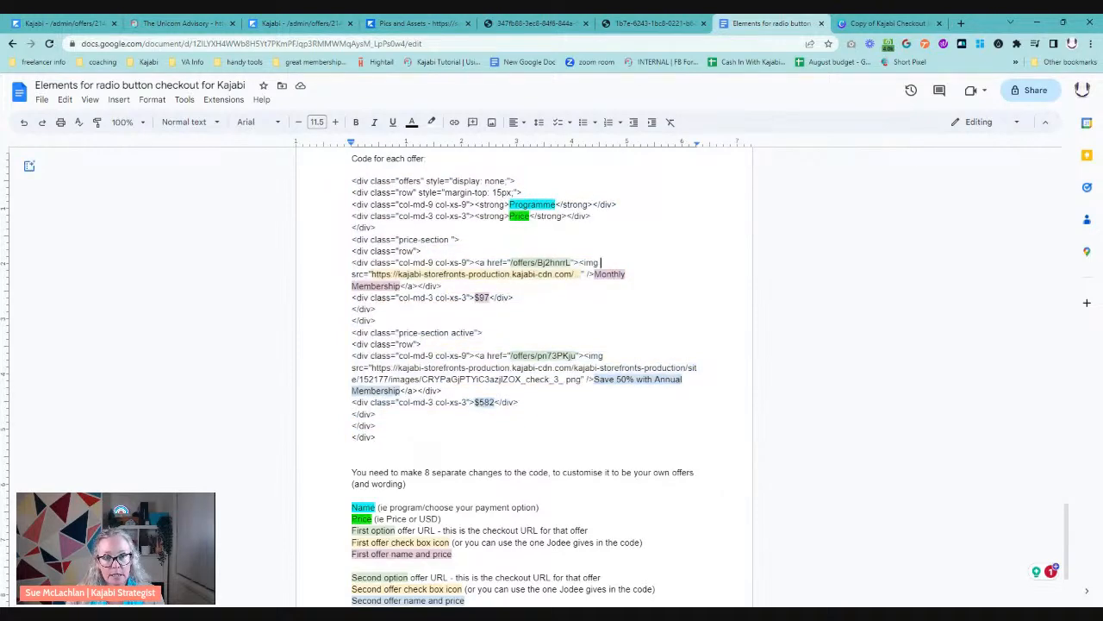
pyautogui.scroll(-1, 524, 379)
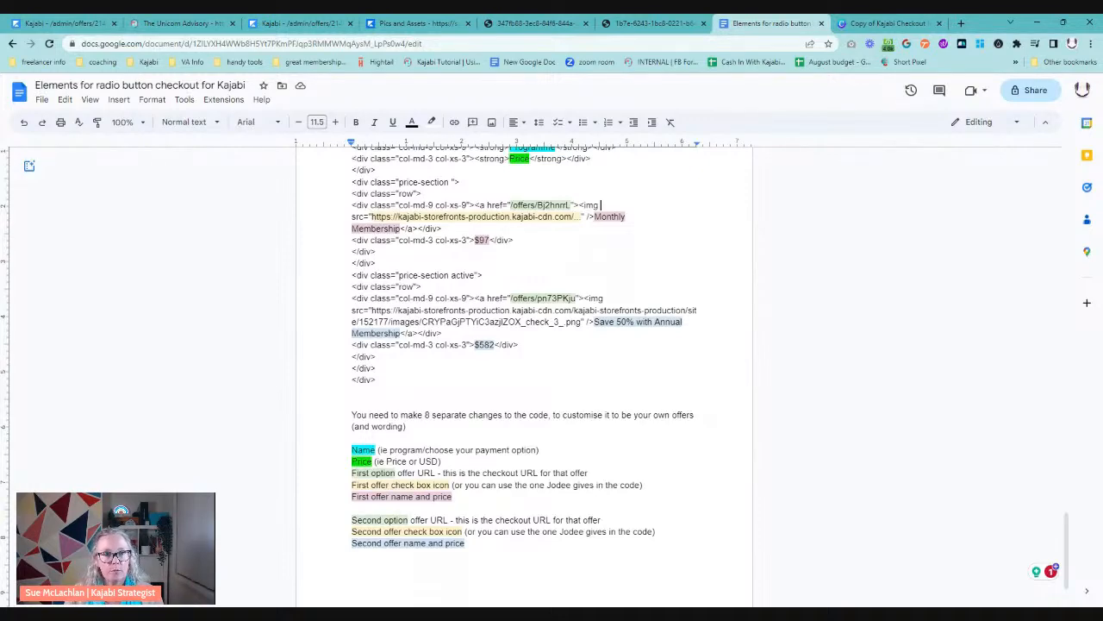
pyautogui.scroll(3, 524, 370)
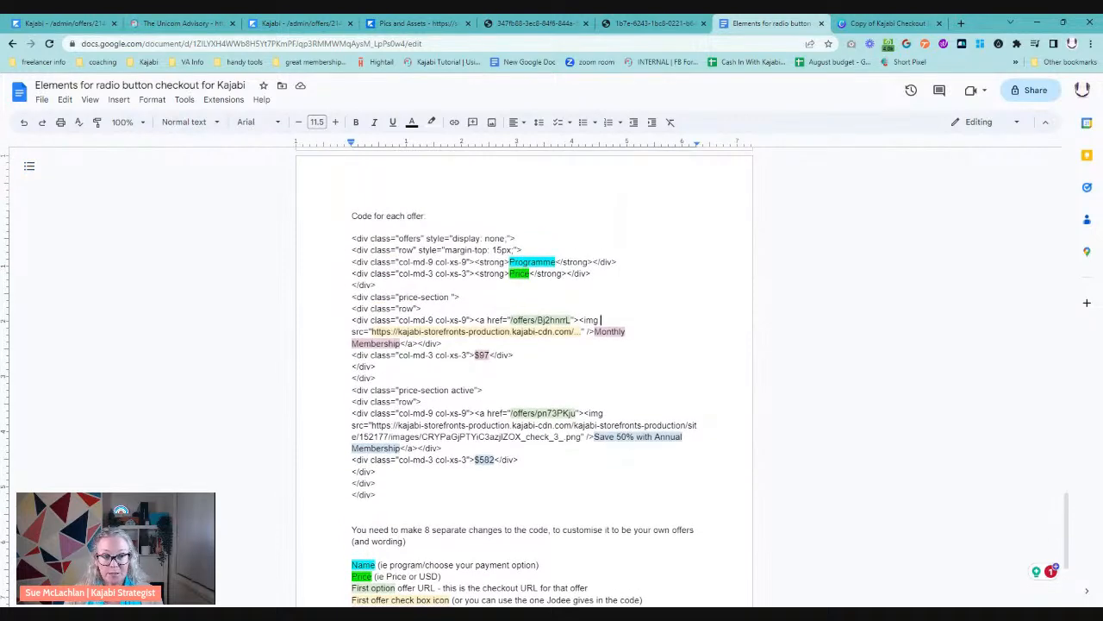
pyautogui.moveTo(351, 238); pyautogui.dragTo(376, 495)
pyautogui.hotkey('ctrl', 'c')
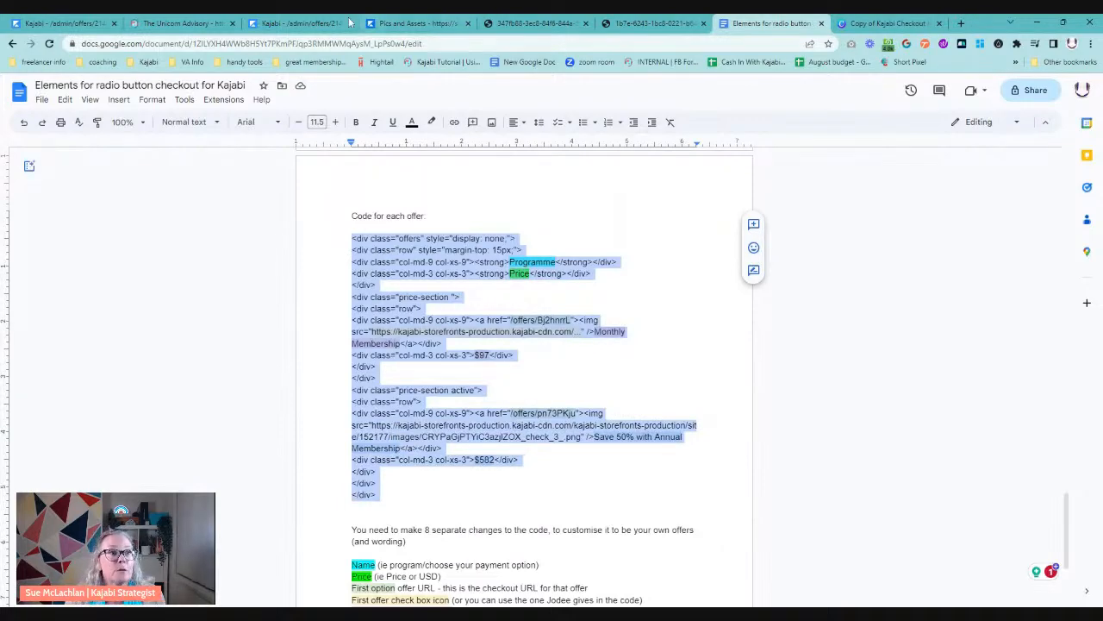
# Return to the Kajabi offer, open its checkout for editing and show the page content settings
pyautogui.click(299, 23)
pyautogui.click(858, 189)
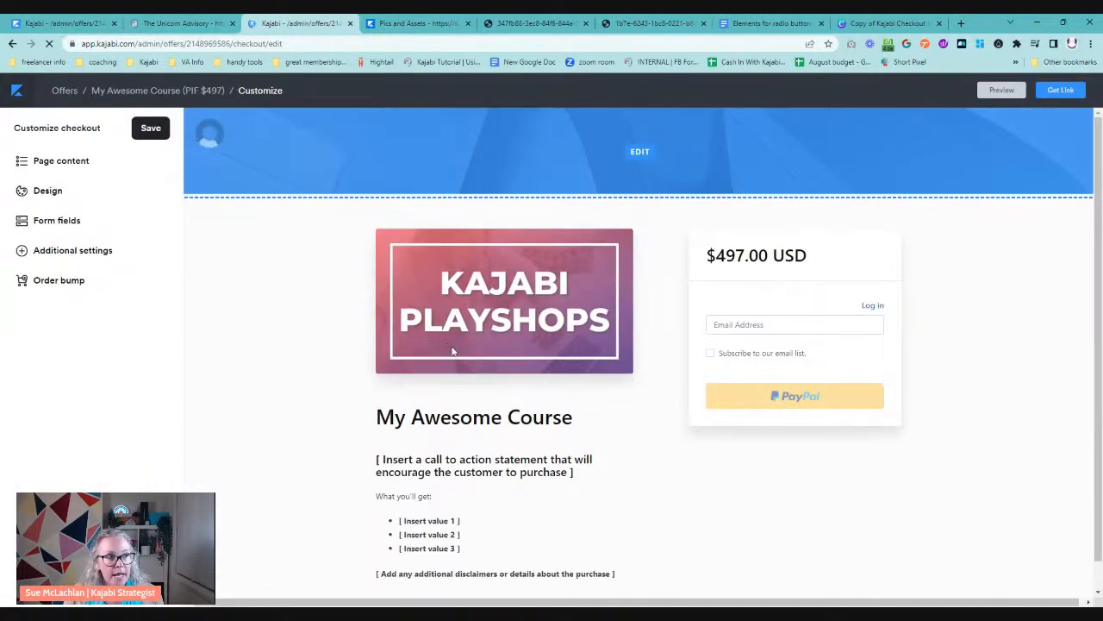
pyautogui.scroll(-1, 496, 328)
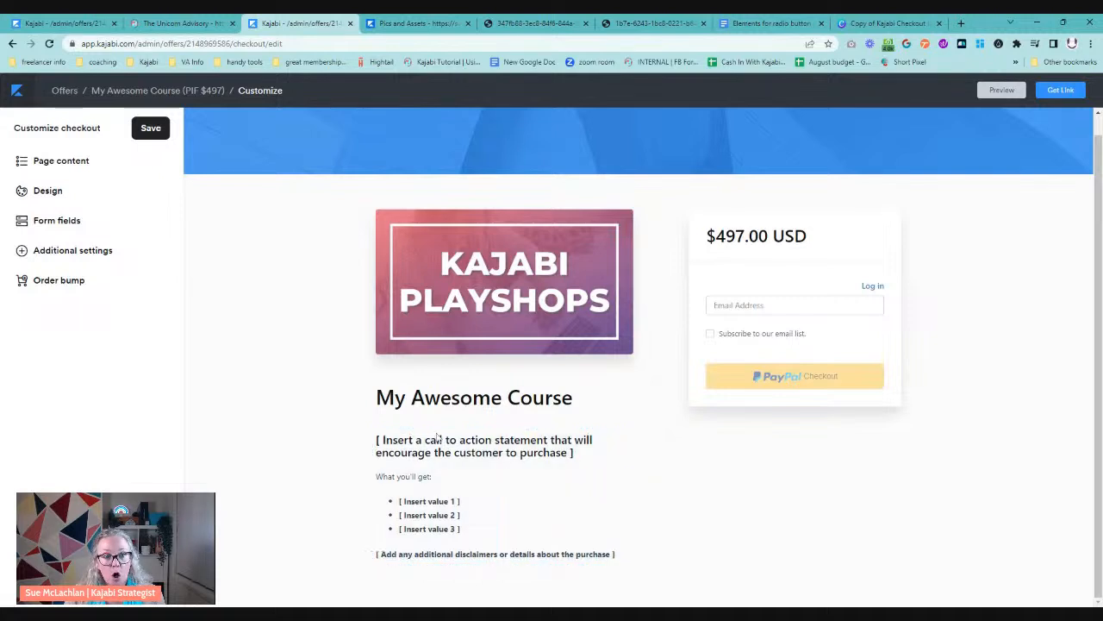
pyautogui.click(76, 162)
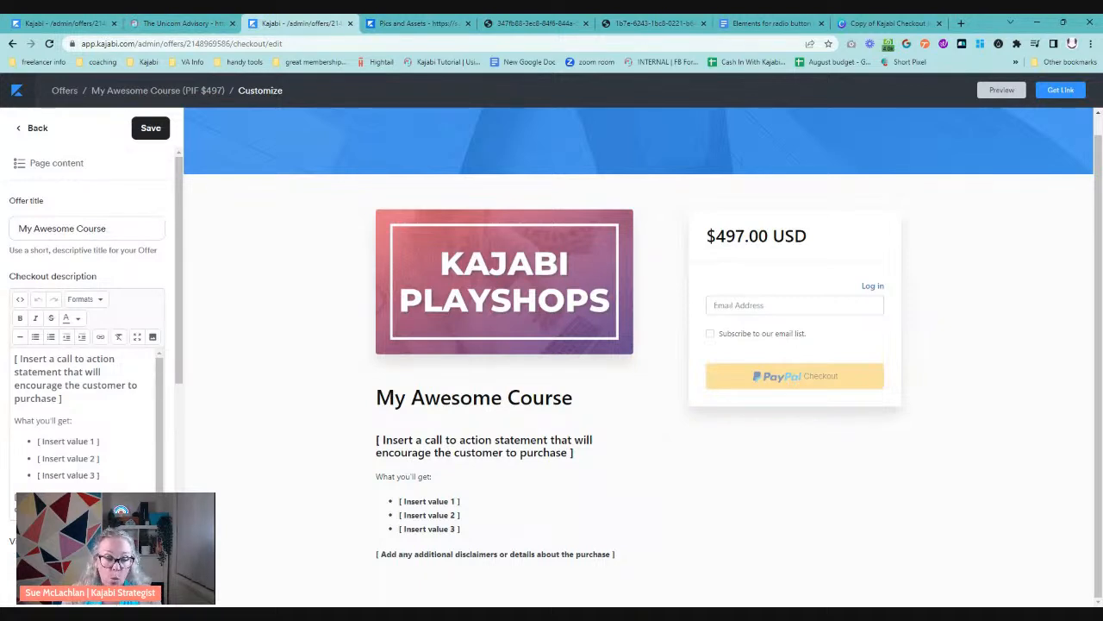
# Insert the copied offer code above the existing HTML in the checkout description's source code and save the checkout
pyautogui.click(18, 300)
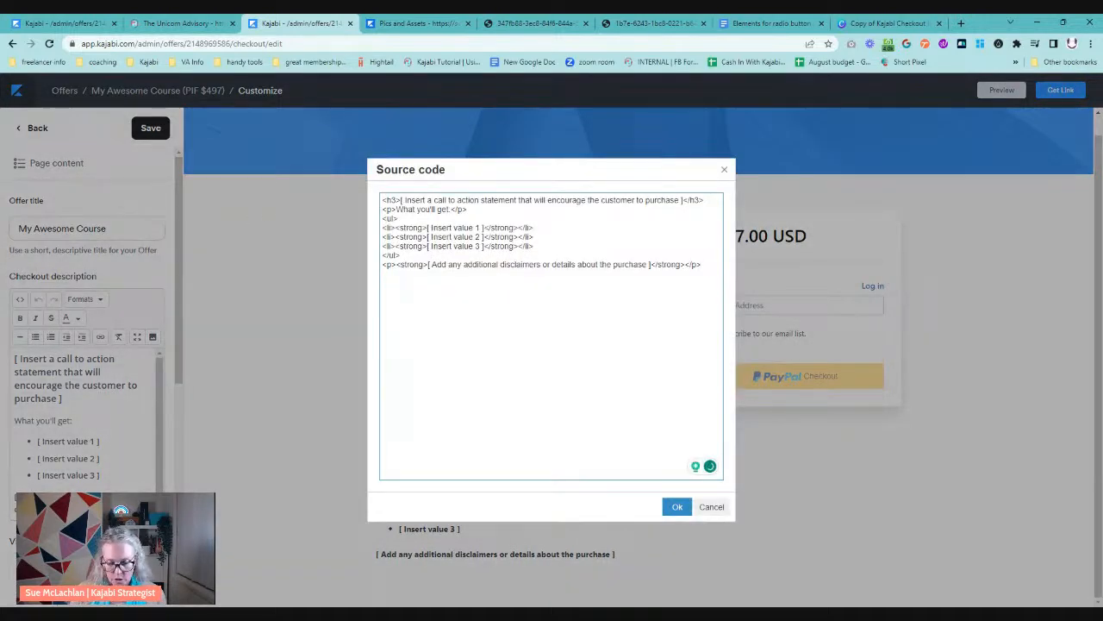
pyautogui.press('Return')
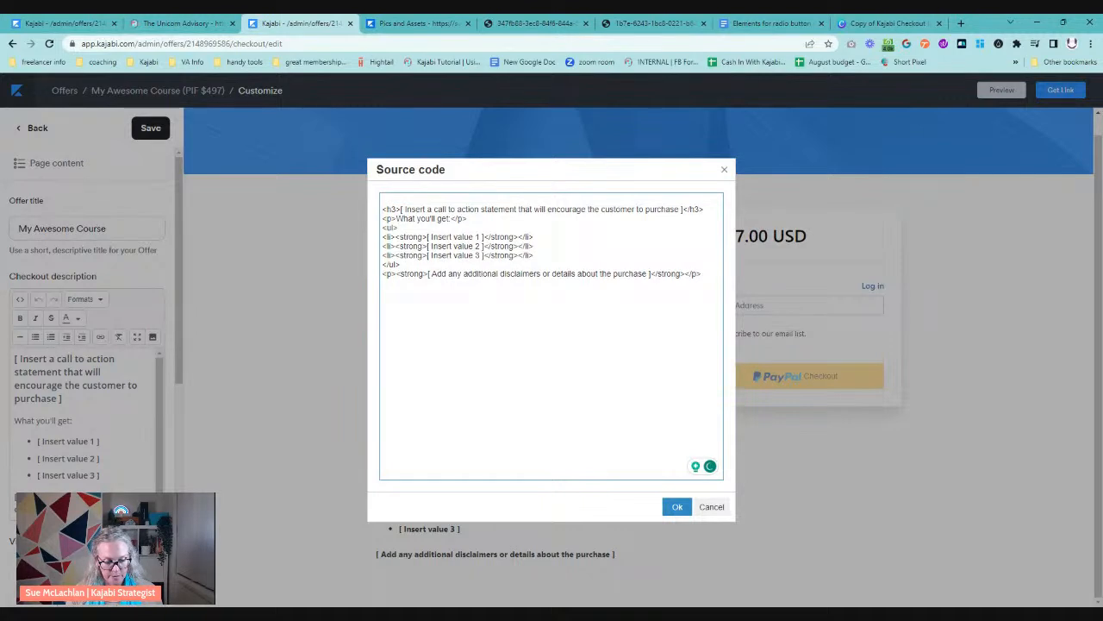
pyautogui.hotkey('ctrl', 'v')
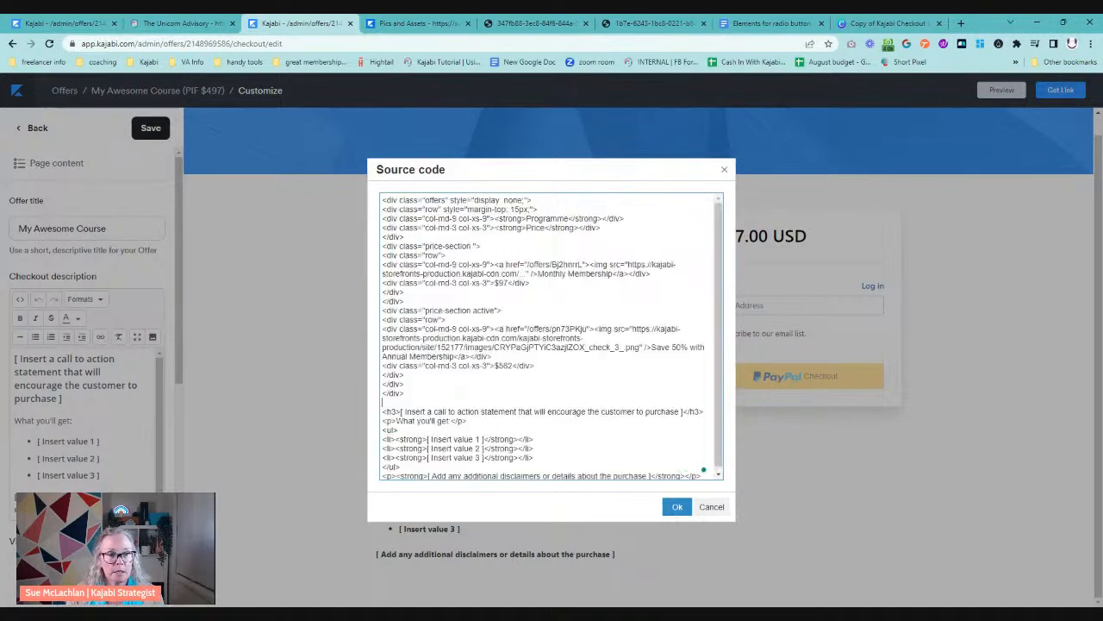
pyautogui.click(677, 508)
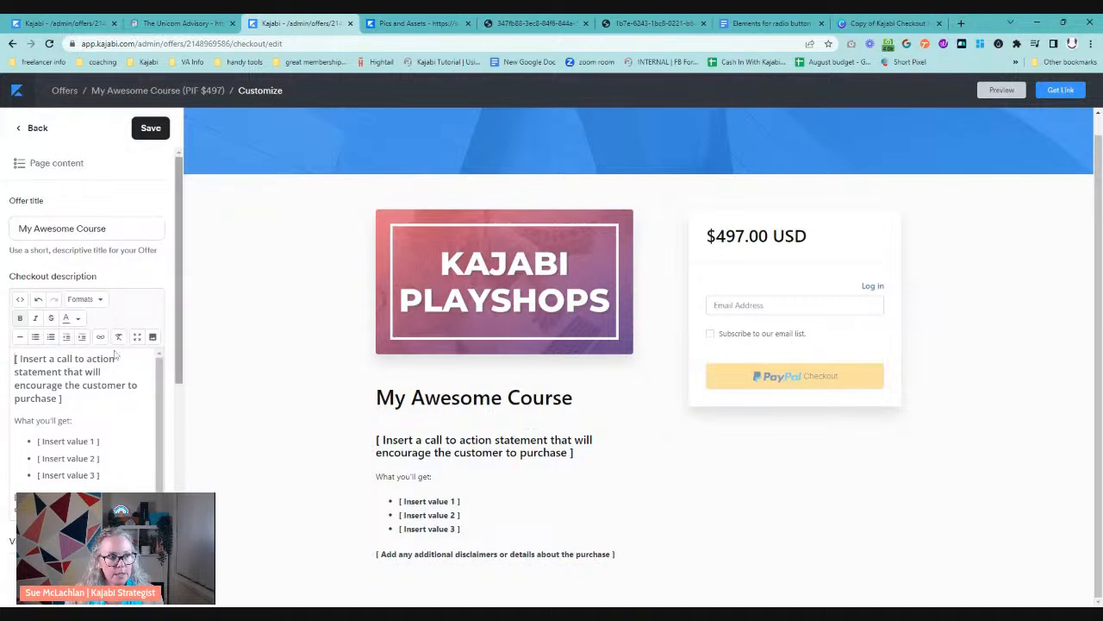
pyautogui.click(149, 130)
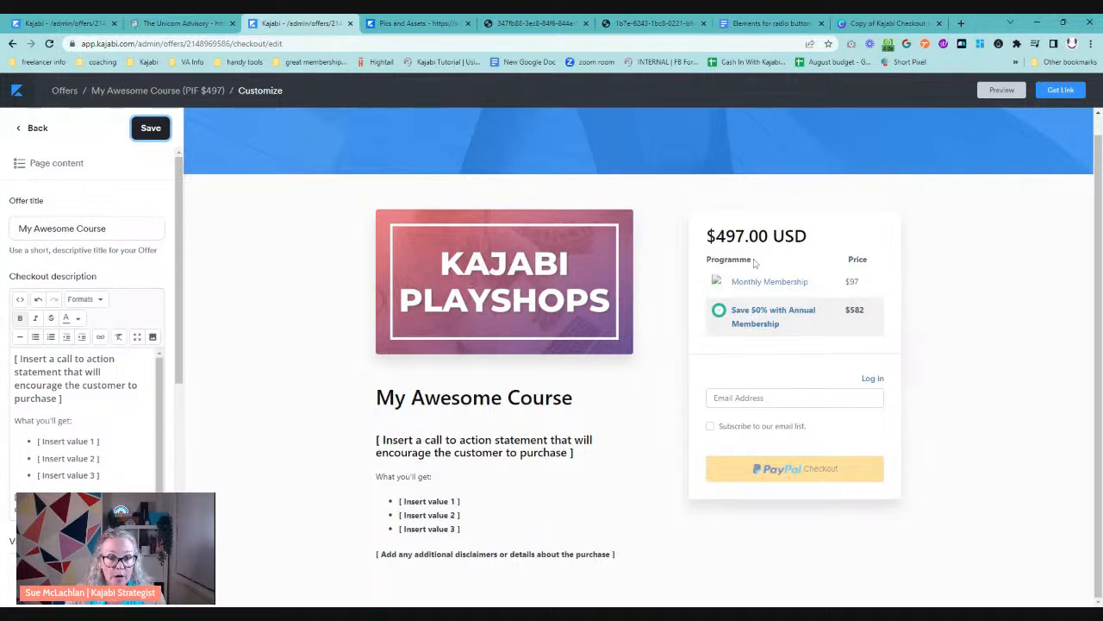
# Reopen the checkout description's source code, move its dialog clear of the pricing preview, and check the highlighted placeholders in the Google Docs code
pyautogui.moveTo(848, 260); pyautogui.dragTo(876, 264)
pyautogui.click(881, 262)
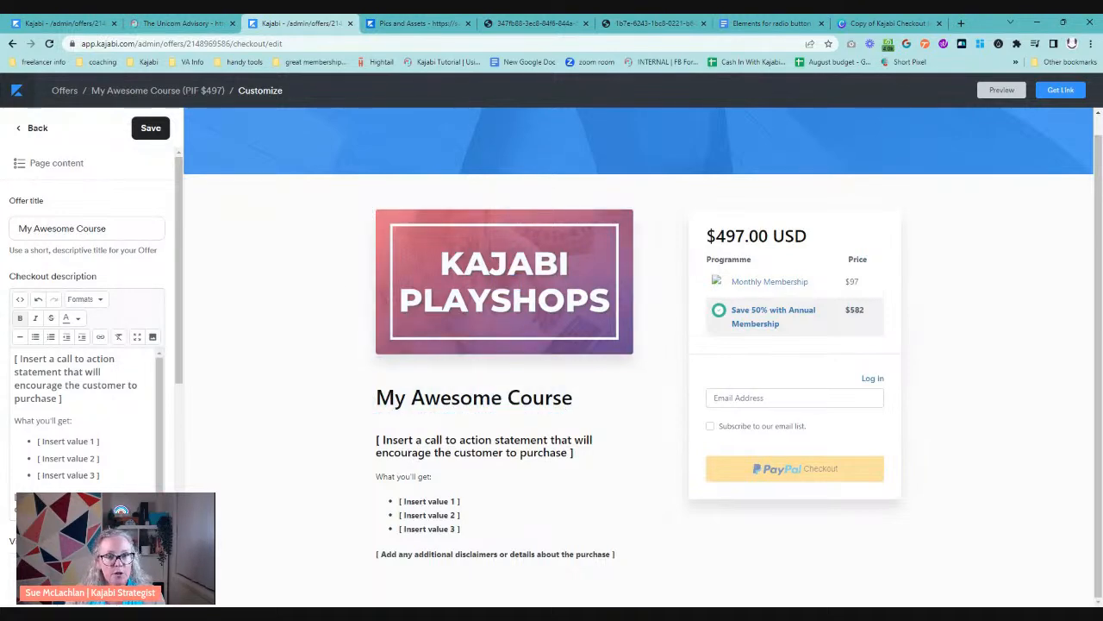
pyautogui.click(20, 299)
pyautogui.moveTo(476, 169); pyautogui.dragTo(358, 178)
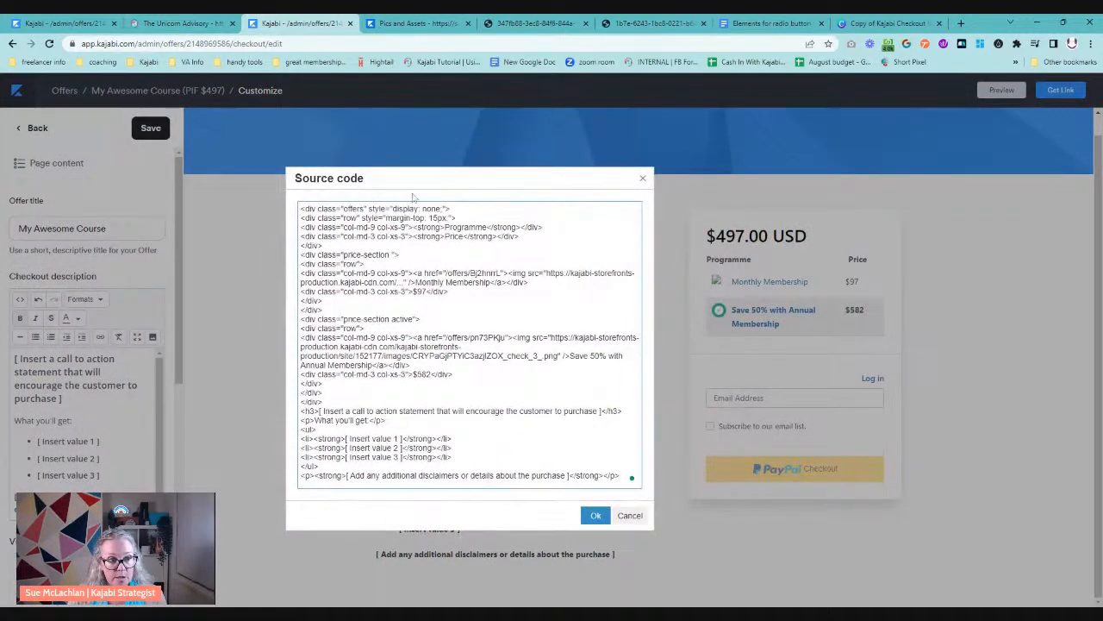
pyautogui.click(772, 24)
pyautogui.click(461, 250)
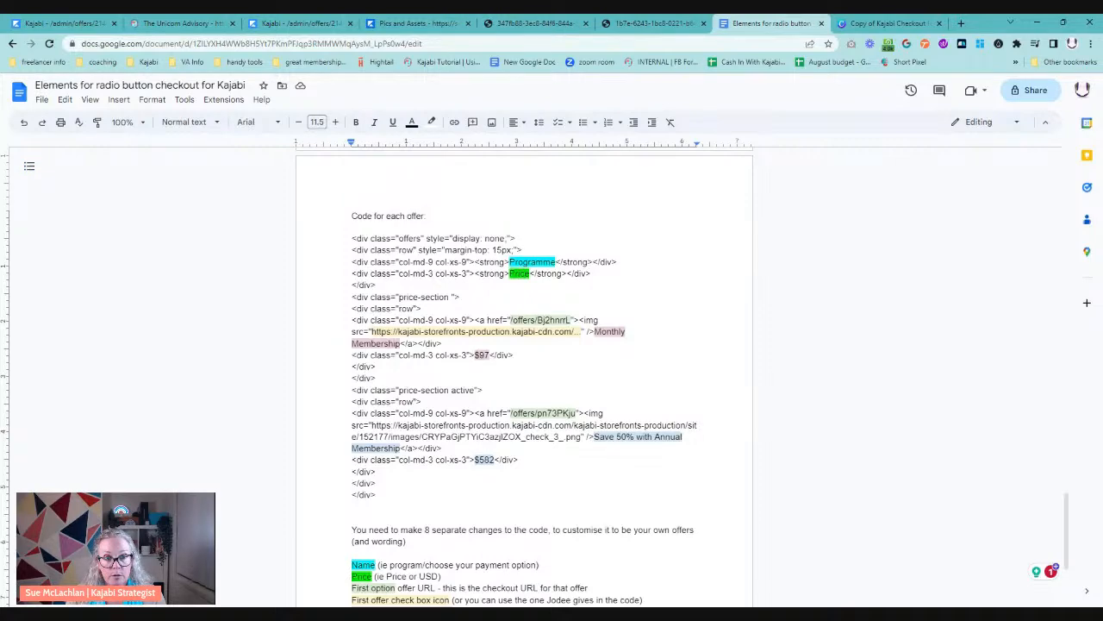
pyautogui.click(853, 24)
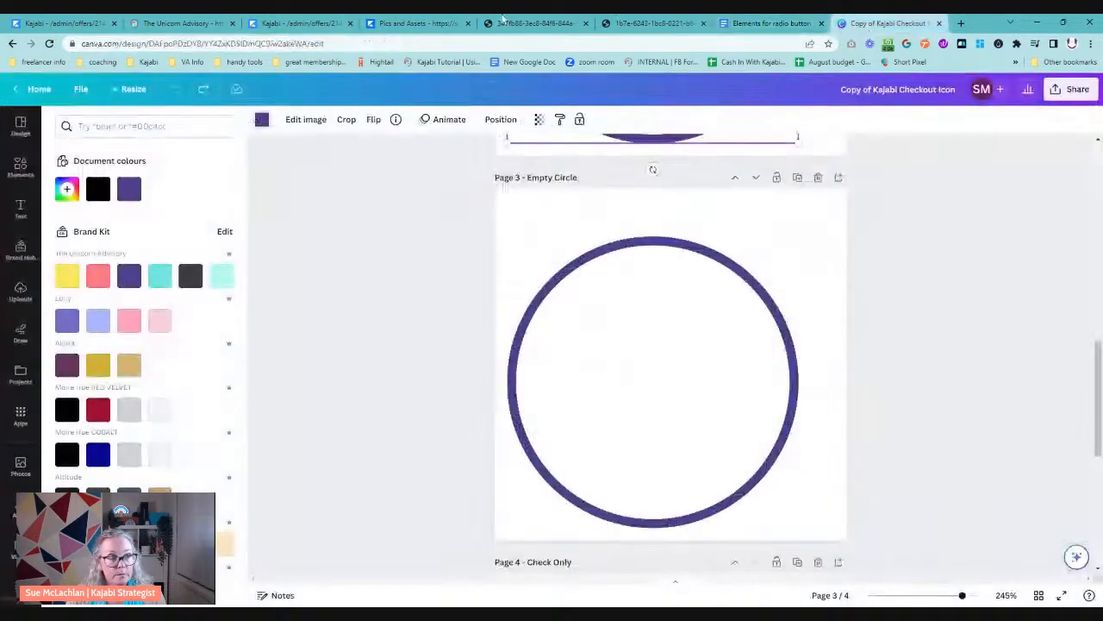
pyautogui.click(301, 23)
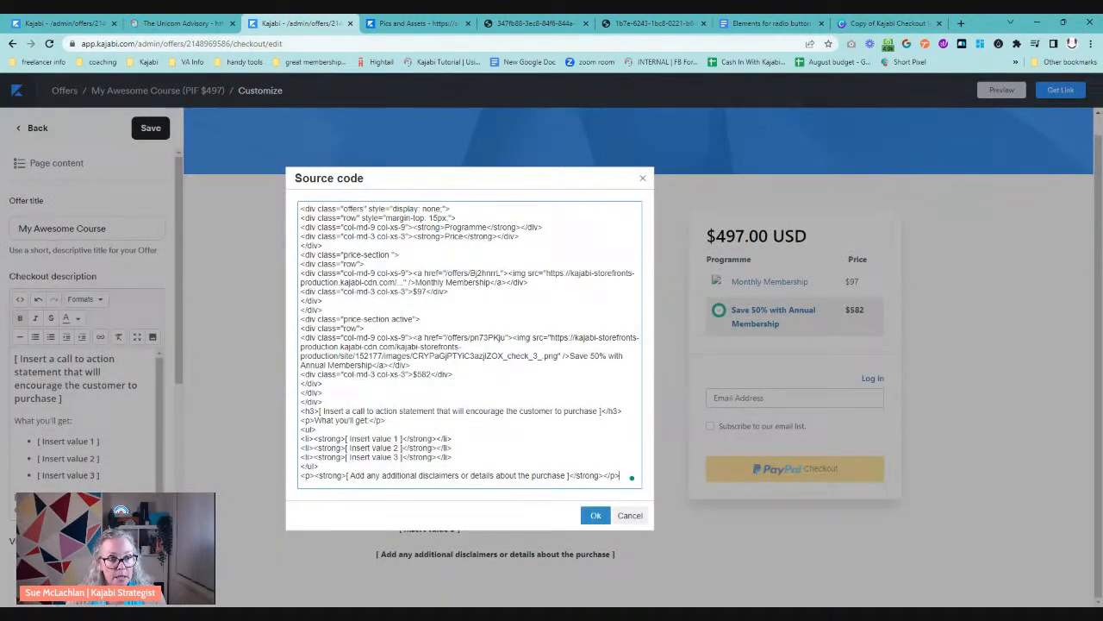
# Replace the heading text "Programme" in the source code with "Choose Your Pricing Option"
pyautogui.moveTo(445, 227); pyautogui.dragTo(487, 227)
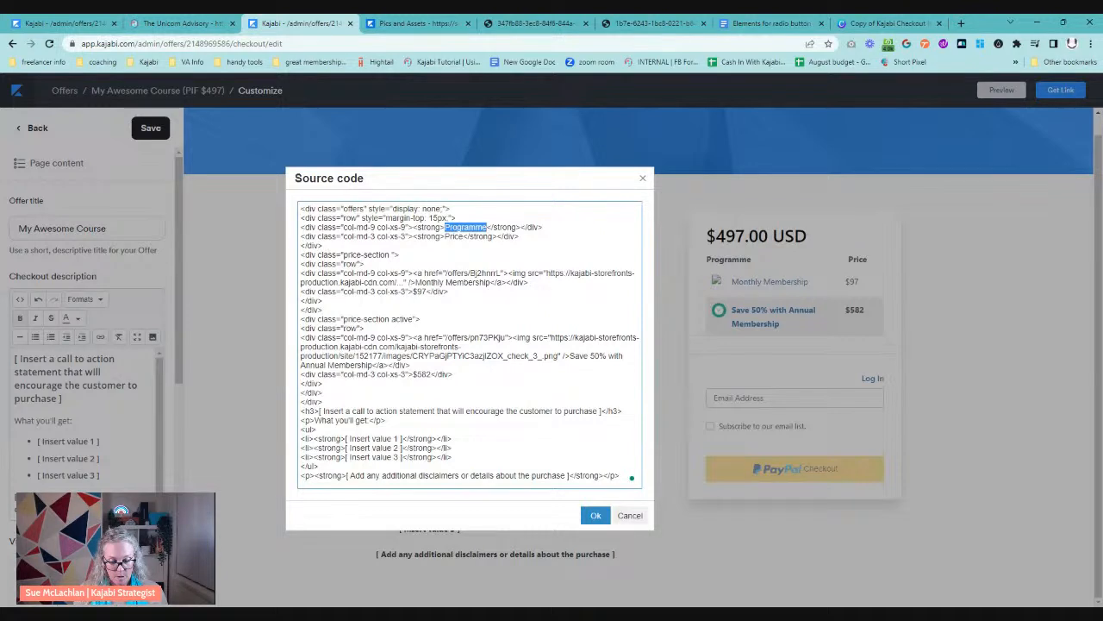
pyautogui.write('Choo')
pyautogui.write('se Your Pricing ')
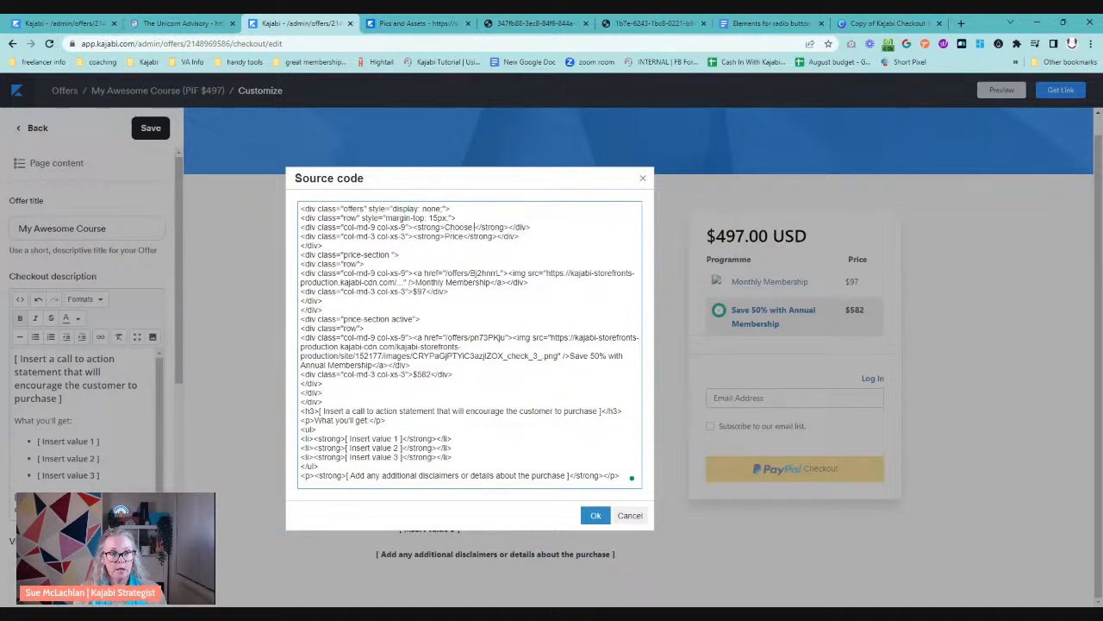
pyautogui.write('Option')
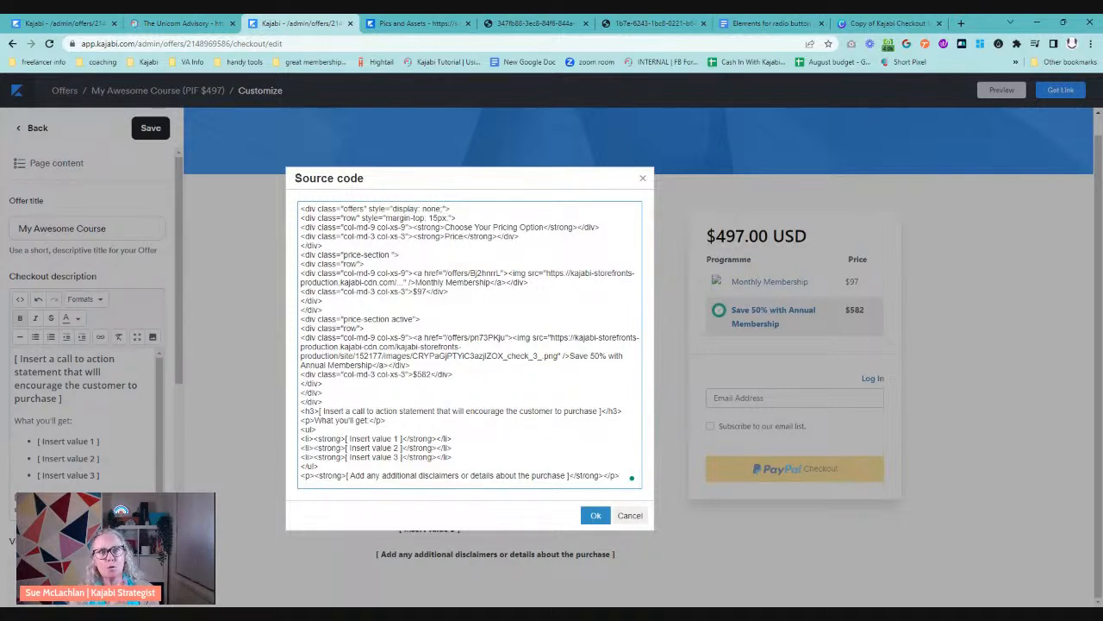
# Extend the price column heading to "Price USD", apply the source code and save the checkout
pyautogui.write('$')
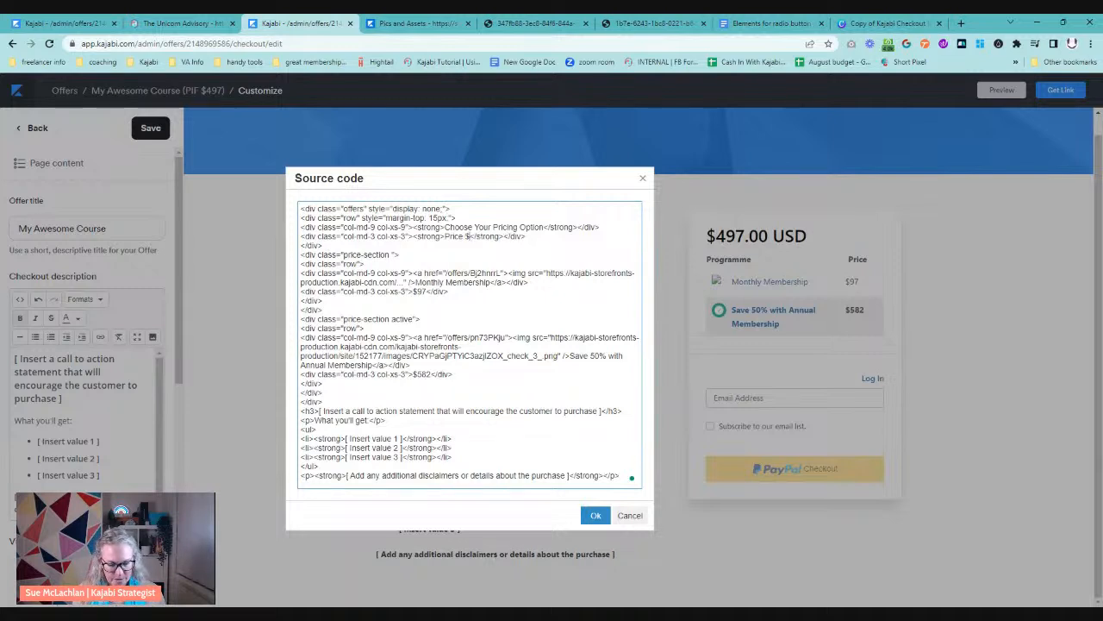
pyautogui.press('BackSpace')
pyautogui.write('USD')
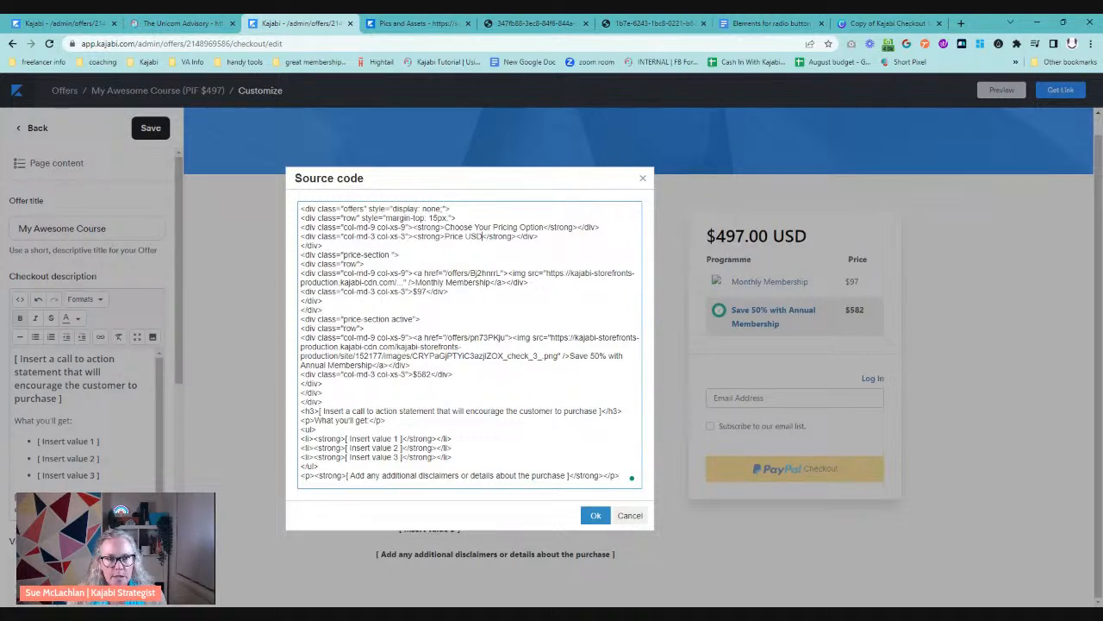
pyautogui.click(595, 514)
pyautogui.click(151, 128)
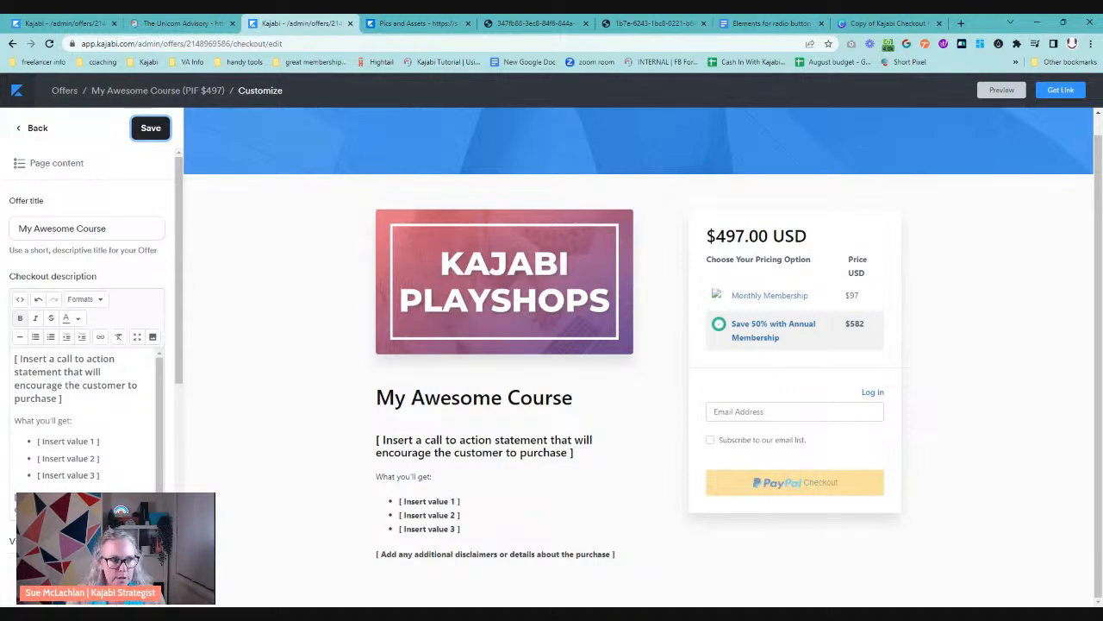
# Shorten the price column heading in the checkout description's source code to "USD", apply it and save the checkout
pyautogui.click(20, 300)
pyautogui.moveTo(525, 227); pyautogui.dragTo(546, 227)
pyautogui.press('BackSpace')
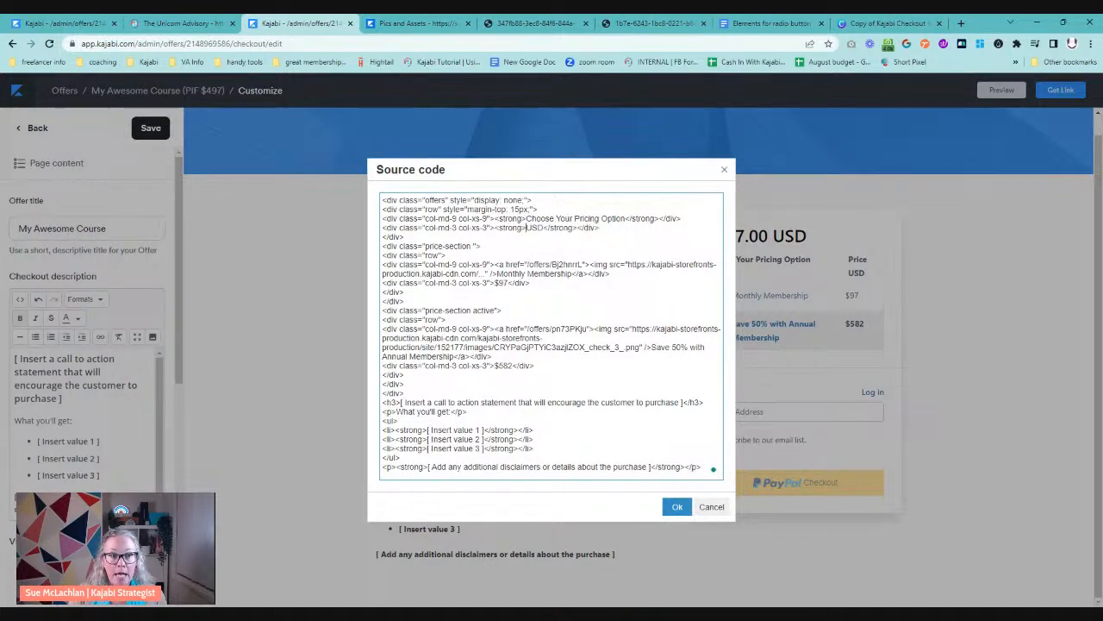
pyautogui.click(678, 507)
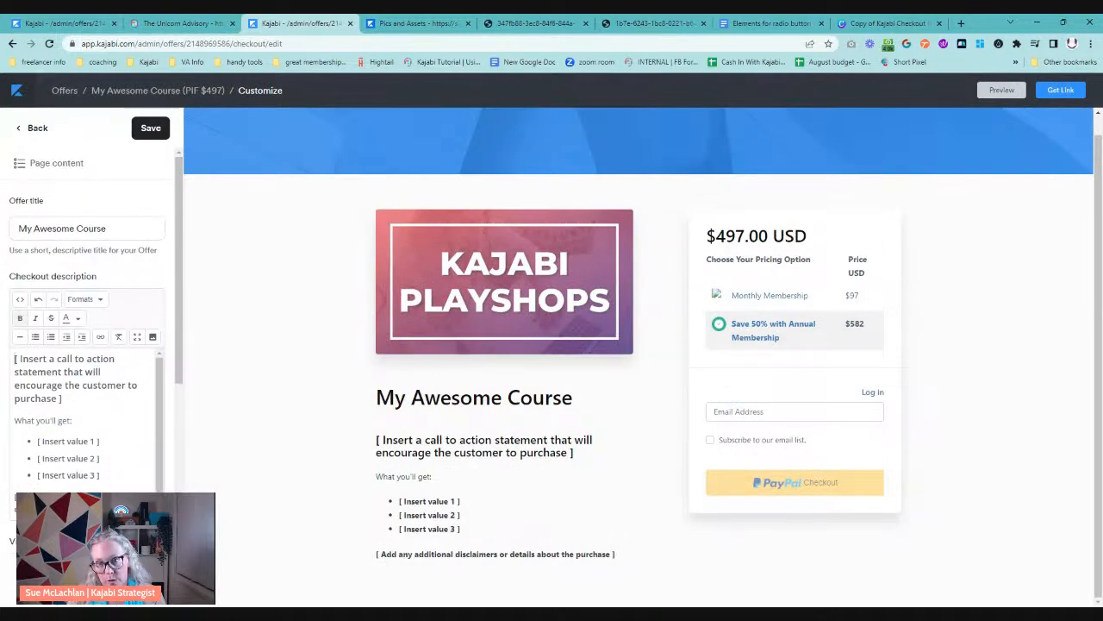
pyautogui.click(152, 130)
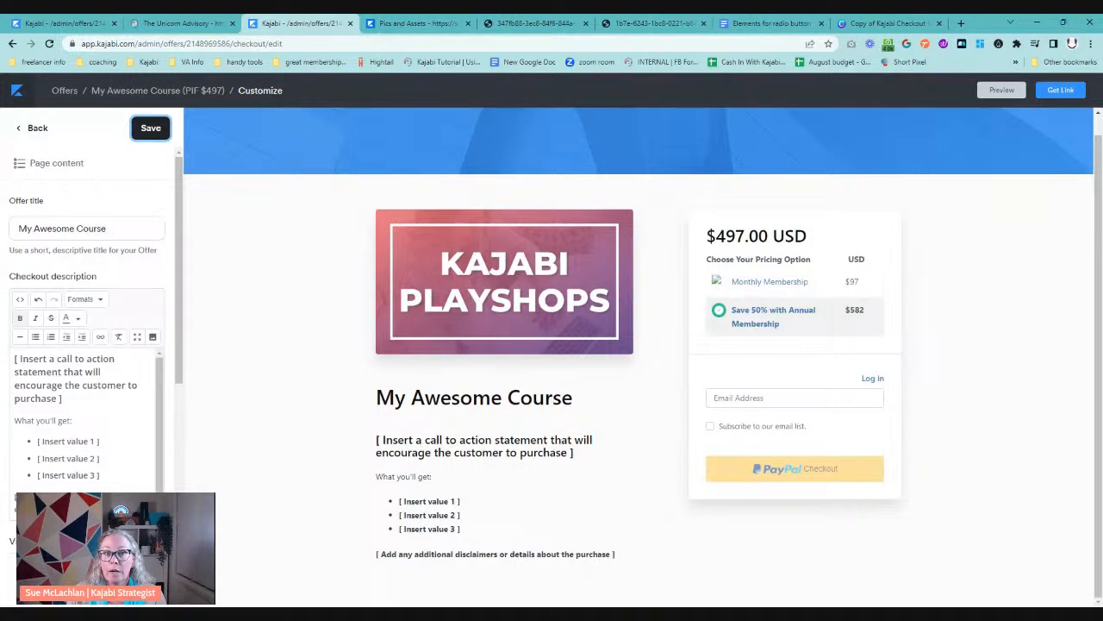
# Examine the first offer's code block in the Google Docs code and the checkout's source code, leaving the source unchanged
pyautogui.click(20, 299)
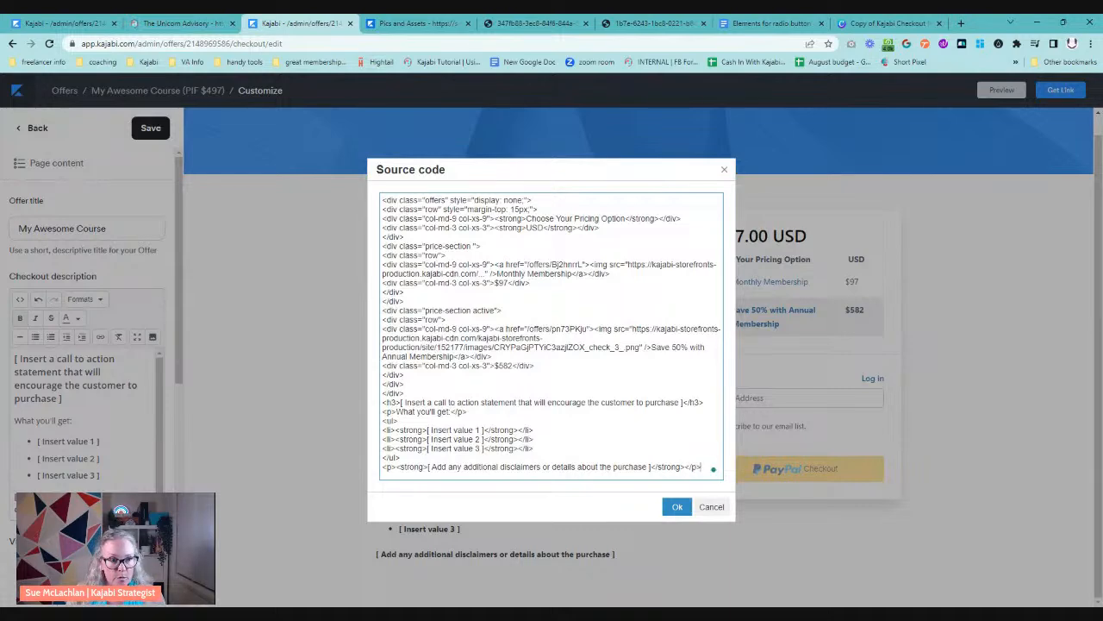
pyautogui.click(767, 24)
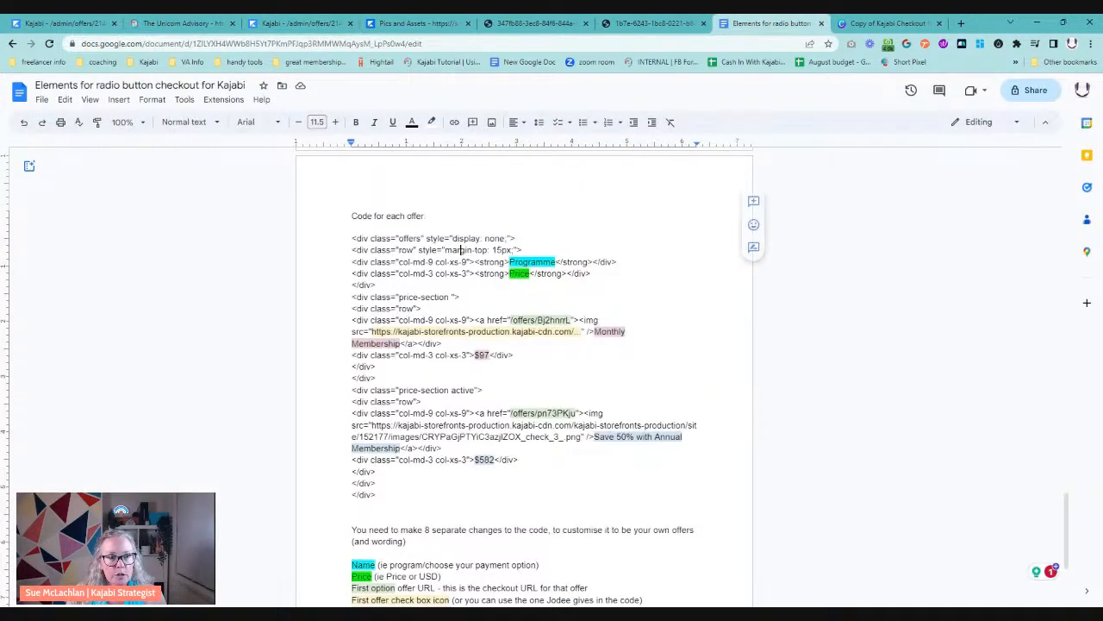
pyautogui.scroll(-1, 462, 193)
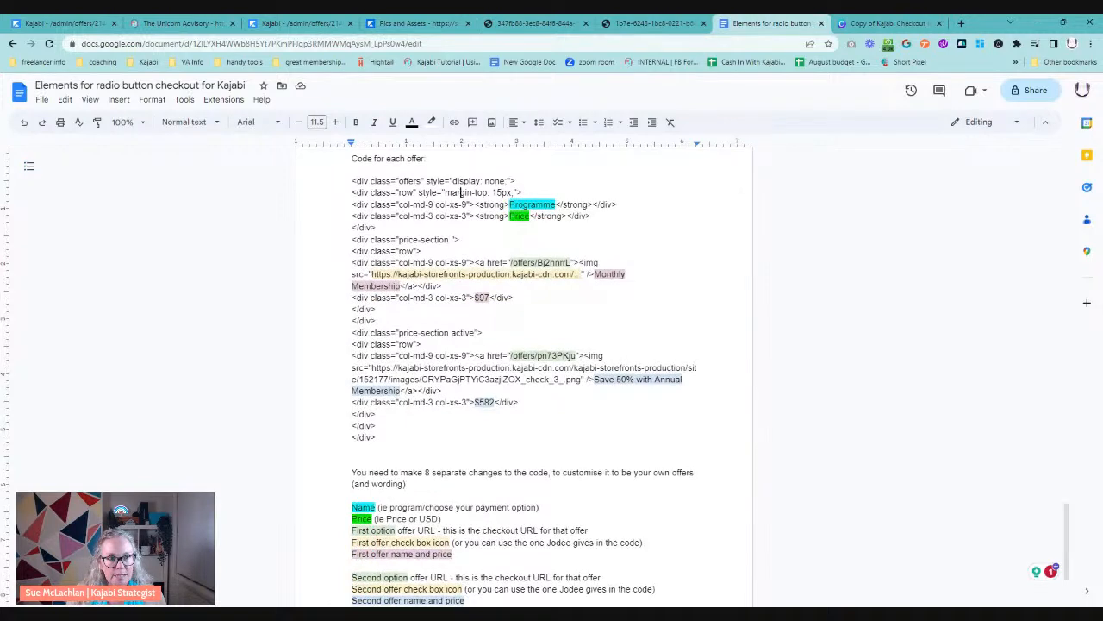
pyautogui.moveTo(351, 262); pyautogui.dragTo(514, 297)
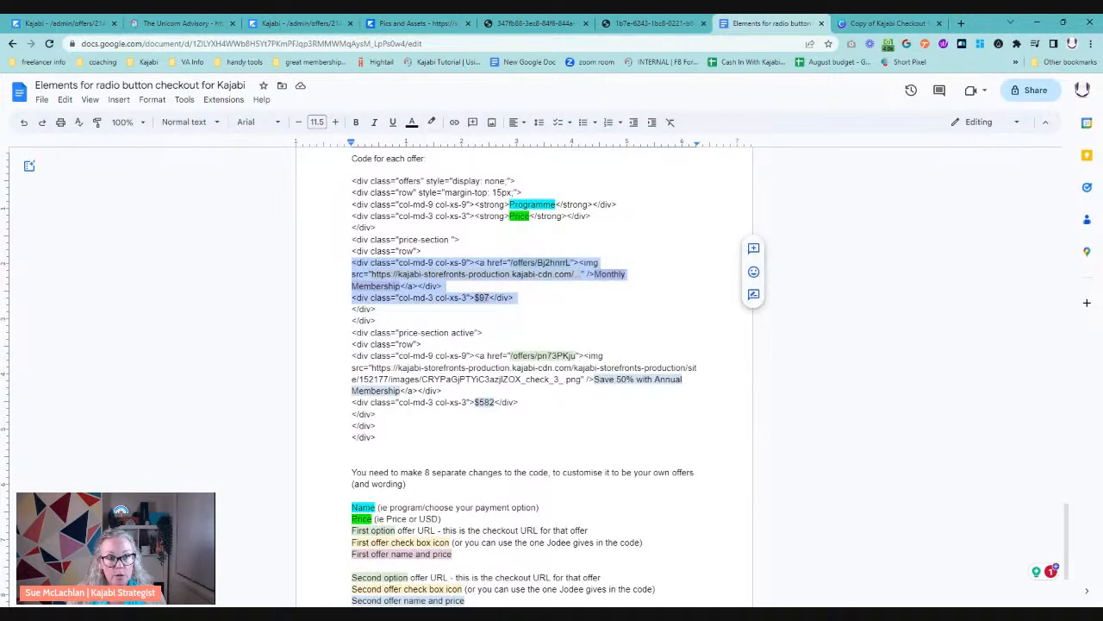
pyautogui.click(422, 250)
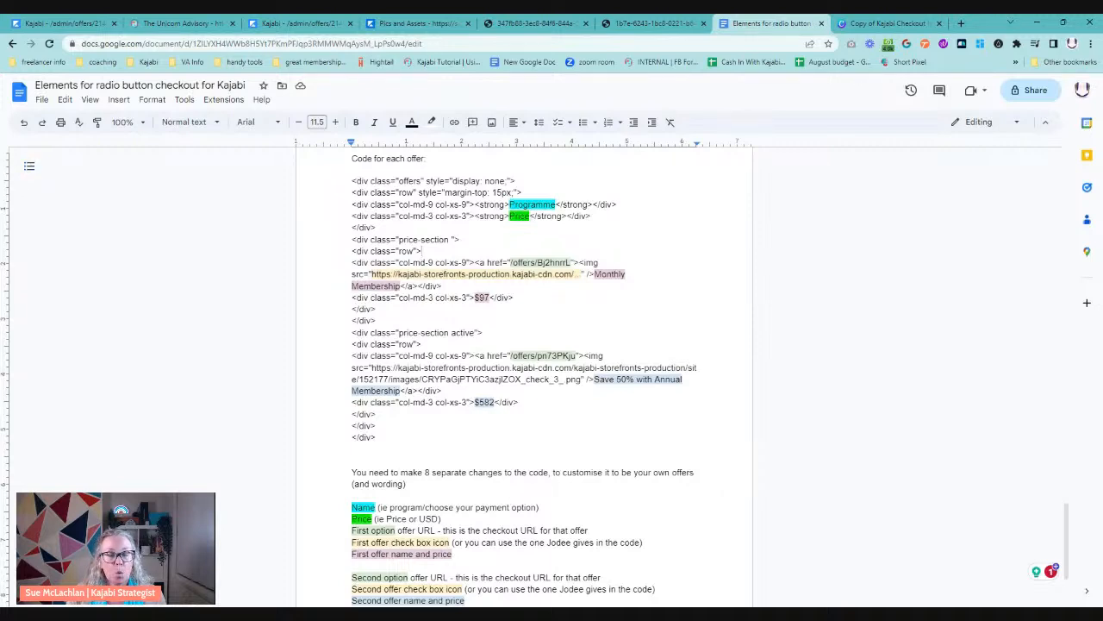
pyautogui.click(313, 25)
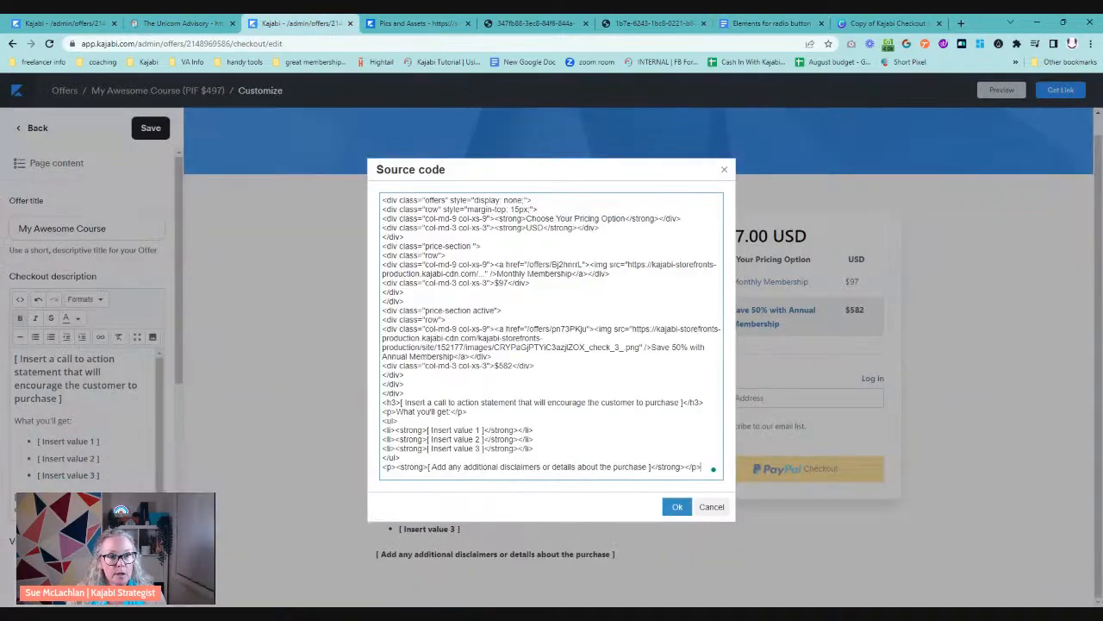
pyautogui.click(712, 506)
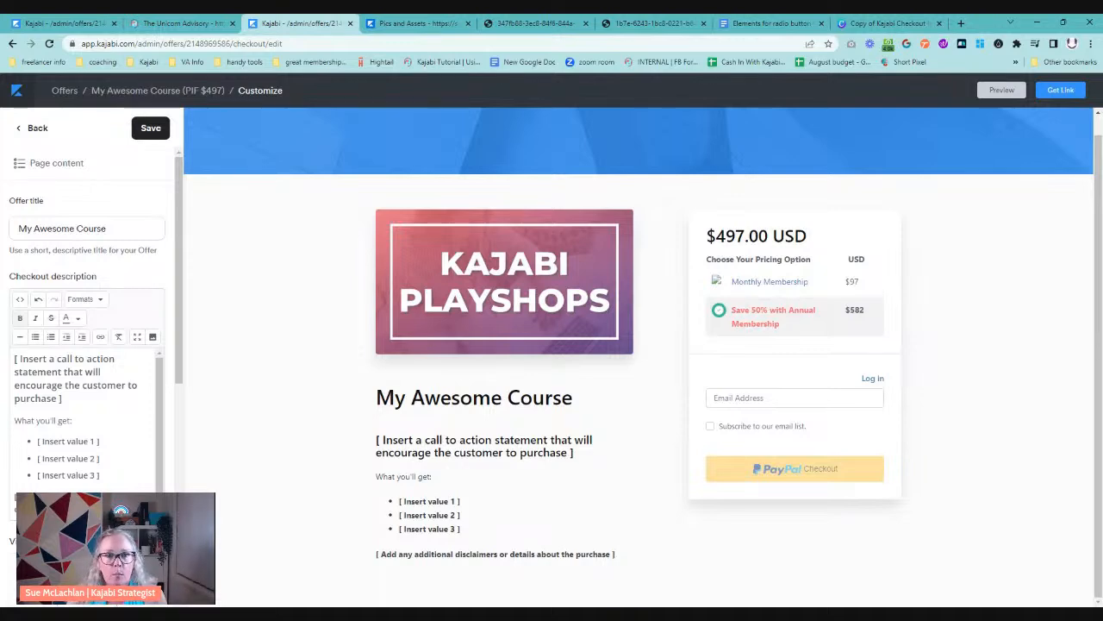
# Replace the first offer's name in the checkout description's source code with "Pay In Full and Save"
pyautogui.click(20, 299)
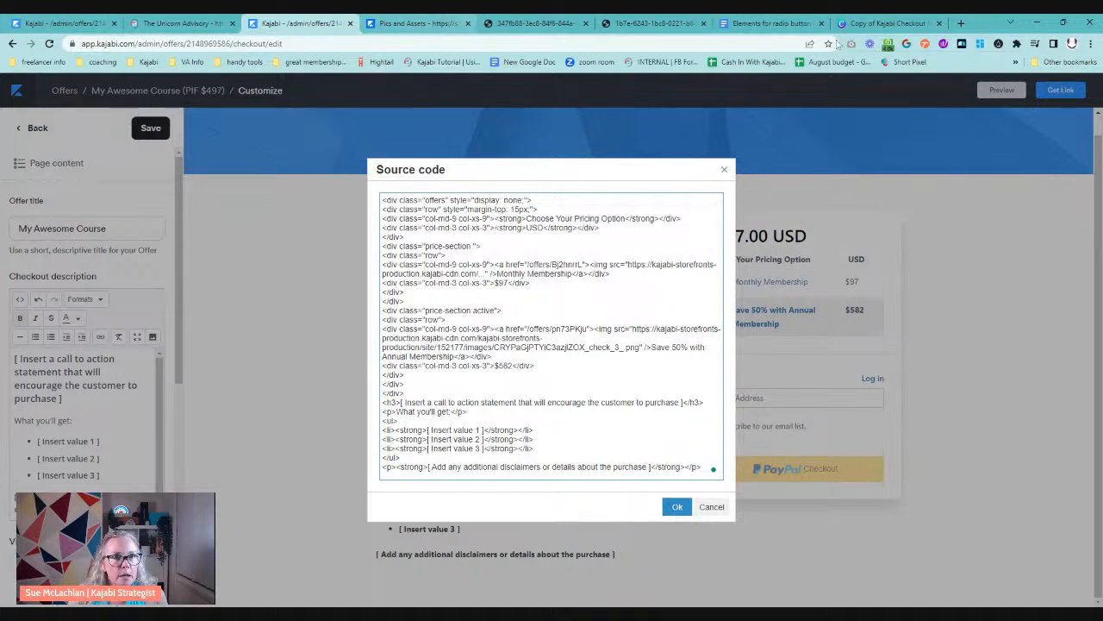
pyautogui.moveTo(496, 274); pyautogui.dragTo(571, 274)
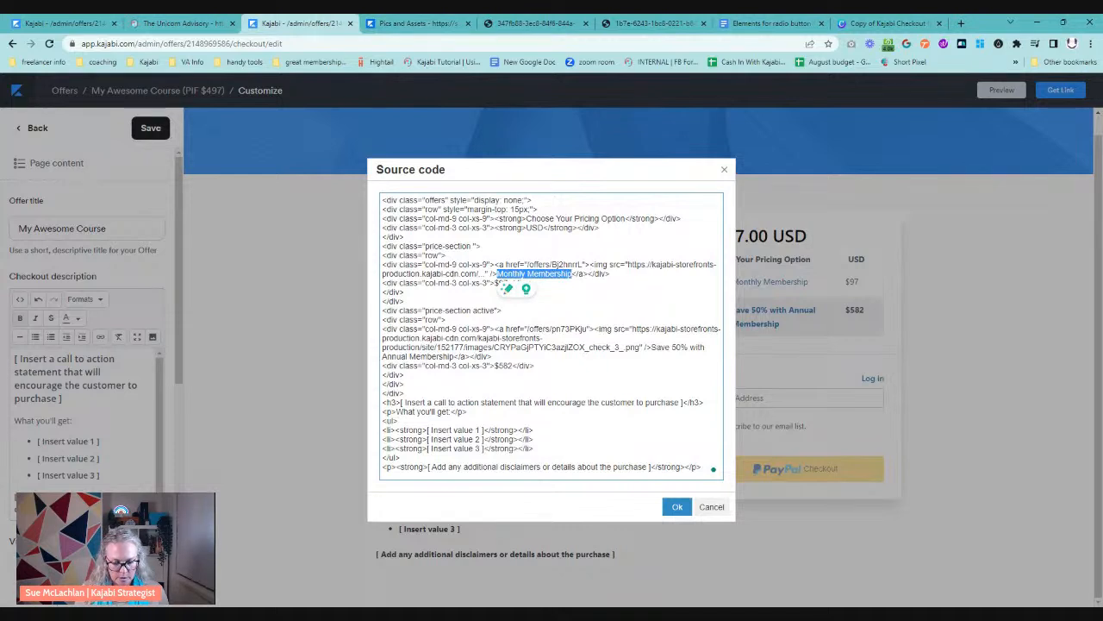
pyautogui.write('Pay')
pyautogui.write(' In Full and')
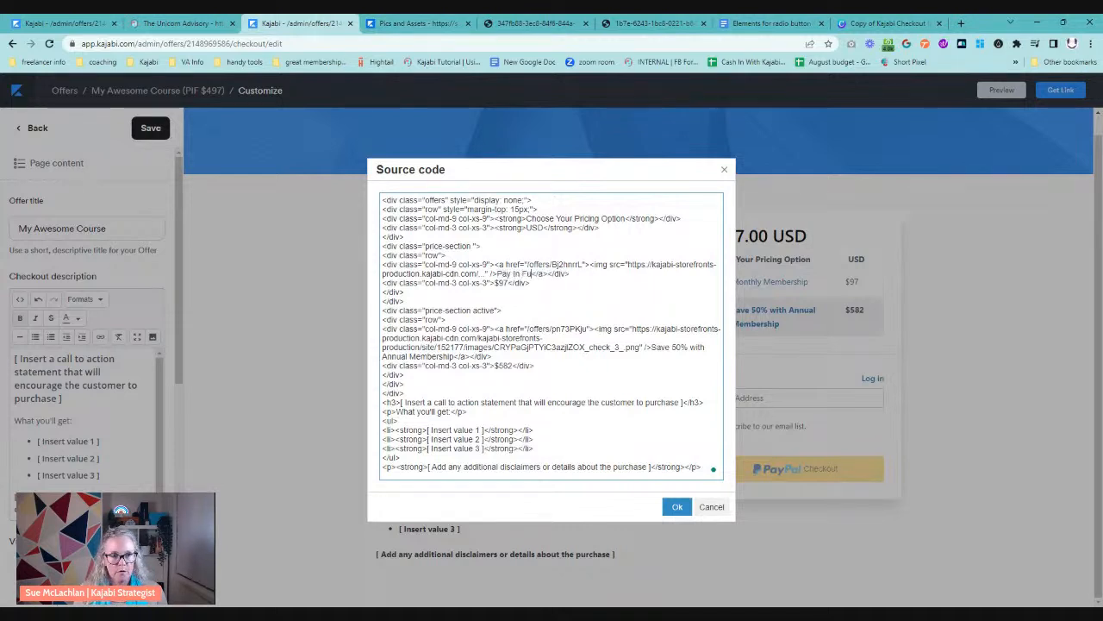
pyautogui.write(' Save')
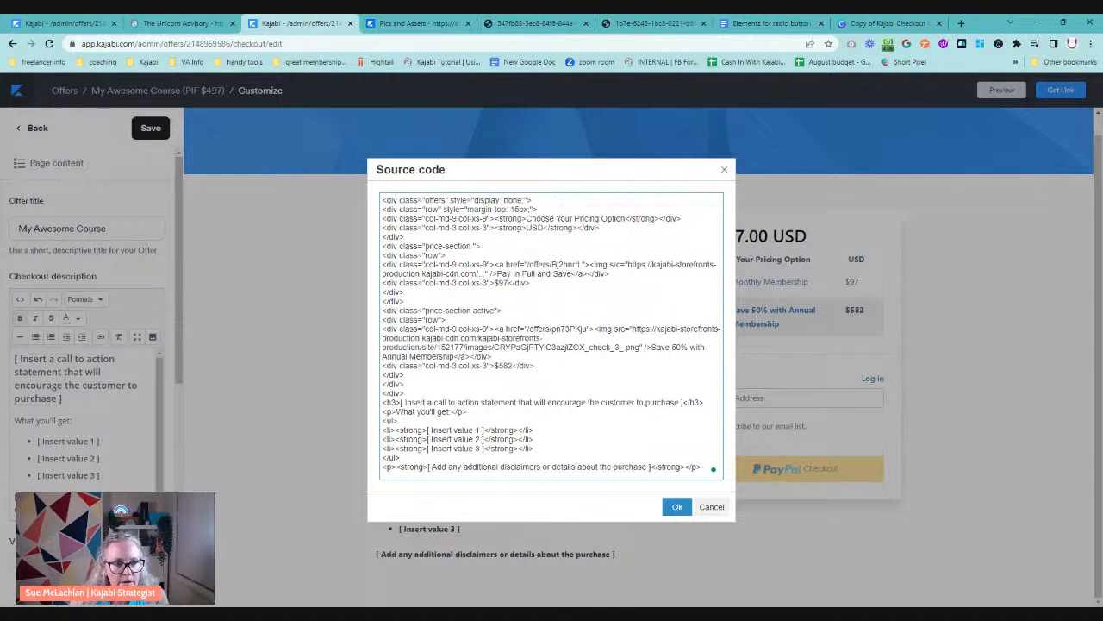
# Set the first offer's price in the source code to $497, apply the code and save the checkout
pyautogui.write('497')
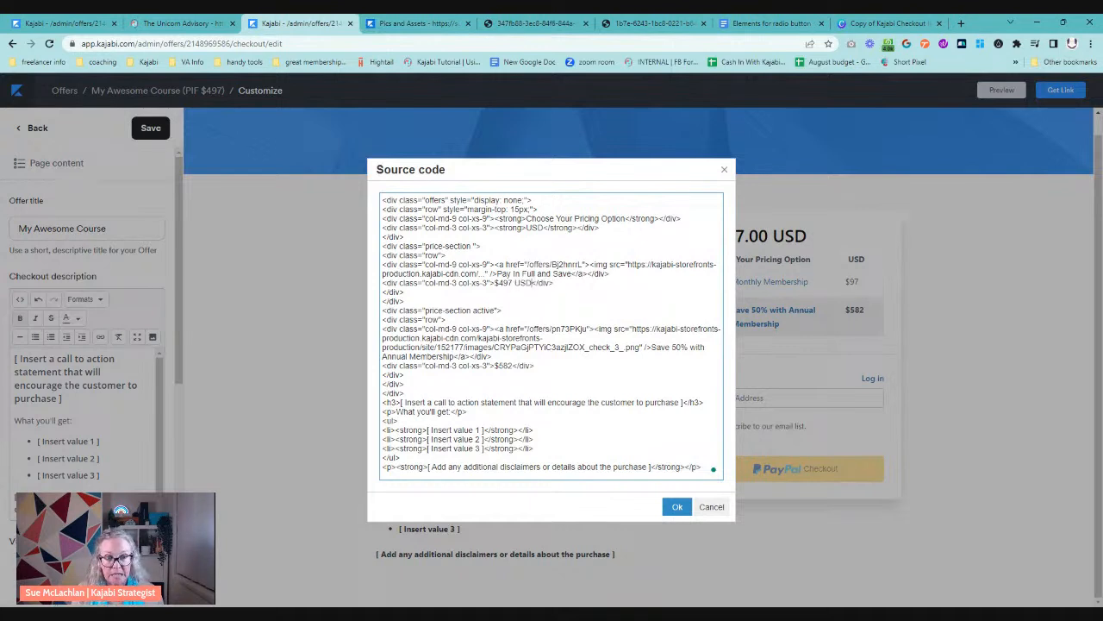
pyautogui.press('BackSpace')
pyautogui.write('7')
pyautogui.click(678, 507)
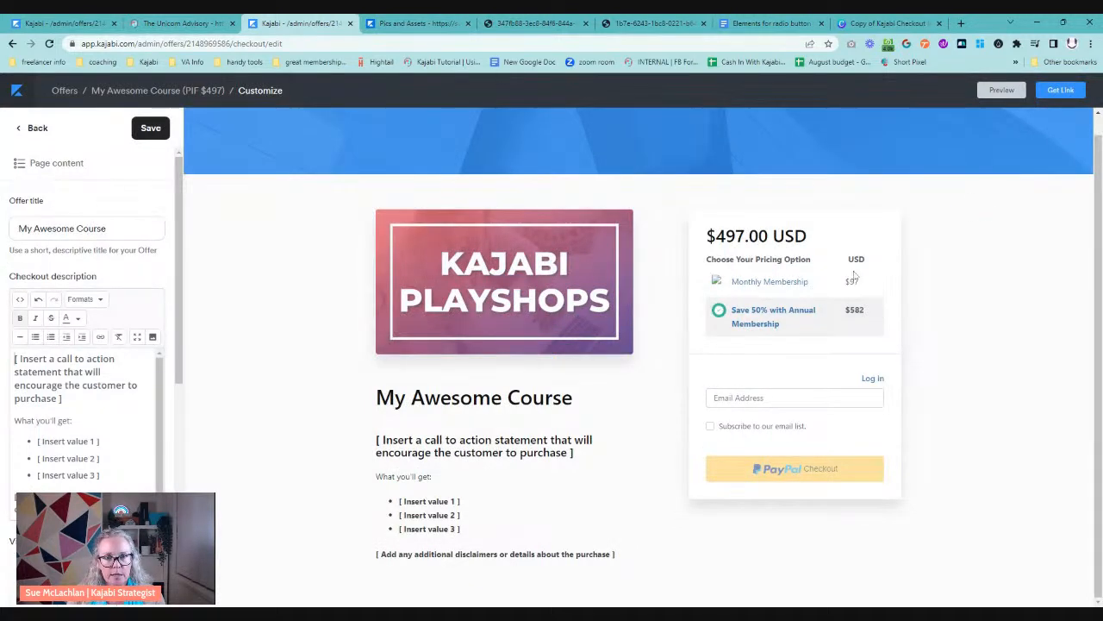
pyautogui.click(155, 134)
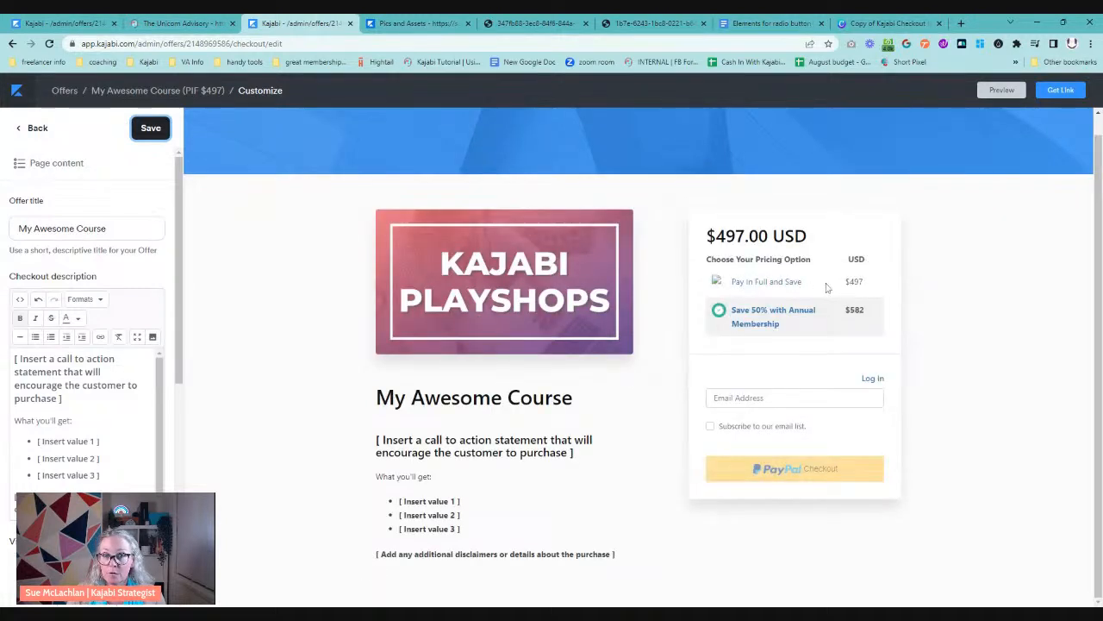
# Copy the PIF offer URL from the Google Docs document and put it in place of the first offer's link in the checkout source code
pyautogui.click(20, 299)
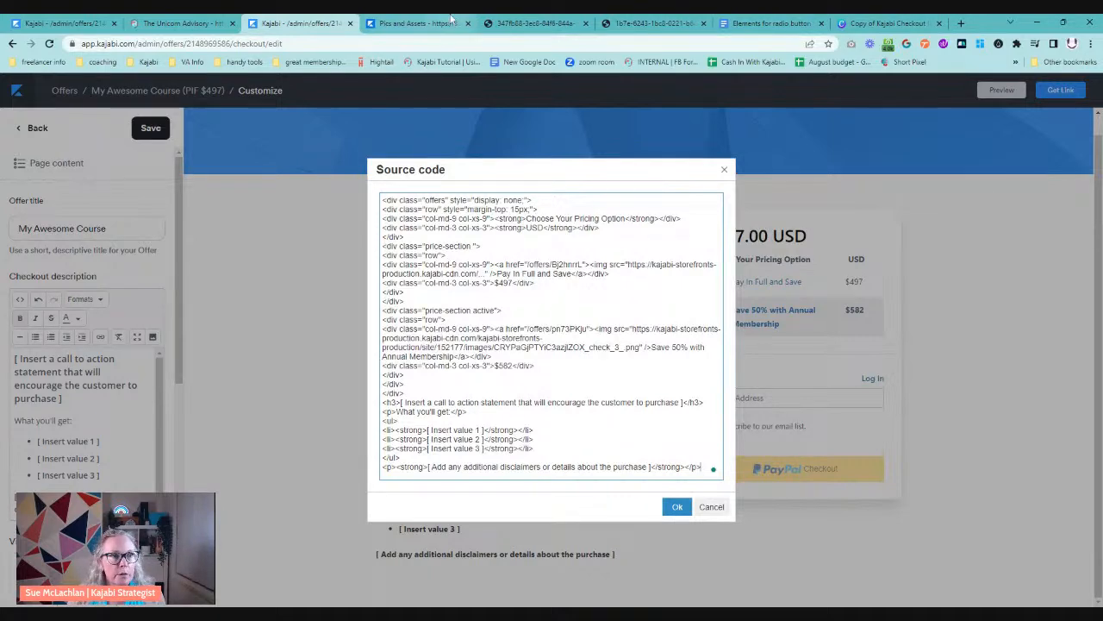
pyautogui.click(770, 24)
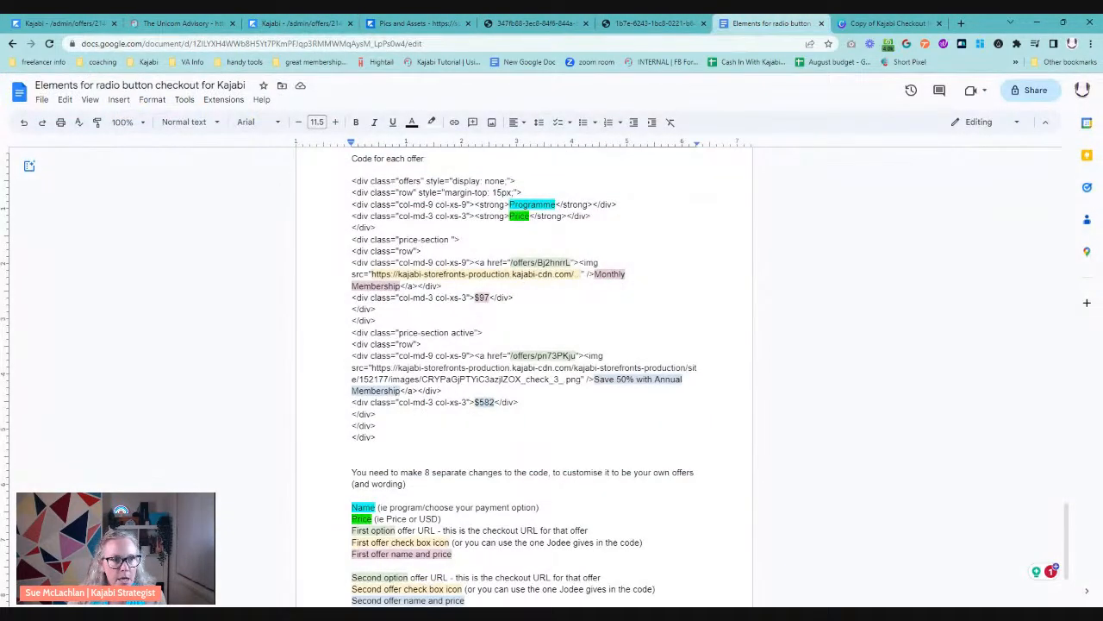
pyautogui.scroll(20, 524, 377)
pyautogui.scroll(-2, 524, 377)
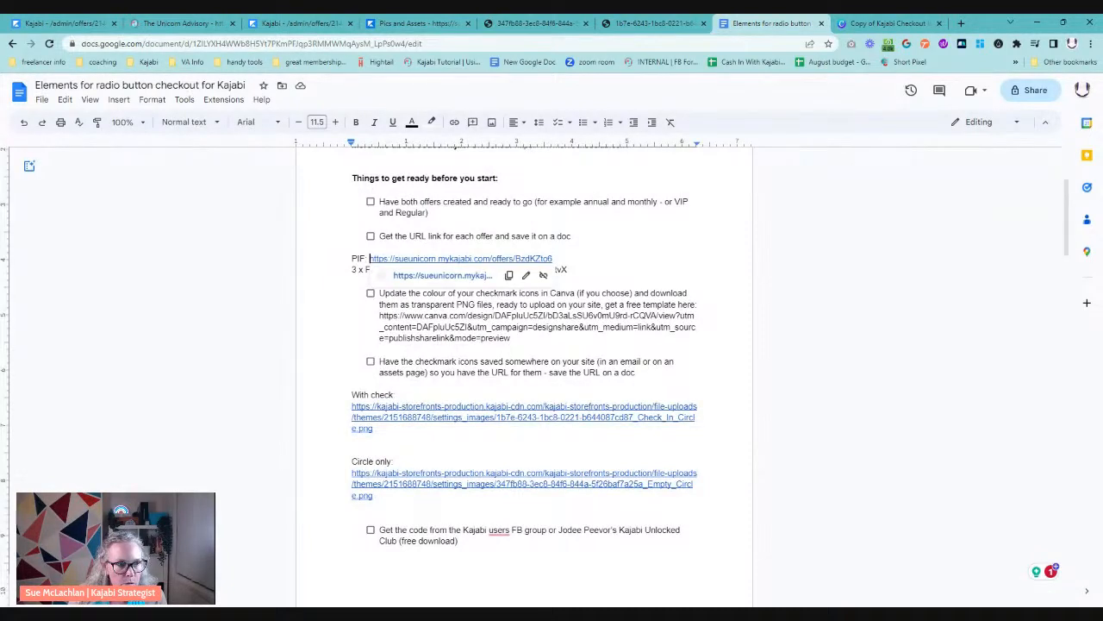
pyautogui.moveTo(369, 259); pyautogui.dragTo(554, 258)
pyautogui.hotkey('ctrl', 'c')
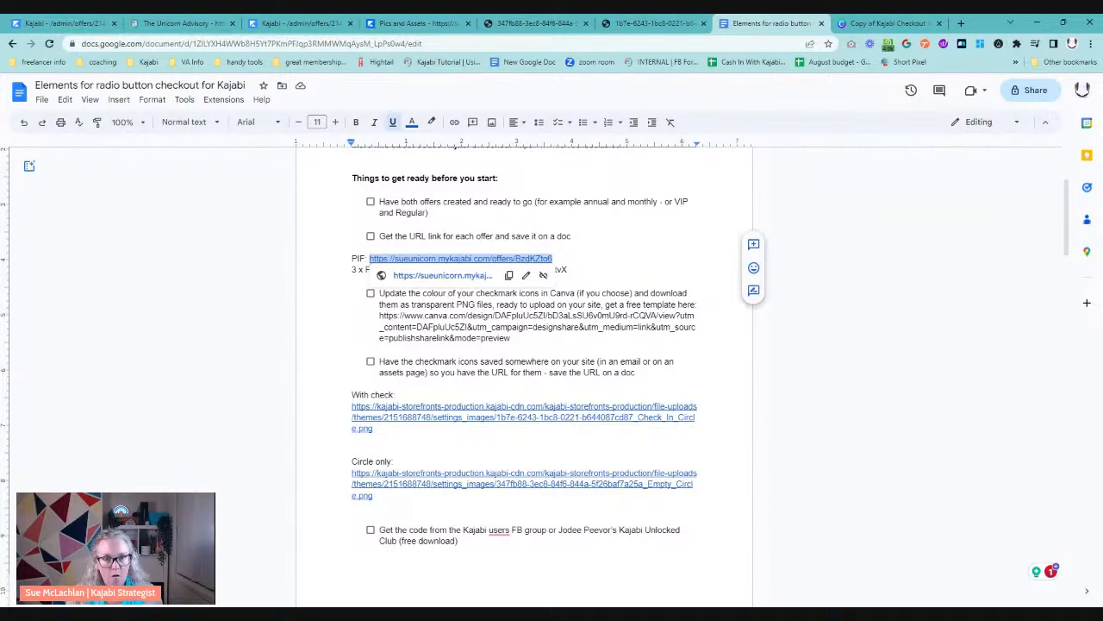
pyautogui.click(297, 23)
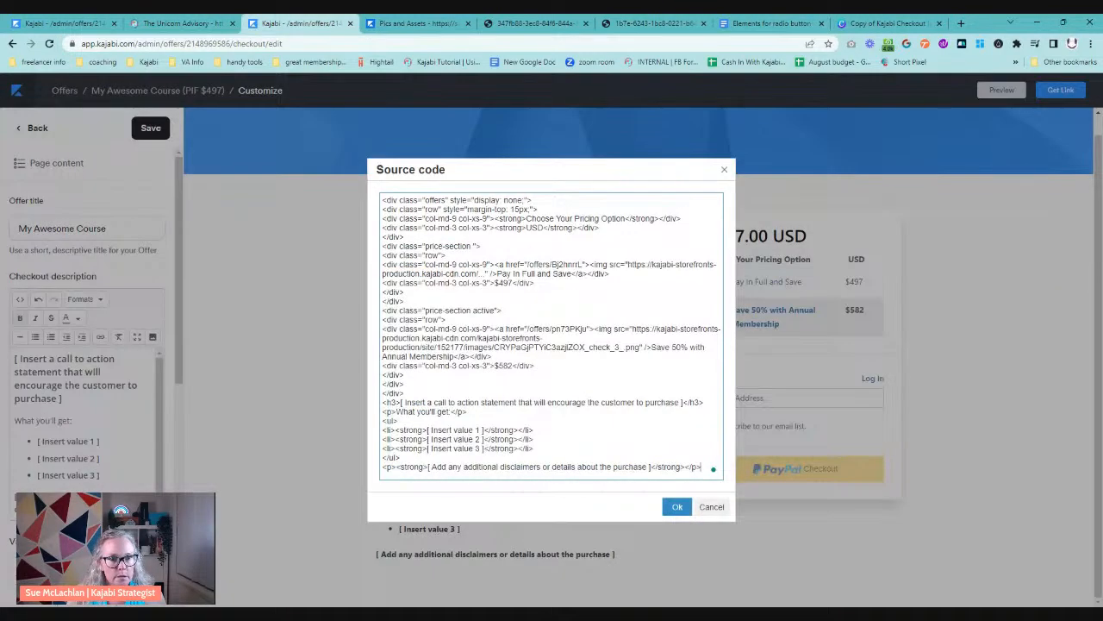
pyautogui.moveTo(526, 265); pyautogui.dragTo(583, 264)
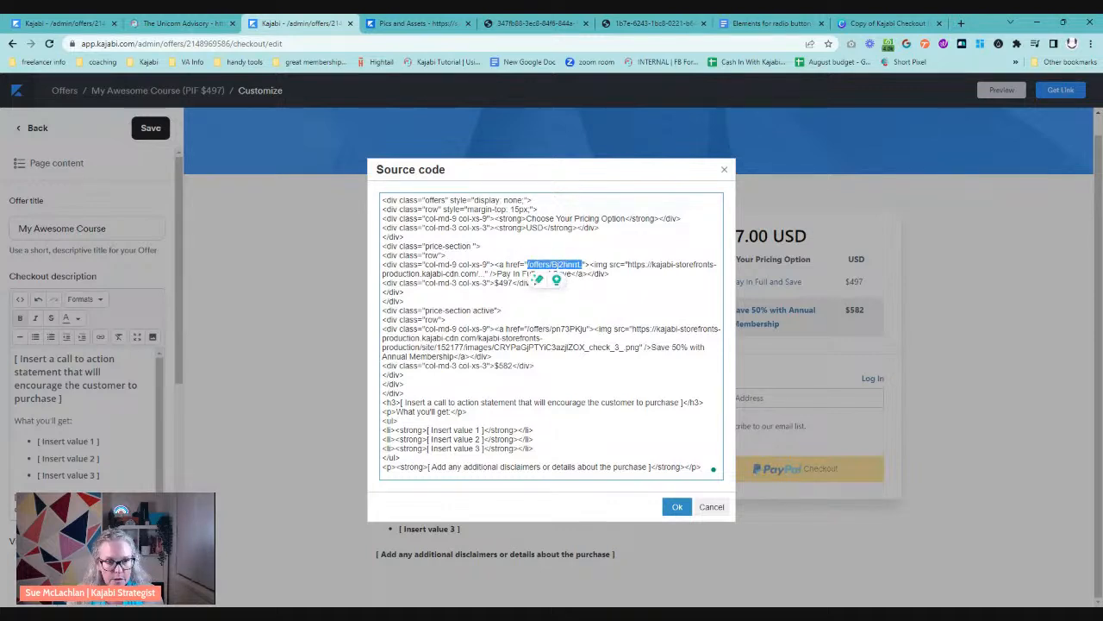
pyautogui.hotkey('ctrl', 'v')
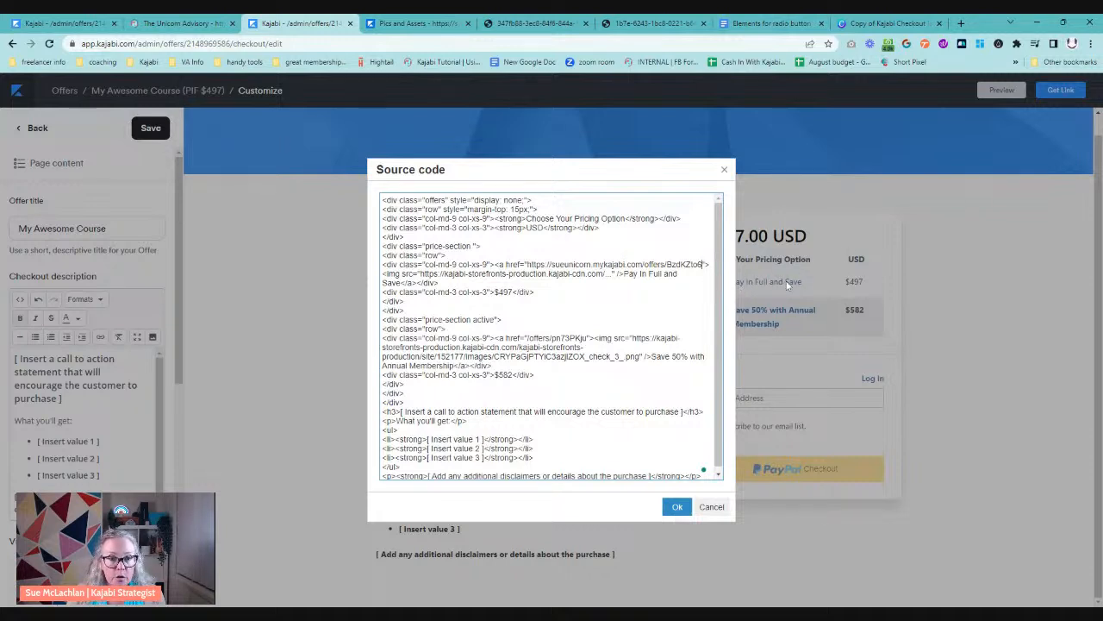
# Replace the first offer's image address with the "With check" icon URL from Google Docs, apply the source code and save the checkout
pyautogui.click(772, 24)
pyautogui.scroll(-1, 524, 362)
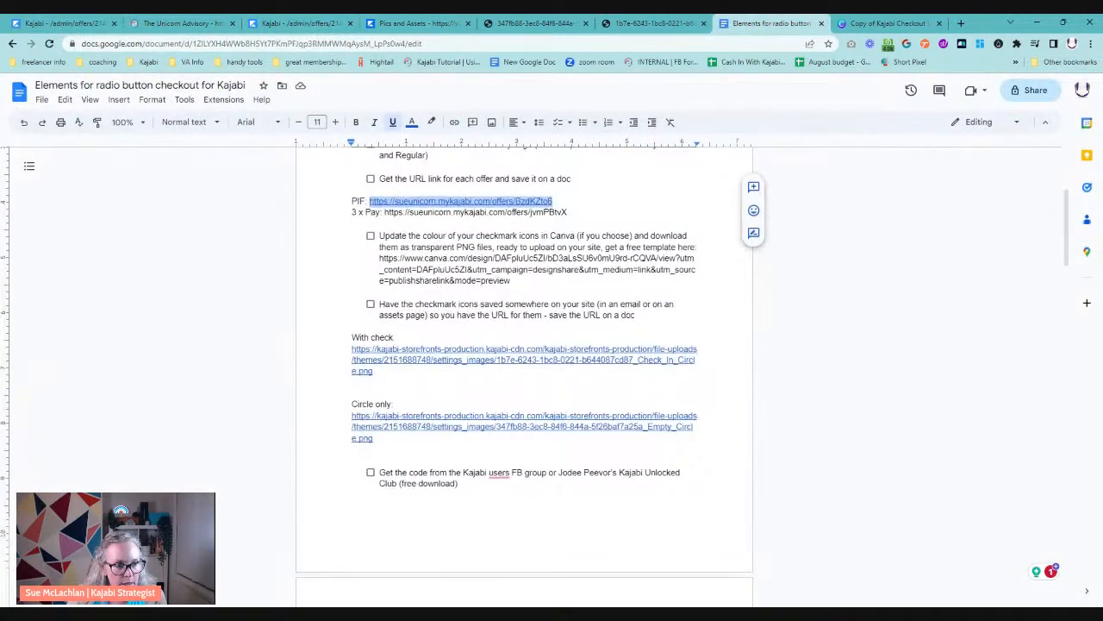
pyautogui.moveTo(374, 372); pyautogui.dragTo(352, 349)
pyautogui.hotkey('ctrl', 'c')
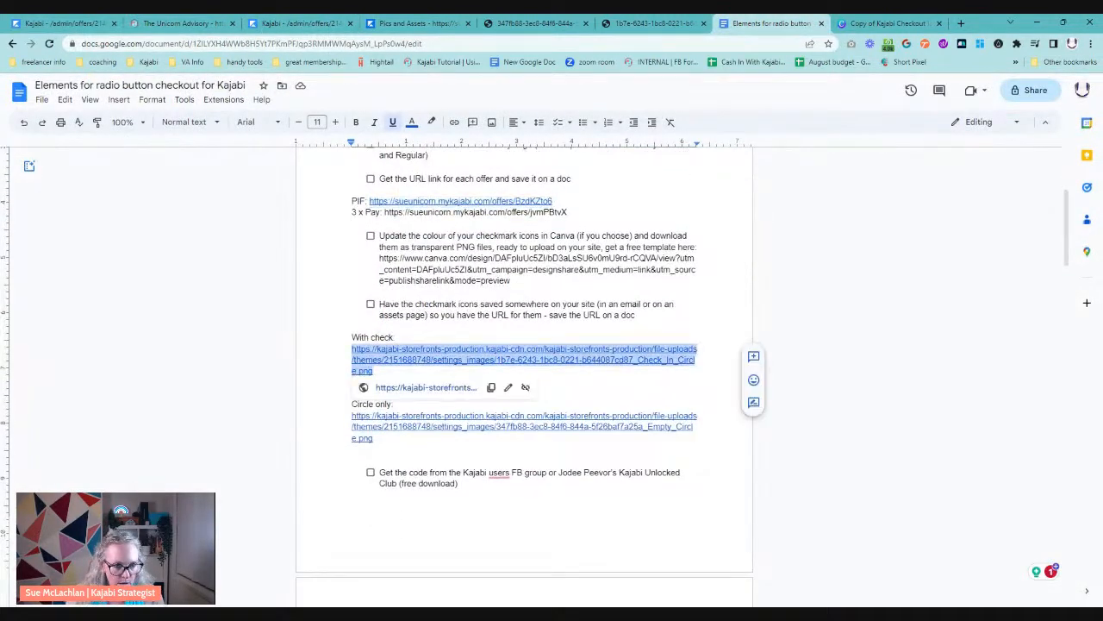
pyautogui.click(302, 23)
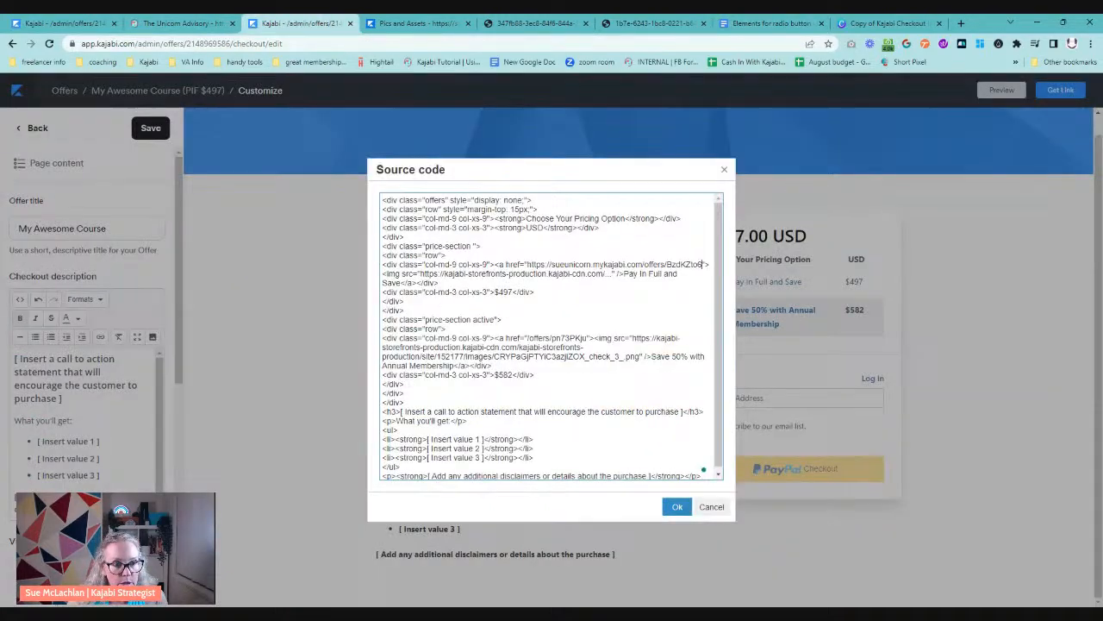
pyautogui.moveTo(419, 274); pyautogui.dragTo(610, 274)
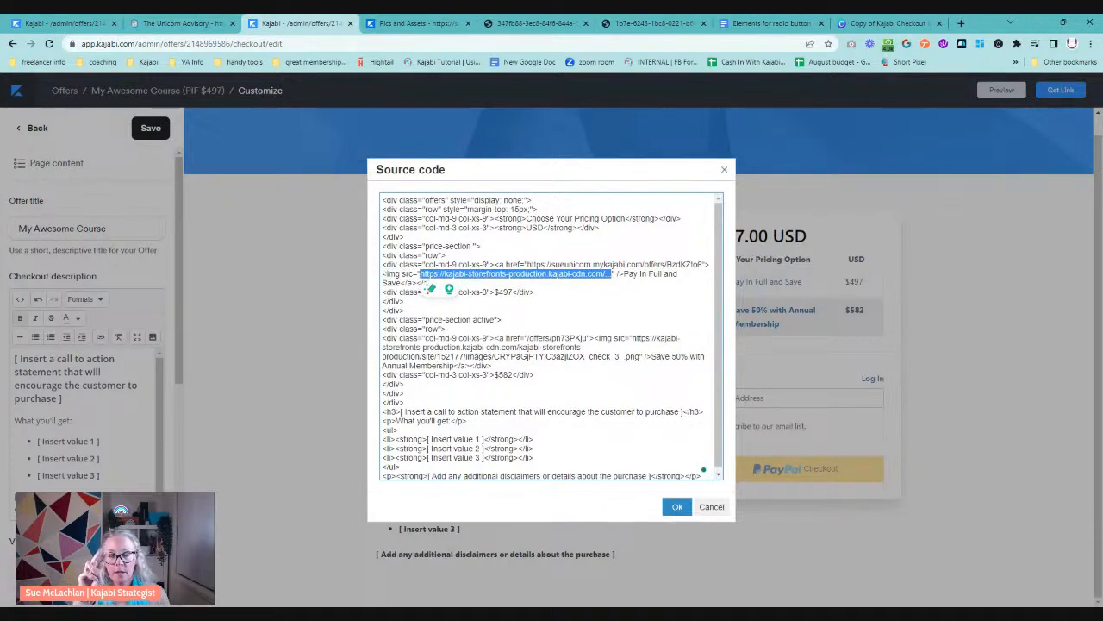
pyautogui.press('BackSpace')
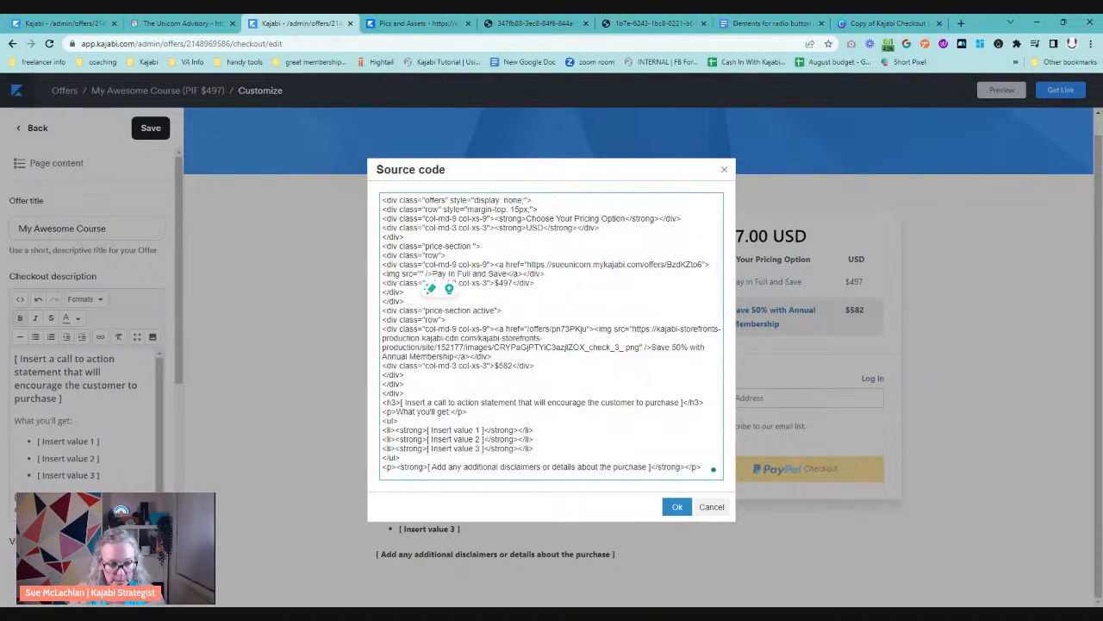
pyautogui.hotkey('ctrl', 'v')
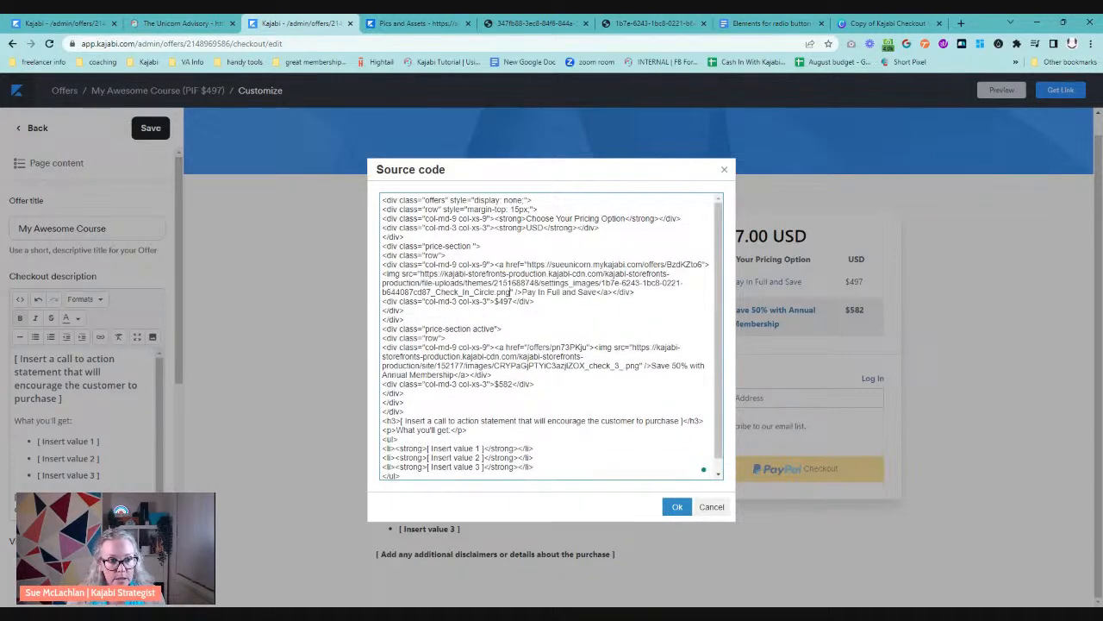
pyautogui.click(676, 506)
pyautogui.click(152, 129)
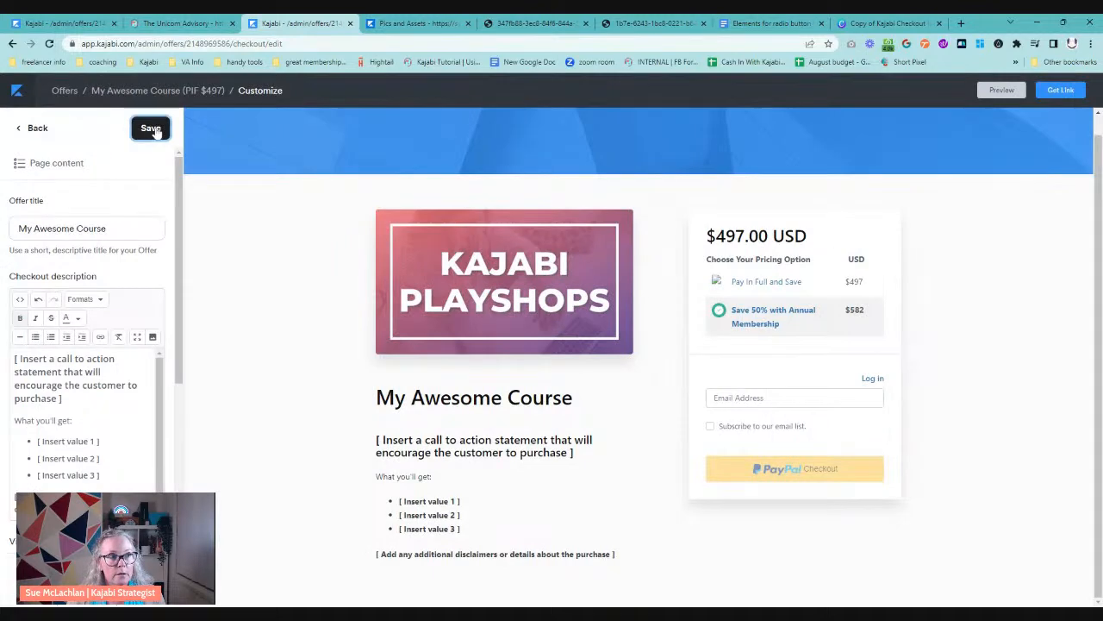
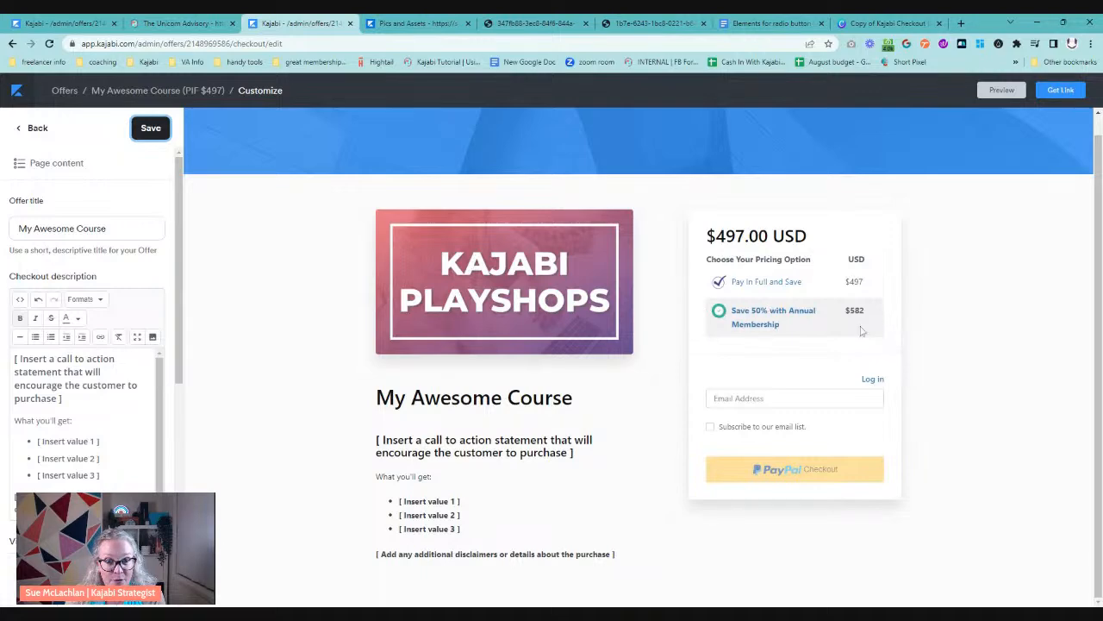
# In the source code, add "active" to the first offer's price-section class and remove it from the second offer's
pyautogui.click(20, 300)
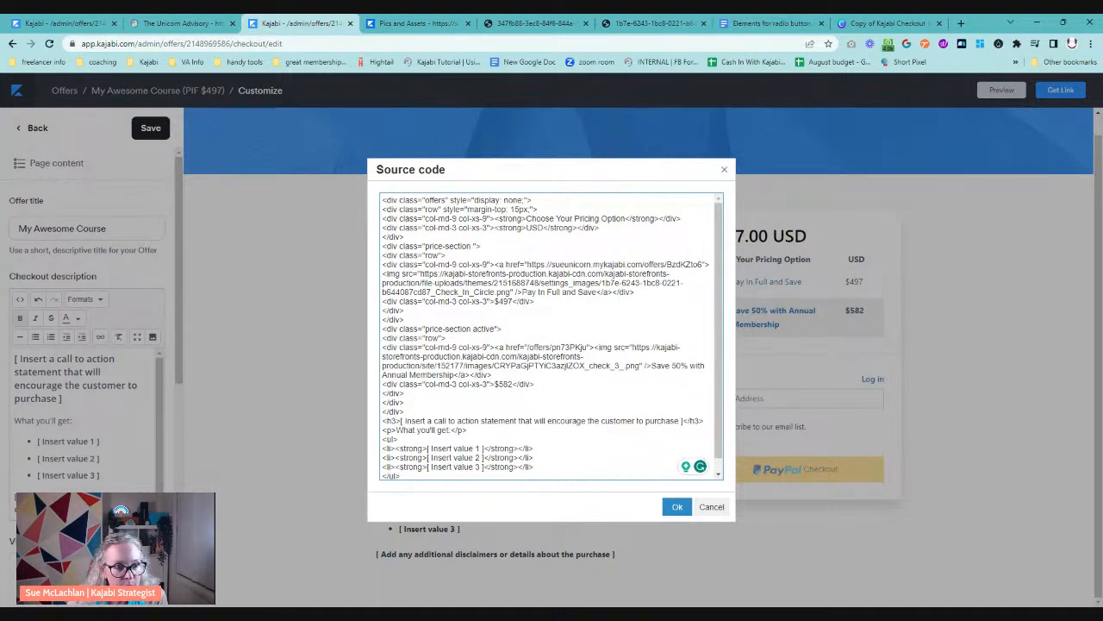
pyautogui.write('active')
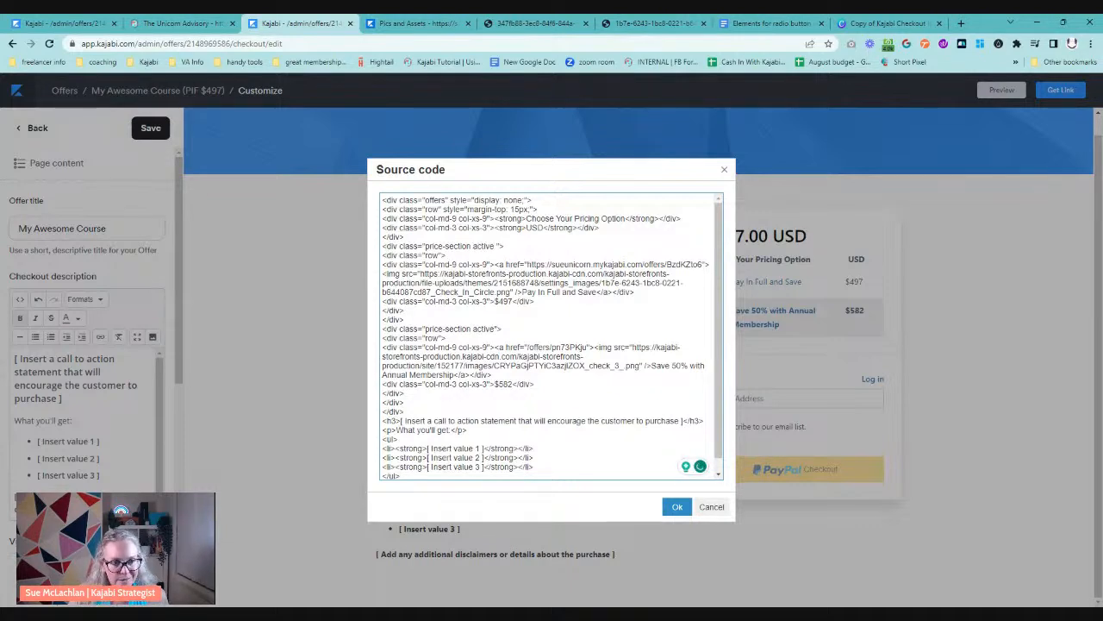
pyautogui.press('Delete')
pyautogui.press('Delete')
pyautogui.press('Delete')
pyautogui.press('Delete')
pyautogui.press('Delete')
pyautogui.press('Delete')
pyautogui.press('Delete')
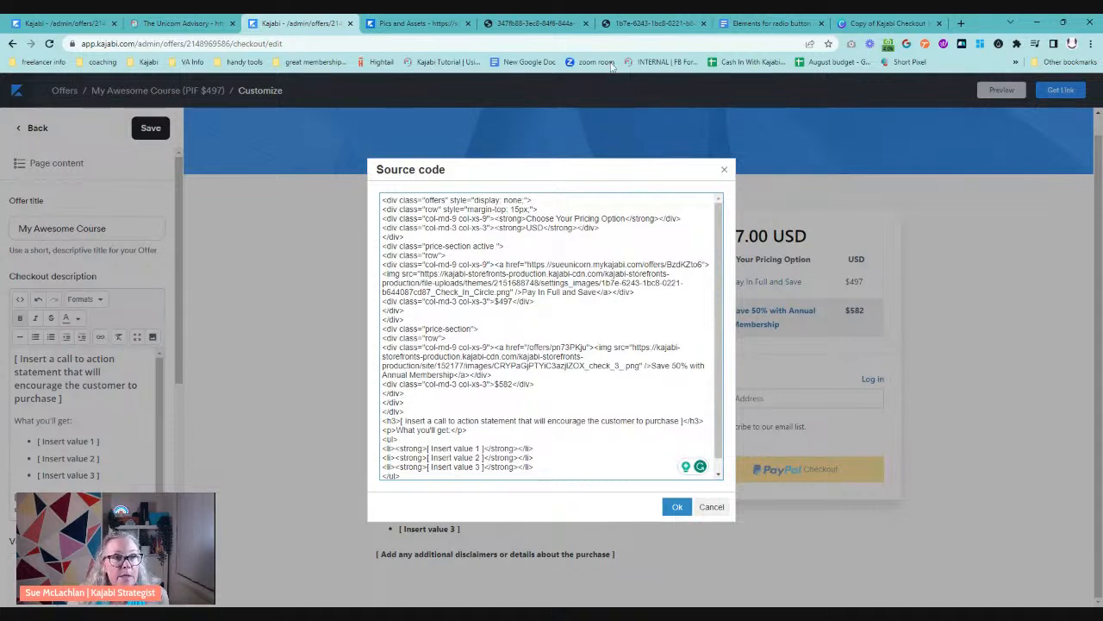
# Copy the 3 x Pay offer URL from the Google Docs document and put it in place of the second offer's link in the checkout source code
pyautogui.click(762, 23)
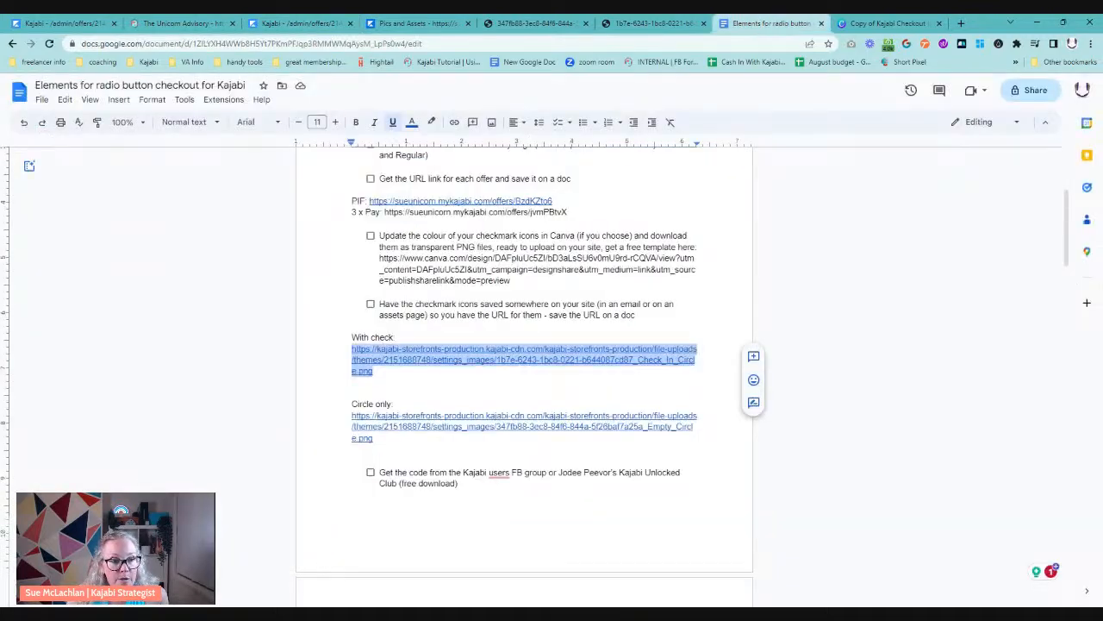
pyautogui.scroll(3, 524, 371)
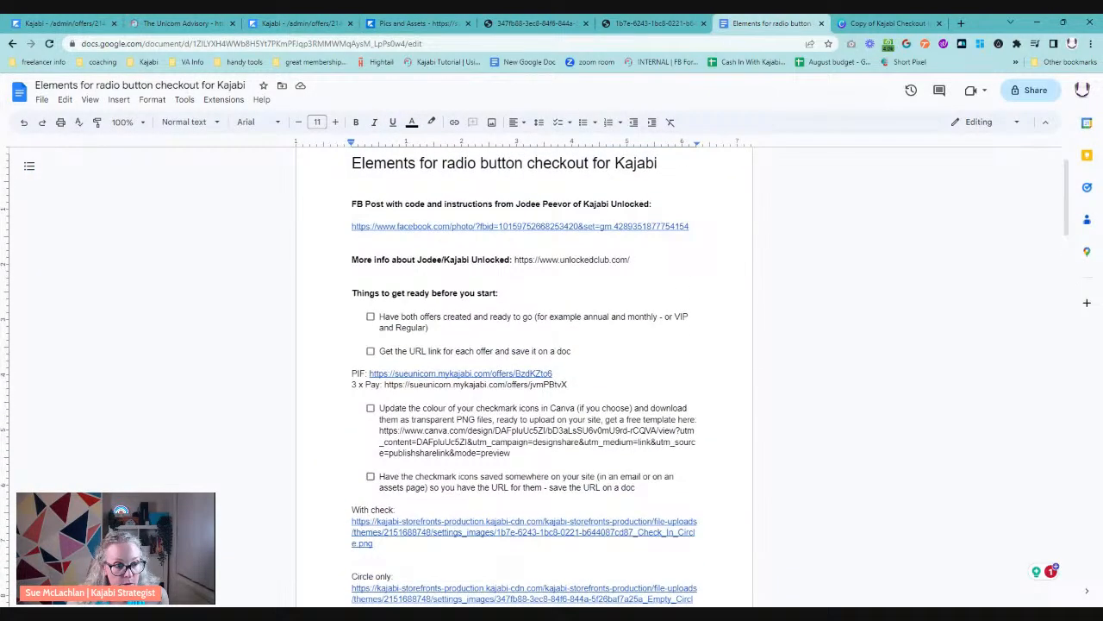
pyautogui.moveTo(385, 385); pyautogui.dragTo(569, 384)
pyautogui.hotkey('ctrl', 'c')
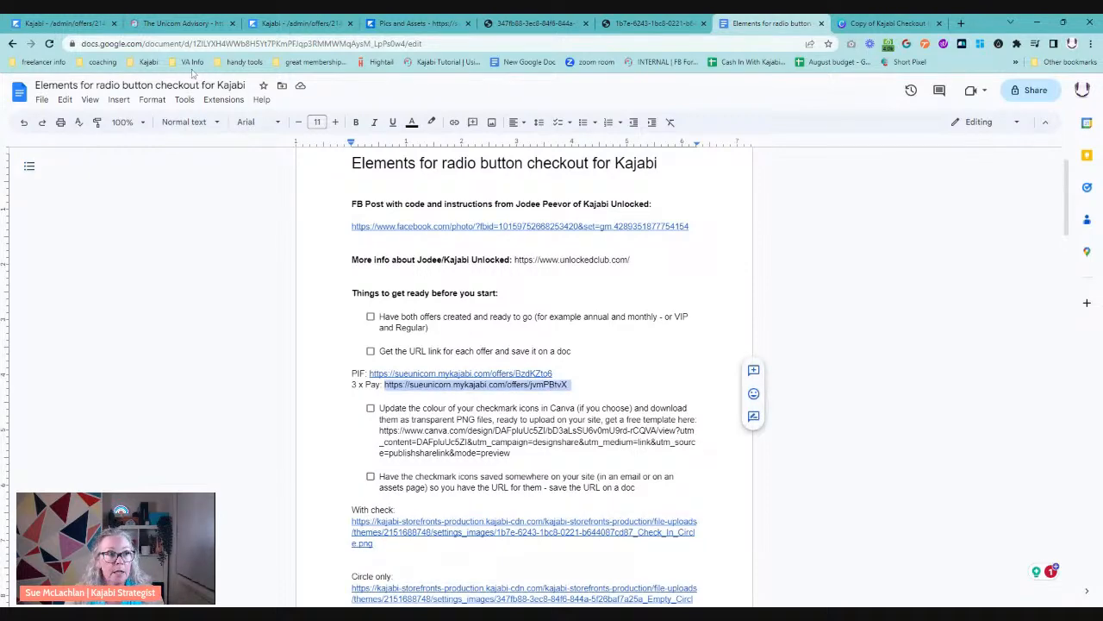
pyautogui.click(302, 23)
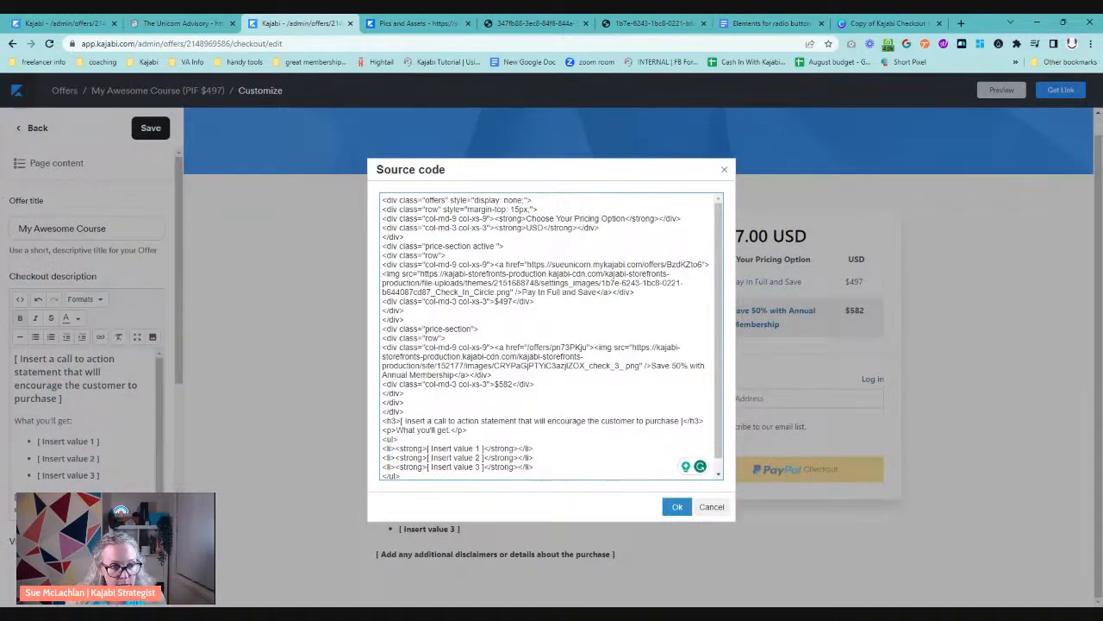
pyautogui.moveTo(527, 346); pyautogui.dragTo(589, 346)
pyautogui.hotkey('ctrl', 'v')
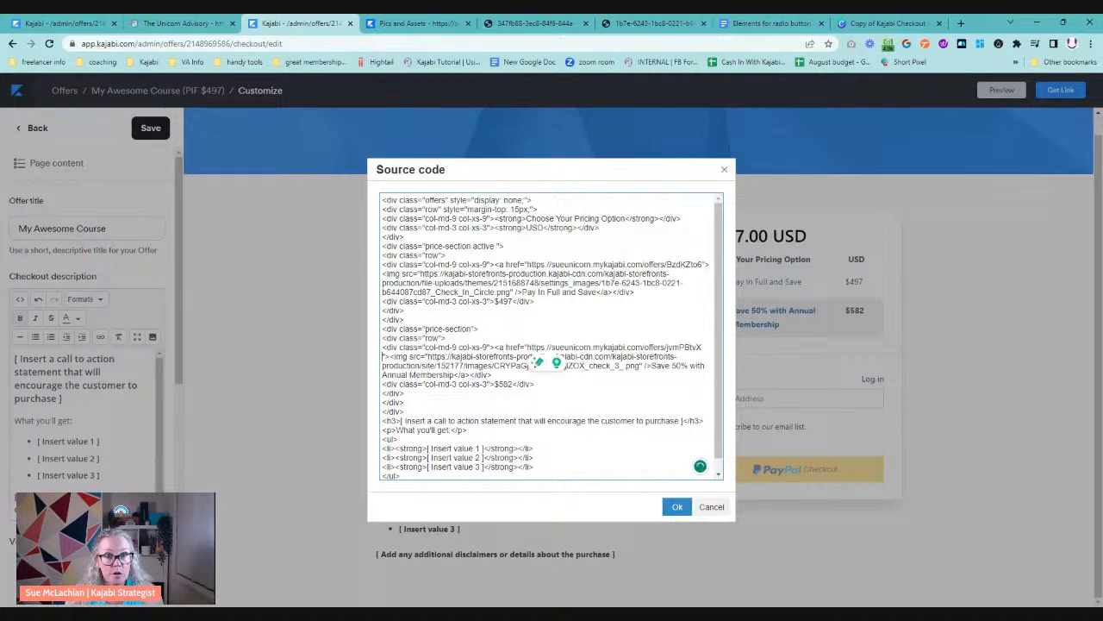
# Replace the second offer's image address in the source code with the "Circle only" icon URL from the Google Docs document
pyautogui.click(763, 24)
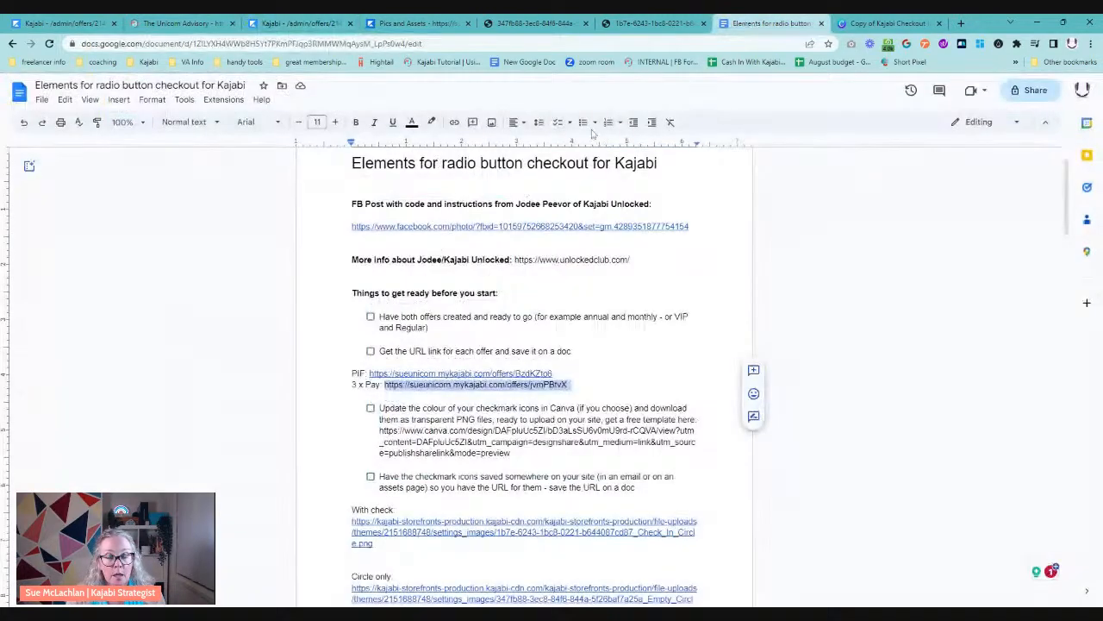
pyautogui.scroll(-2, 525, 375)
pyautogui.moveTo(374, 438); pyautogui.dragTo(352, 416)
pyautogui.hotkey('ctrl', 'c')
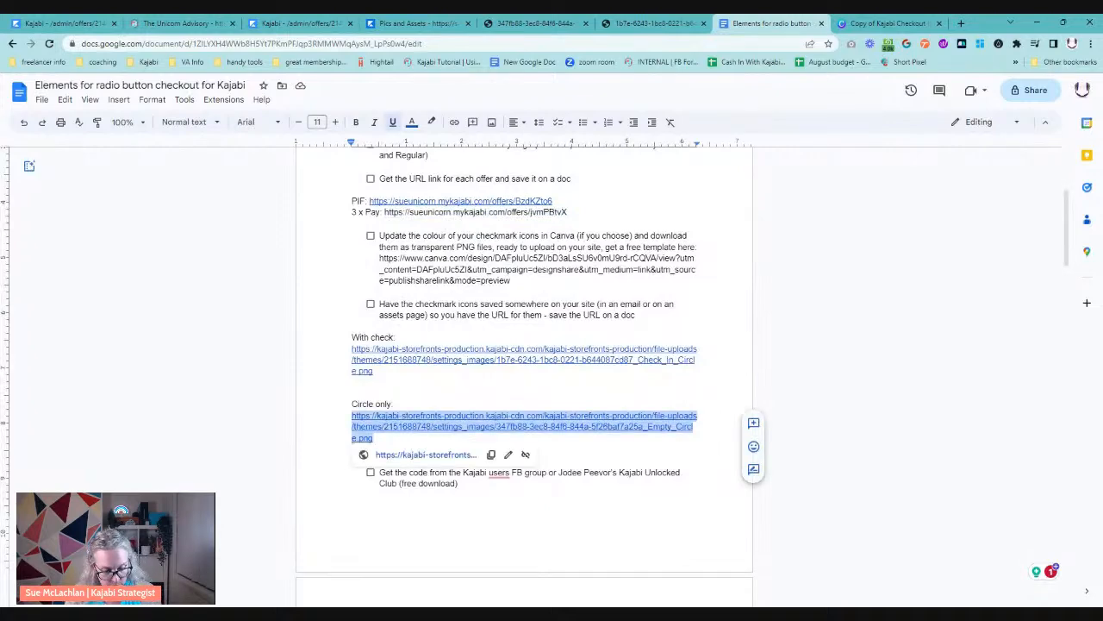
pyautogui.click(309, 24)
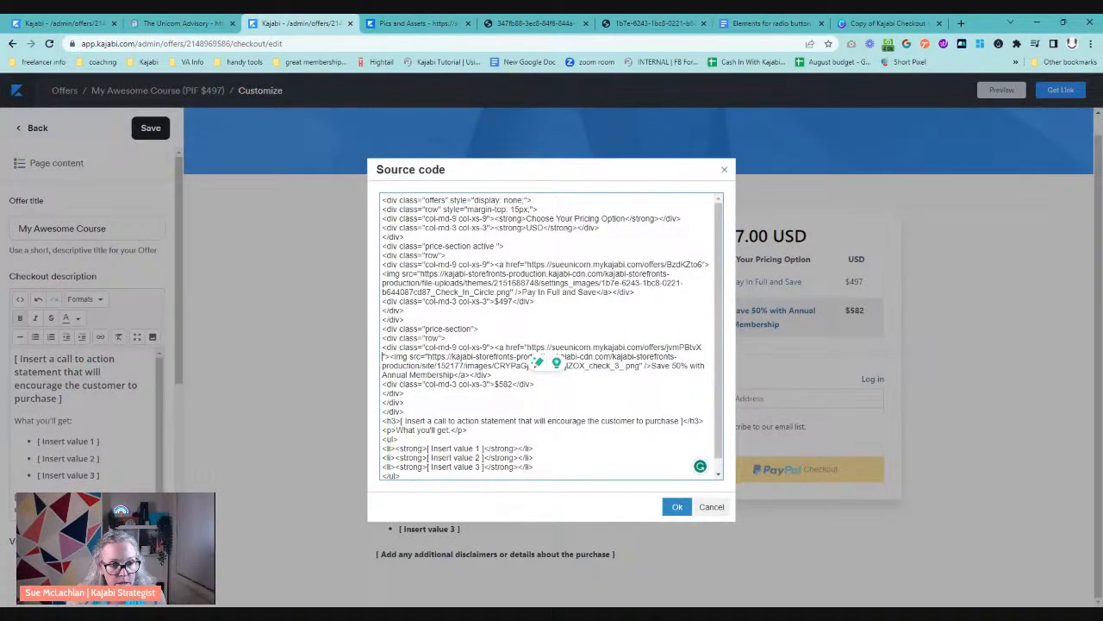
pyautogui.moveTo(429, 356); pyautogui.dragTo(638, 366)
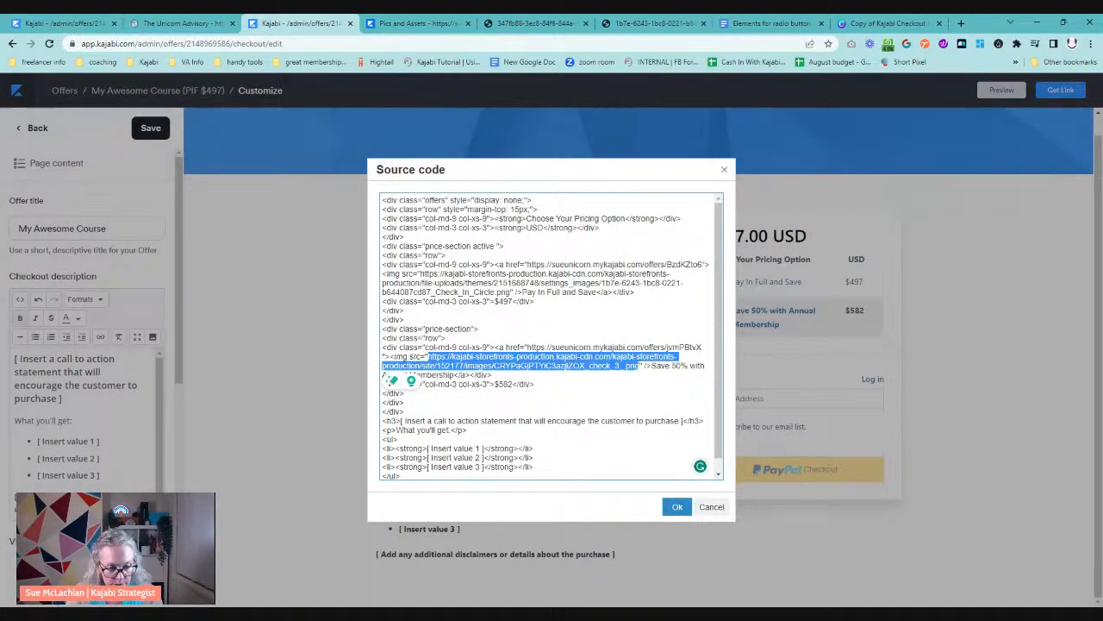
pyautogui.hotkey('ctrl', 'v')
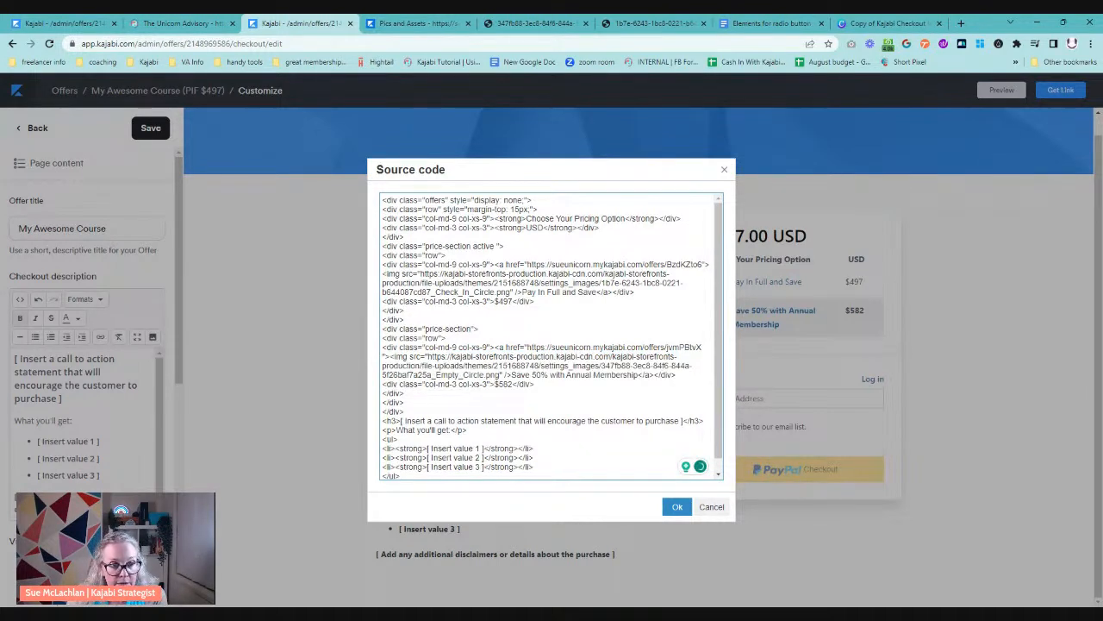
# Rename the second offer in the source code as "Budget friendly 3 payments"
pyautogui.moveTo(511, 375); pyautogui.dragTo(638, 375)
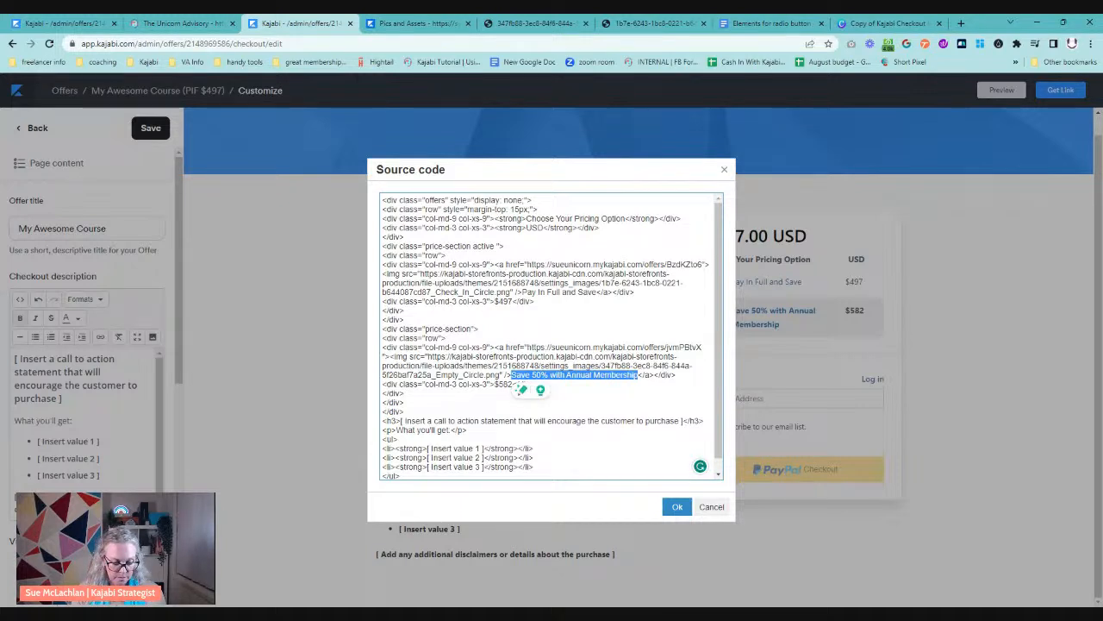
pyautogui.write('Budget friendly 2')
pyautogui.press('BackSpace')
pyautogui.write('3 payments')
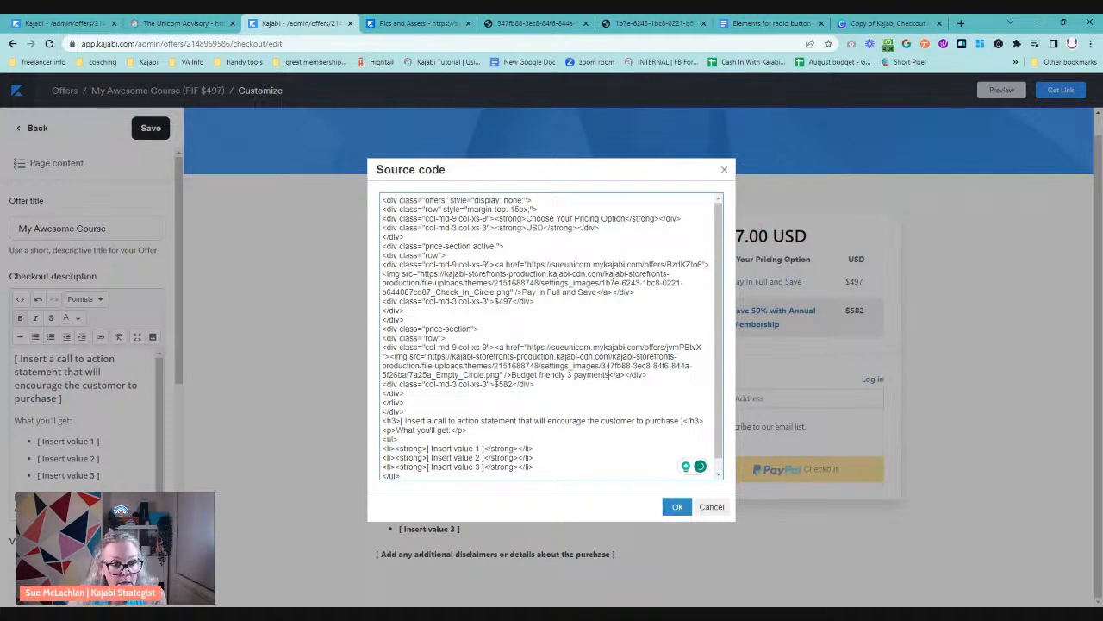
# Set the second offer's price to "3 x $197" in the source code, apply the code and save the checkout
pyautogui.moveTo(498, 384); pyautogui.dragTo(509, 385)
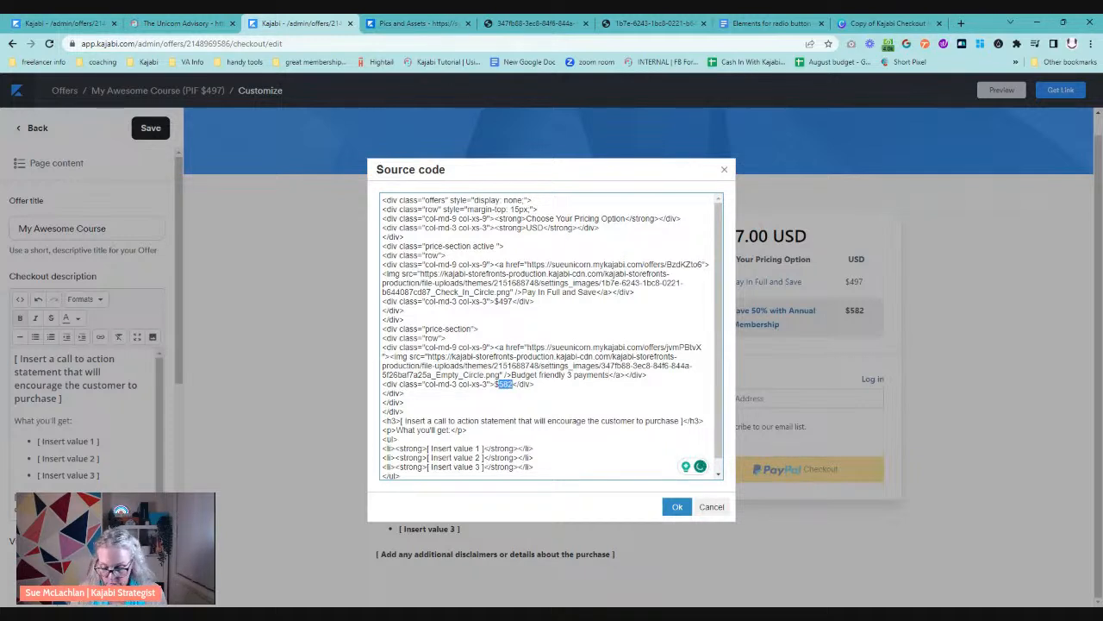
pyautogui.write('197')
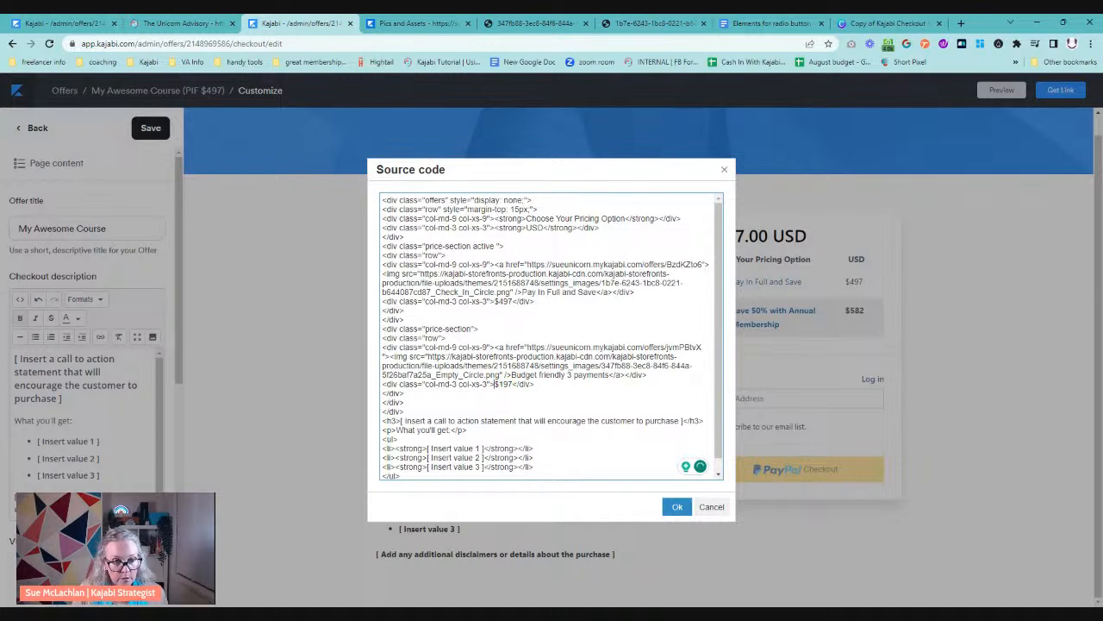
pyautogui.click(495, 384)
pyautogui.write('3 x')
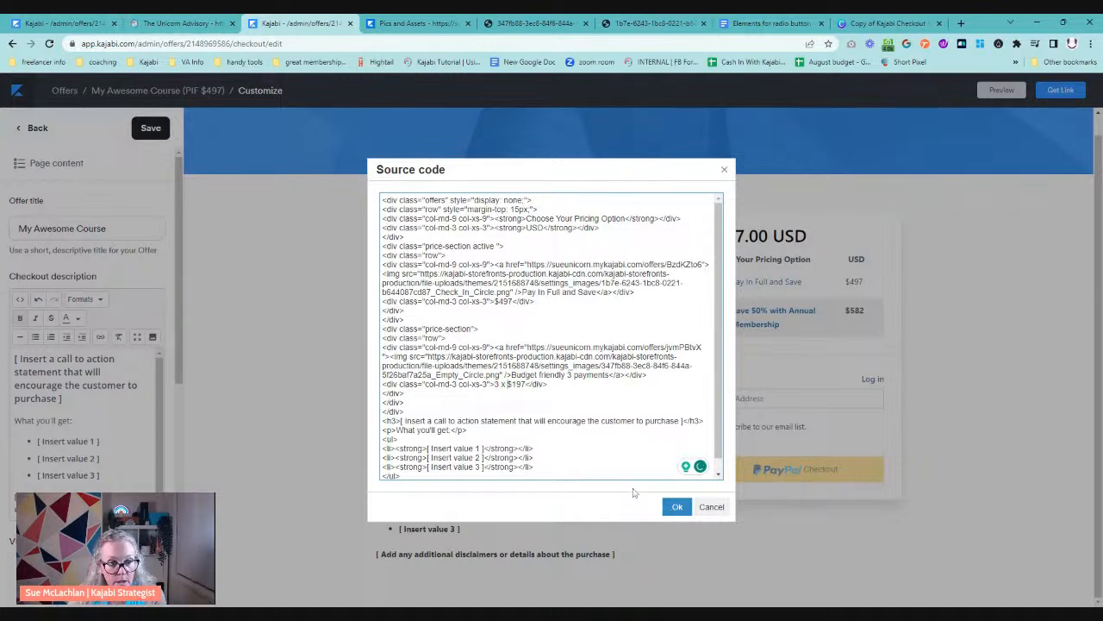
pyautogui.click(677, 507)
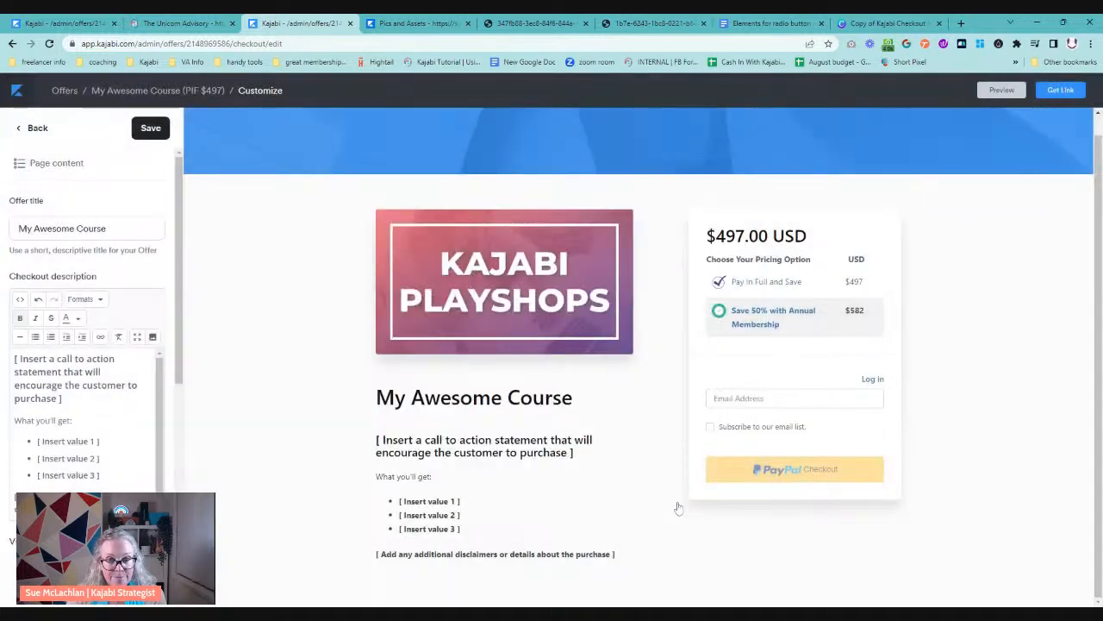
pyautogui.click(147, 129)
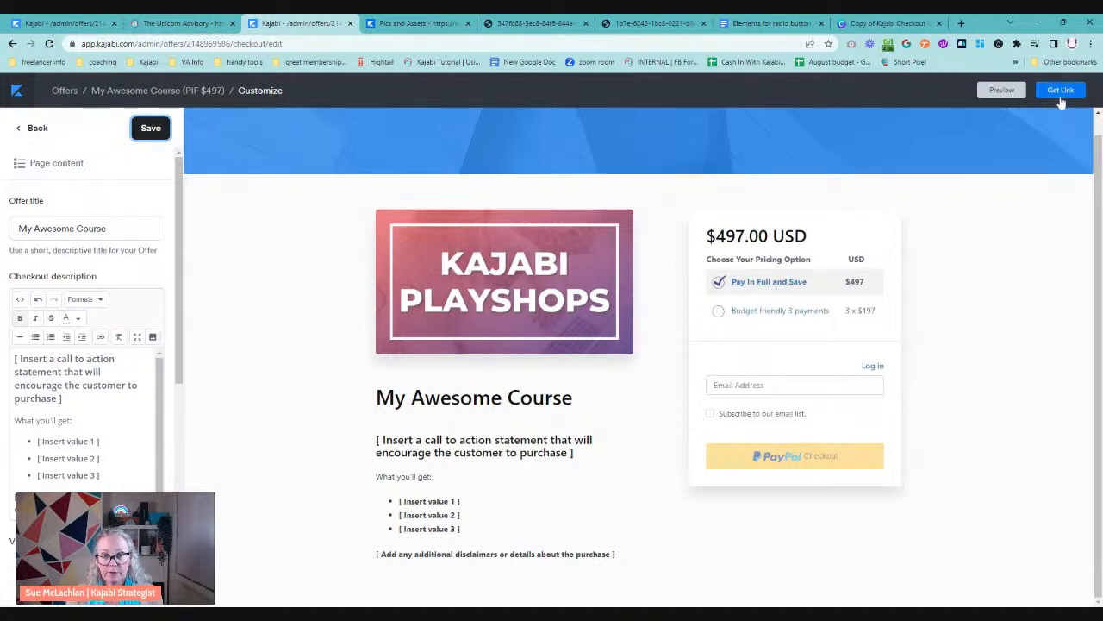
# Preview the checkout page, test the links of both pricing options and return to the pay-in-full checkout
pyautogui.click(1000, 91)
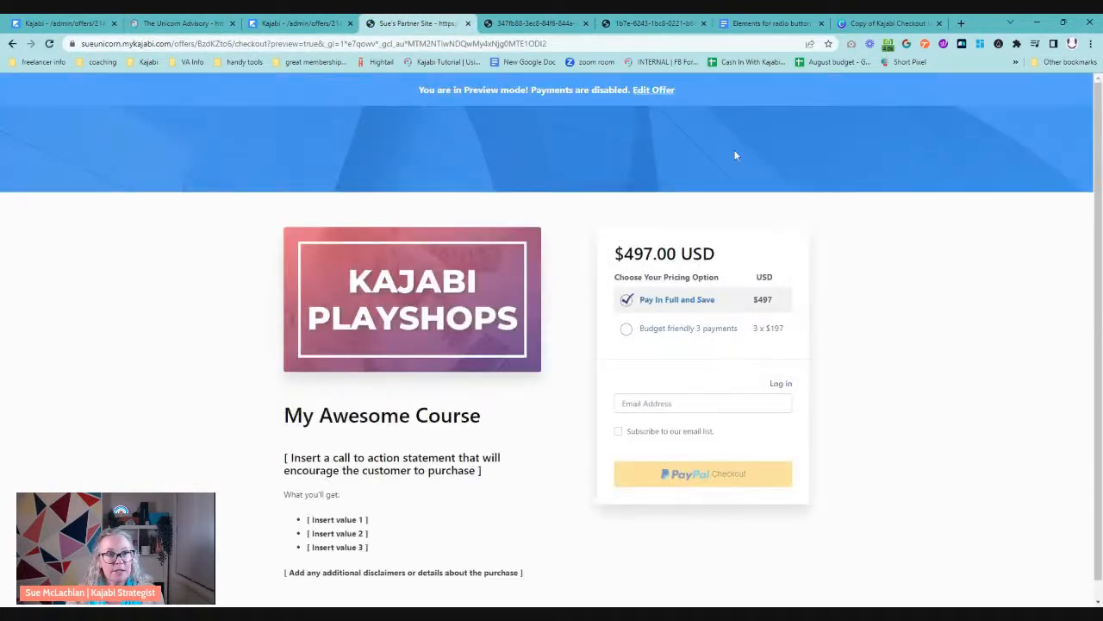
pyautogui.click(688, 306)
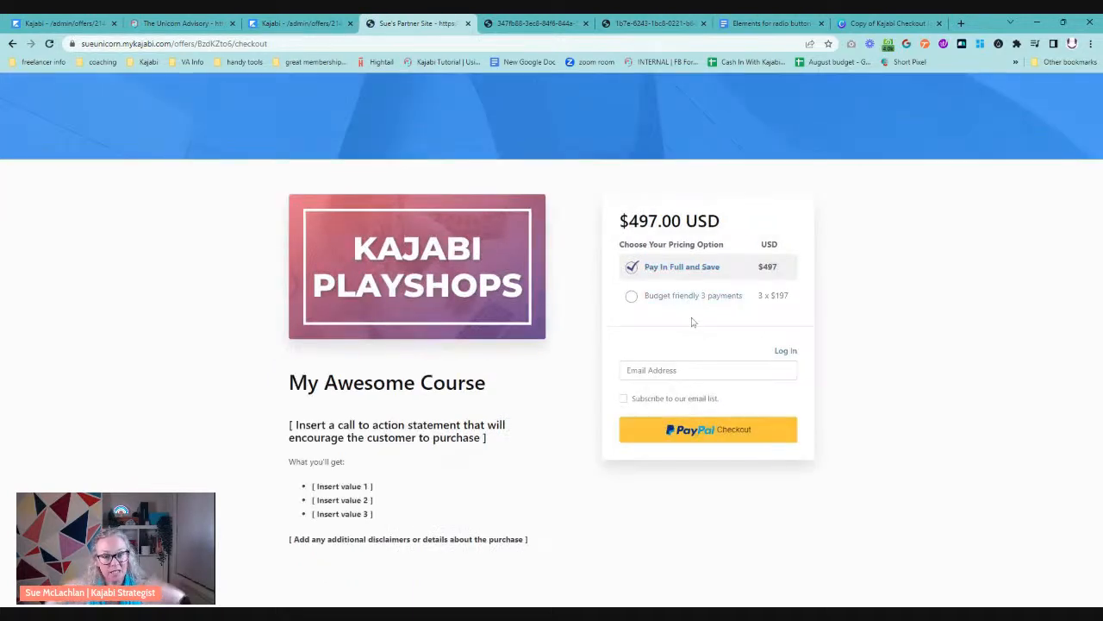
pyautogui.click(707, 302)
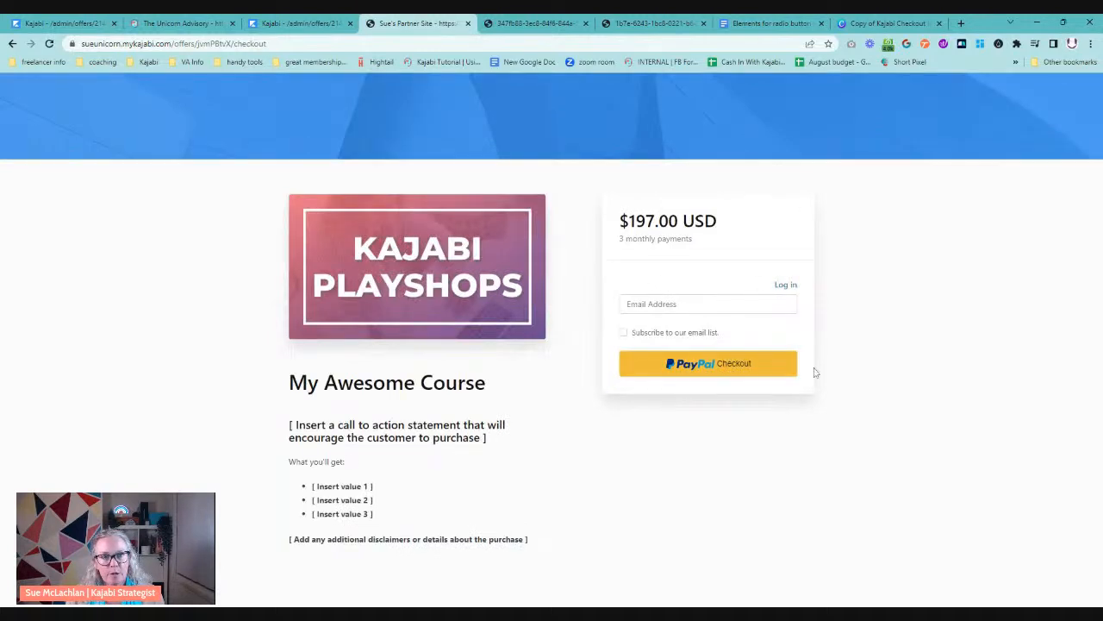
pyautogui.click(12, 43)
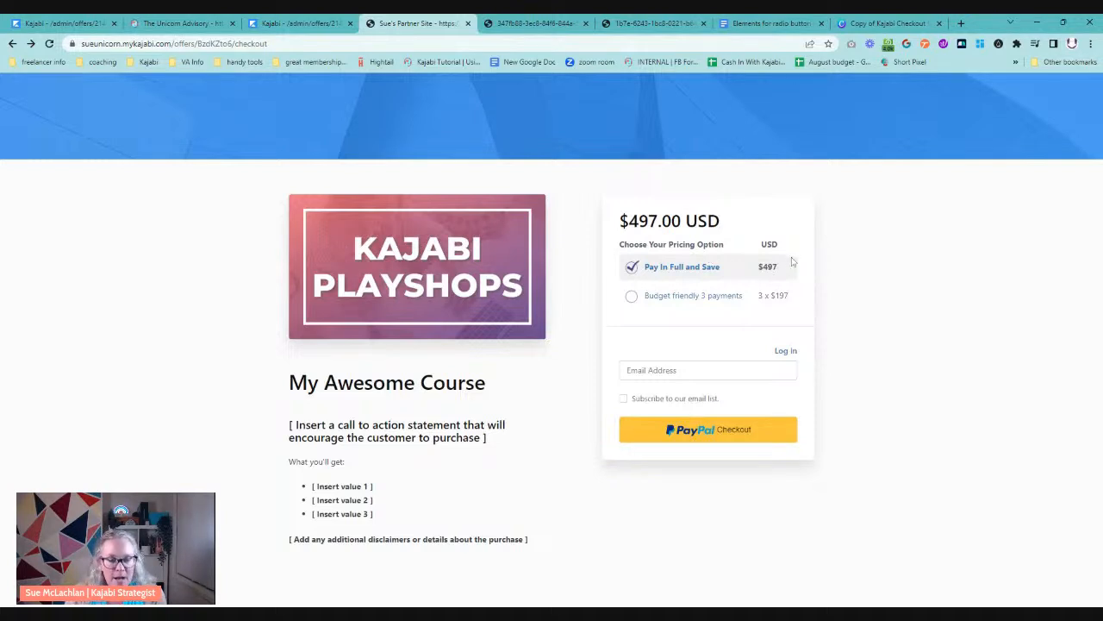
# Copy the whole offers block from the pay-in-full checkout's source code in Kajabi, close the code and save the checkout
pyautogui.click(293, 24)
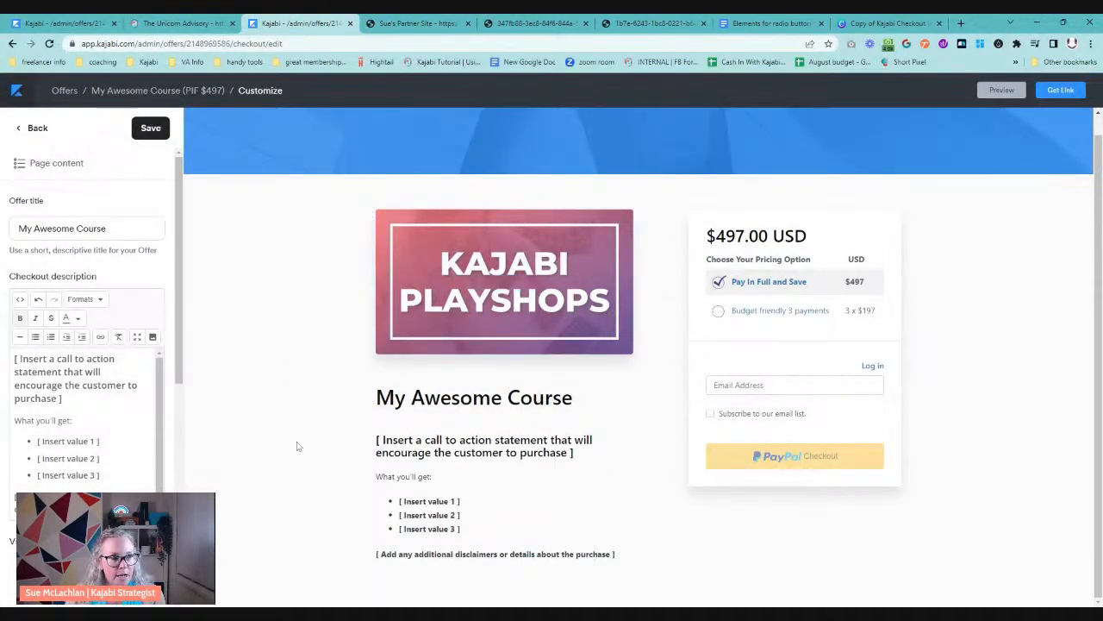
pyautogui.click(20, 299)
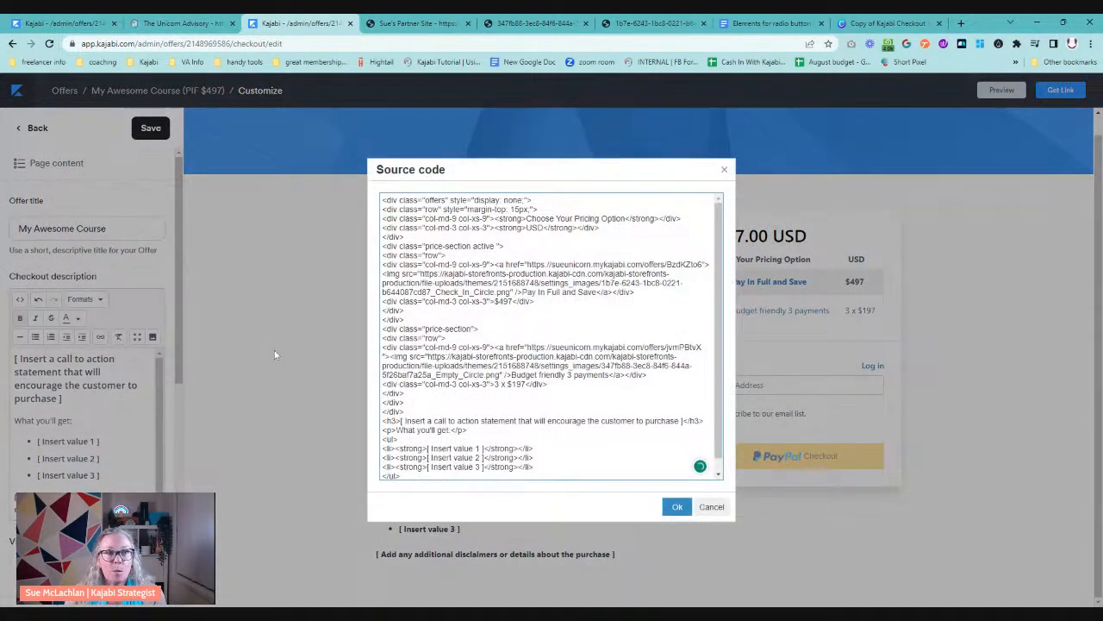
pyautogui.moveTo(405, 412); pyautogui.dragTo(377, 195)
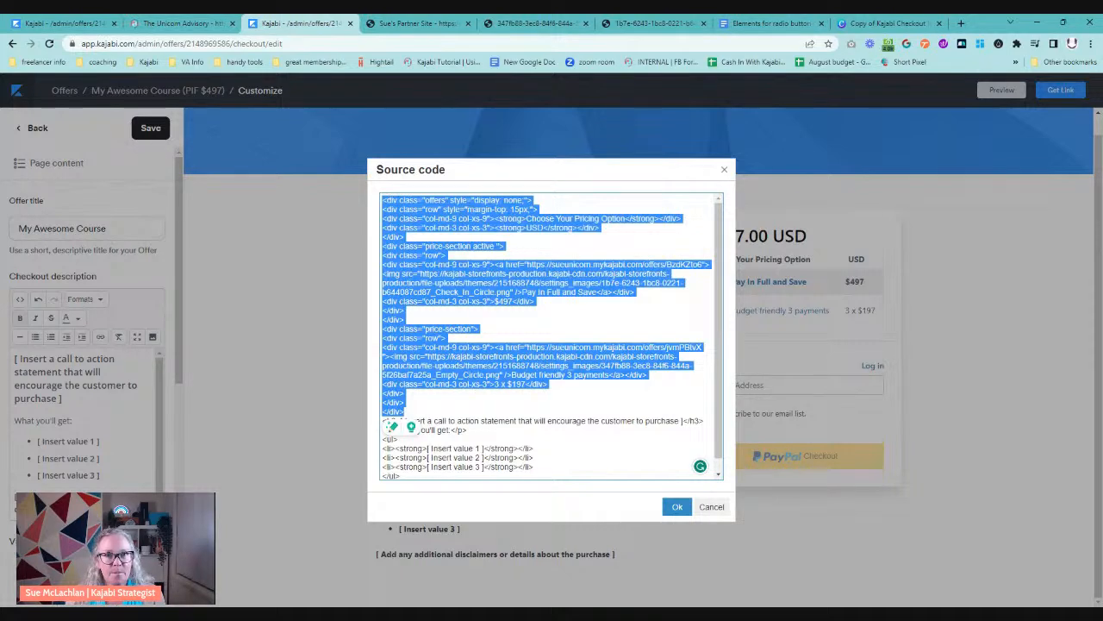
pyautogui.click(678, 507)
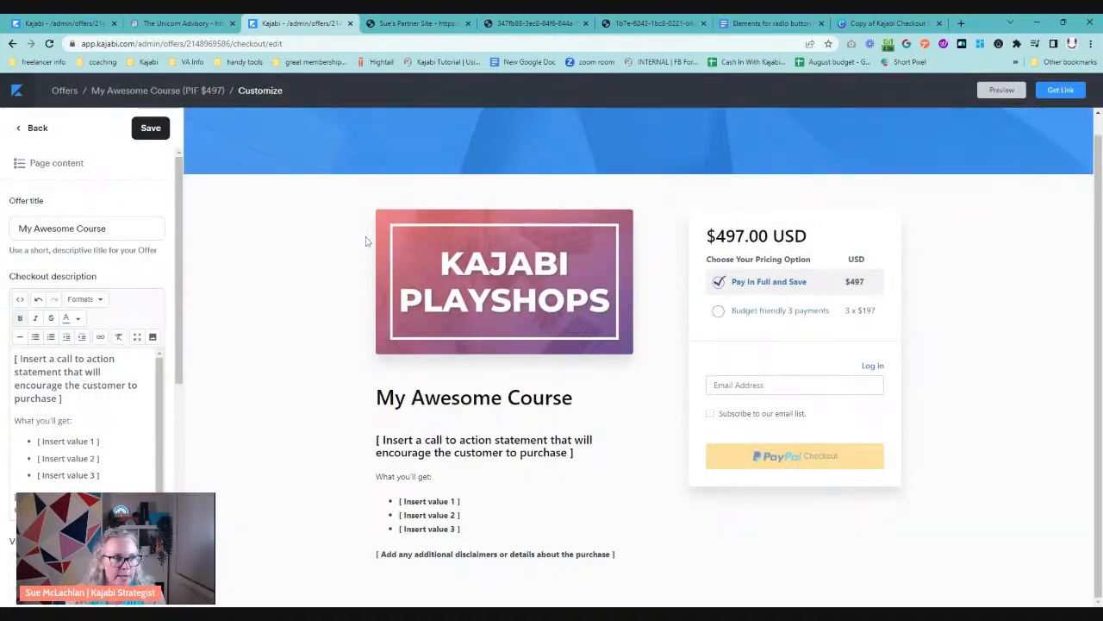
pyautogui.click(150, 128)
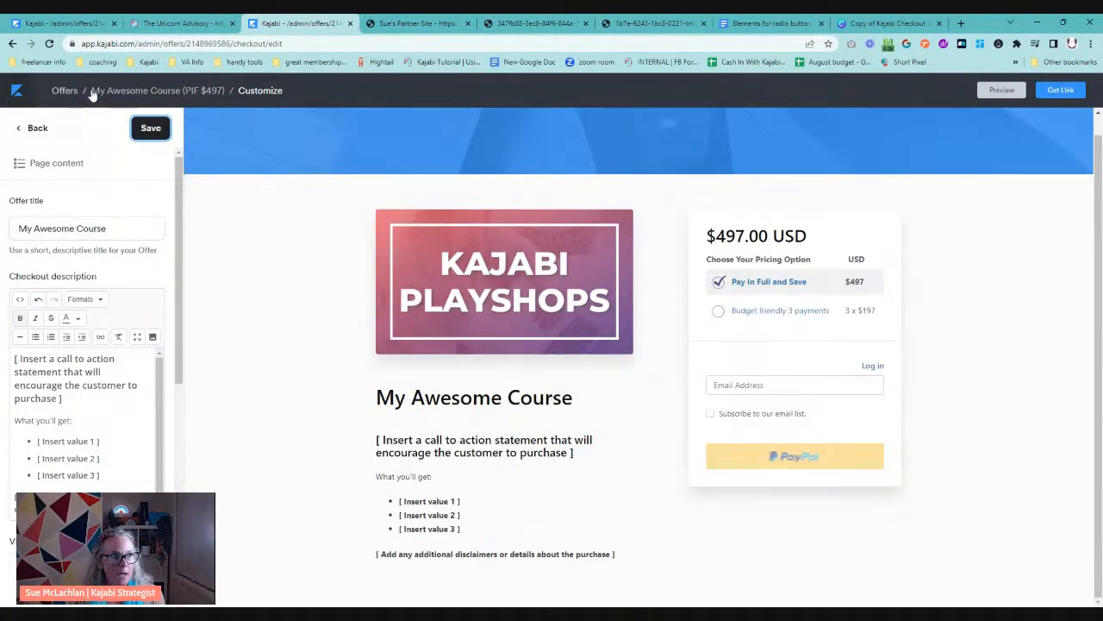
# Open the checkout editor of the My Awesome Course (3 pay x $197) offer at its checkout description
pyautogui.click(66, 92)
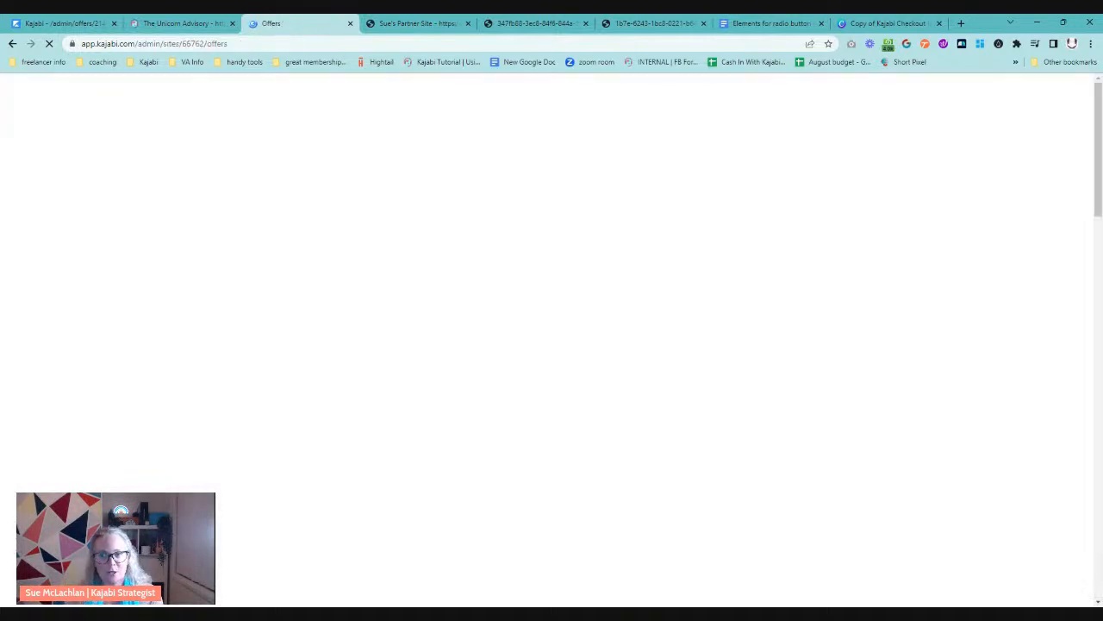
pyautogui.scroll(-2, 548, 436)
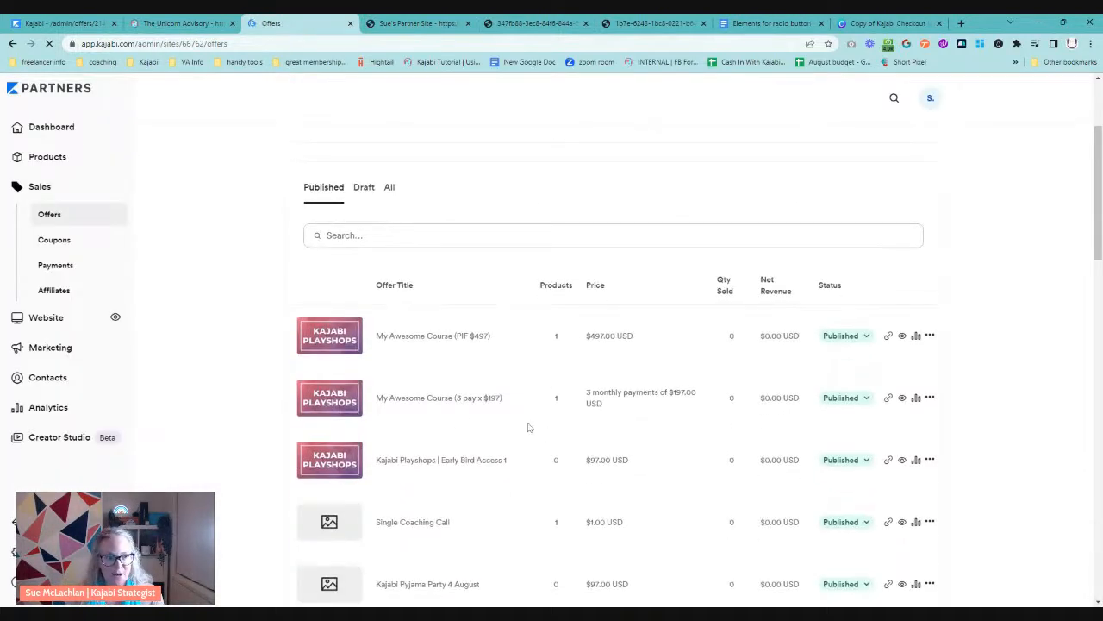
pyautogui.click(438, 399)
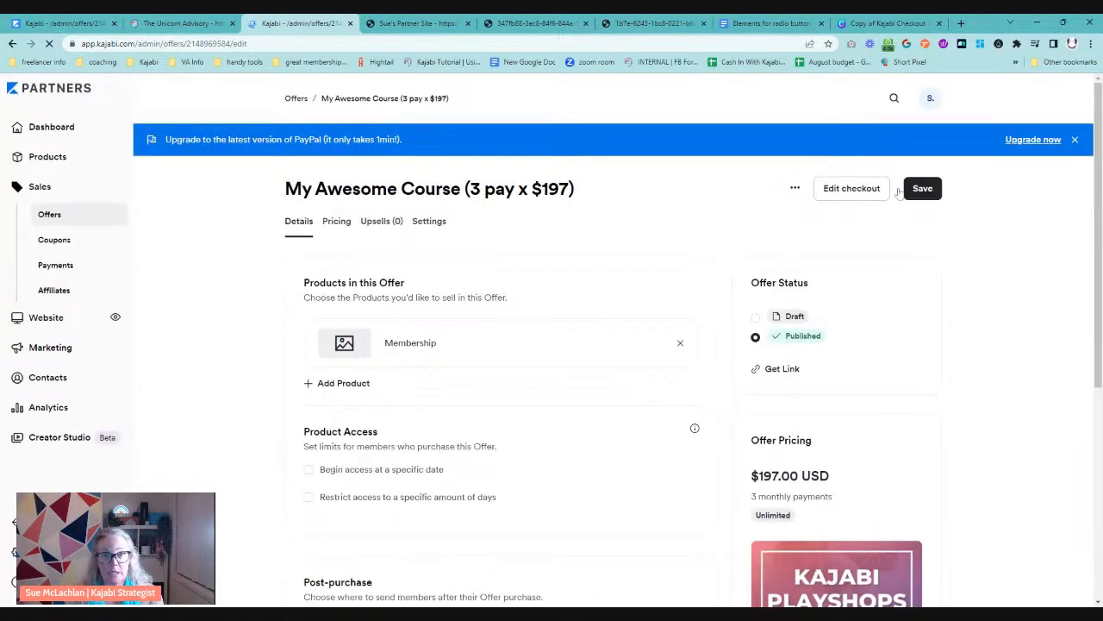
pyautogui.click(864, 192)
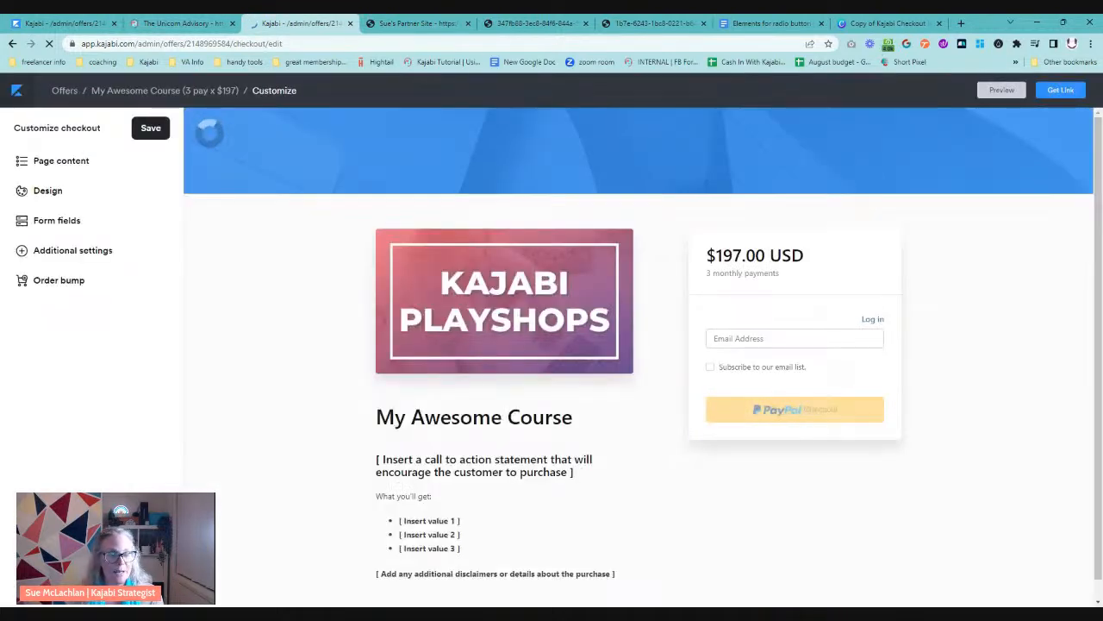
pyautogui.moveTo(477, 470)
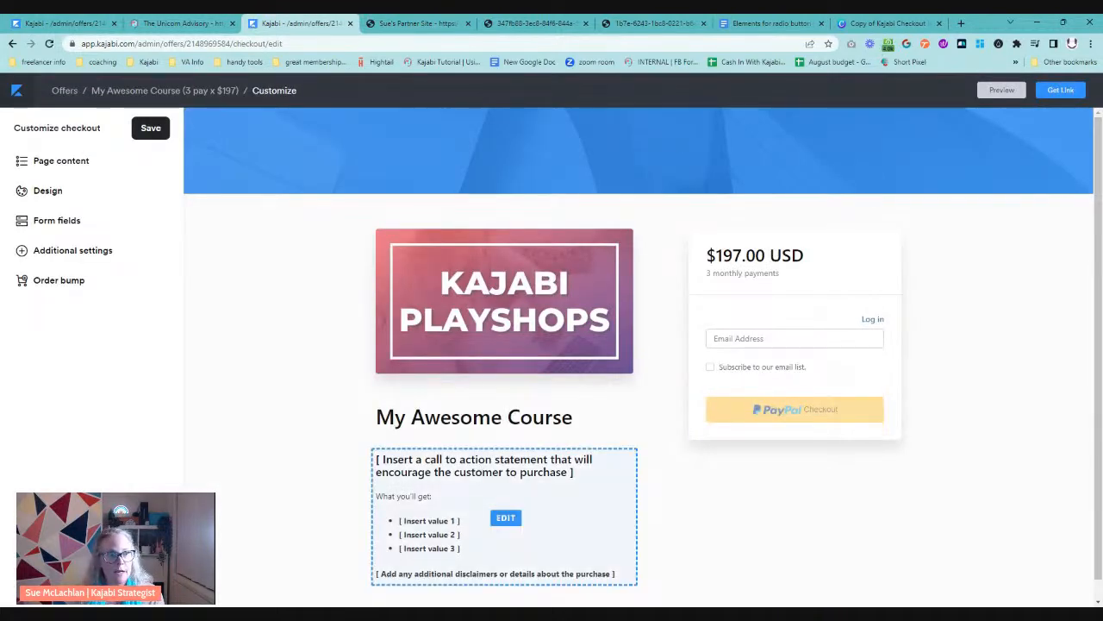
pyautogui.click(445, 490)
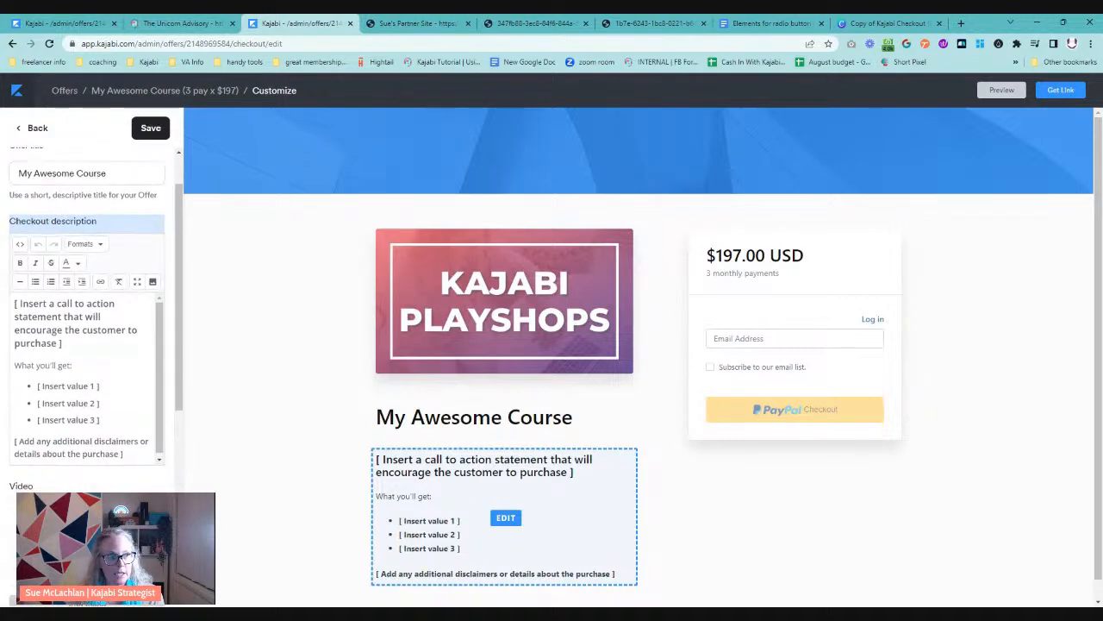
# Paste the copied offers block above the call-to-action heading in the description's source code and apply it
pyautogui.click(19, 246)
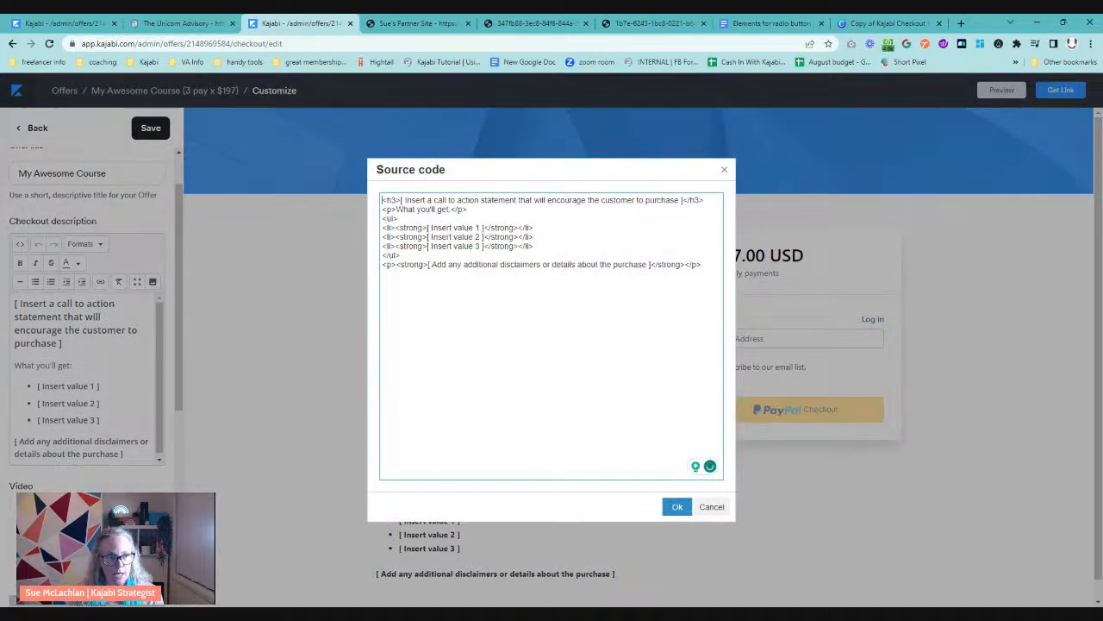
pyautogui.press('Return')
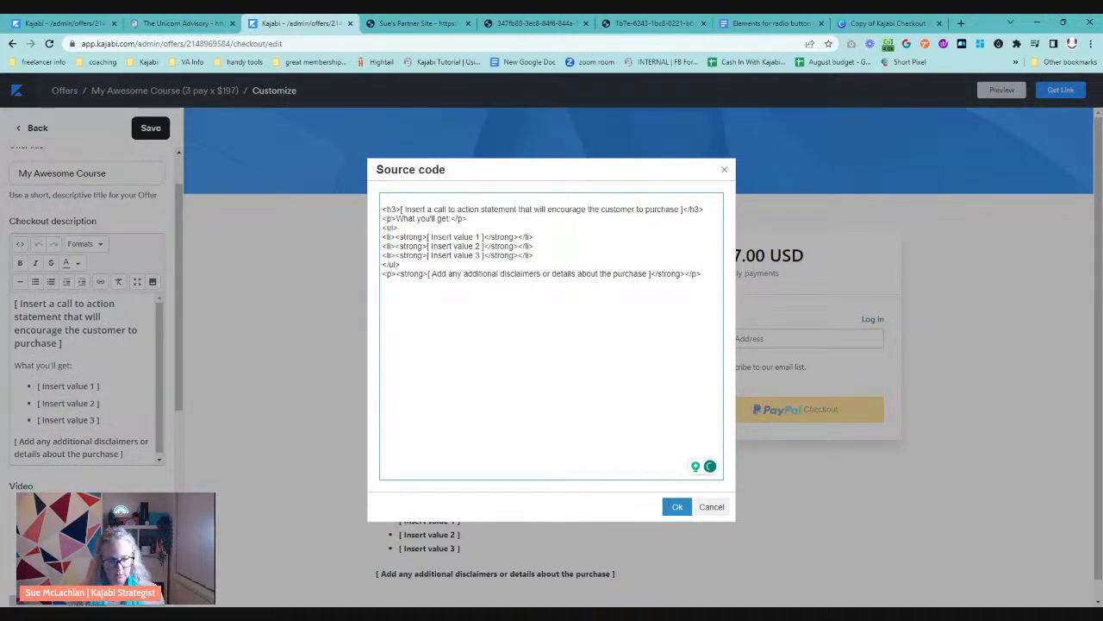
pyautogui.hotkey('ctrl', 'v')
pyautogui.click(677, 506)
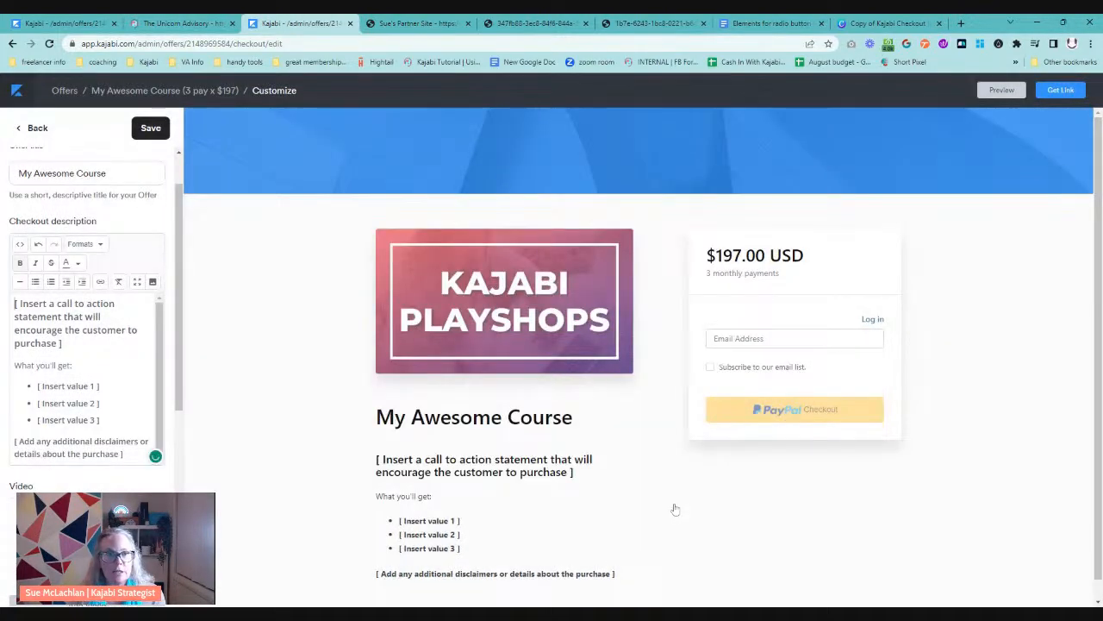
# Save the checkout and move the active class in the description's source code from the Pay In Full price section to the 3 payments section
pyautogui.click(151, 128)
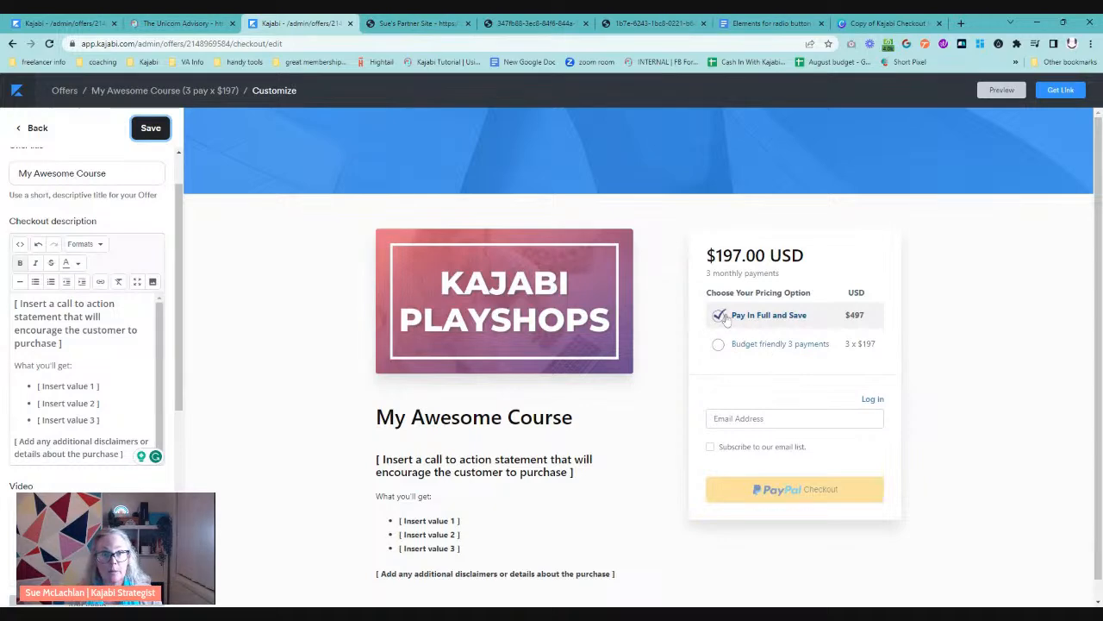
pyautogui.click(21, 245)
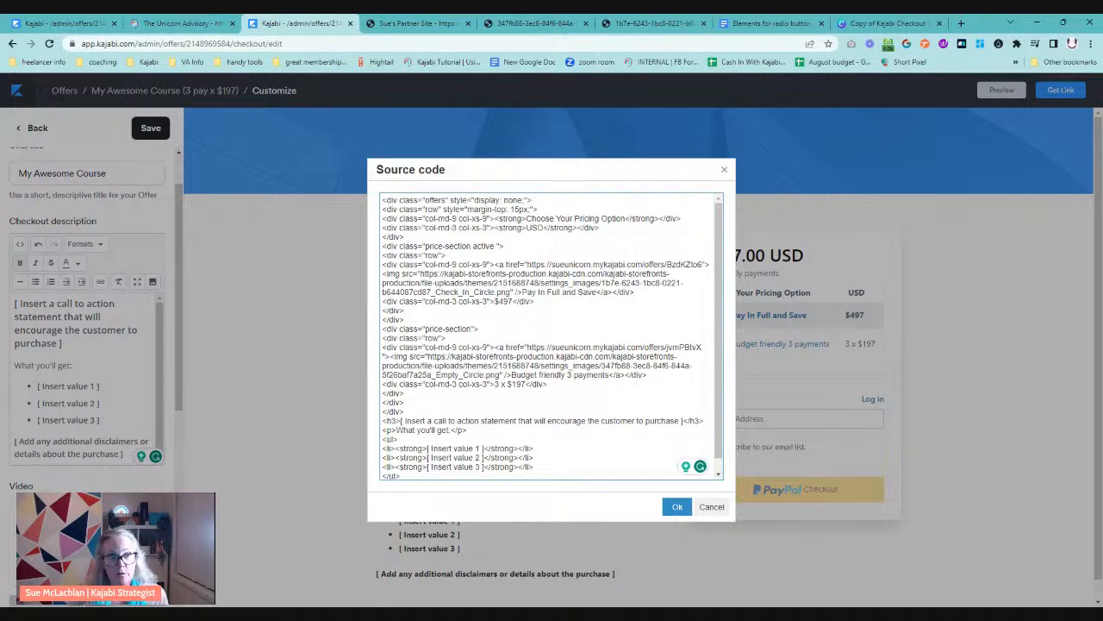
pyautogui.press('Delete')
pyautogui.press('Delete')
pyautogui.press('Delete')
pyautogui.press('Delete')
pyautogui.press('Delete')
pyautogui.press('Delete')
pyautogui.press('Delete')
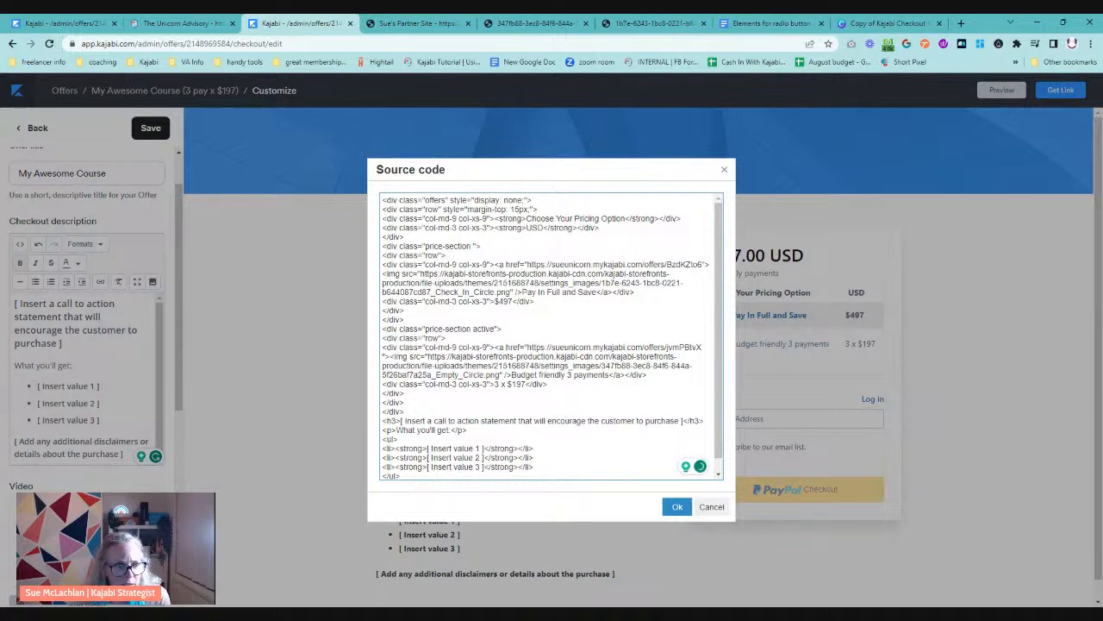
# Swap the image URLs so Pay In Full uses Empty_Circle.png and Budget friendly 3 payments uses Check_In_Circle.png, and save the checkout
pyautogui.moveTo(420, 273); pyautogui.dragTo(511, 293)
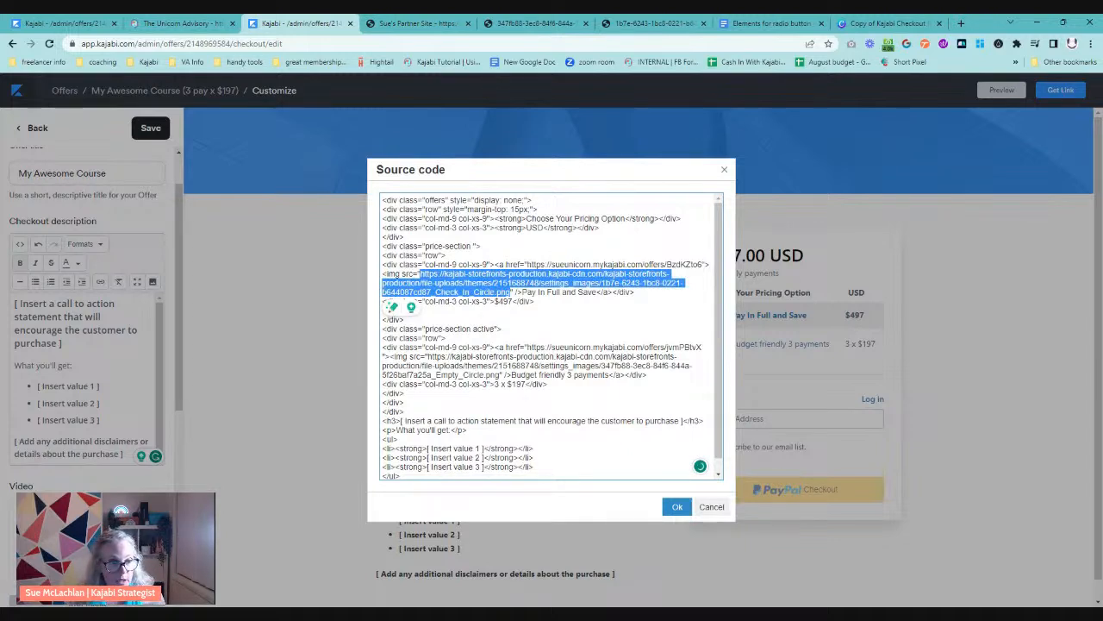
pyautogui.moveTo(429, 356); pyautogui.dragTo(500, 375)
pyautogui.hotkey('ctrl', 'c')
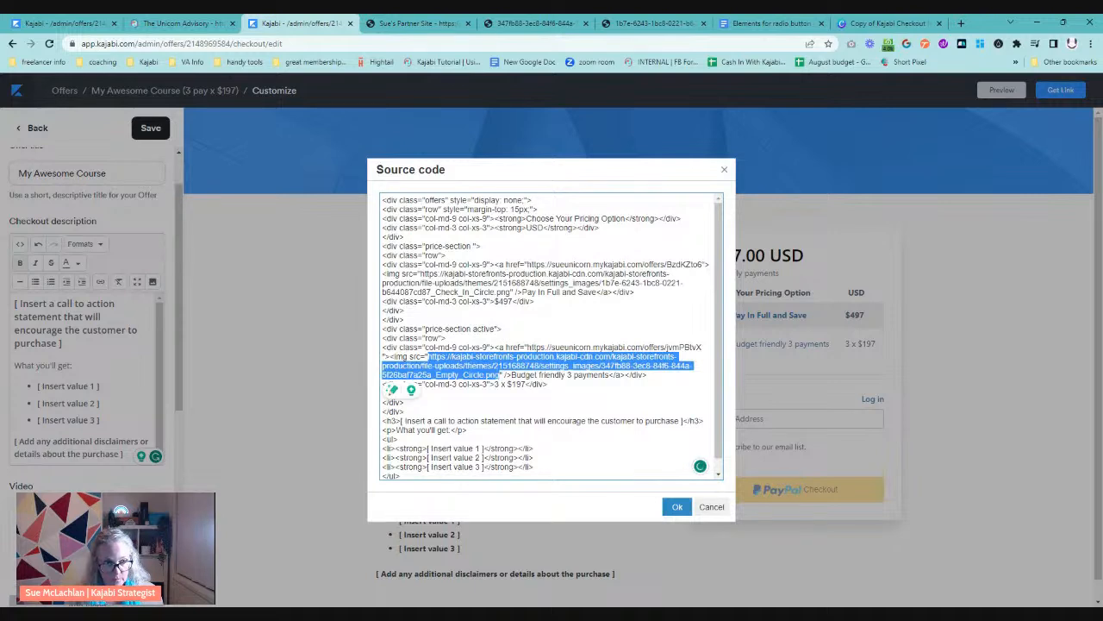
pyautogui.moveTo(419, 273); pyautogui.dragTo(510, 292)
pyautogui.hotkey('ctrl', 'v')
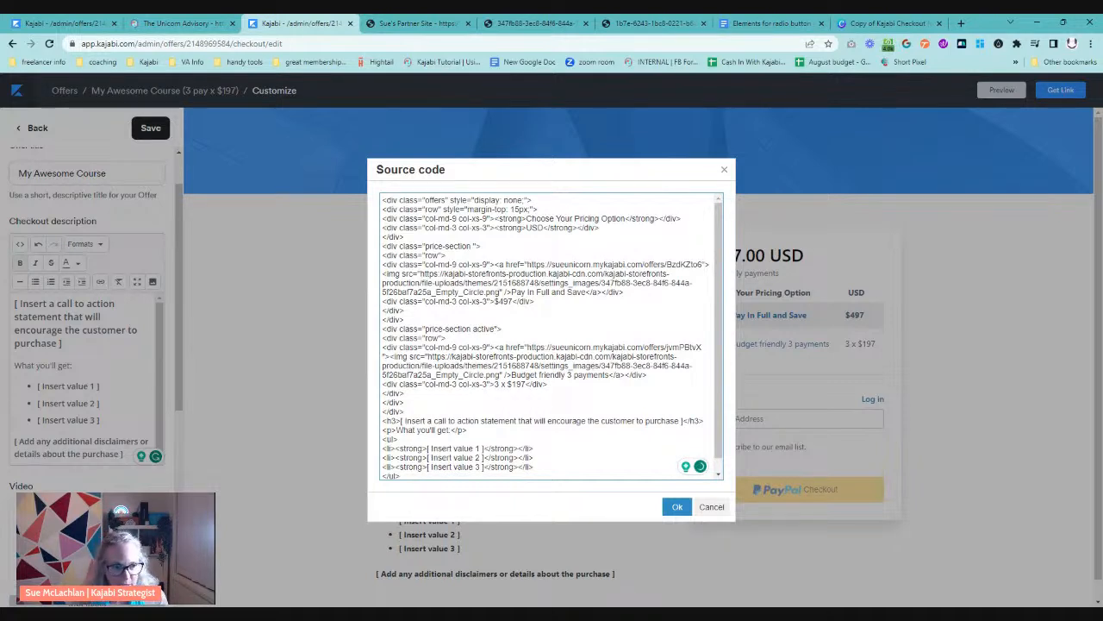
pyautogui.moveTo(427, 356); pyautogui.dragTo(499, 376)
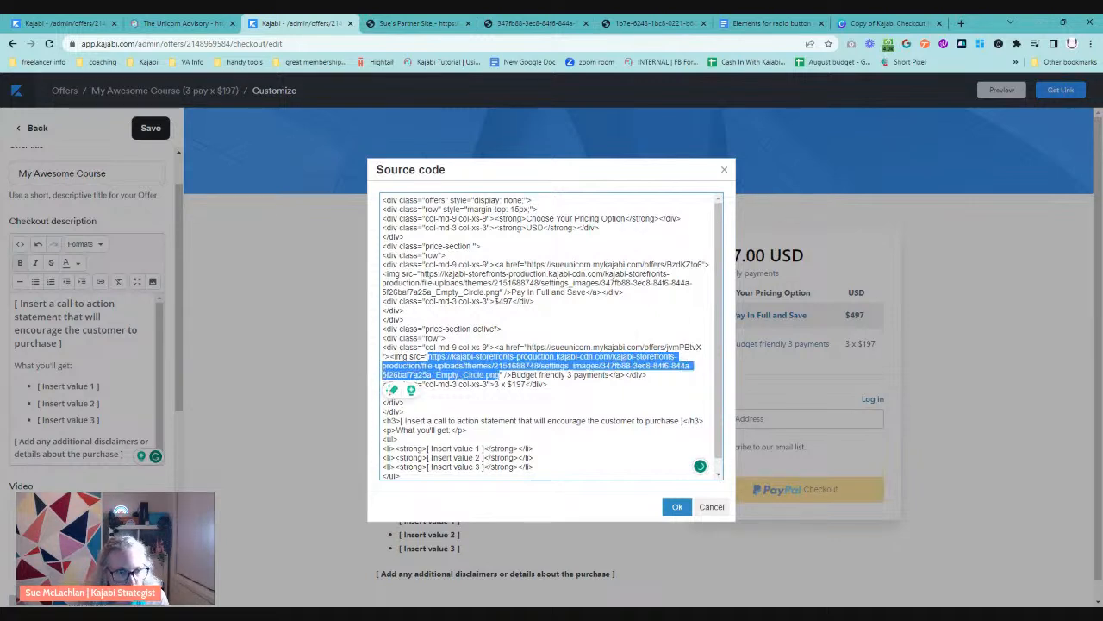
pyautogui.hotkey('ctrl', 'v')
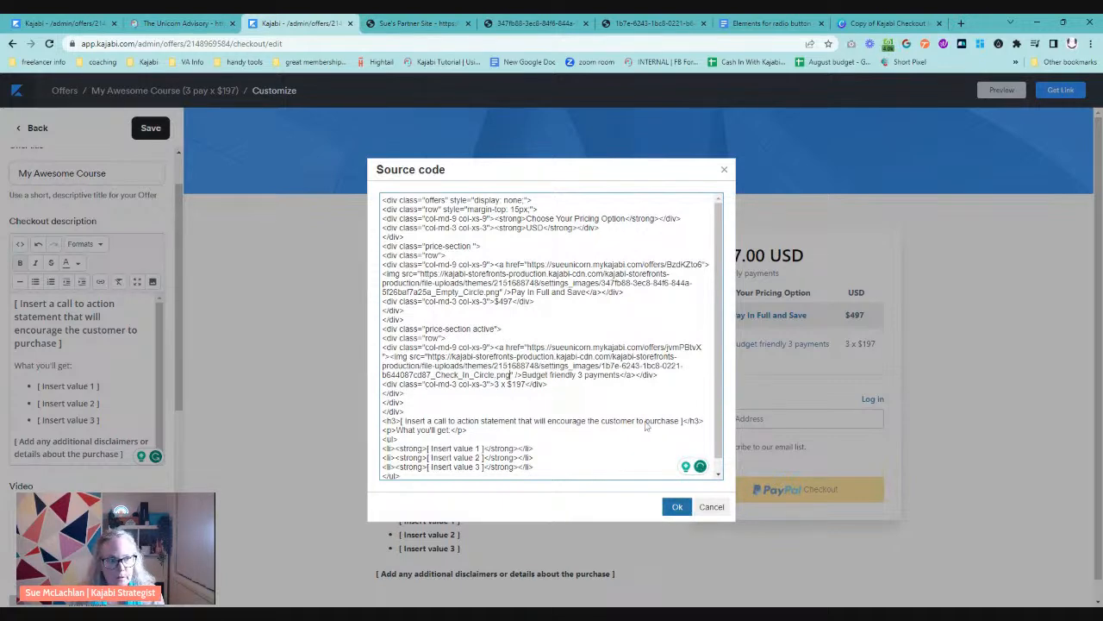
pyautogui.click(678, 506)
pyautogui.click(150, 127)
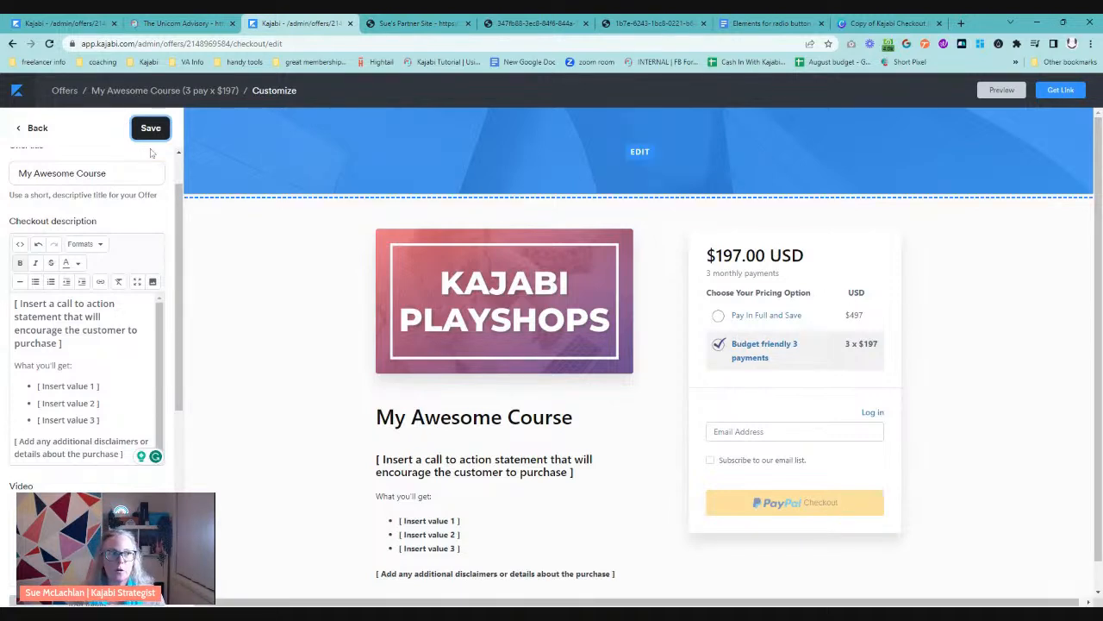
# Review the edited offers block in the description's source code, close the code and save the checkout again
pyautogui.click(20, 244)
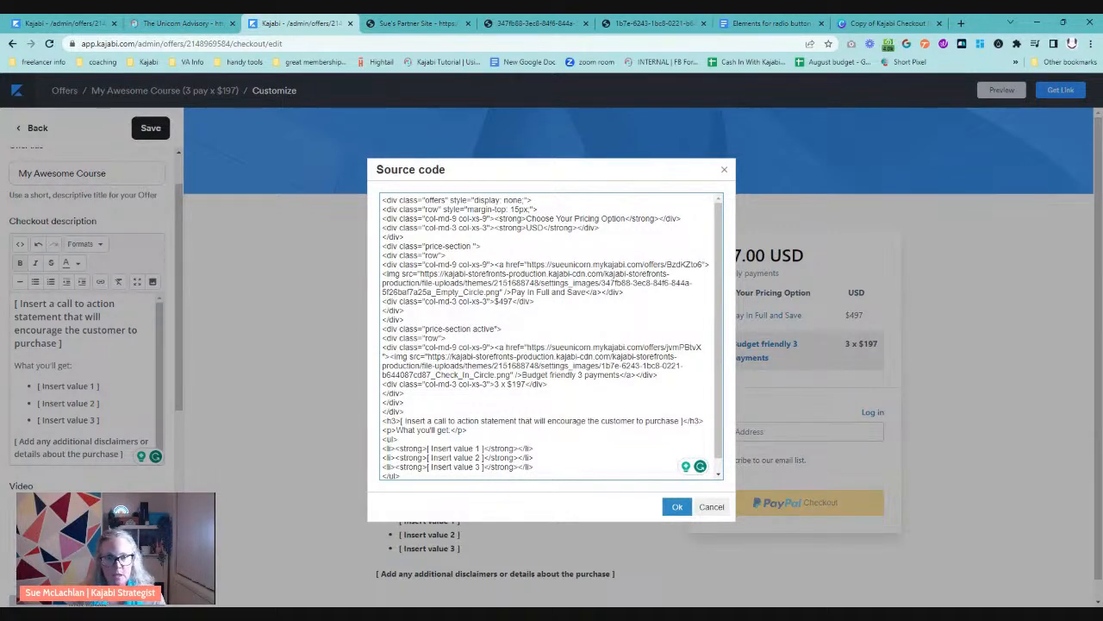
pyautogui.click(678, 507)
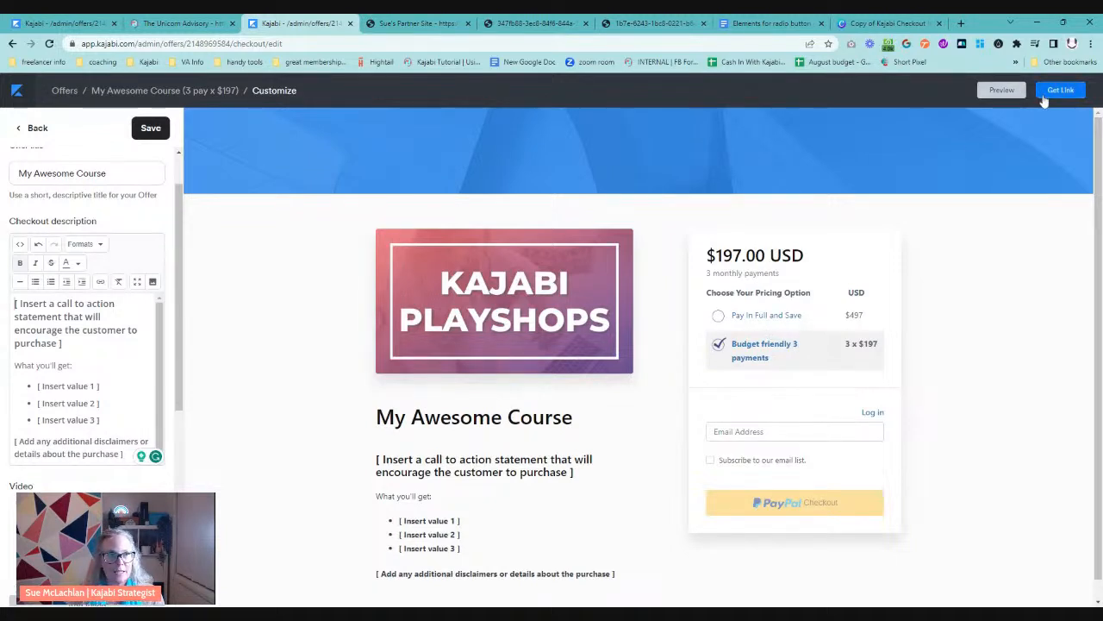
pyautogui.click(151, 127)
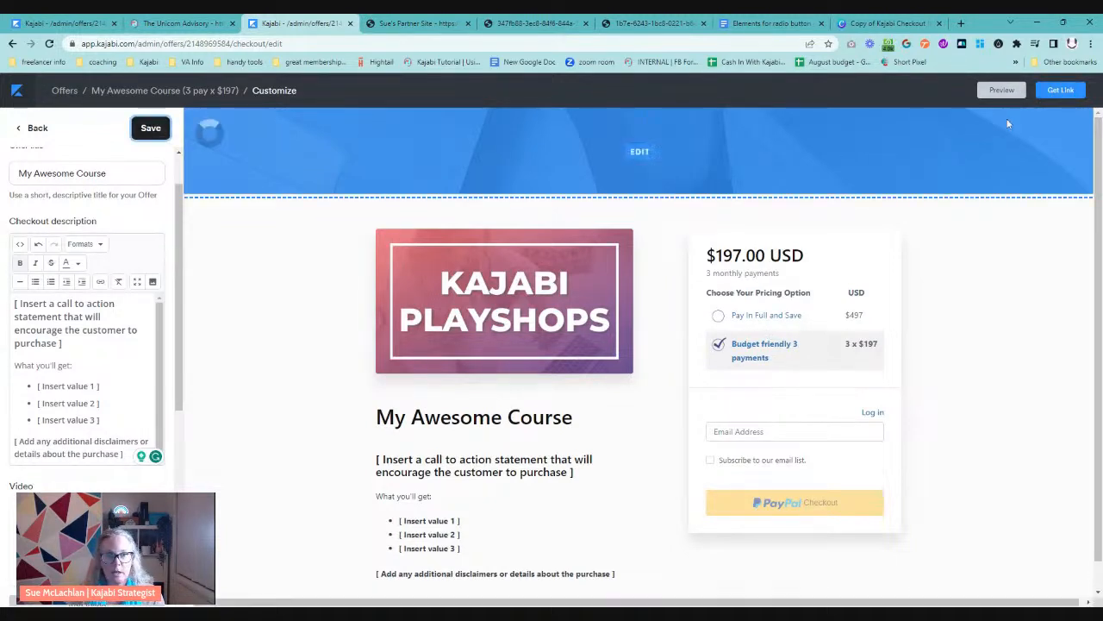
# Preview the 3-pay checkout and test switching between the Pay In Full and Save and Budget friendly 3 payments links
pyautogui.click(1003, 90)
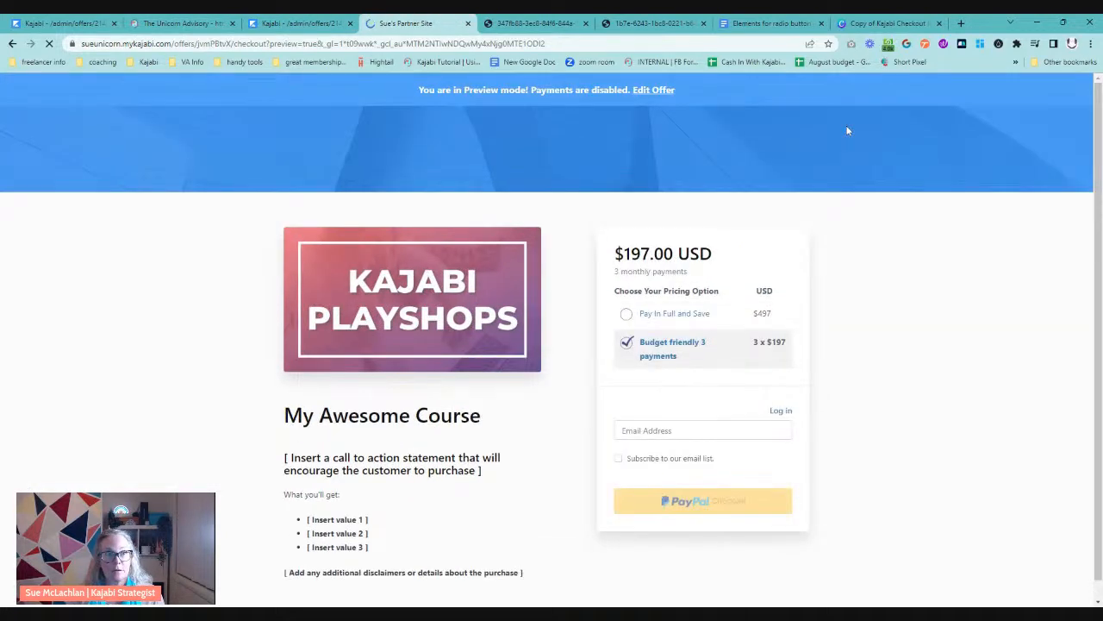
pyautogui.click(681, 315)
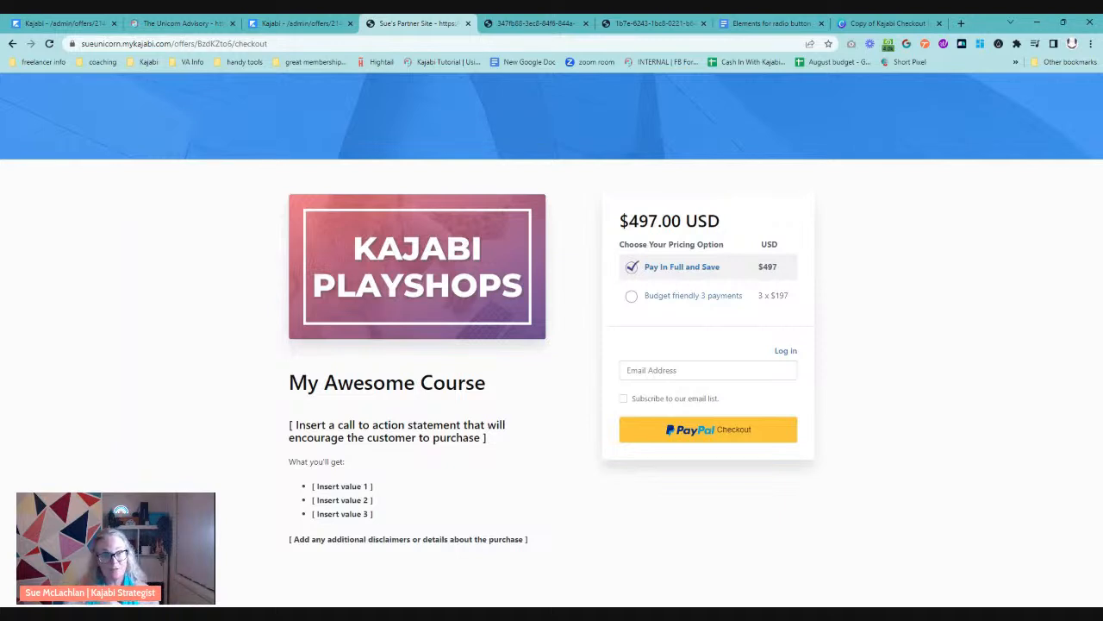
pyautogui.click(705, 299)
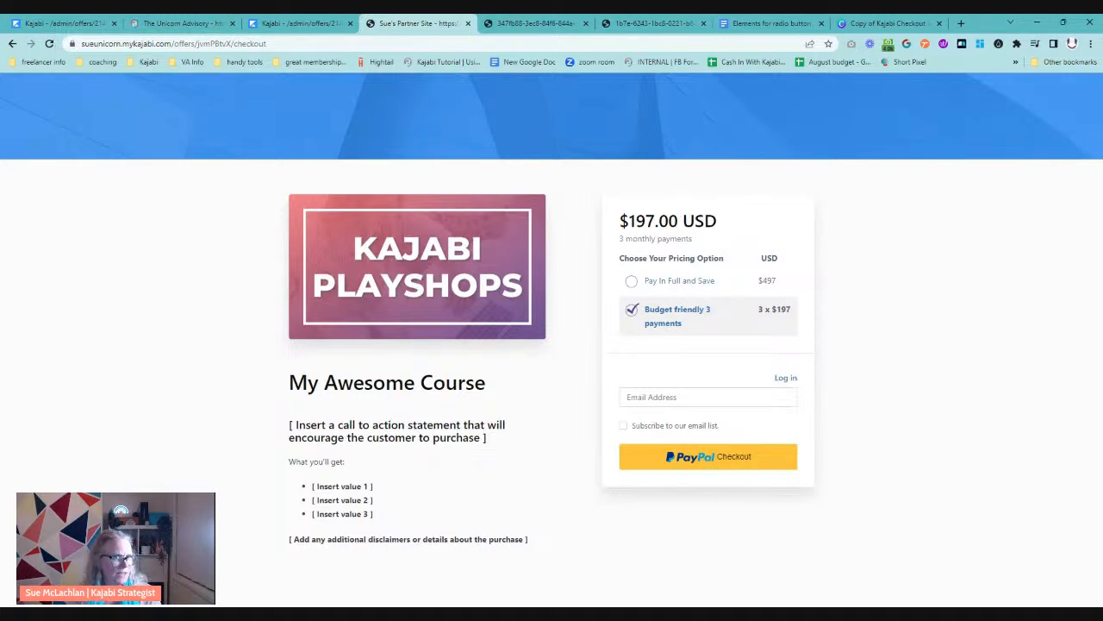
pyautogui.click(709, 283)
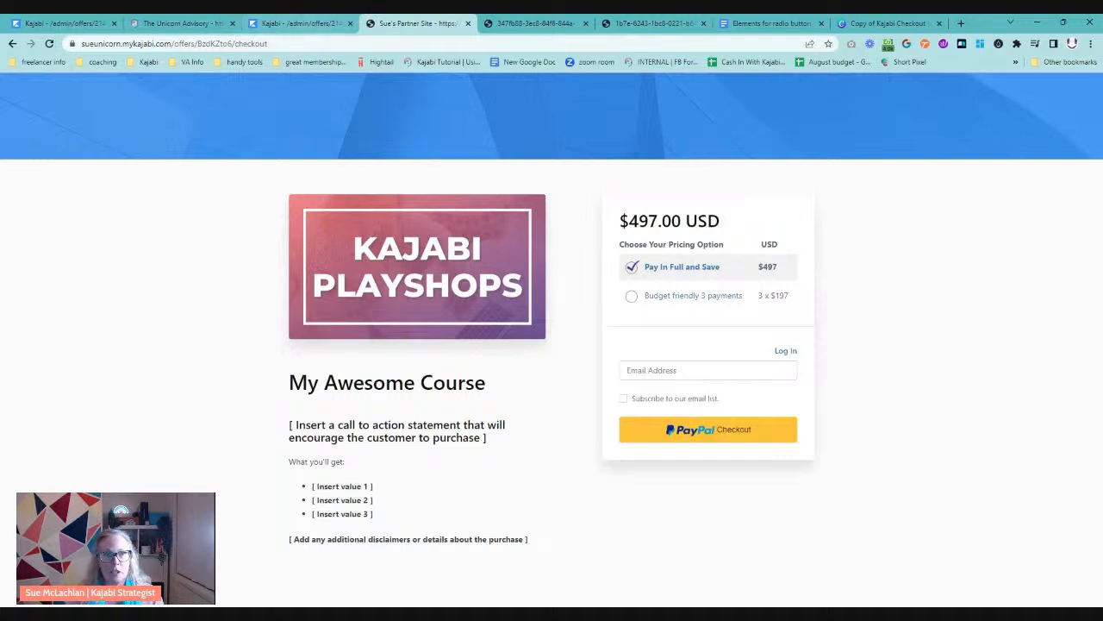
# Return to the 3-pay checkout editor, save it and open the offer's pricing settings at the price details
pyautogui.click(299, 26)
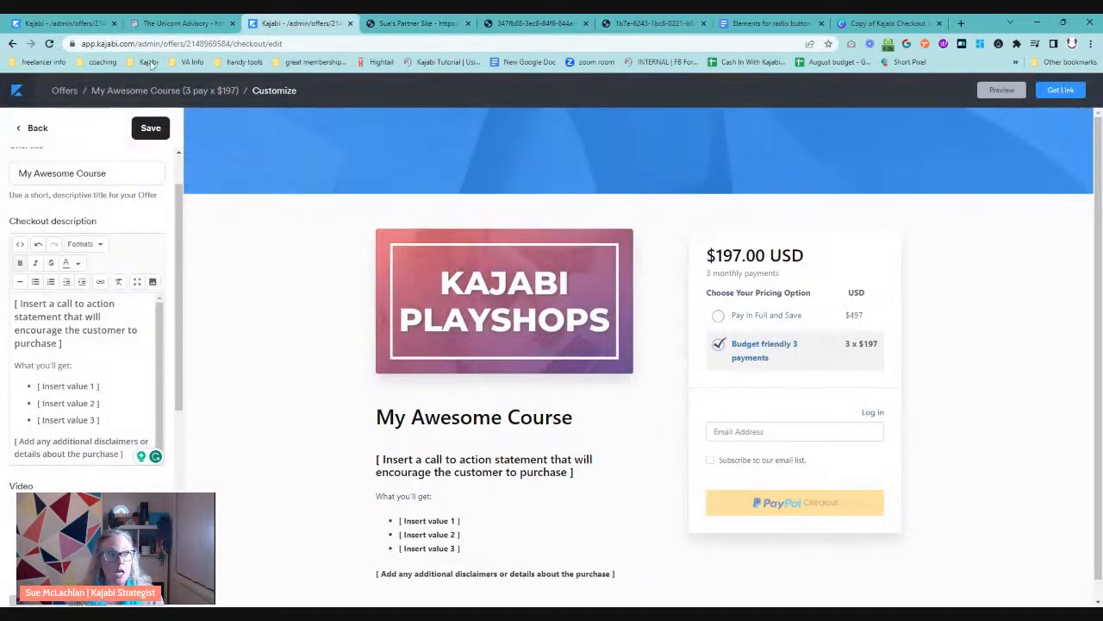
pyautogui.click(151, 127)
pyautogui.click(171, 92)
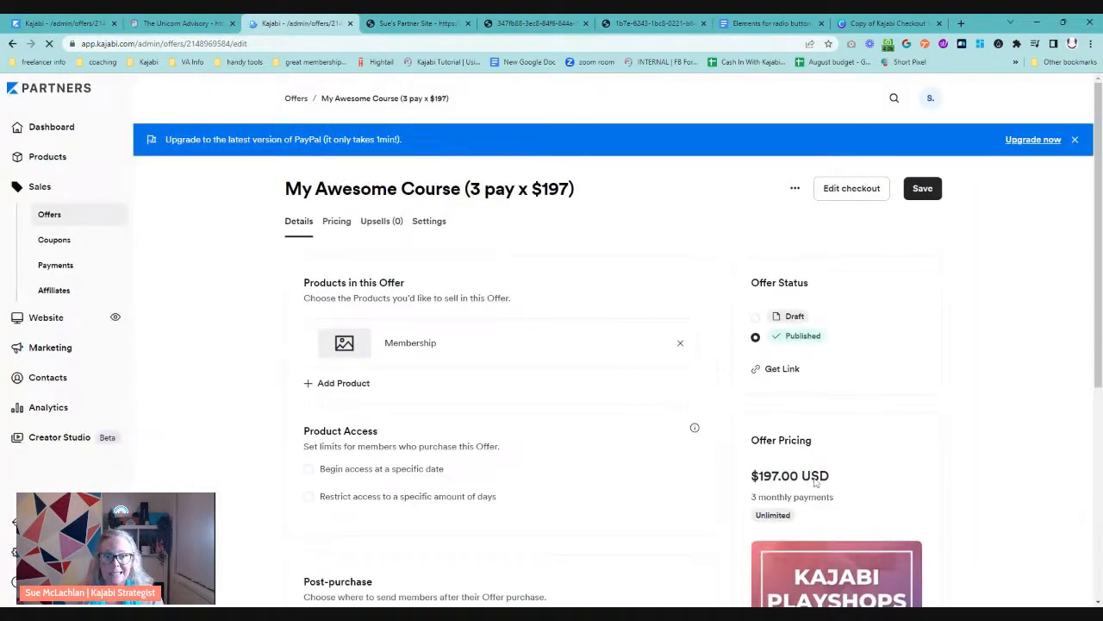
pyautogui.scroll(-3, 879, 496)
pyautogui.click(767, 437)
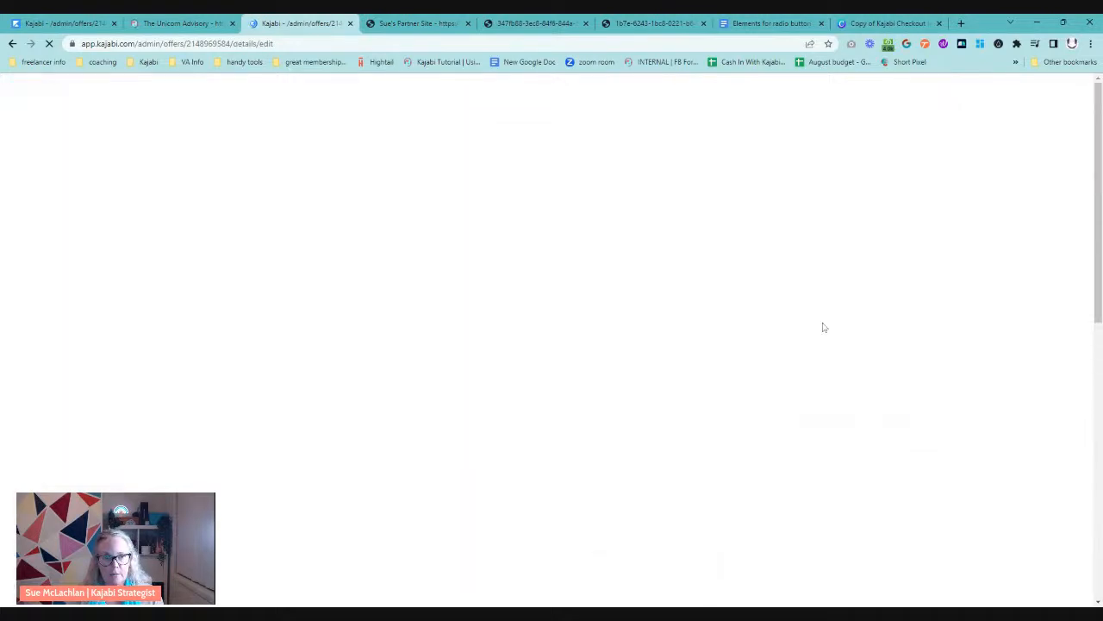
pyautogui.scroll(-3, 439, 408)
pyautogui.scroll(-3, 492, 411)
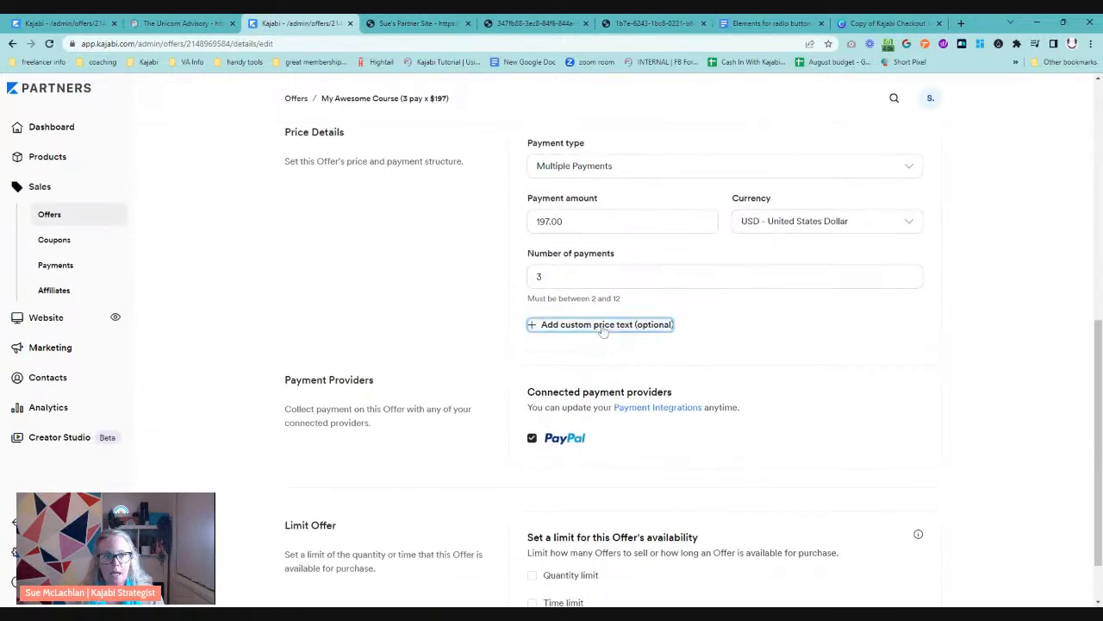
# Add the custom price text "Join The Kajabi Playshops Membership Today" to the 3-pay offer and save the offer
pyautogui.click(603, 325)
pyautogui.click(534, 371)
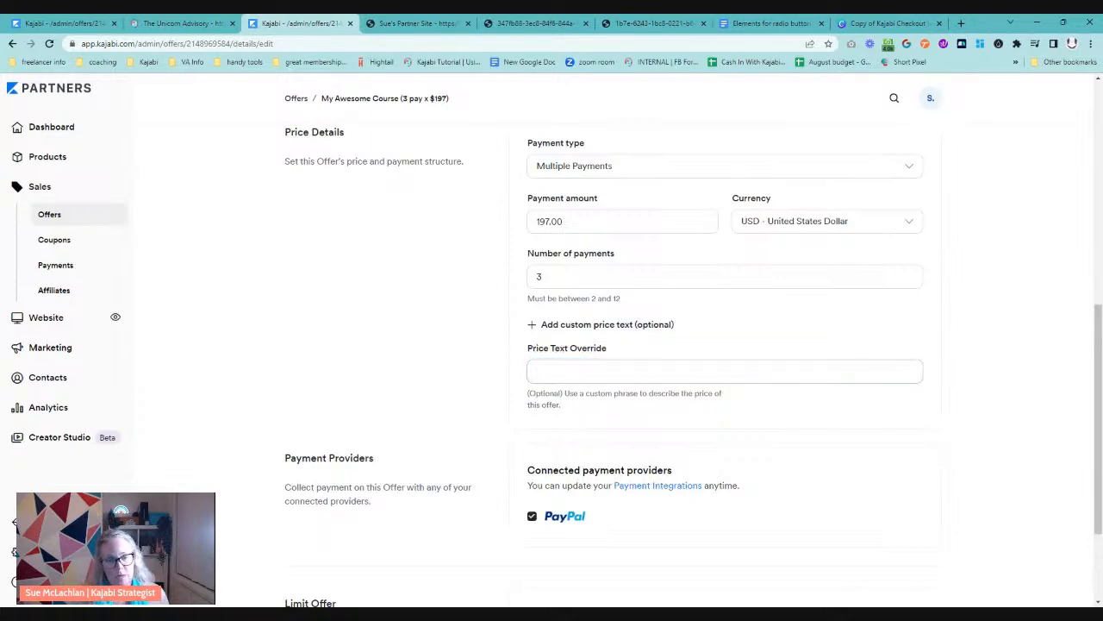
pyautogui.hotkey('ctrl', 'v')
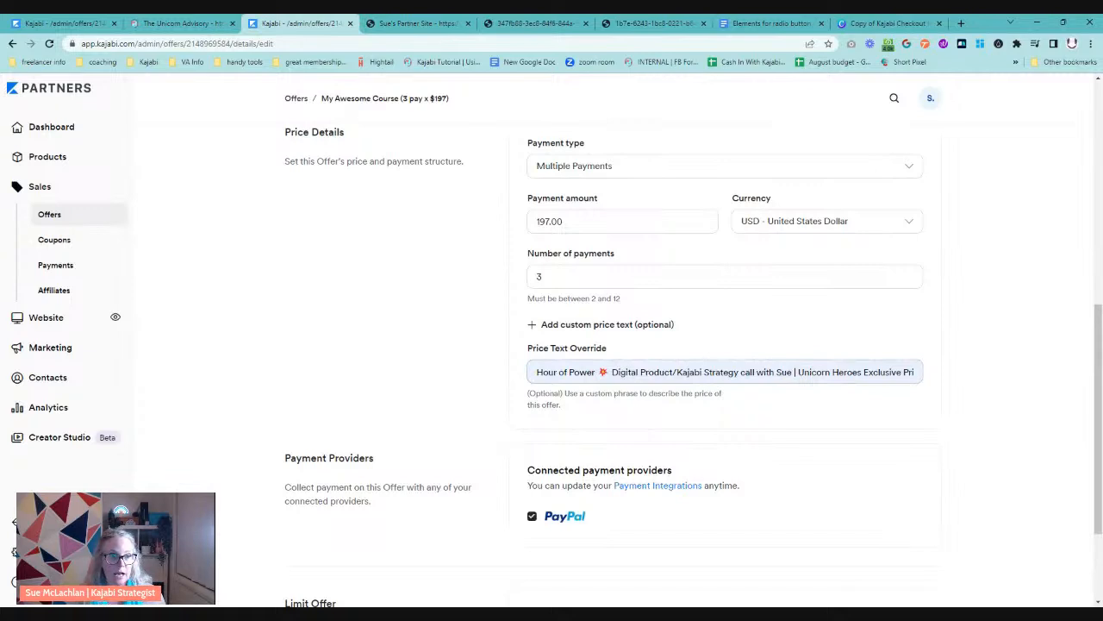
pyautogui.moveTo(536, 371); pyautogui.dragTo(694, 390)
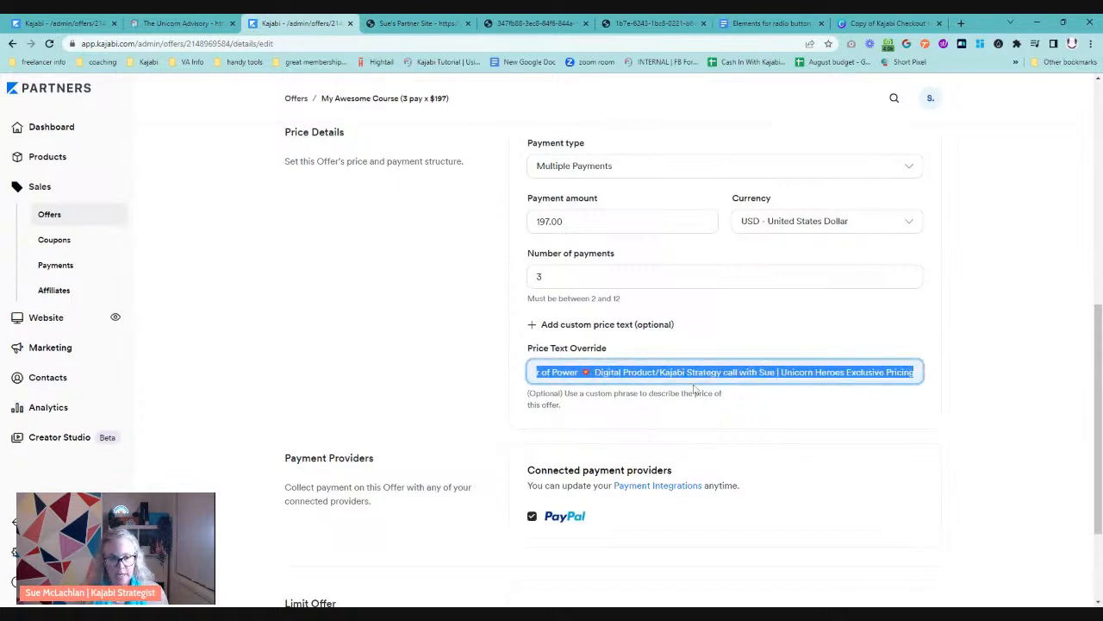
pyautogui.write('Join')
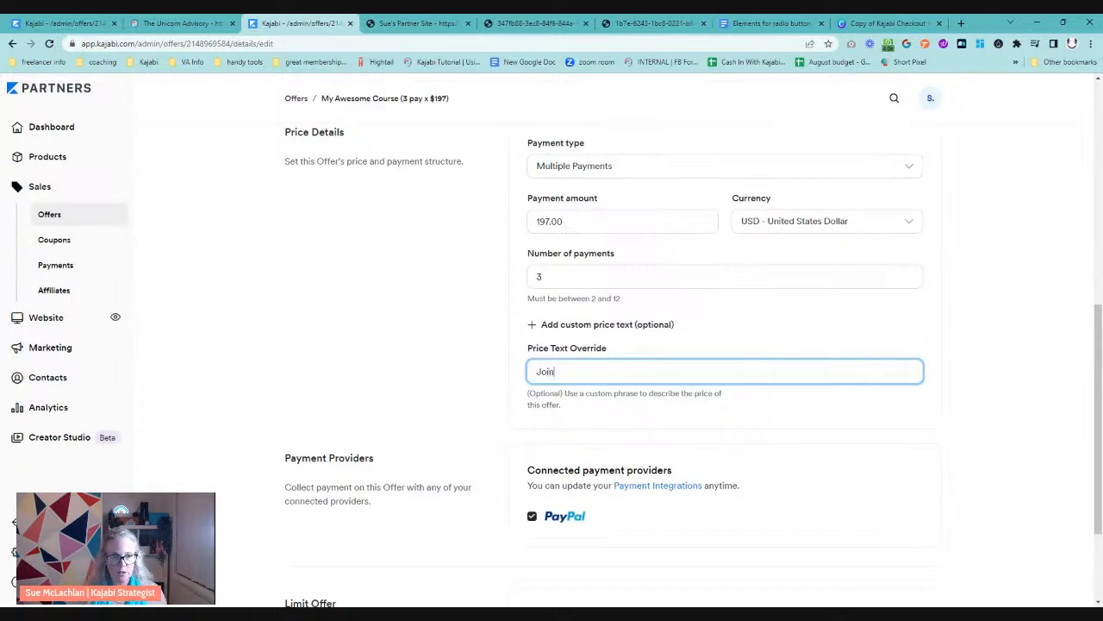
pyautogui.write(' The Kaja')
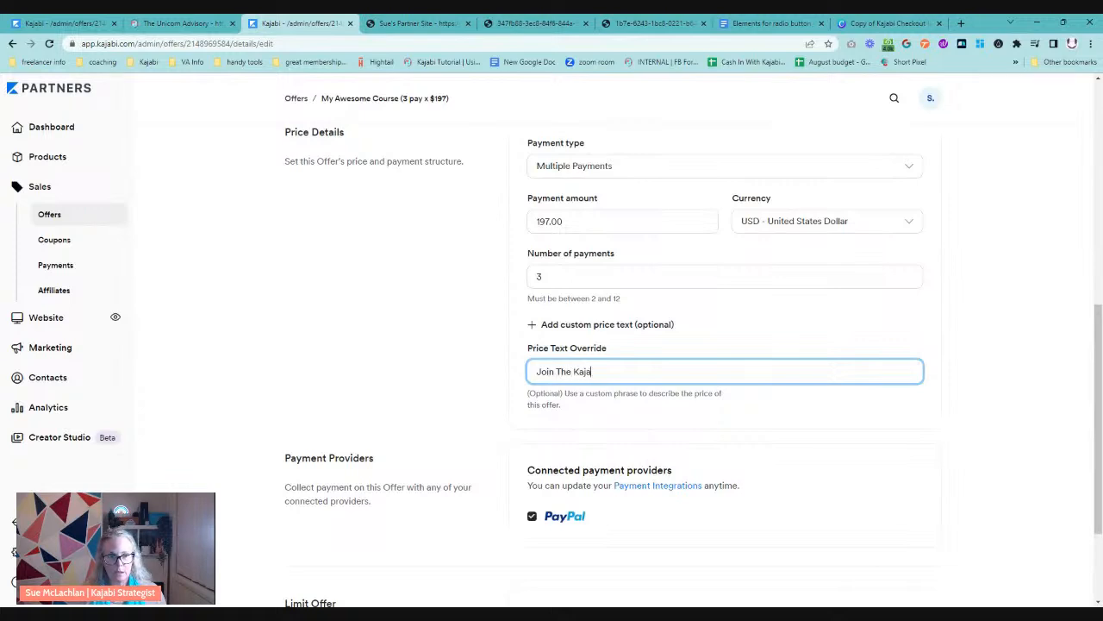
pyautogui.write('bi Playshops Membership Today')
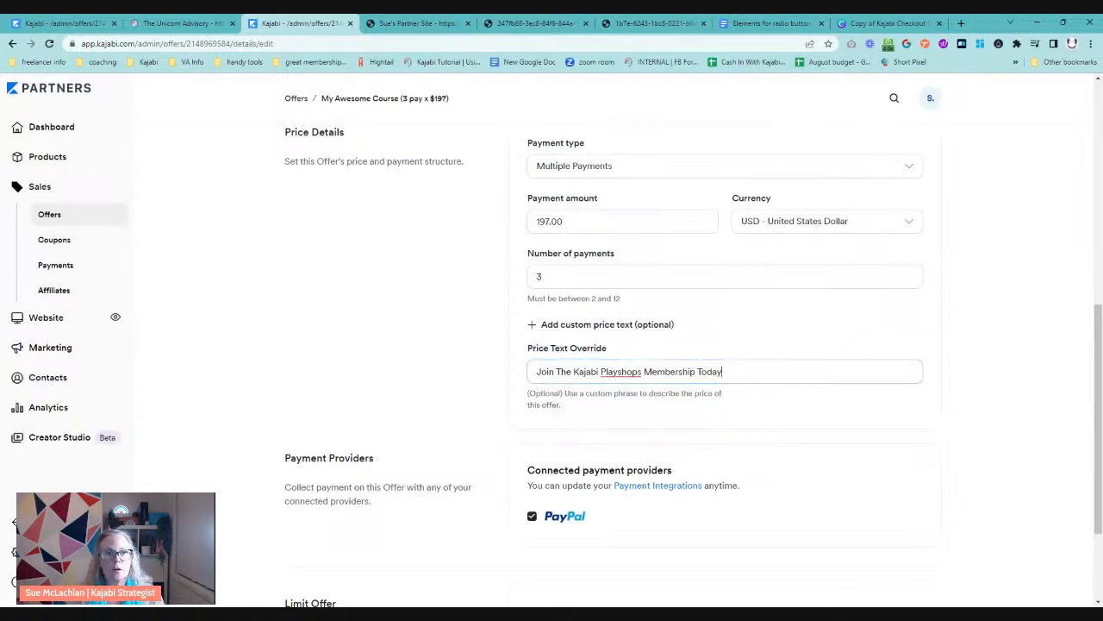
pyautogui.scroll(5, 946, 322)
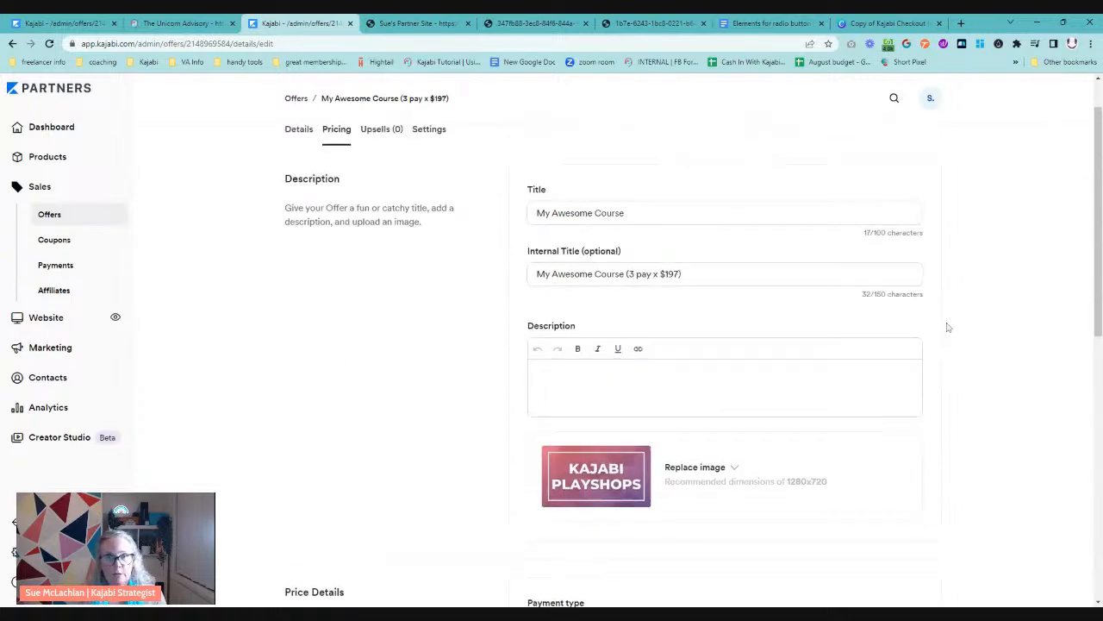
pyautogui.click(926, 156)
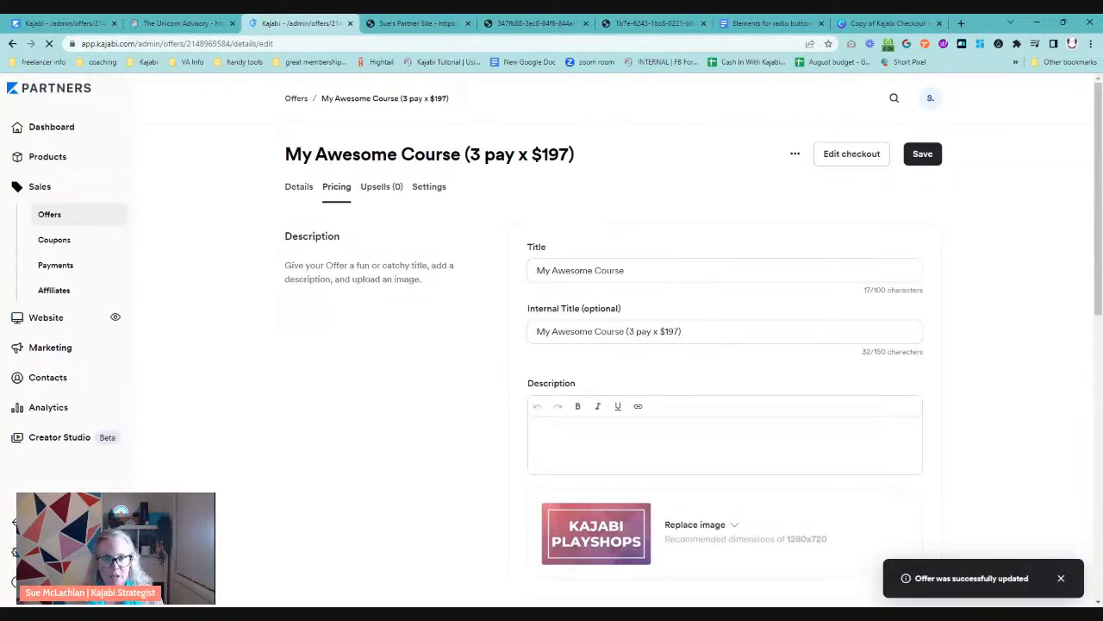
# Check the custom price text in the checkout editor and on the live 3-pay checkout, and compare with The Unicorn Advisory checkout
pyautogui.click(817, 155)
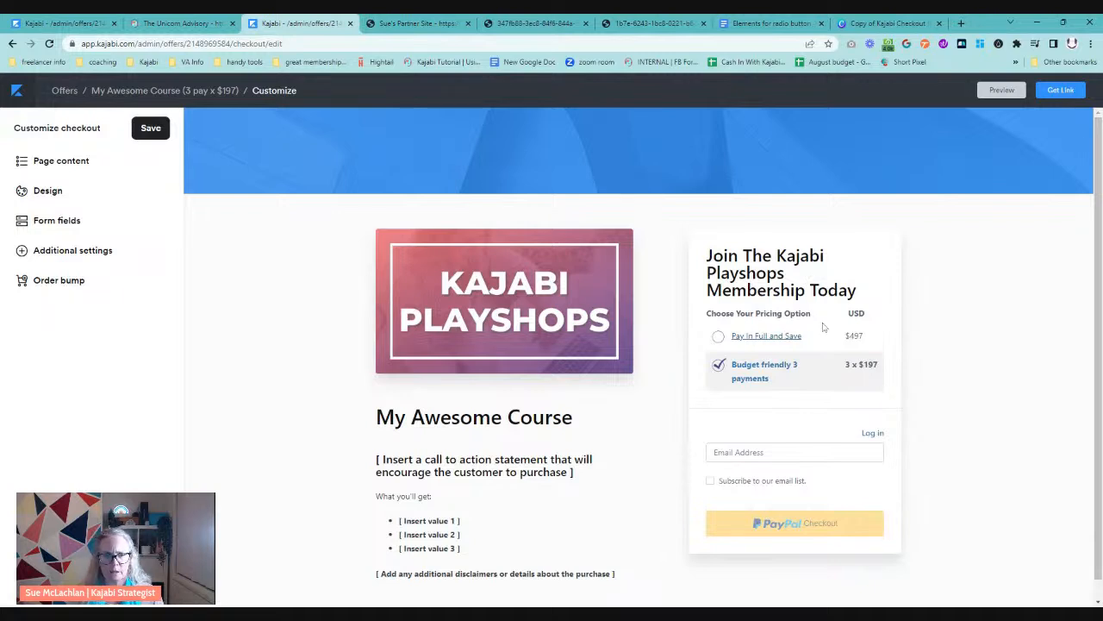
pyautogui.click(414, 25)
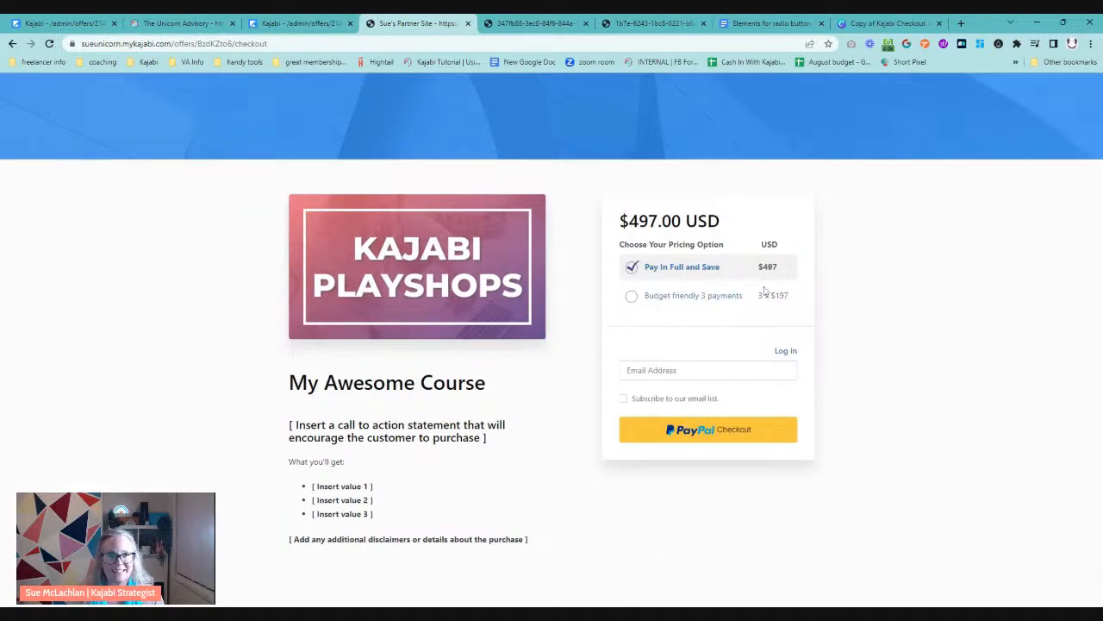
pyautogui.click(699, 298)
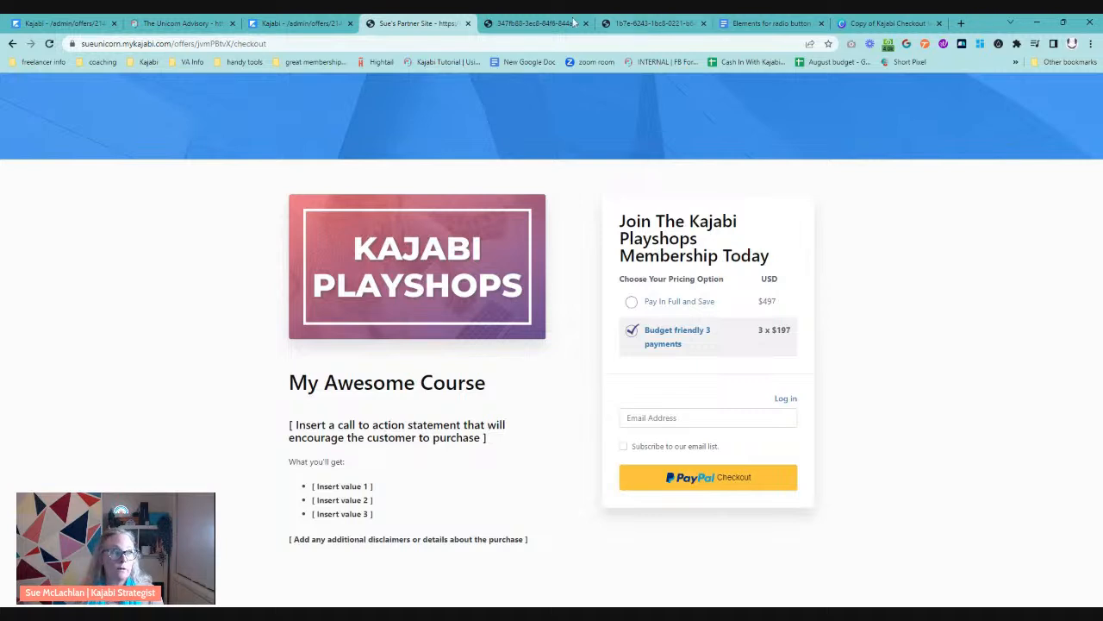
pyautogui.click(167, 26)
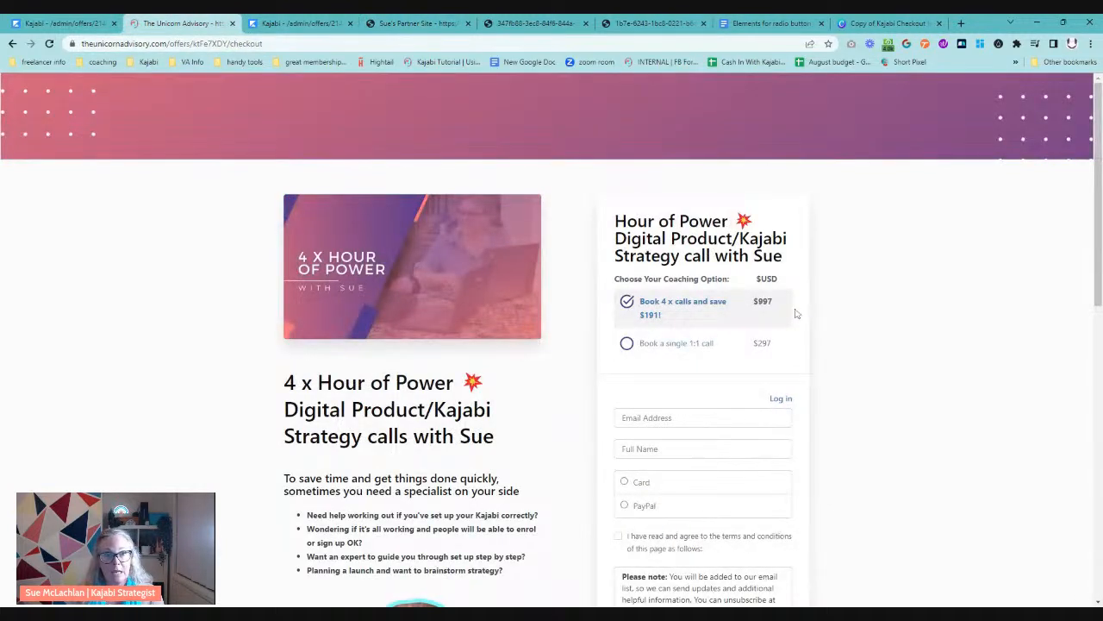